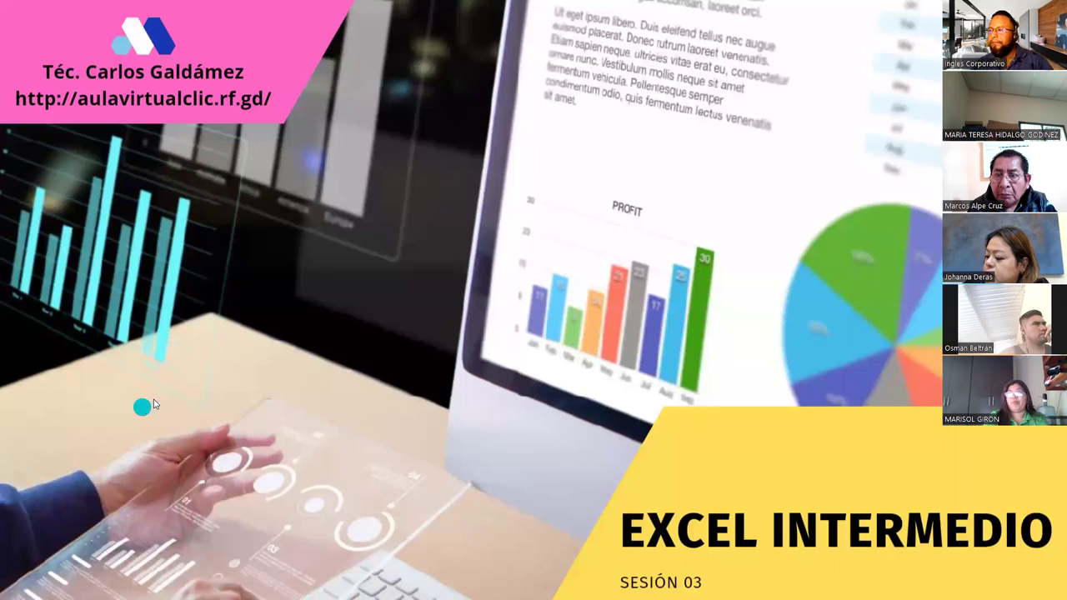
Step: Advance the slideshow past the Agenda and Tema slides to 'Objetivo de la Sesión 03'
click(754, 283)
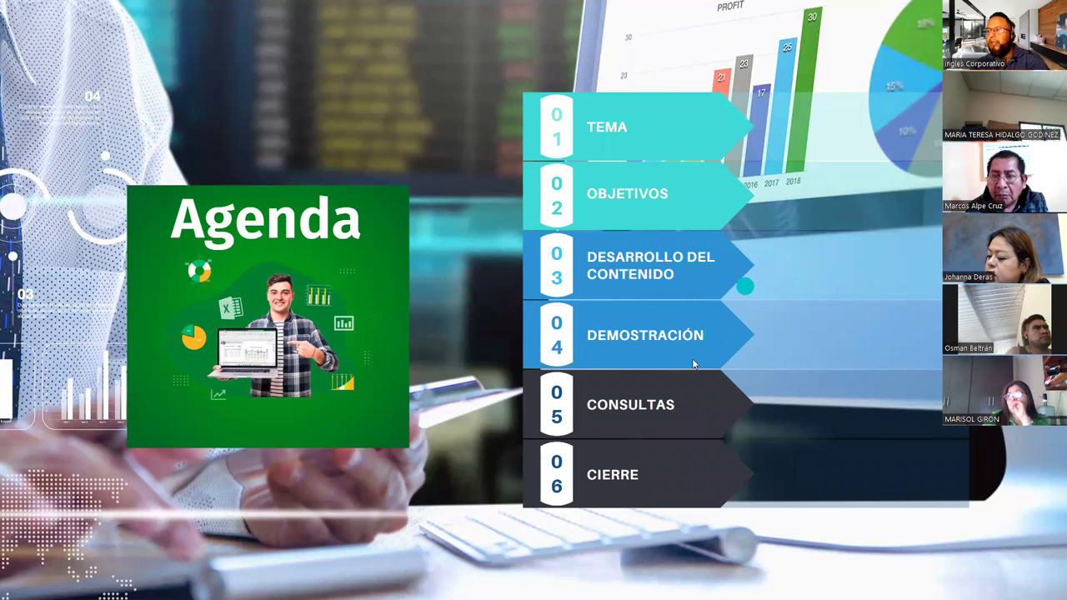
click(806, 334)
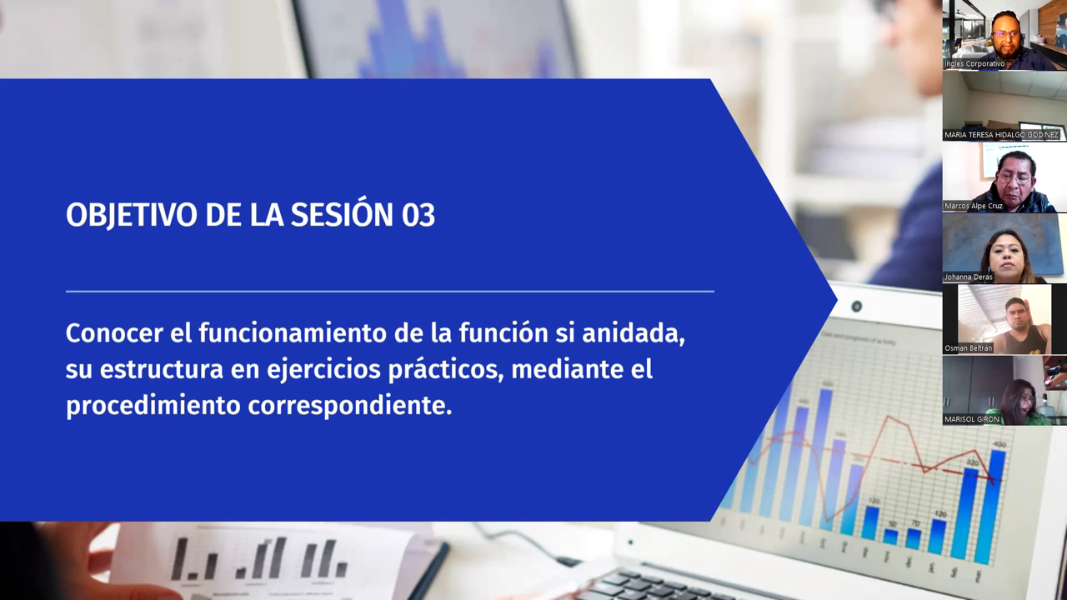
Step: Move from the session objective slide to the INTRODUCCIÓN slide on SI ANIDADA
key(Right)
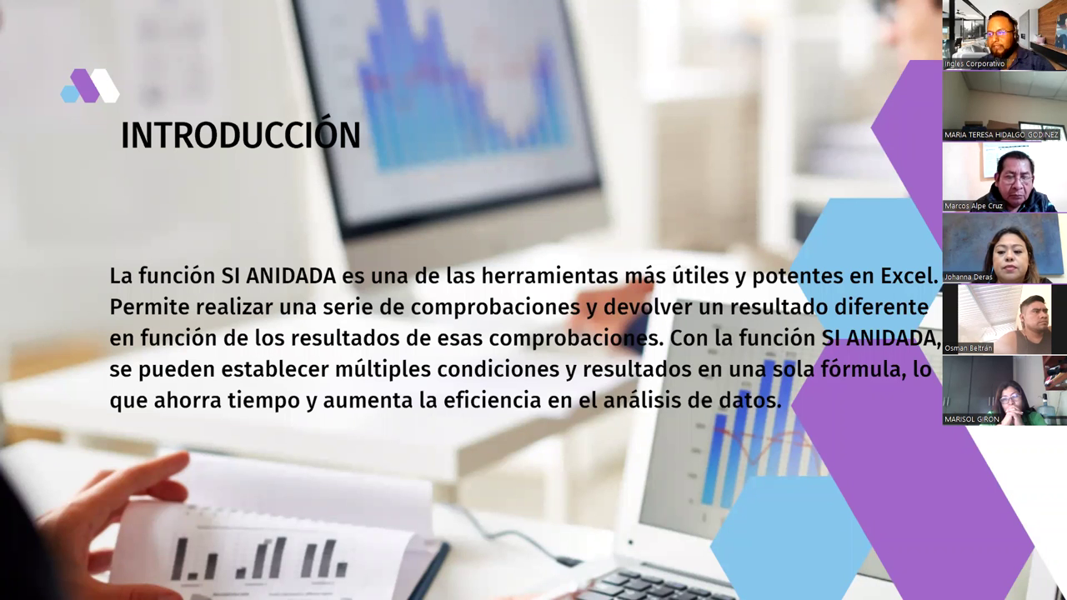
Step: Reveal the next INTRODUCCIÓN paragraph on what the session explores about SI ANIDADA
key(Right)
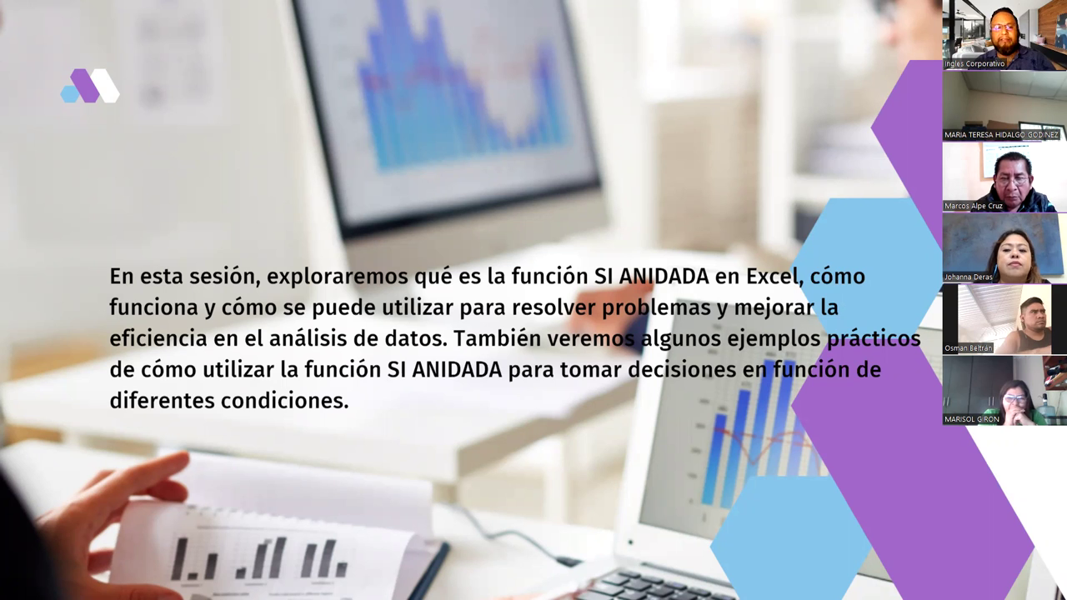
Step: Advance to the EJEMPLOS slide with the nested SI grading formula for grades A–F
key(Right)
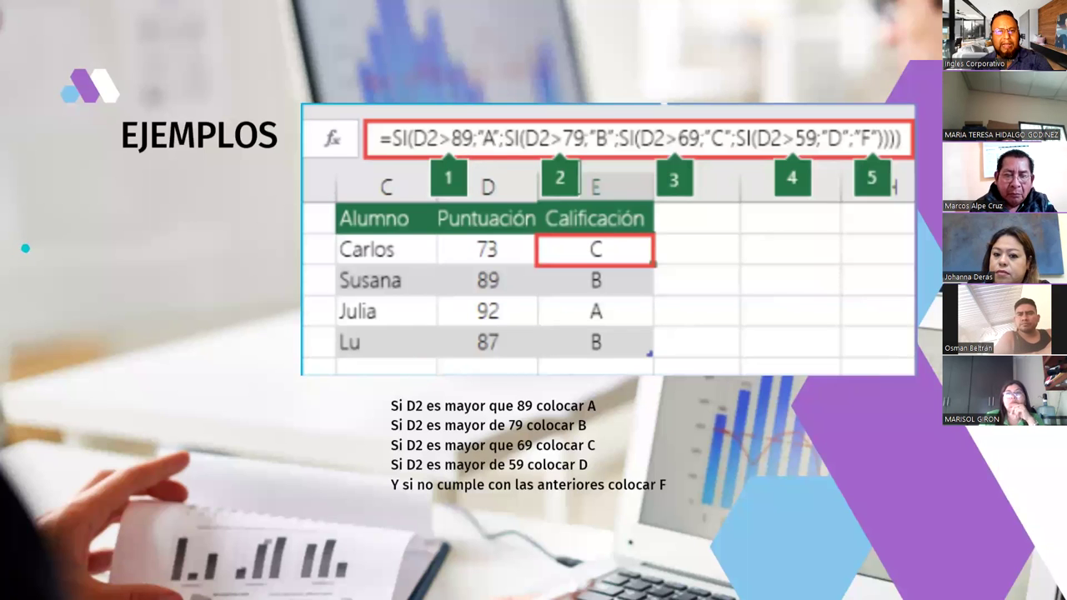
Step: Launch Excel from the taskbar to reach its start screen of recent workbooks
click(565, 403)
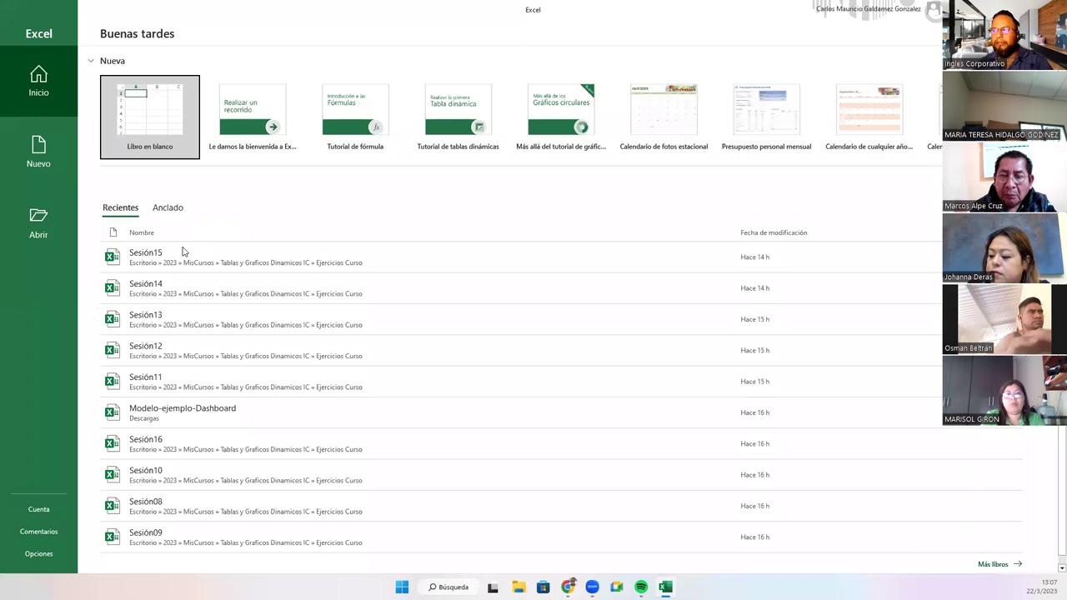
Step: Open the Semana 1 workbook from the recent files list
scroll(205, 440, down, 1)
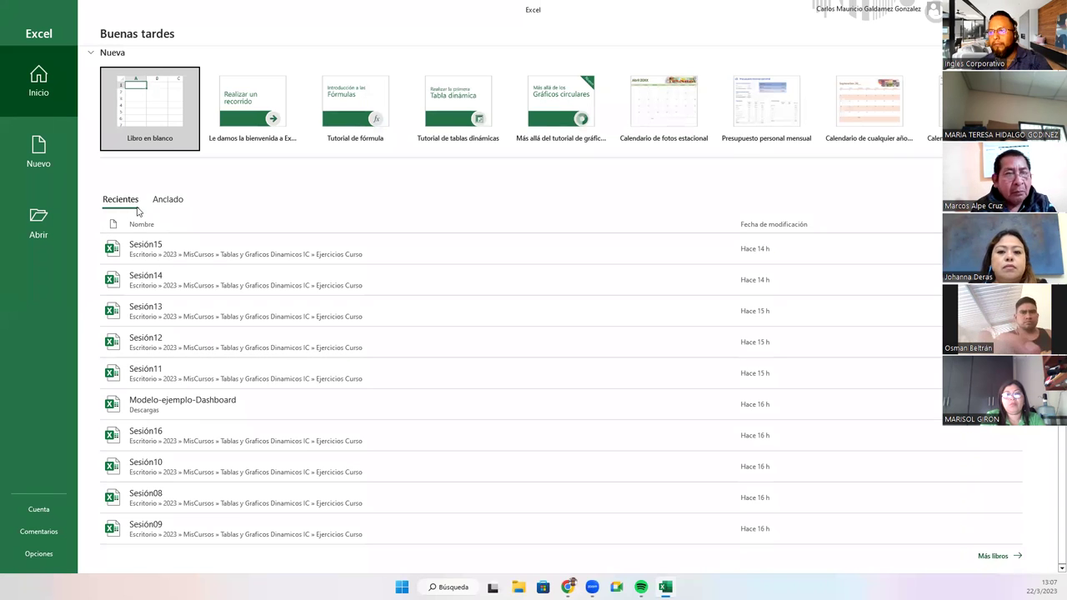
click(38, 221)
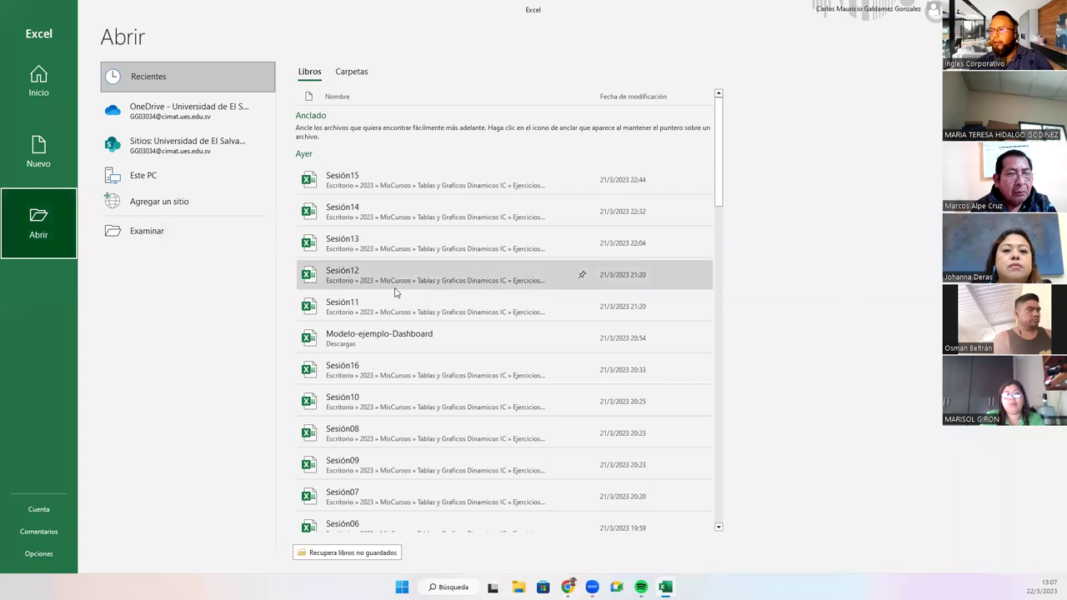
scroll(328, 293, down, 2)
scroll(329, 311, down, 3)
scroll(365, 315, down, 3)
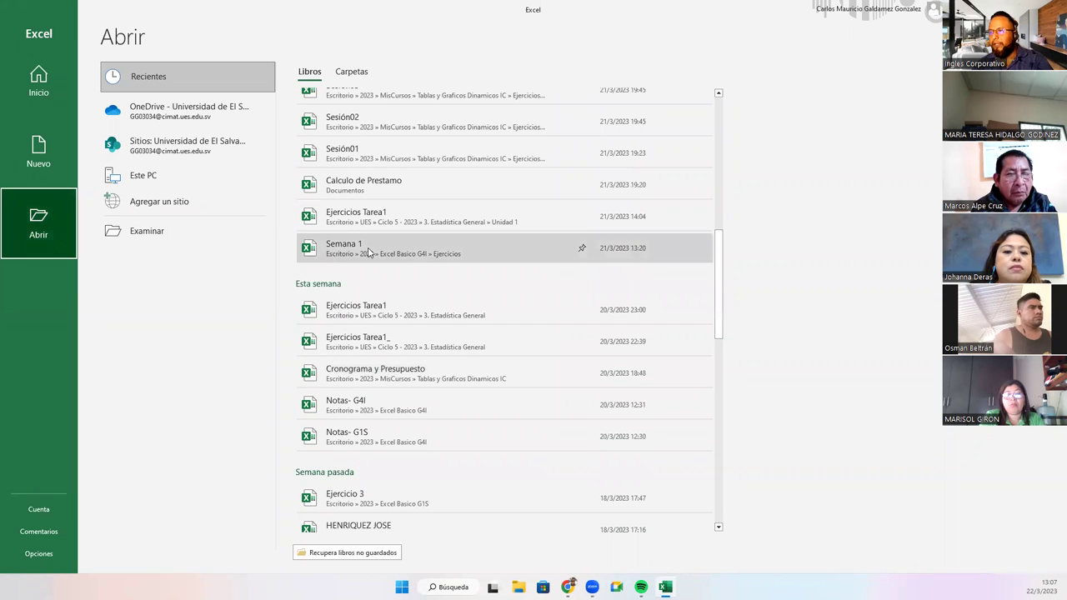
click(364, 248)
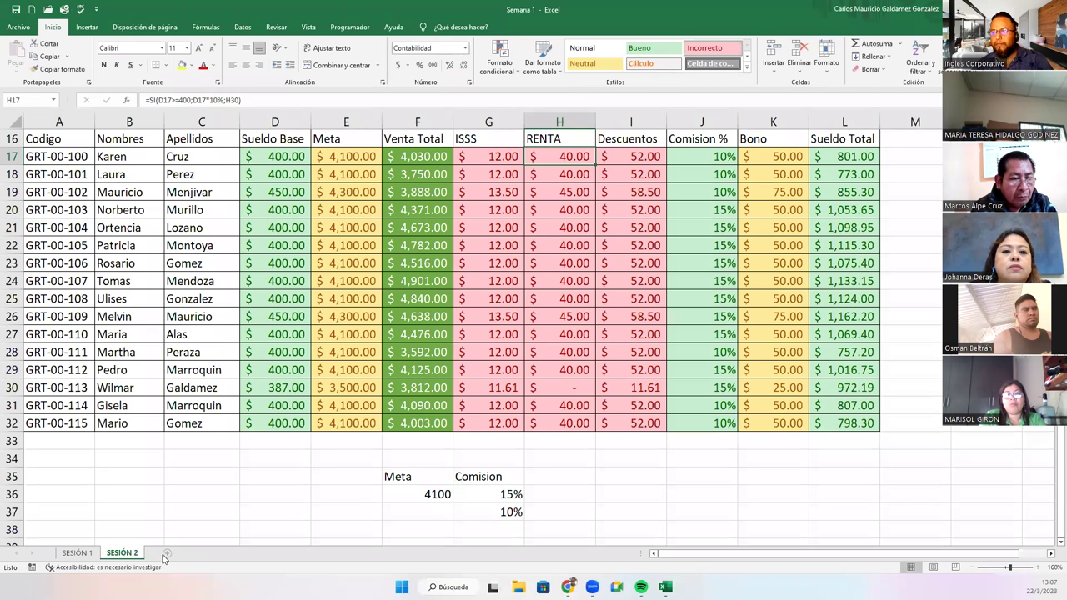
Step: Add a new blank sheet and name it SESIÓN 3
click(167, 553)
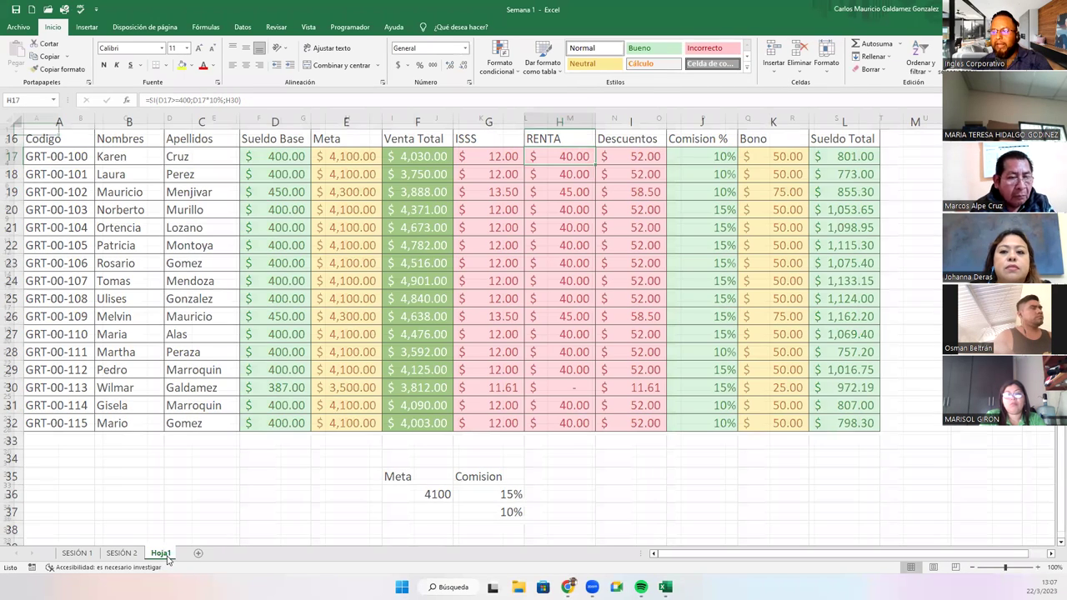
text(Se)
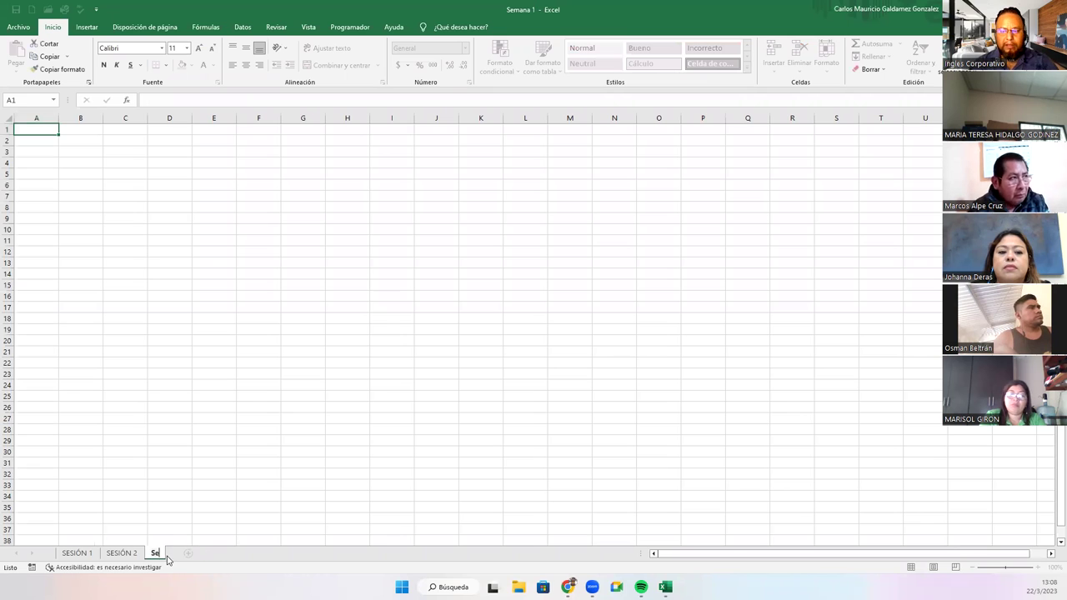
key(BackSpace)
key(BackSpace)
text(ESIÓN 3)
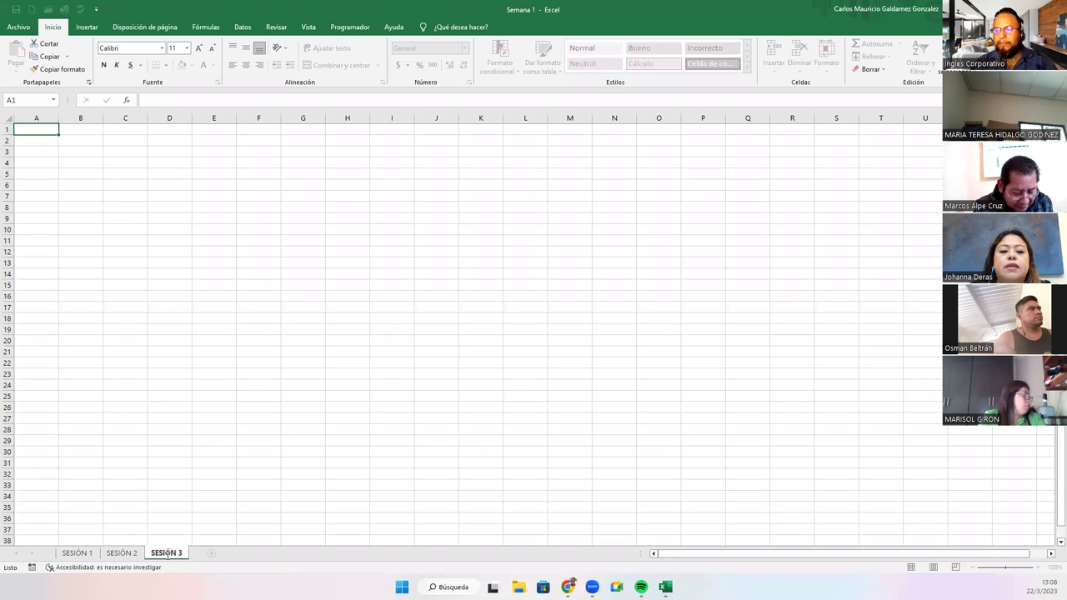
key(Return)
Step: Copy the A1:C10 grades table from SESIÓN 2 and paste it into A1 of SESIÓN 3
click(122, 553)
scroll(147, 354, up, 5)
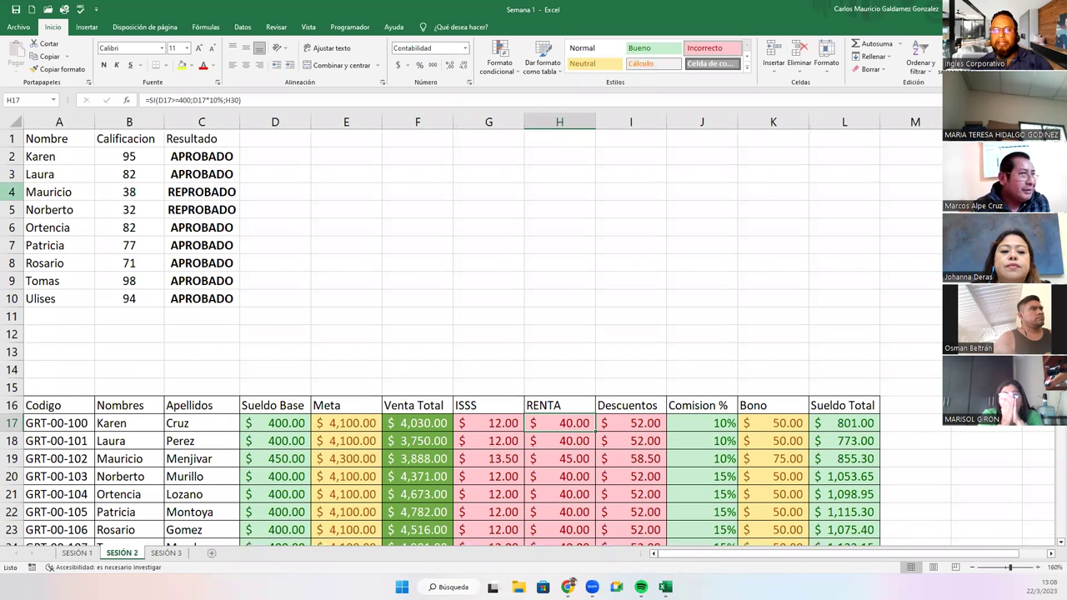
drag(44, 140, 178, 298)
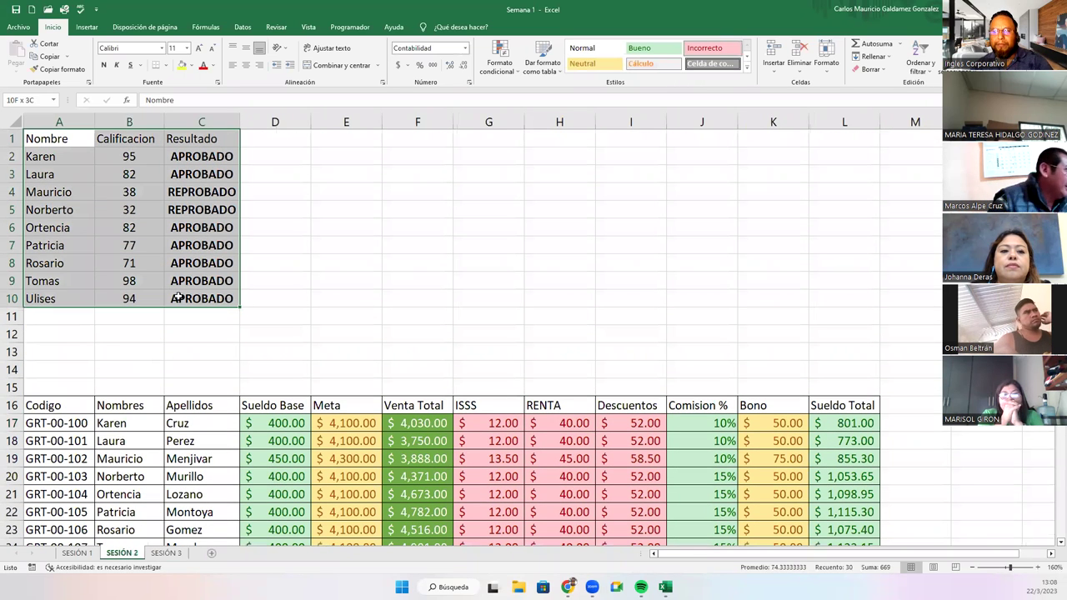
key(ctrl+c)
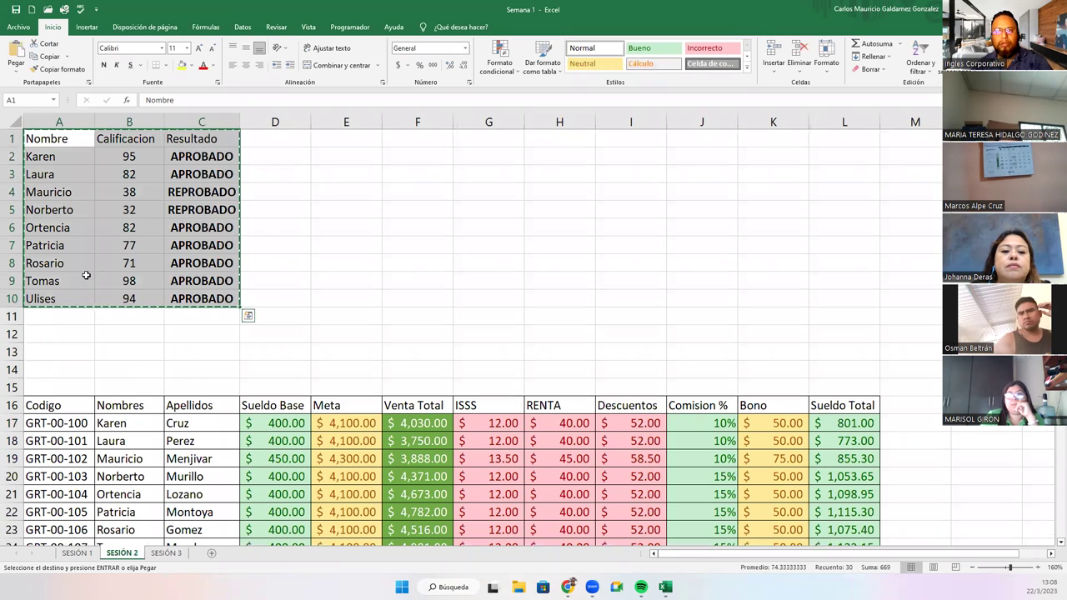
click(48, 56)
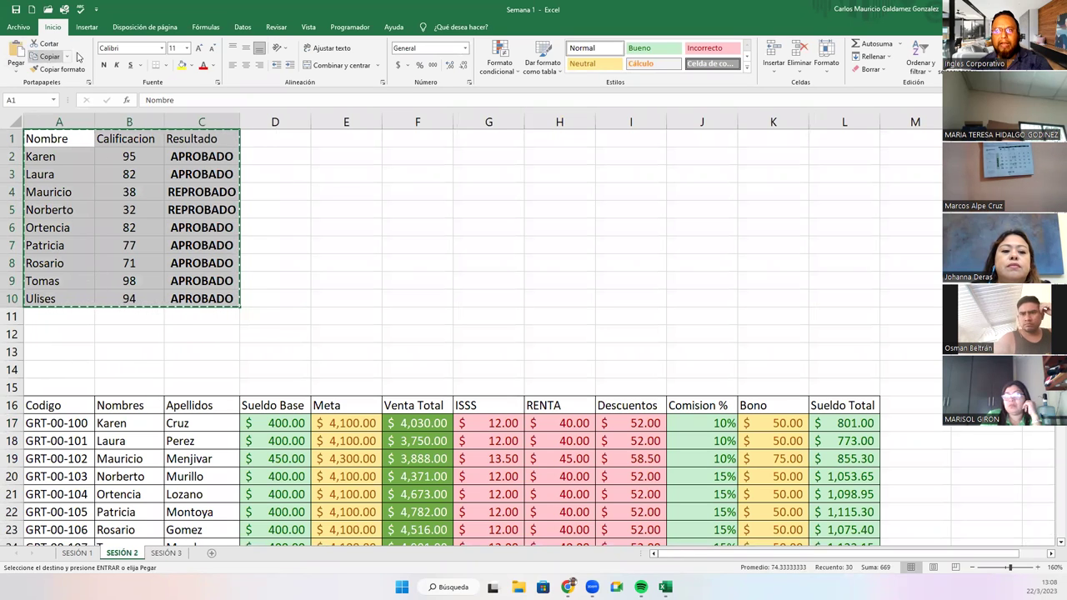
click(166, 553)
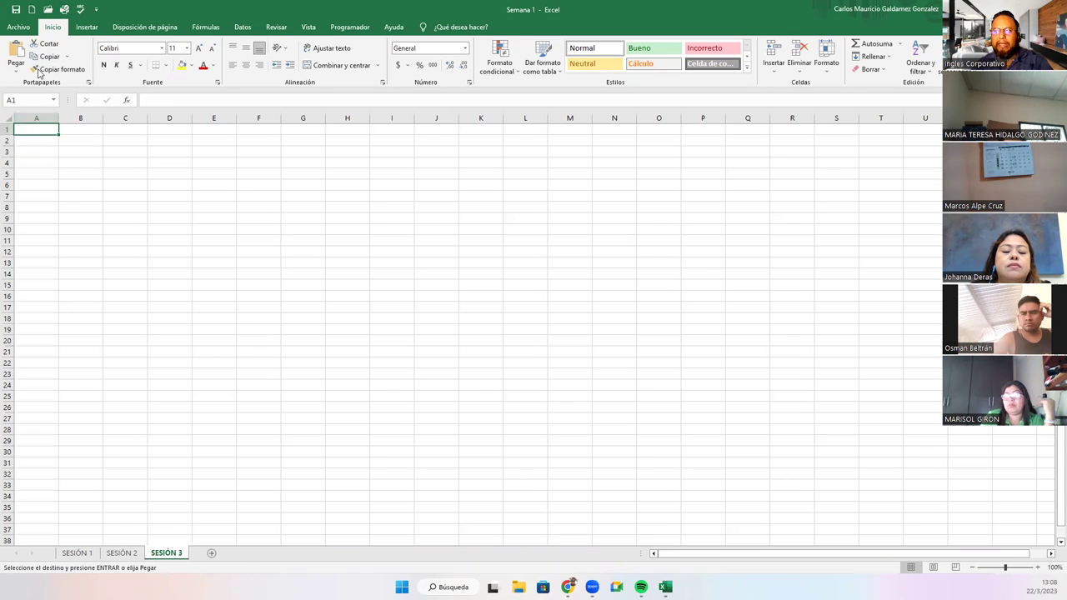
click(15, 52)
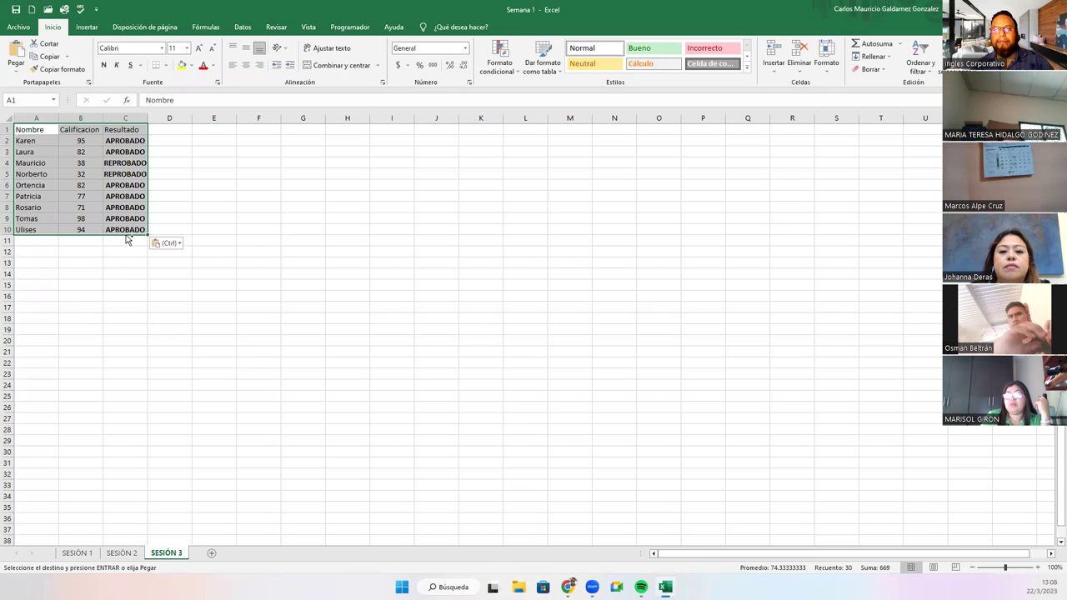
scroll(124, 235, up, 3)
scroll(125, 235, up, 1)
scroll(121, 235, up, 1)
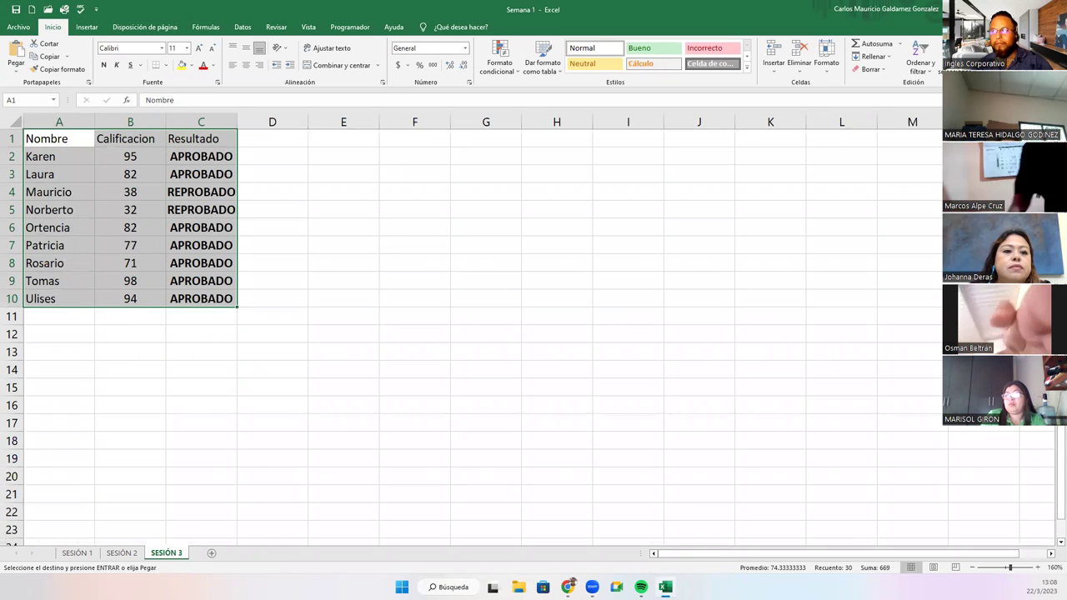
Step: Rename the column headers in B1 and C1 to Puntuación and Calificación
double_click(786, 28)
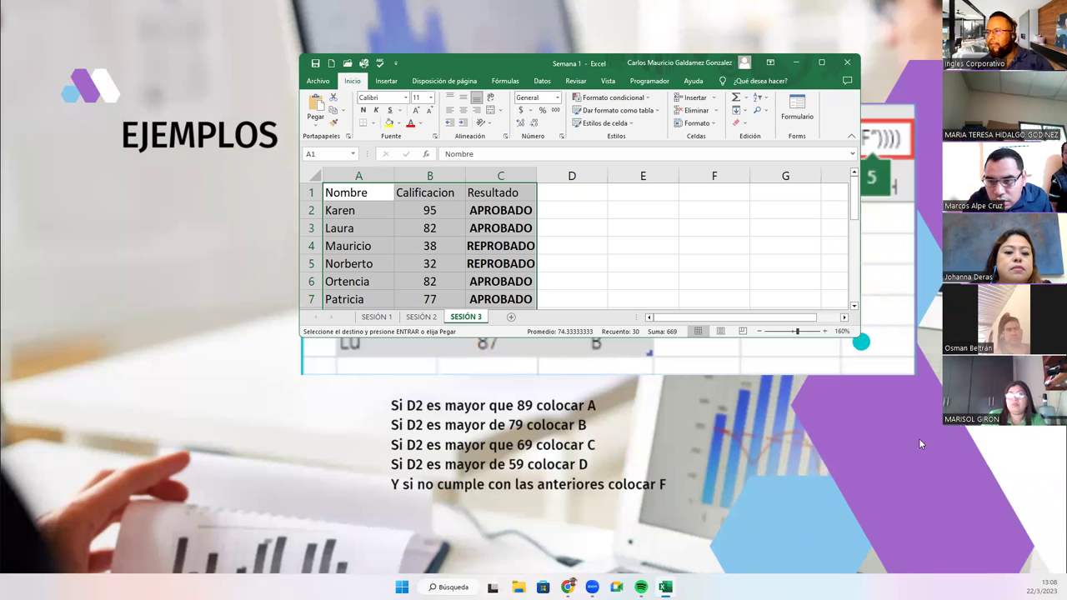
drag(860, 335, 961, 471)
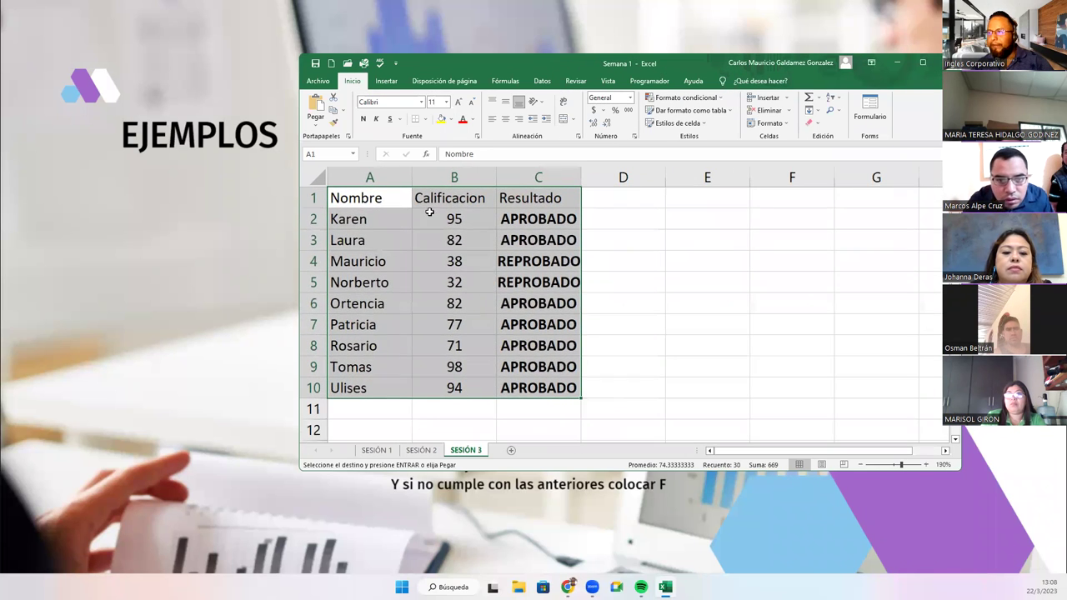
click(431, 197)
scroll(433, 198, up, 2)
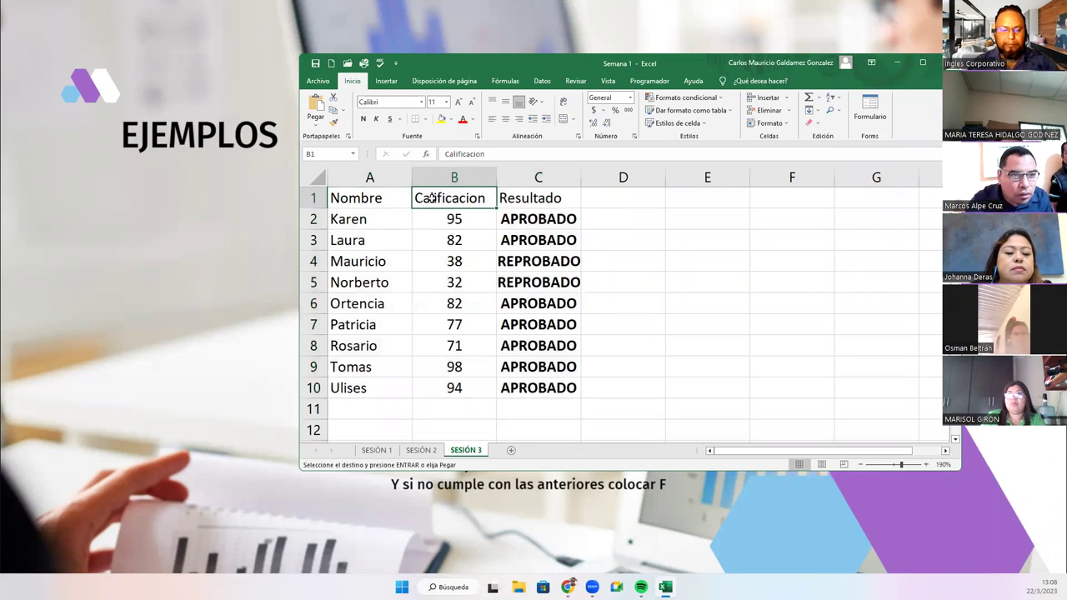
text(Puntuación)
key(Tab)
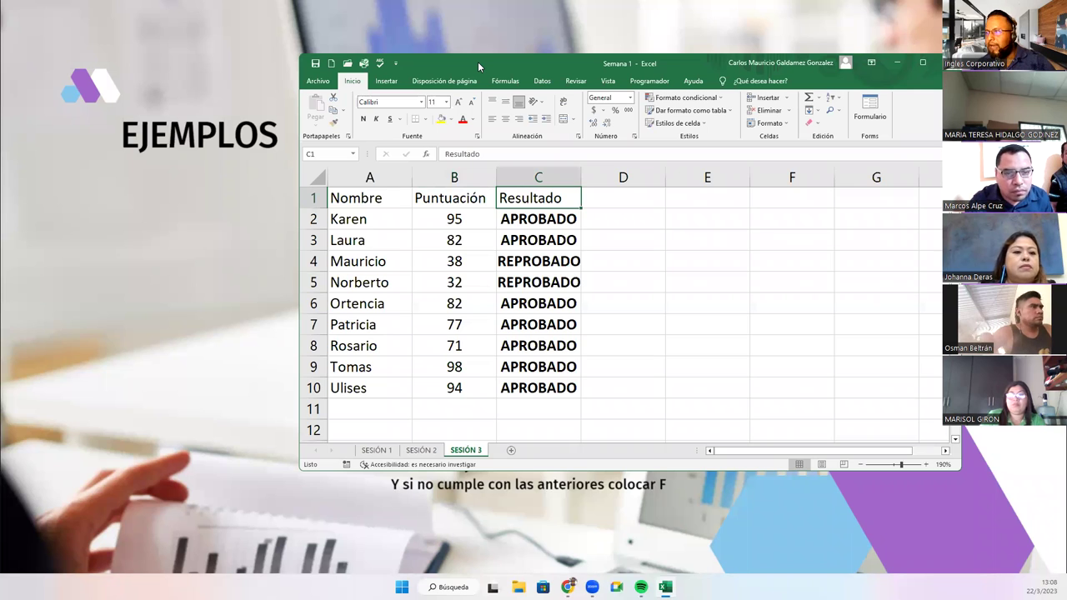
drag(477, 61, 441, 85)
text(Cal)
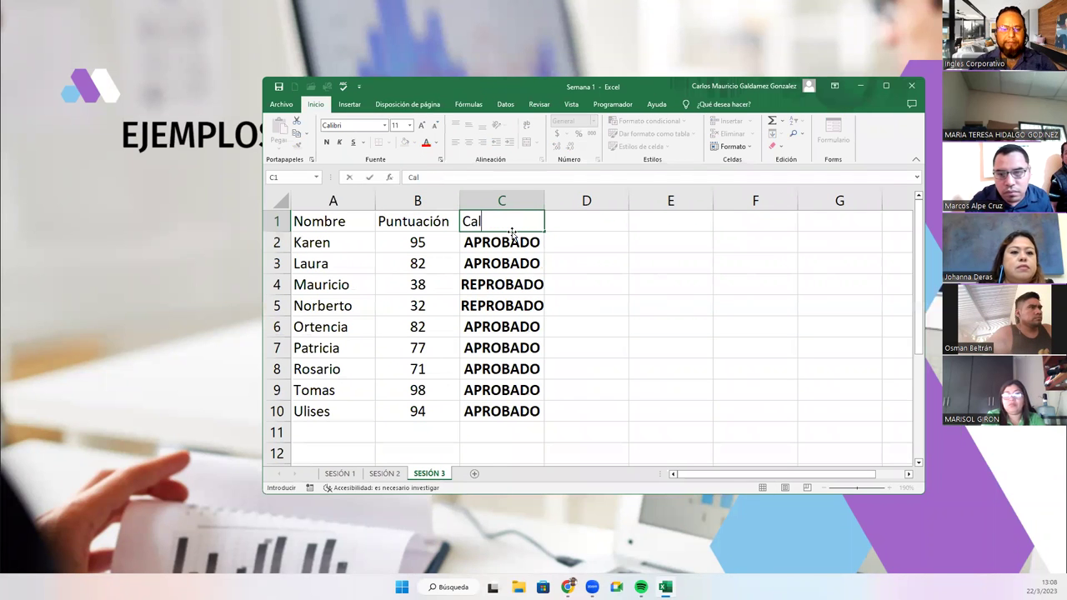
text(ificación)
key(Return)
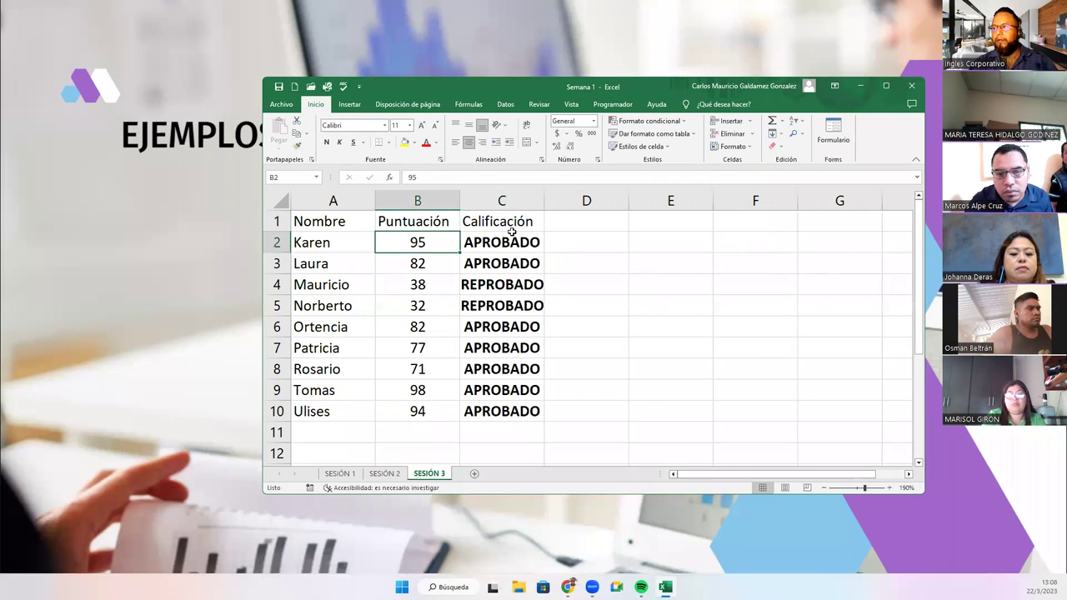
Step: Clear the old APROBADO/REPROBADO results from the Calificación column
key(shift+Down)
key(shift+Down)
key(shift+Down)
key(shift+Down)
key(shift+Down)
key(shift+Down)
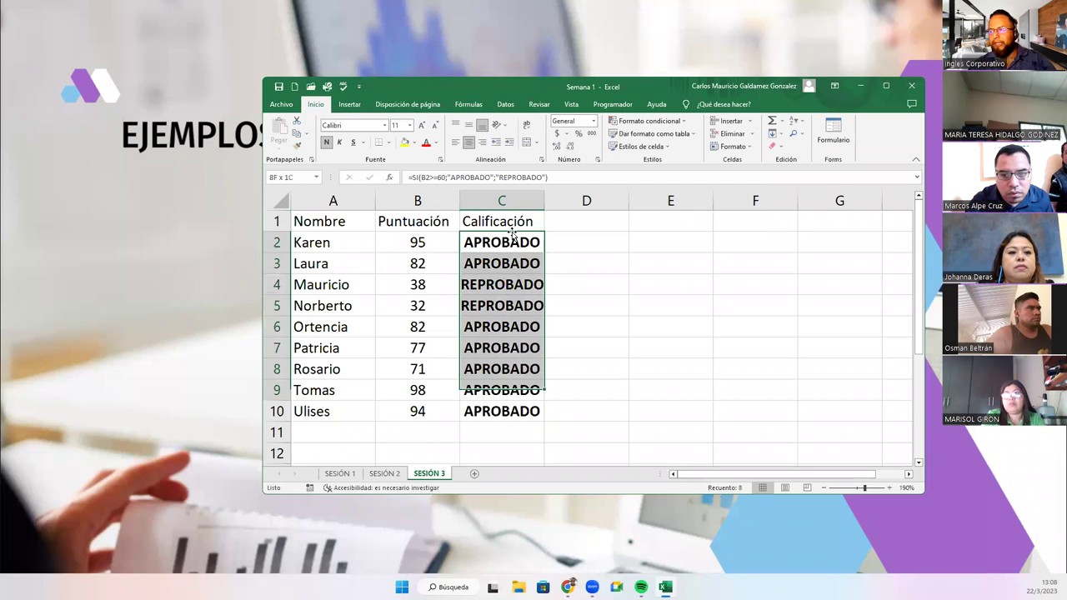
key(shift+Down)
key(shift+Down)
key(Delete)
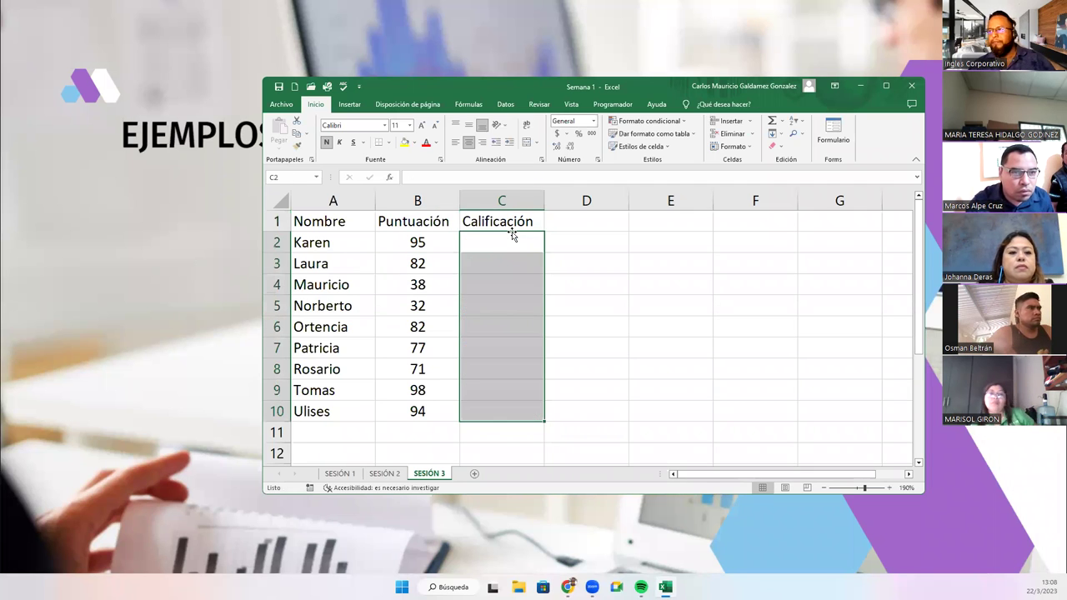
click(513, 236)
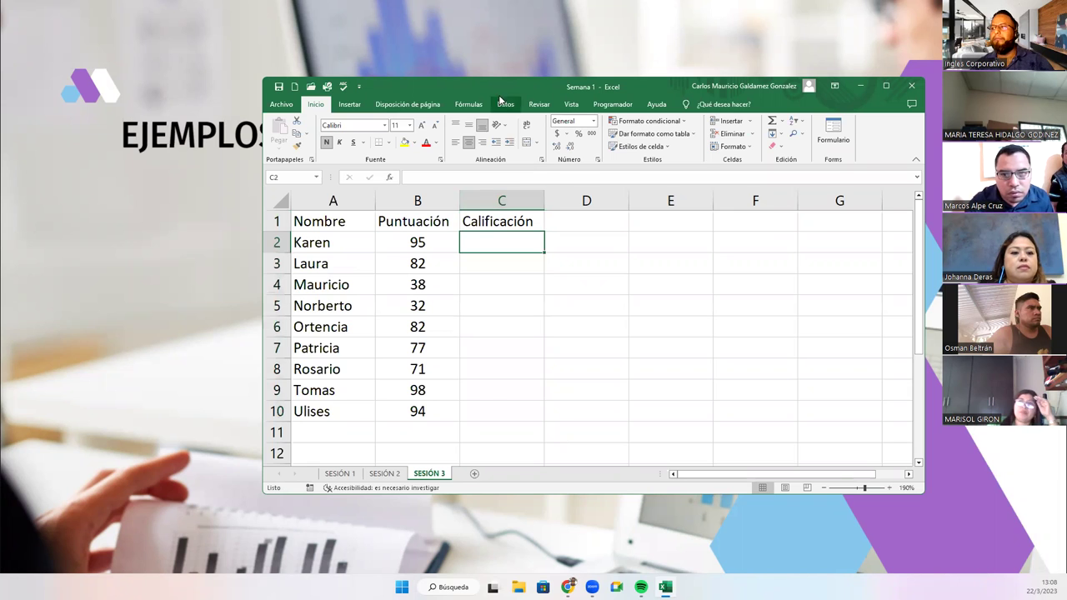
double_click(439, 86)
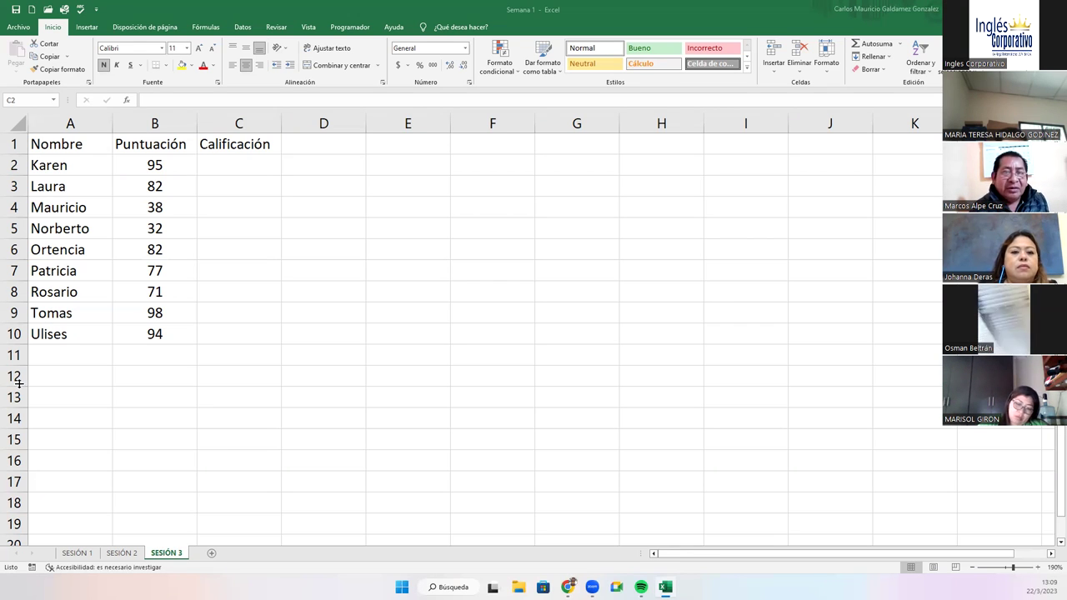
Step: Glance at SESIÓN 2, then return to the SESIÓN 3 sheet with the Puntuación scores
click(122, 552)
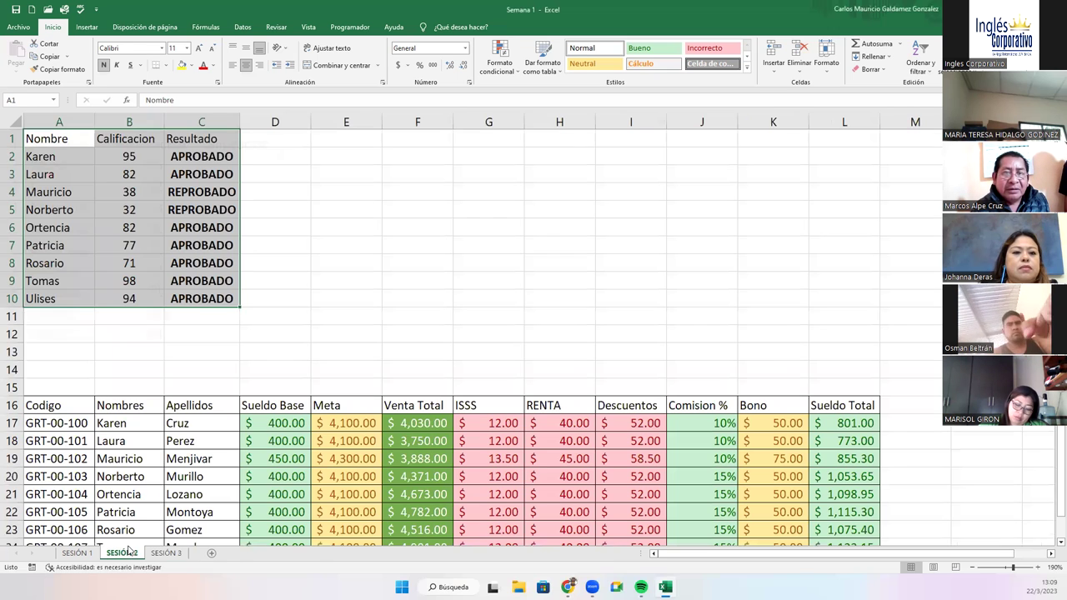
click(166, 553)
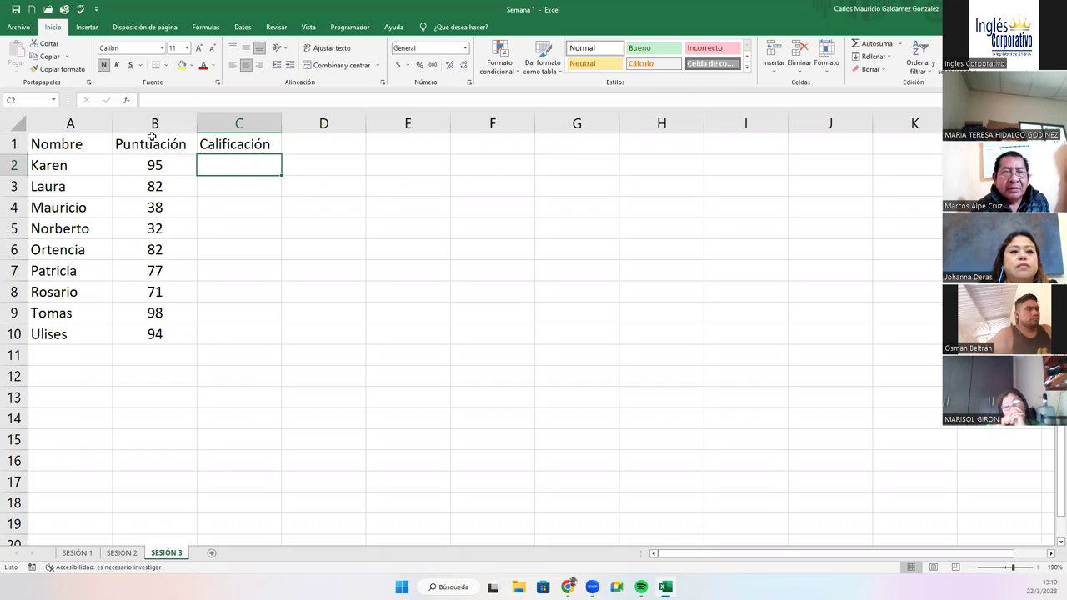
click(153, 138)
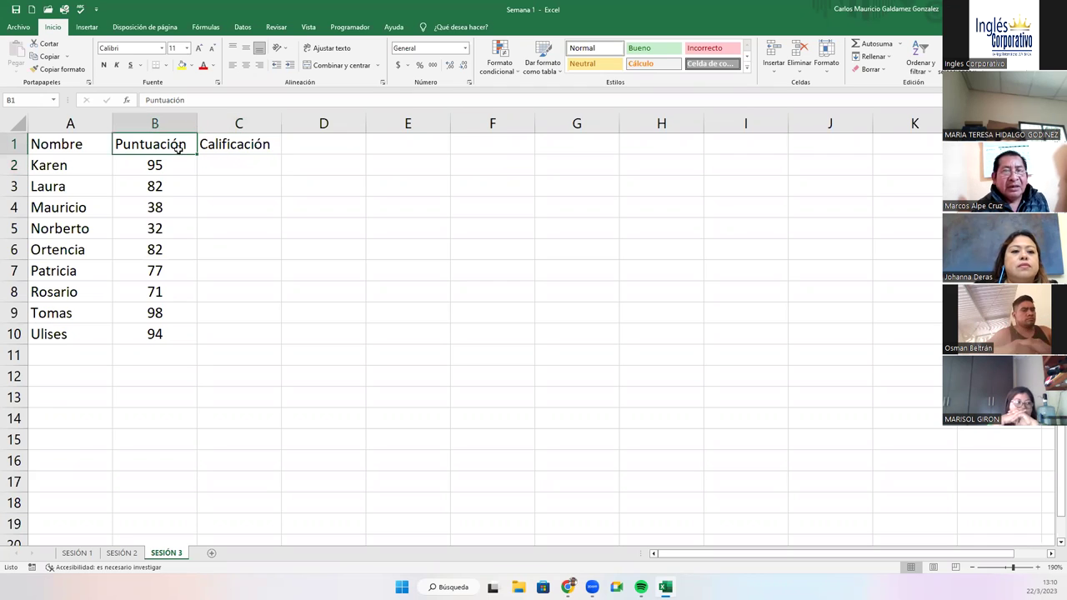
key(Tab)
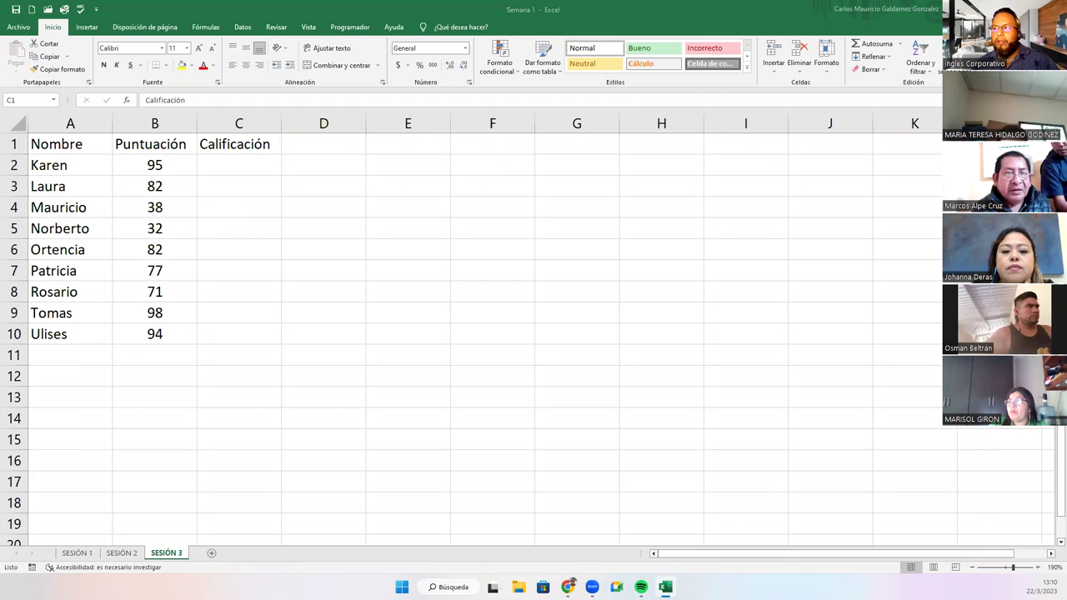
click(222, 169)
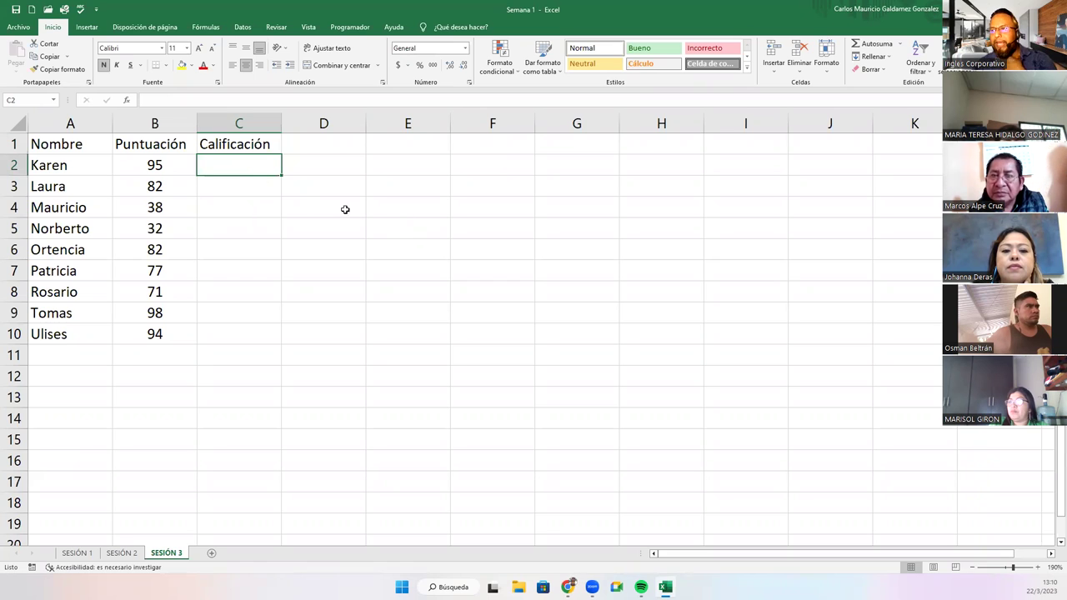
Step: Merge and centre E4:F4 and enter the title 'Tabla de Valores'
drag(396, 215, 466, 212)
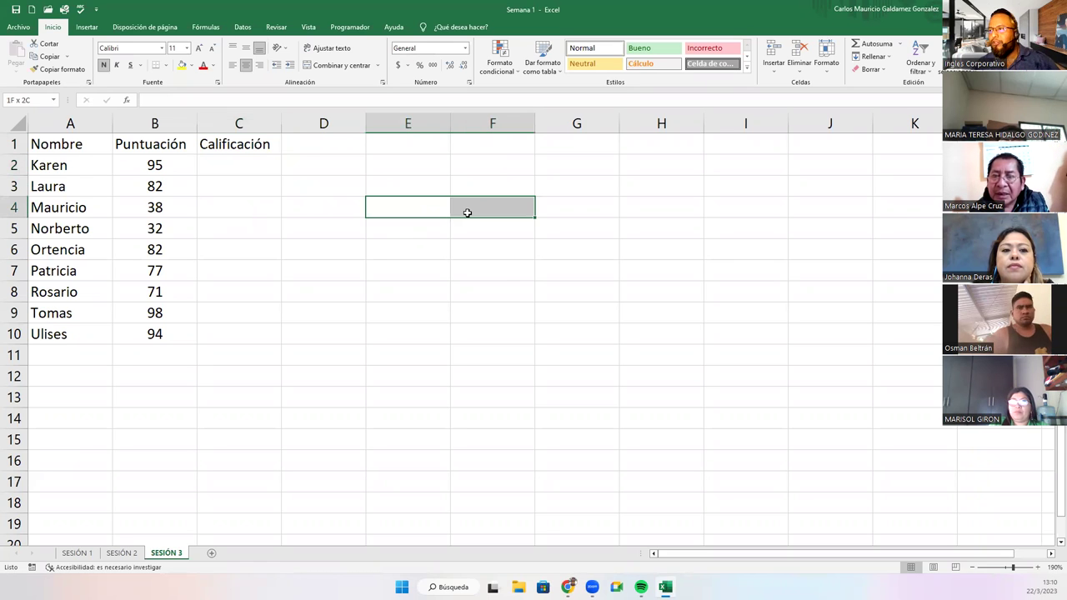
click(317, 72)
text(Tabla de Valores)
key(Return)
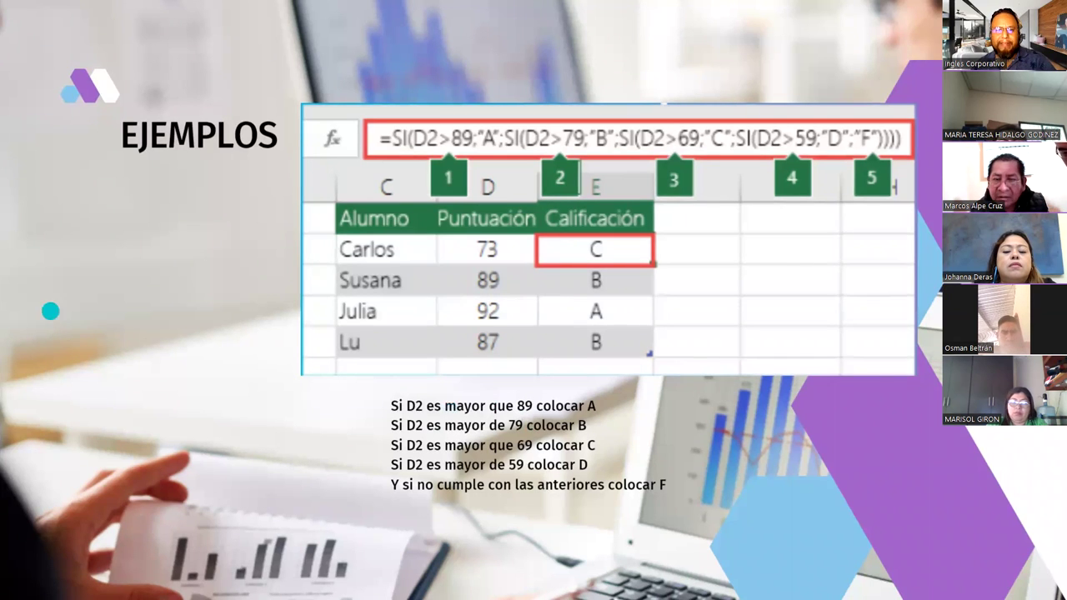
Step: Back in the workbook, enter >=90 with A and >=80 with B in rows 5–6 of the Tabla de Valores
key(alt+Tab)
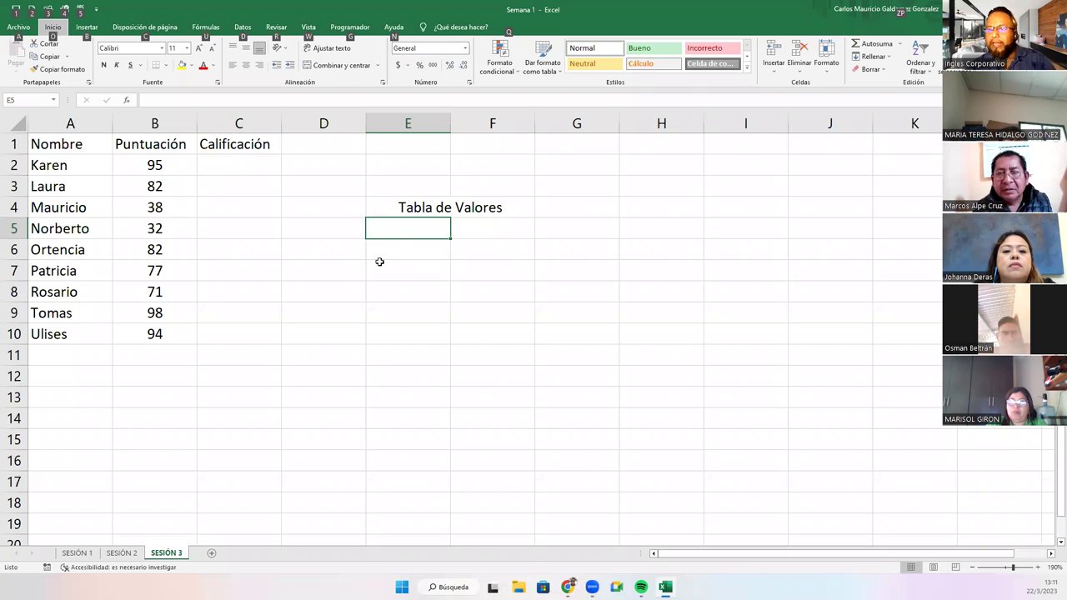
double_click(397, 232)
text(>)
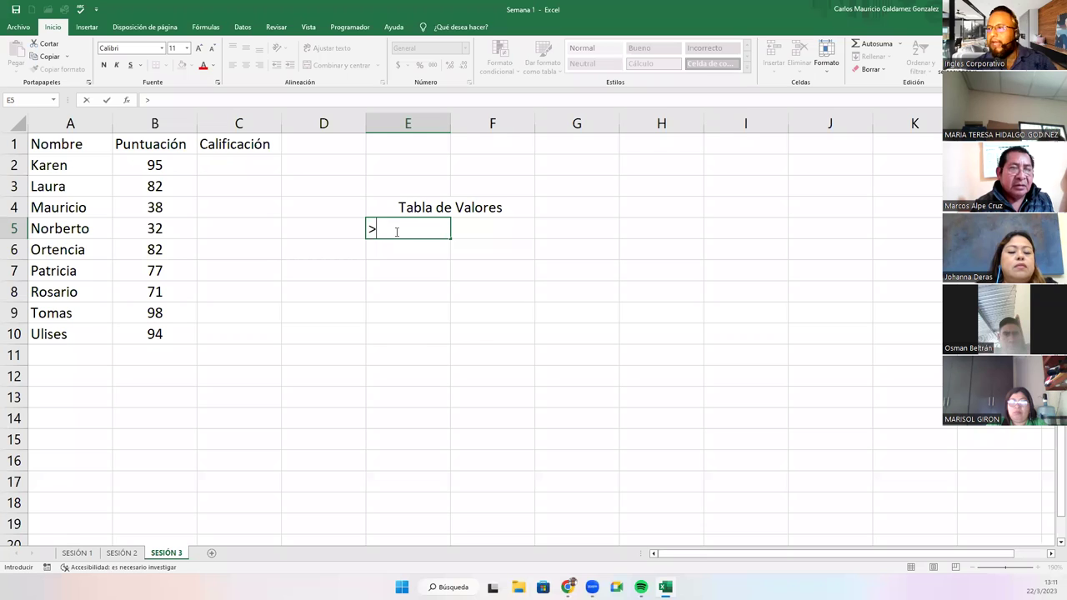
text(=90)
key(Tab)
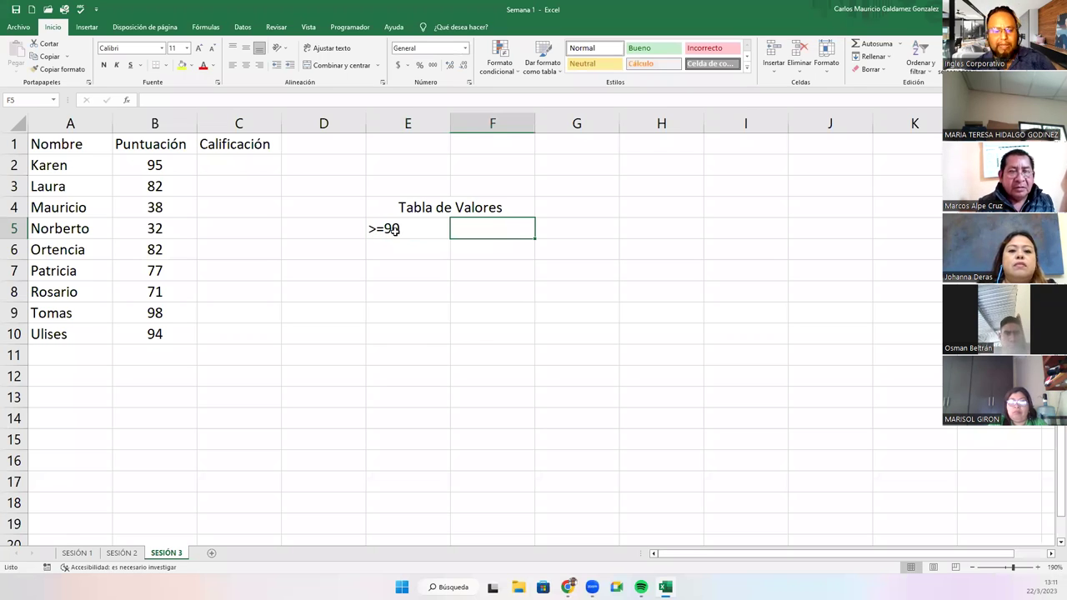
text(A)
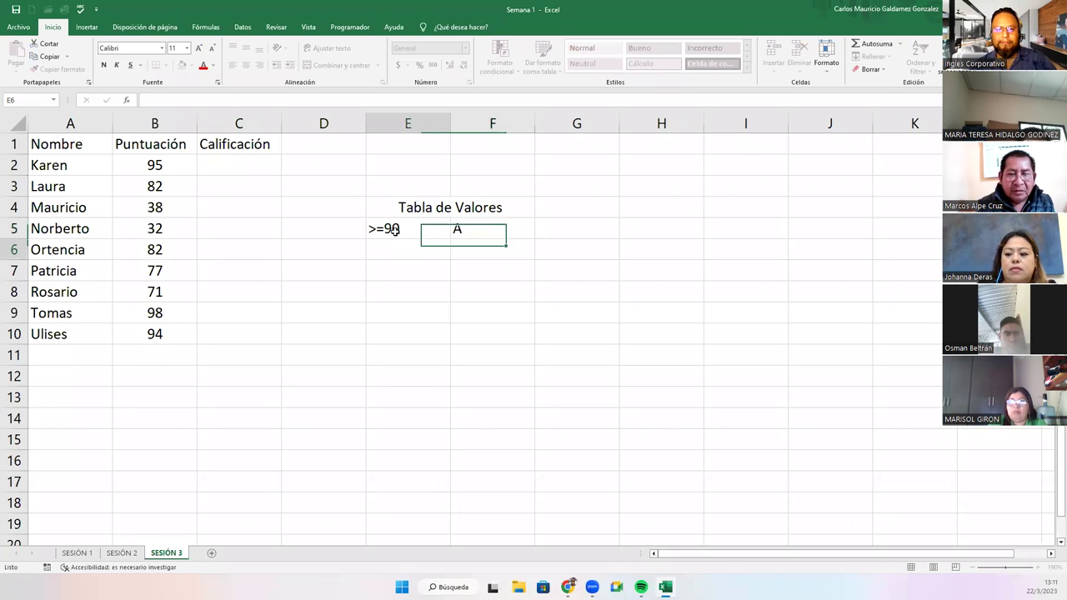
key(Return)
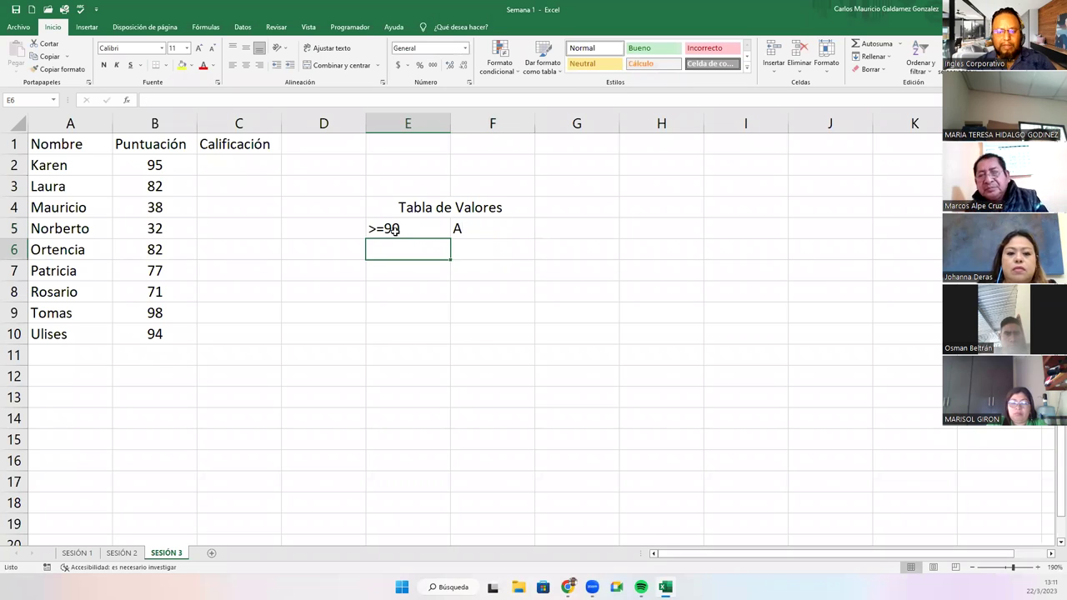
text(<)
key(BackSpace)
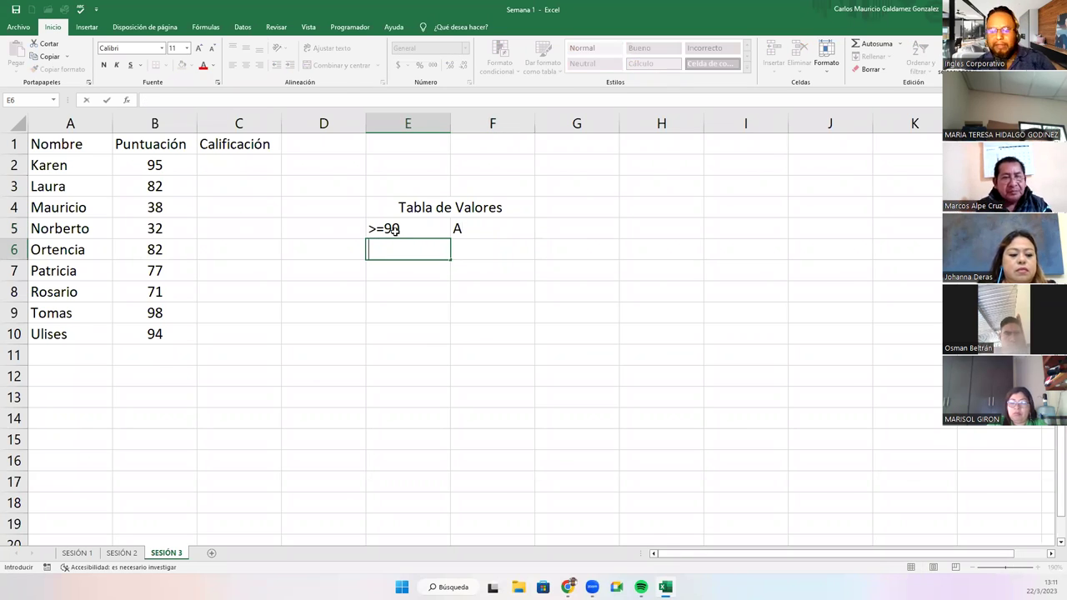
text(>)
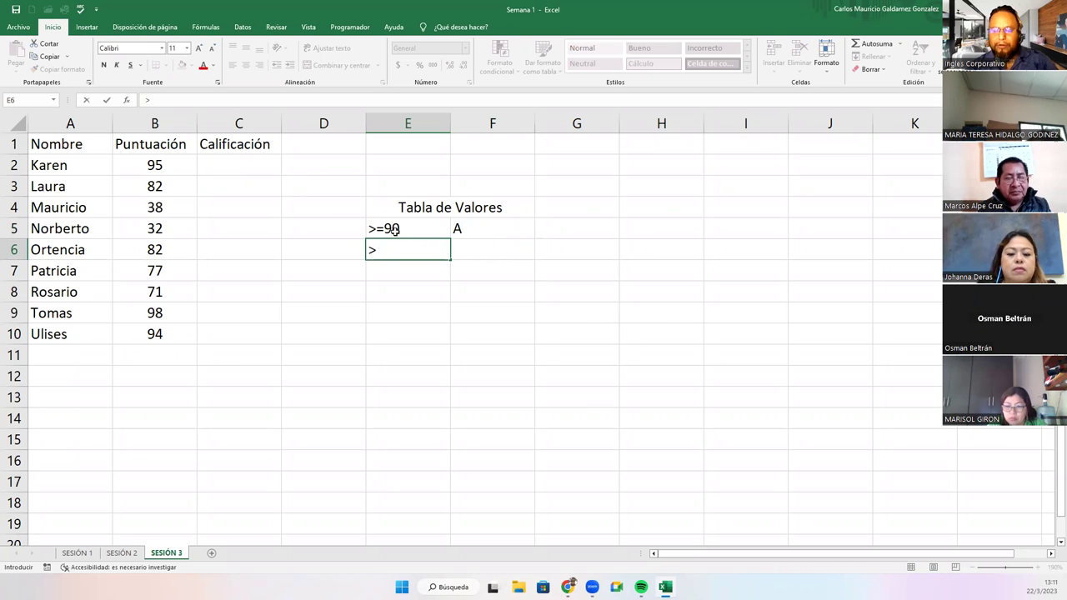
text(=80)
key(Tab)
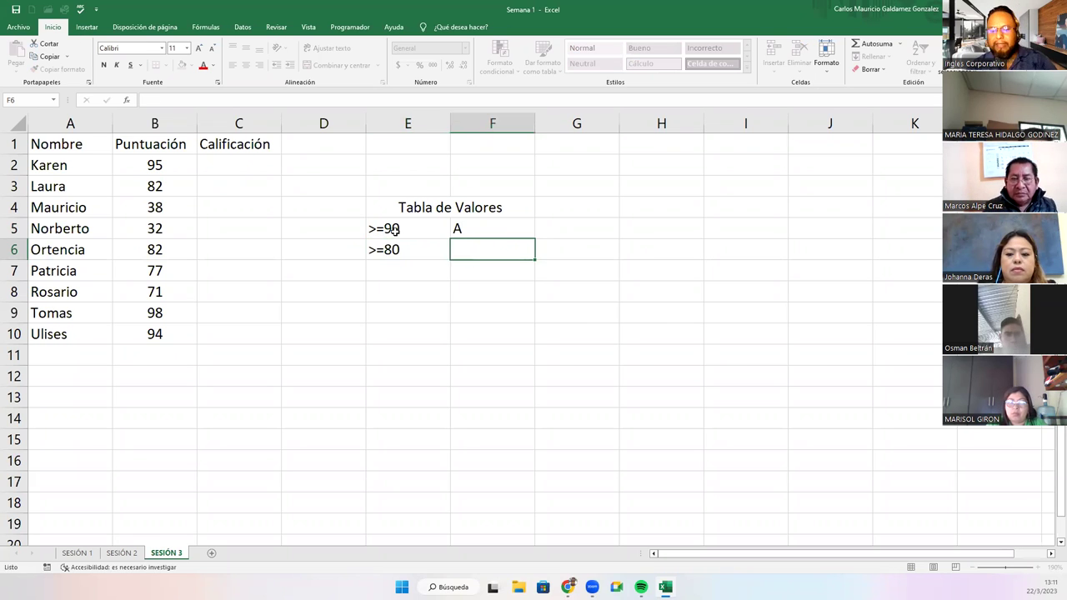
text(B)
key(Return)
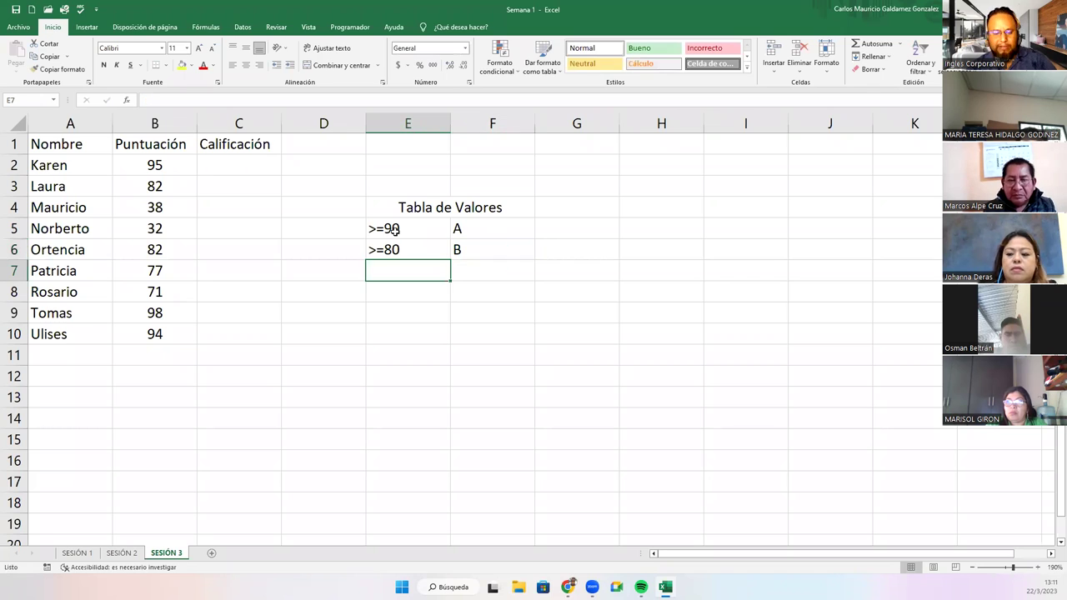
Step: Enter >=70 with C, >=60 with D and sino with F in rows 7–9
text(>=70)
key(Tab)
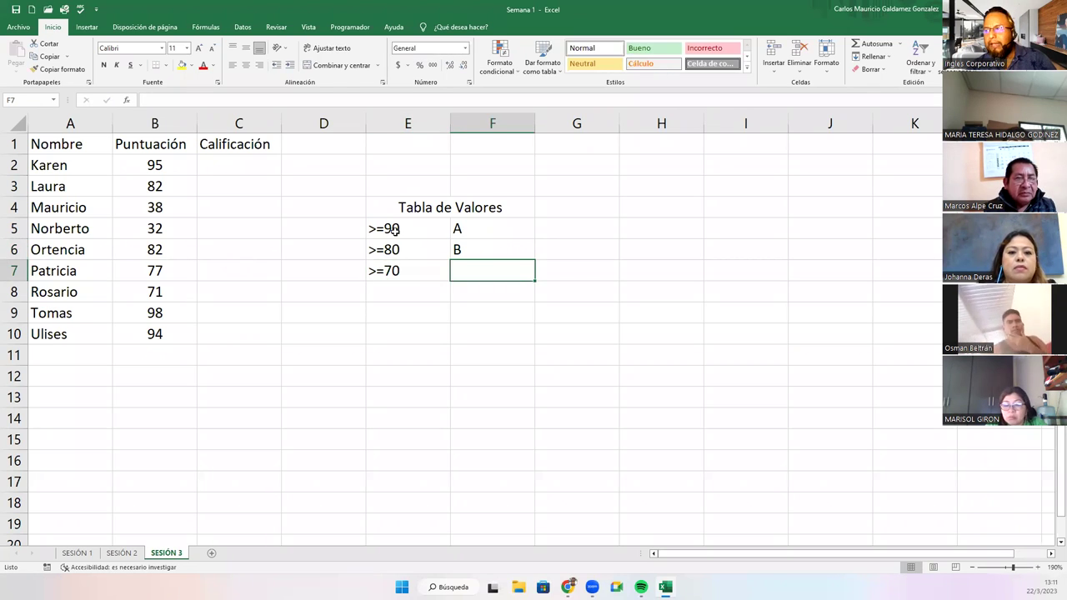
text(C)
key(Return)
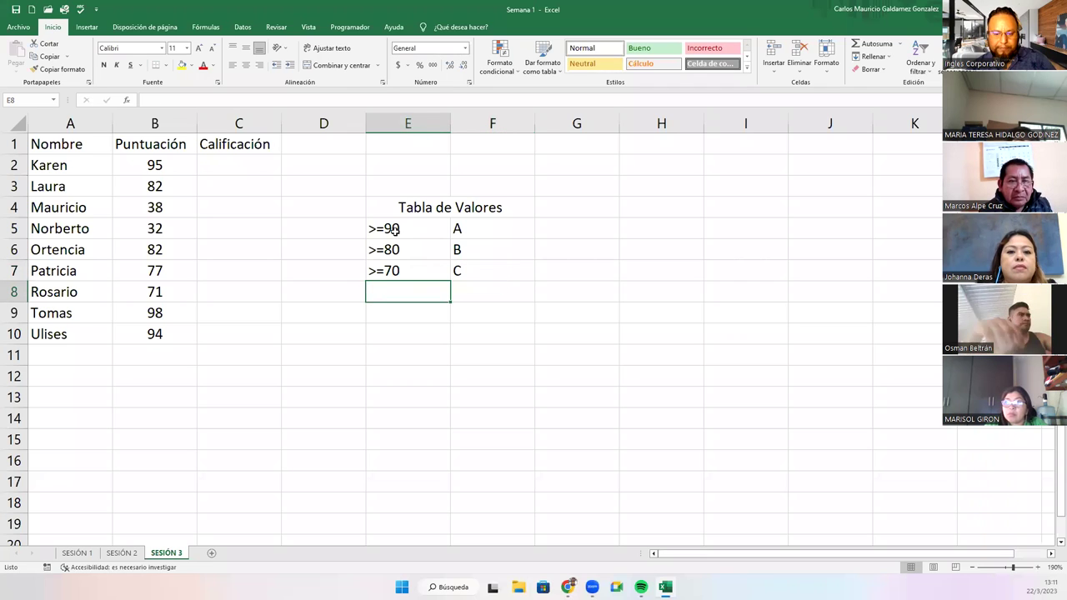
text(>=6)
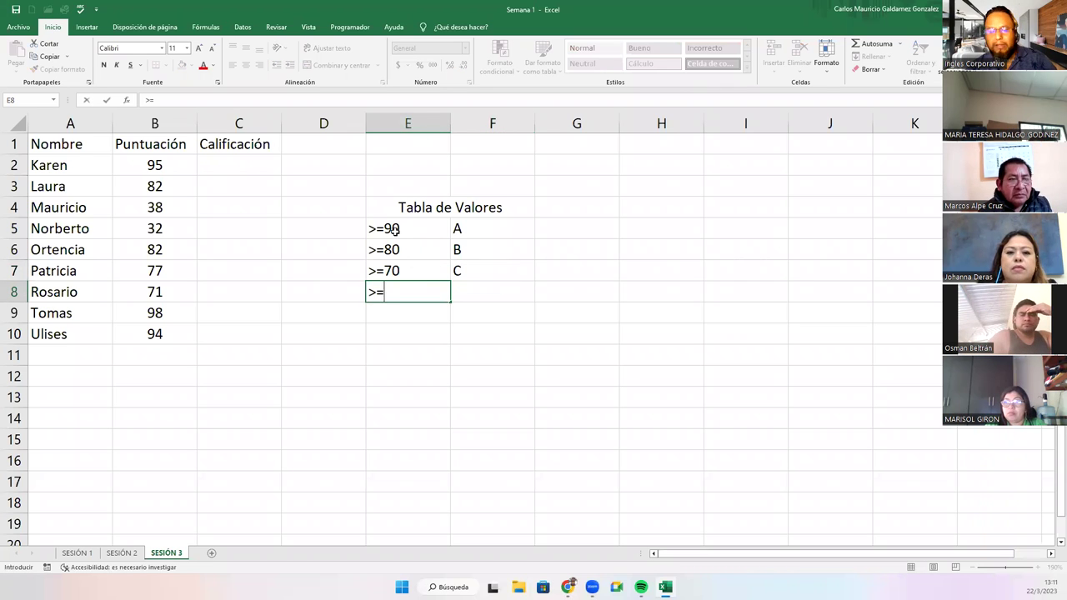
text(0)
key(Tab)
text(D)
key(Return)
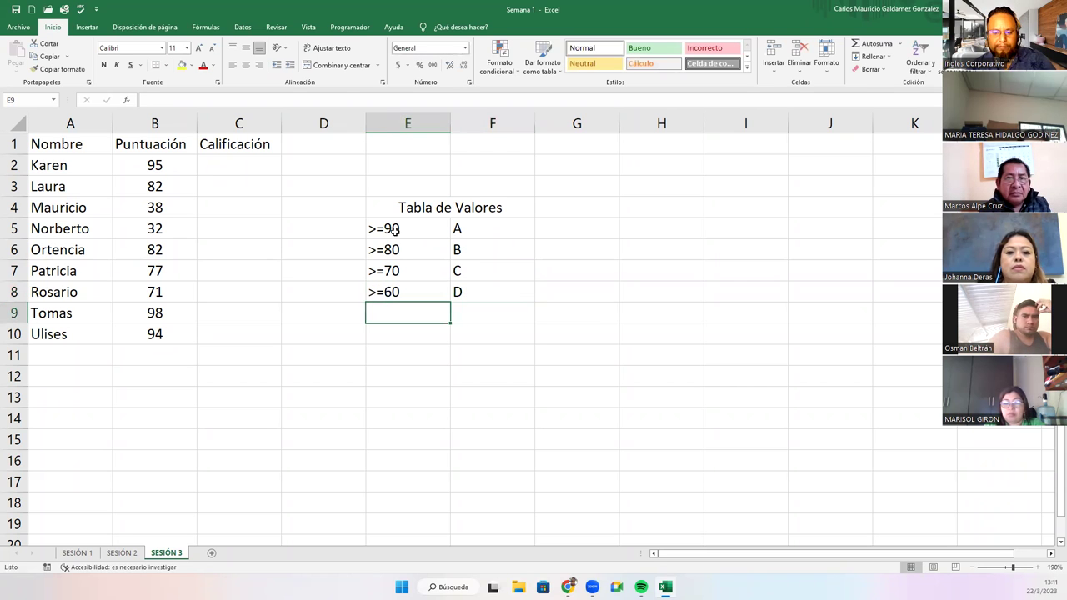
text(sino)
key(Tab)
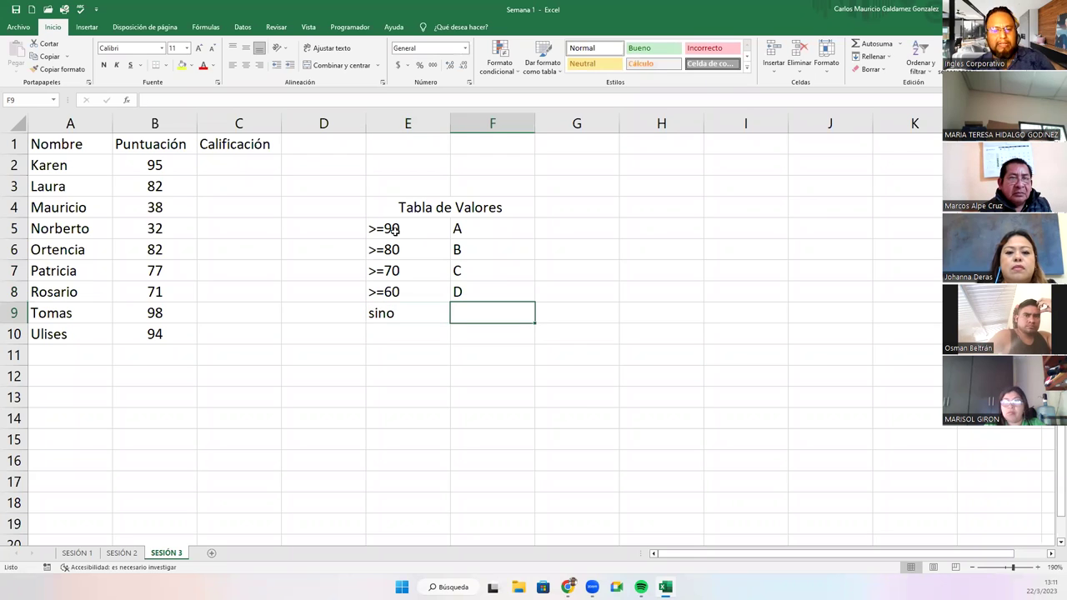
text(F)
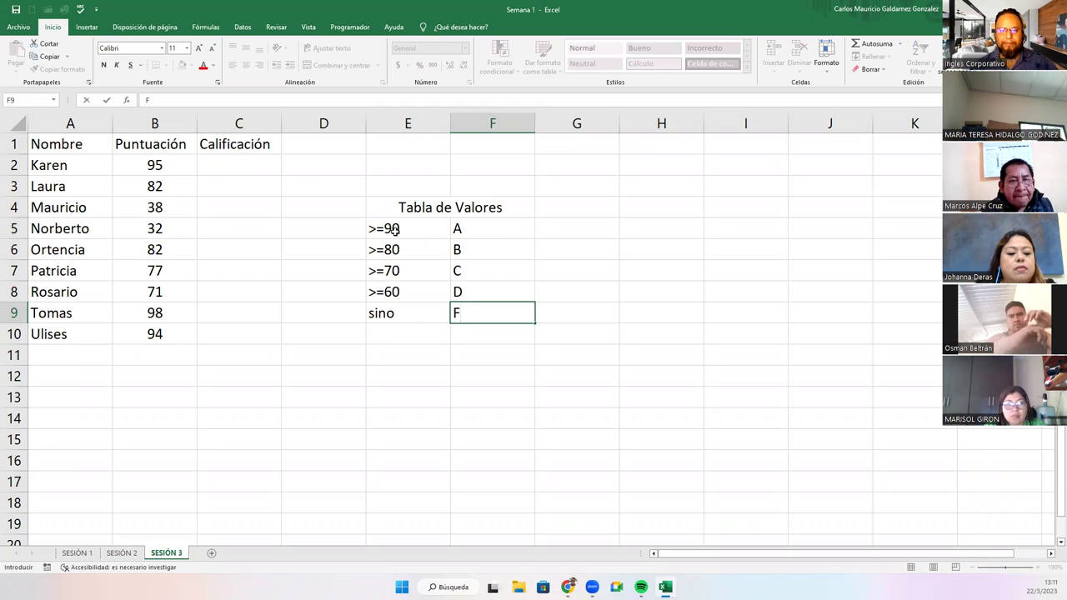
key(Left)
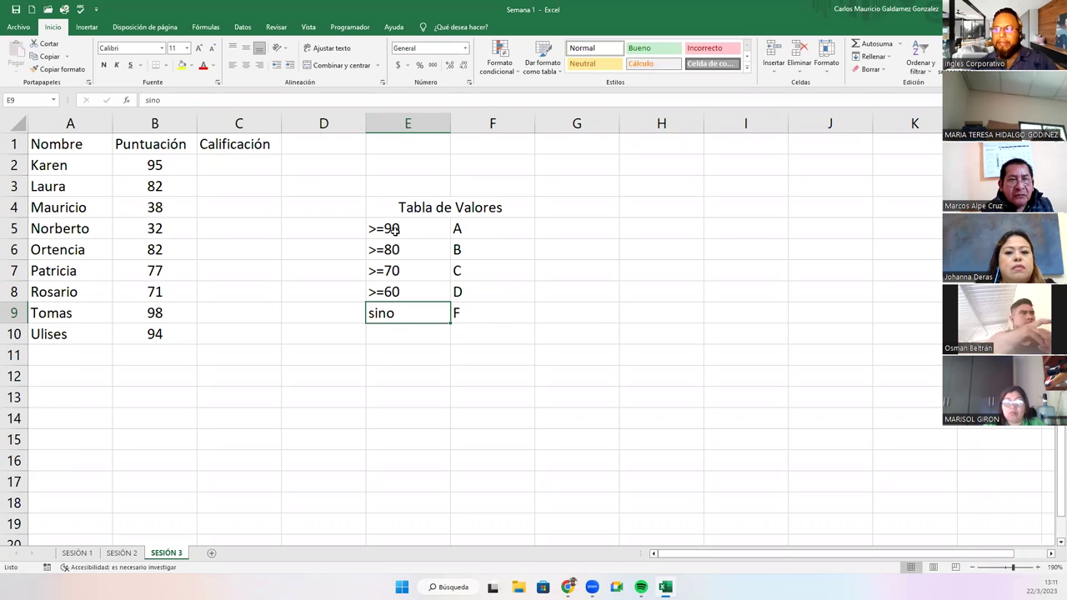
Step: Apply All Borders (Todos los bordes) to the Tabla de Valores block E4:F9
drag(411, 211, 426, 310)
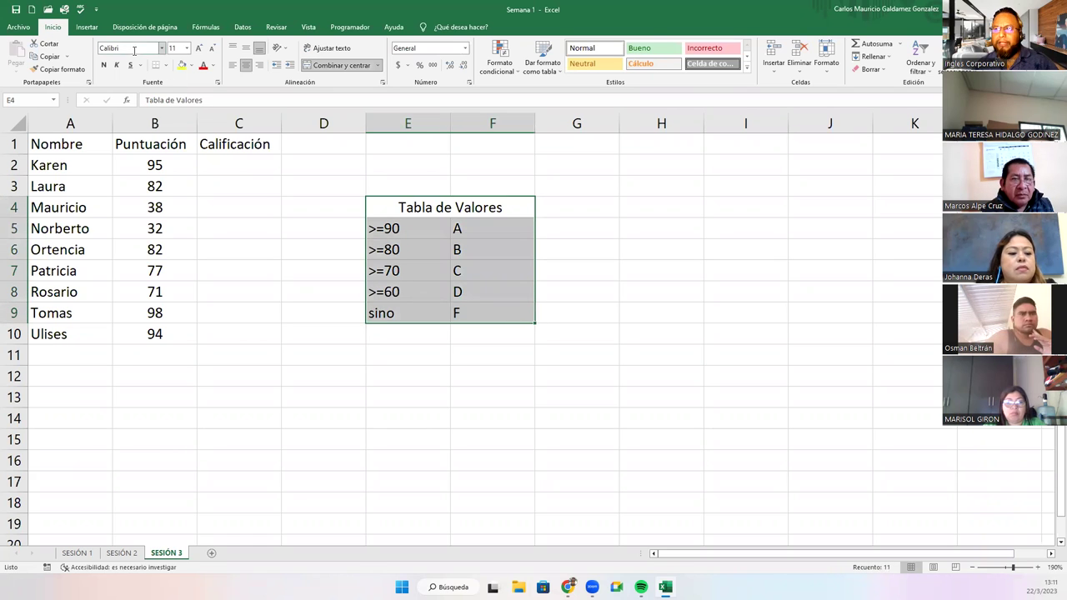
click(164, 65)
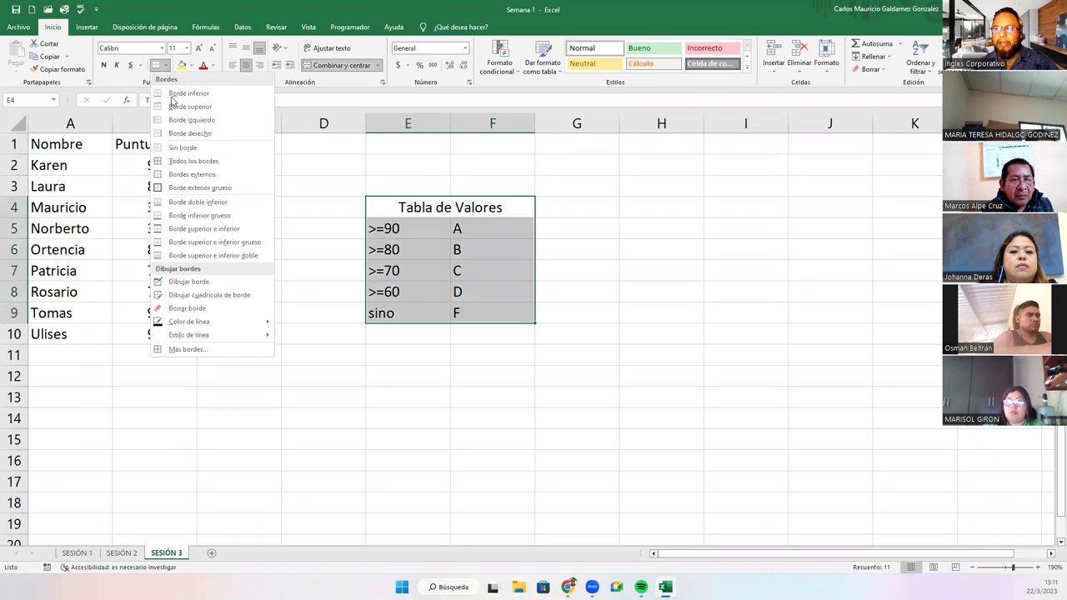
click(183, 161)
click(457, 275)
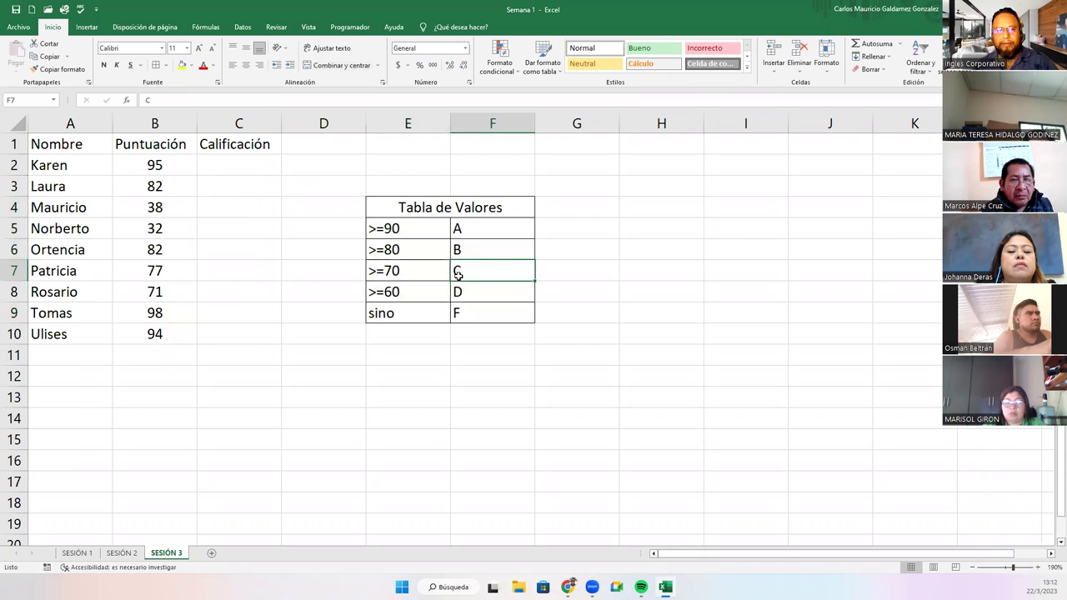
Step: Apply All Borders to the student table A1:C10, then select C2
mouse_move(50, 144)
mouse_down()
mouse_move(194, 171)
mouse_move(229, 330)
mouse_up()
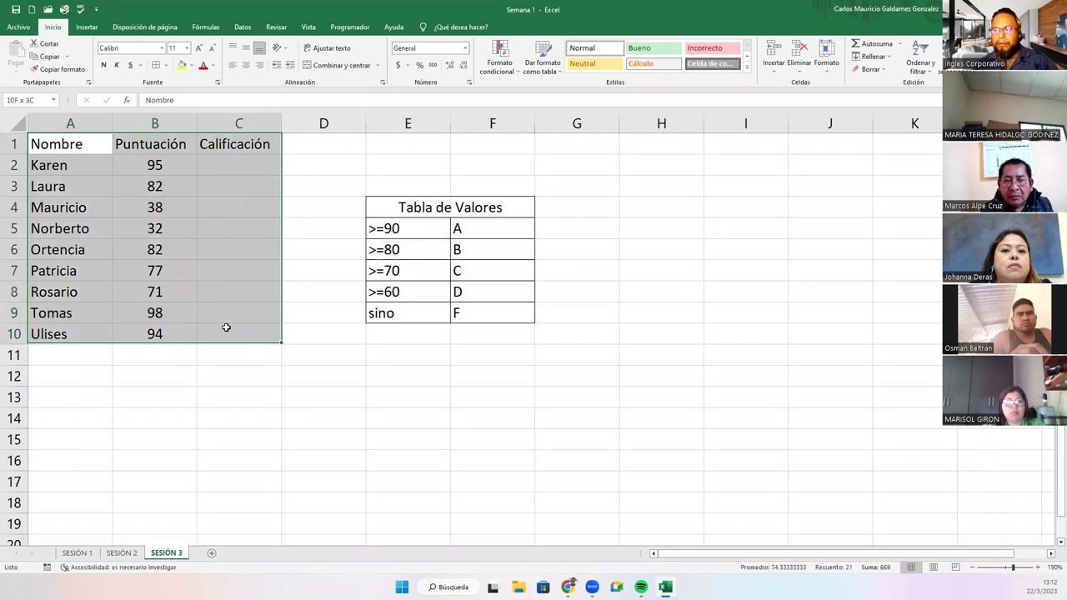
click(154, 65)
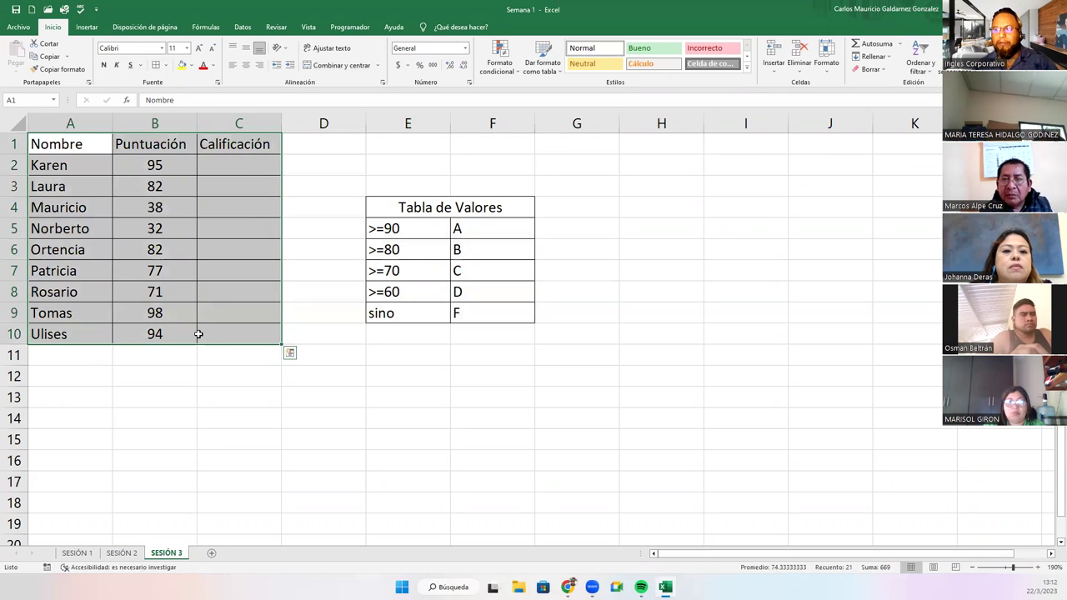
click(192, 315)
click(165, 66)
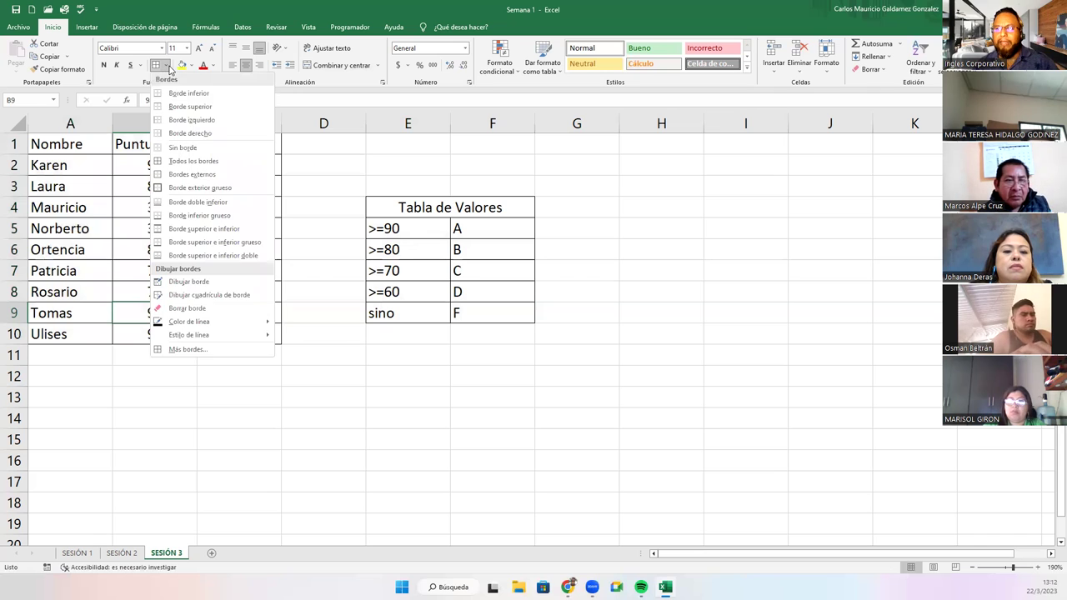
click(209, 161)
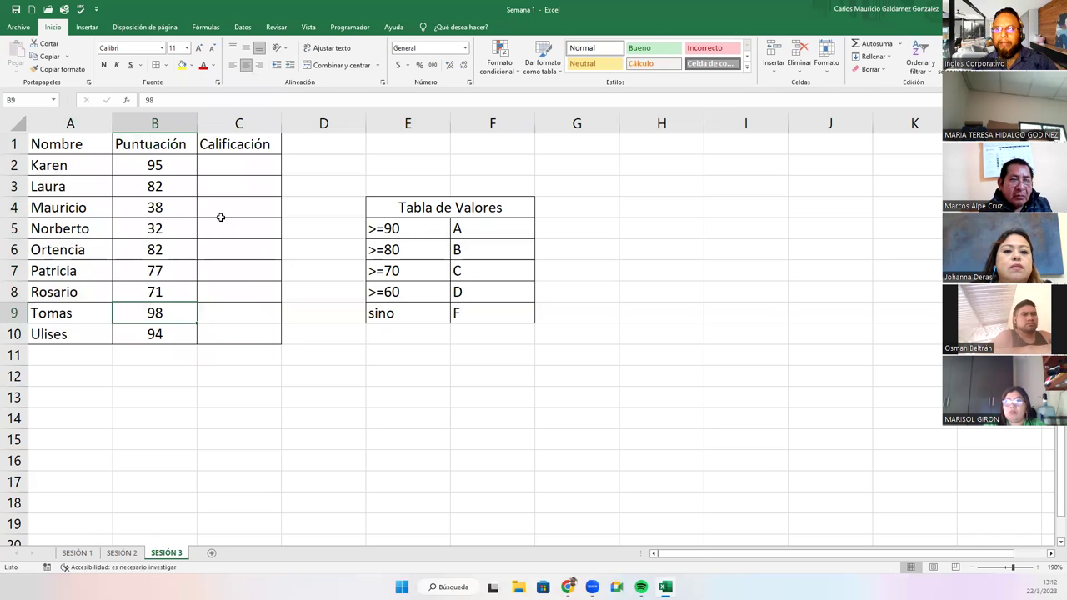
mouse_move(41, 143)
mouse_down()
mouse_move(194, 266)
mouse_move(209, 334)
mouse_up()
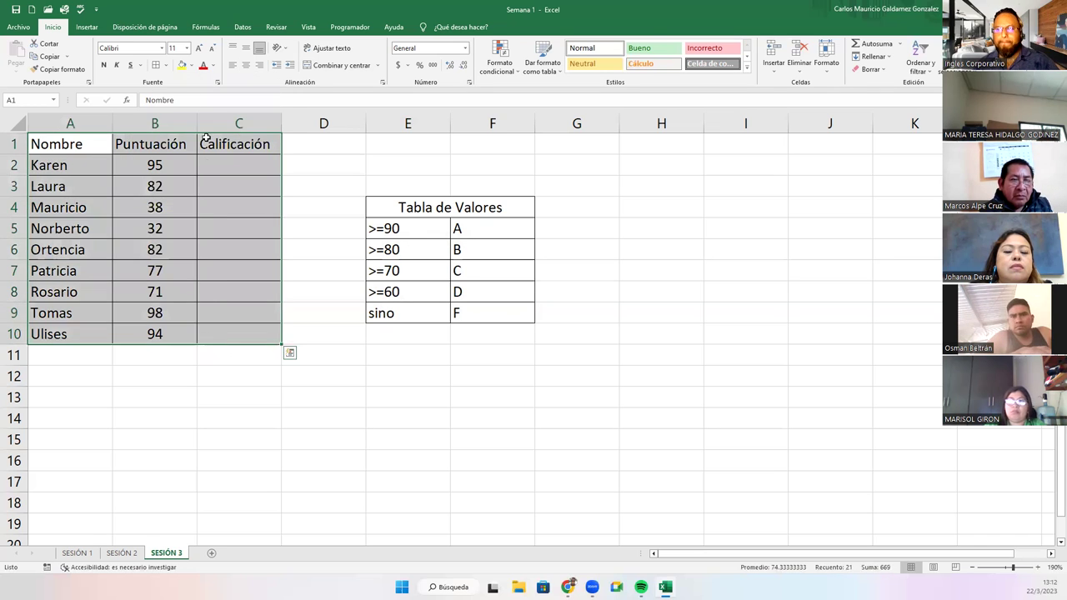
click(156, 67)
click(188, 233)
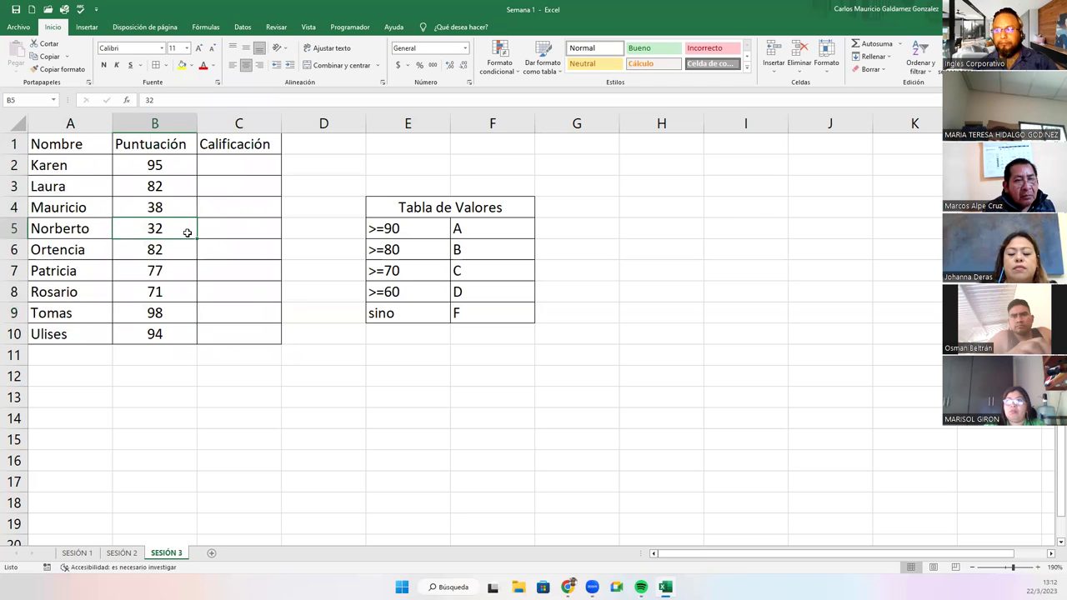
click(221, 168)
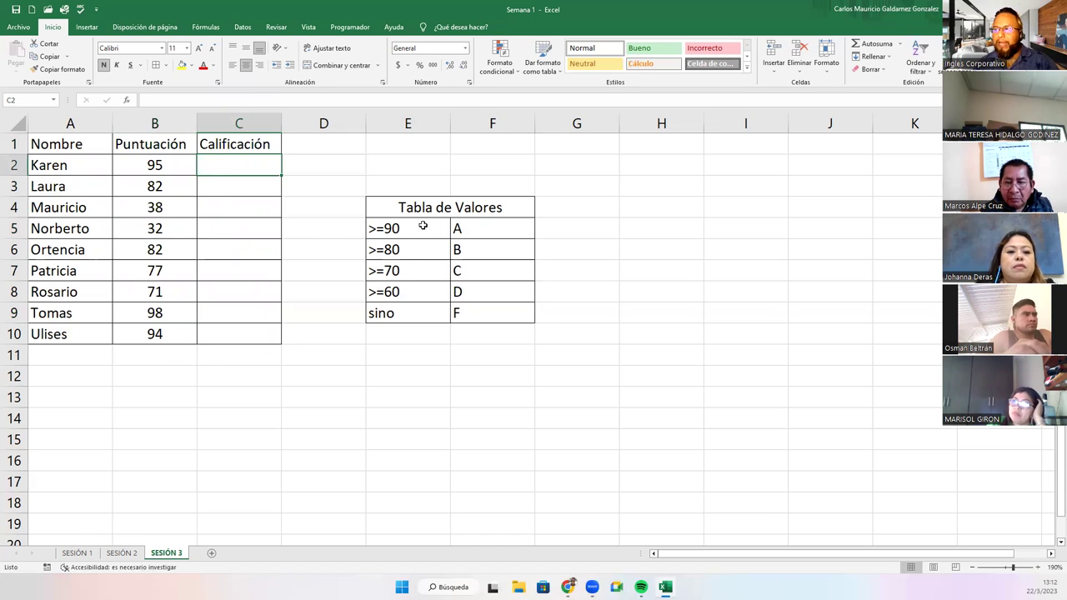
Step: Center the thresholds in E5:E9 and the grade letters in F5:F9
drag(423, 226, 419, 312)
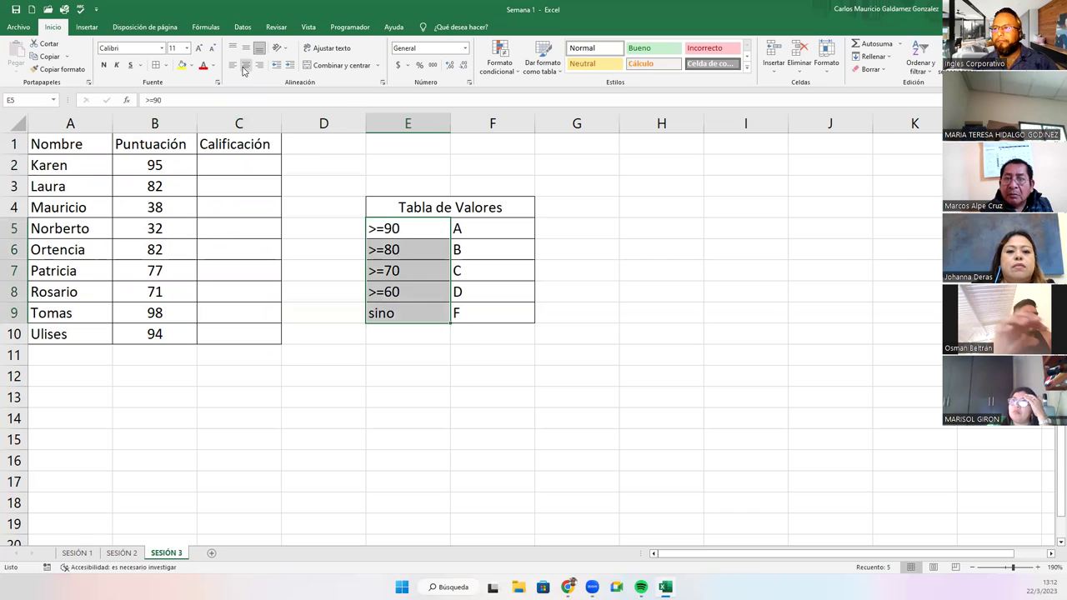
click(244, 67)
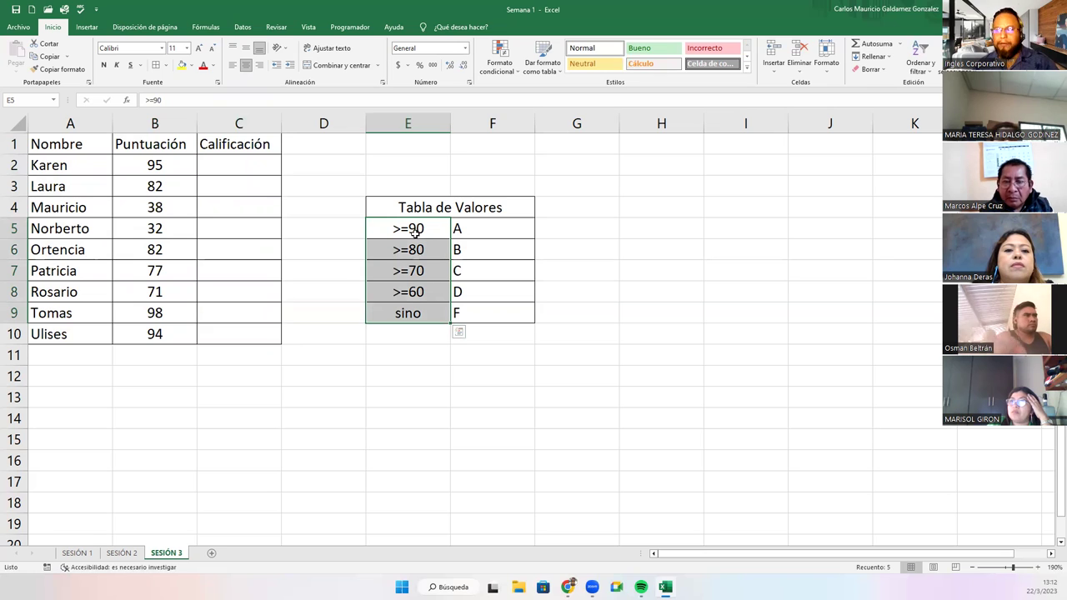
drag(472, 230, 464, 310)
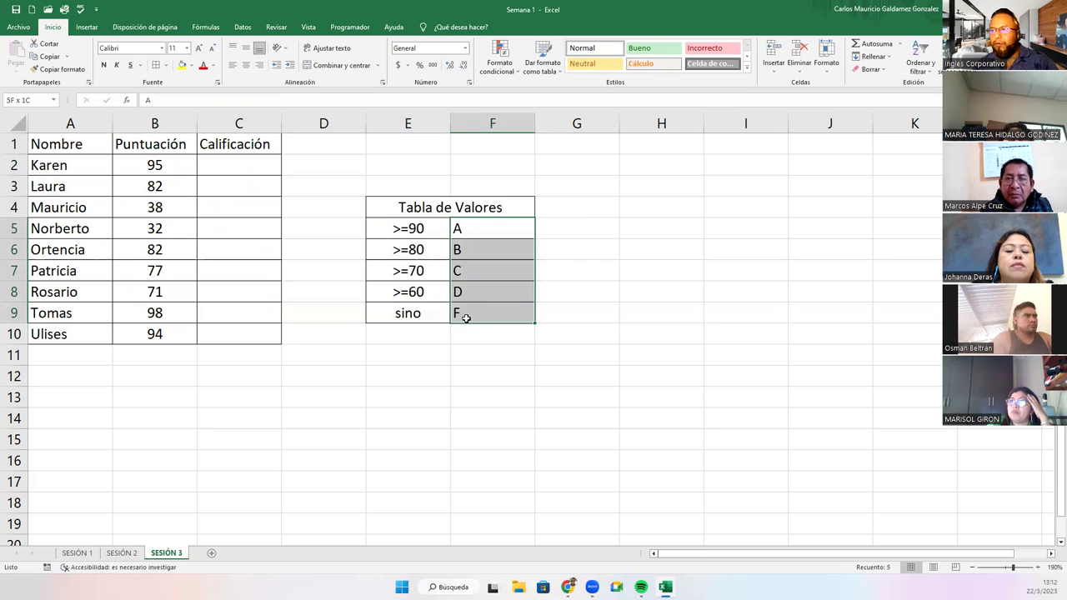
click(246, 65)
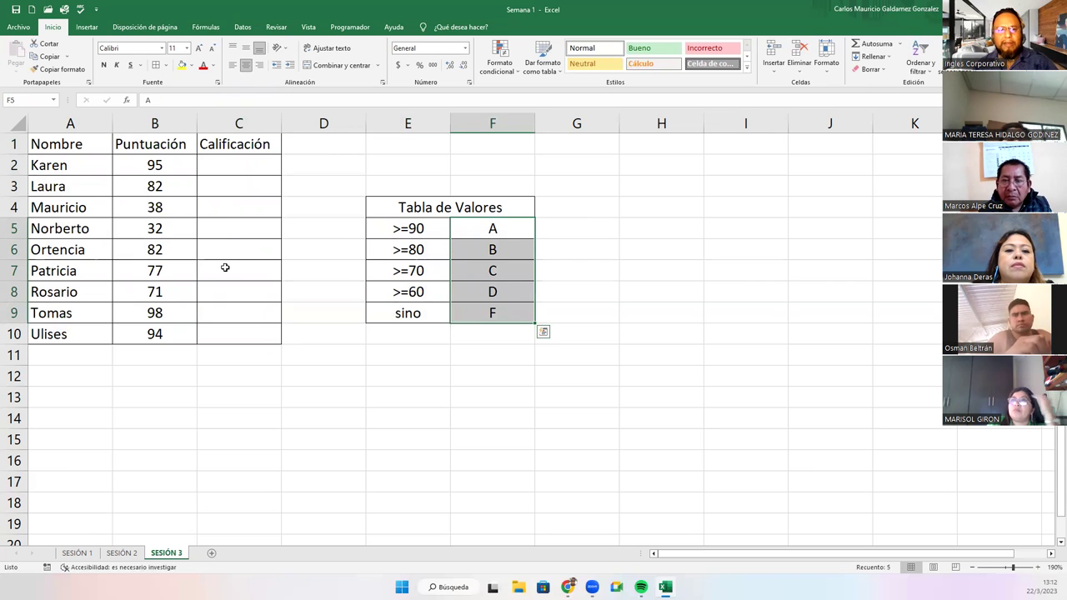
Step: Review the centered entries: >=80, D, sino, the E5:E7 thresholds and F
click(416, 252)
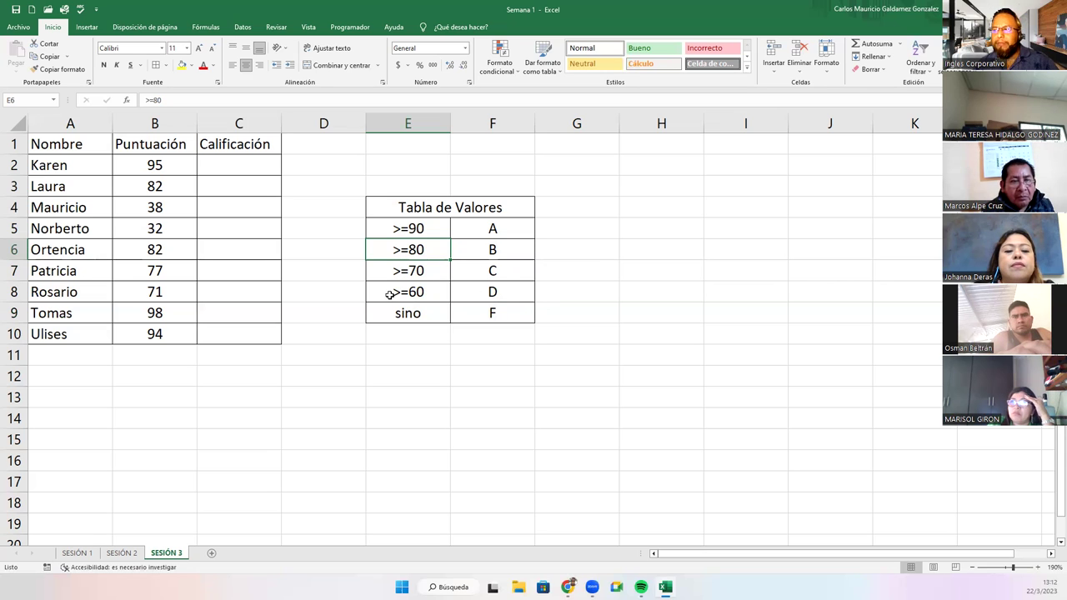
click(490, 292)
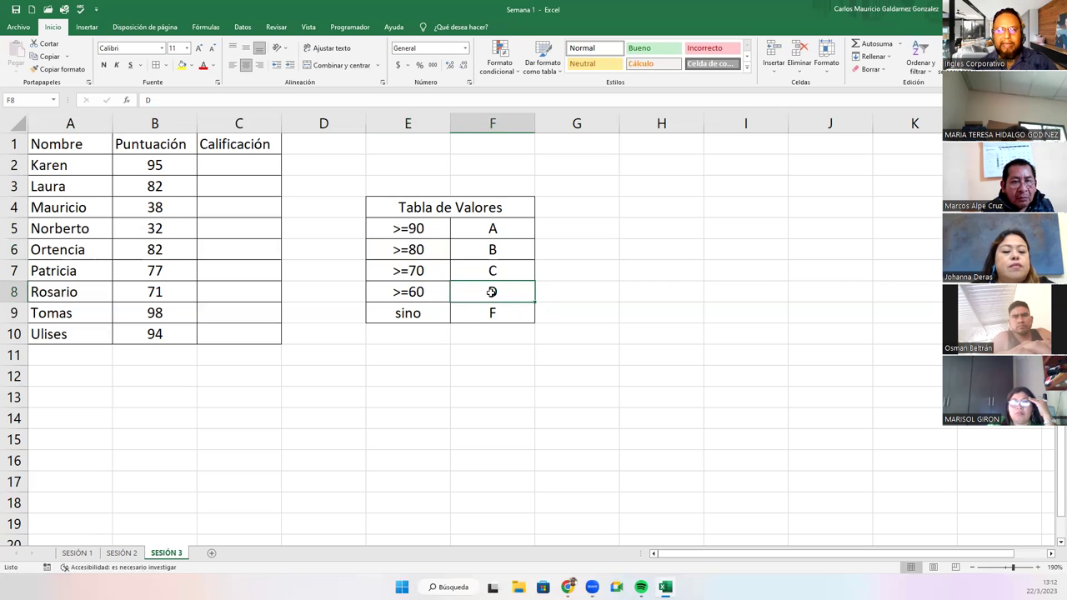
click(405, 315)
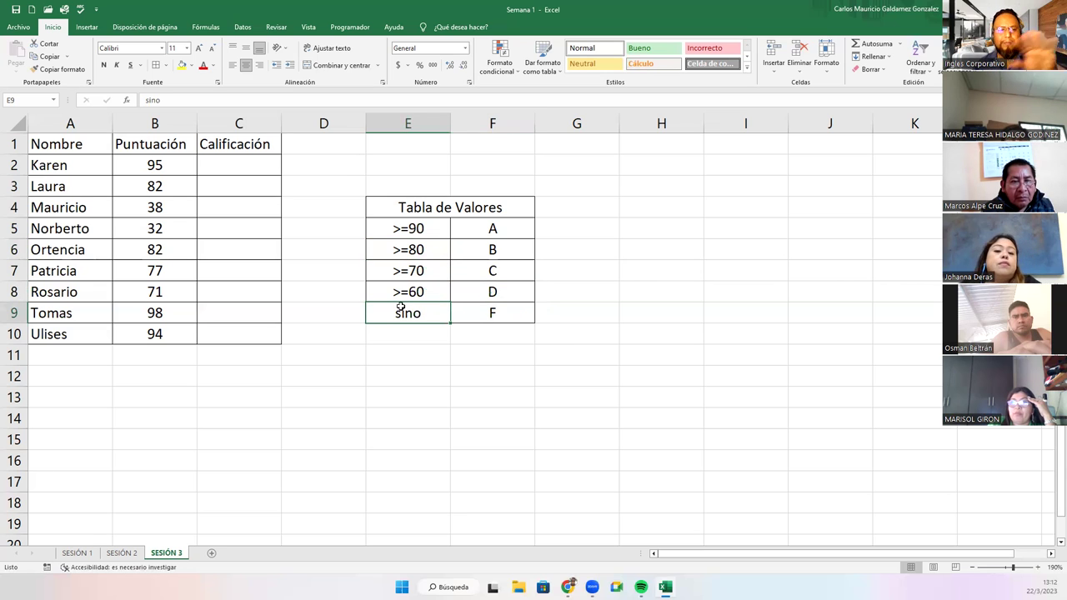
drag(415, 271, 417, 227)
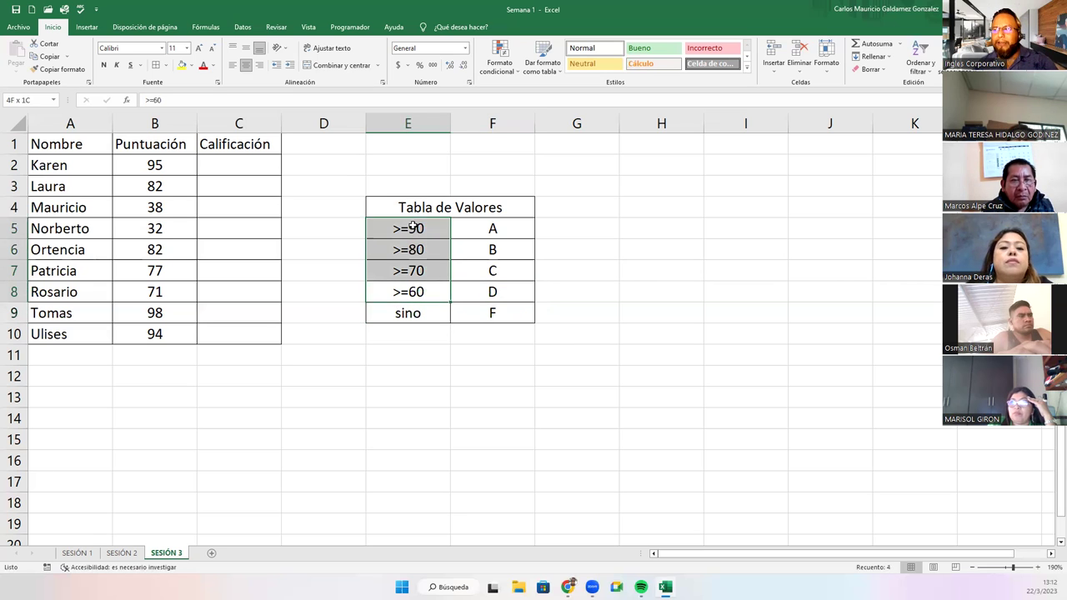
click(474, 315)
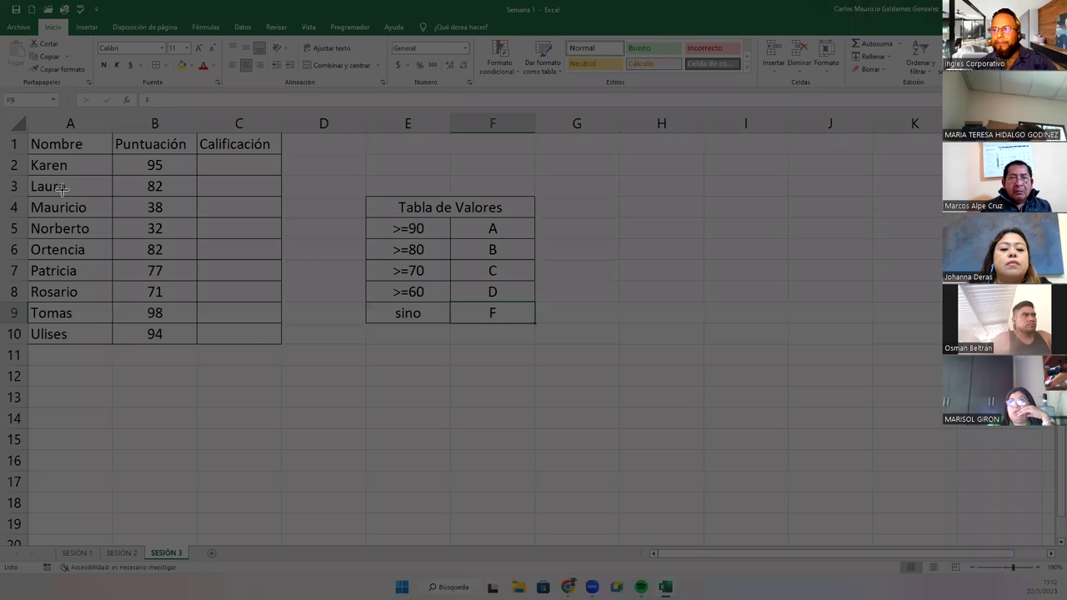
drag(1, 108, 572, 407)
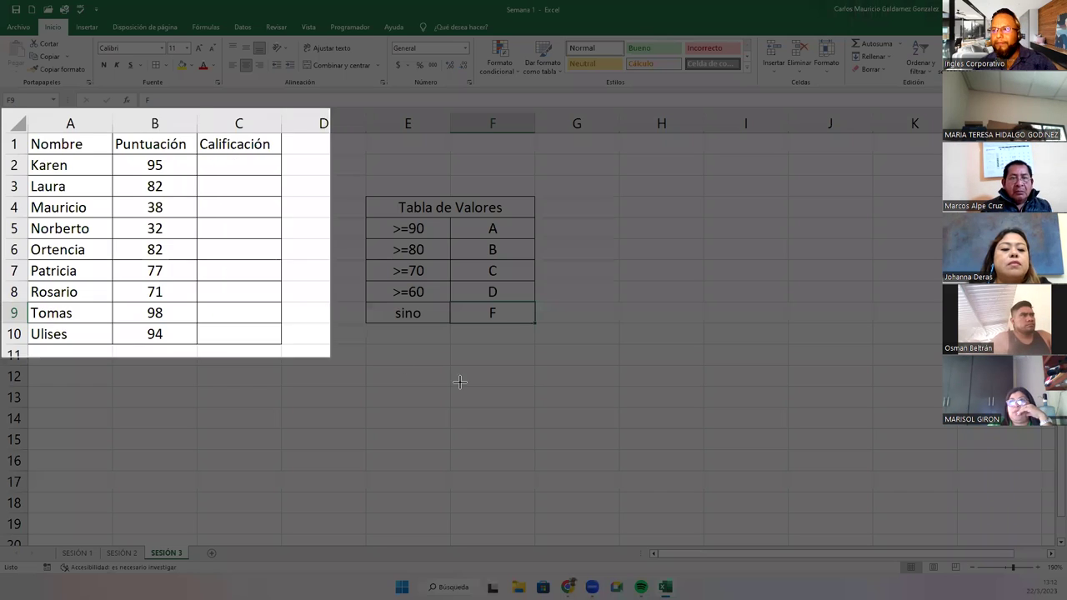
key(alt+Tab)
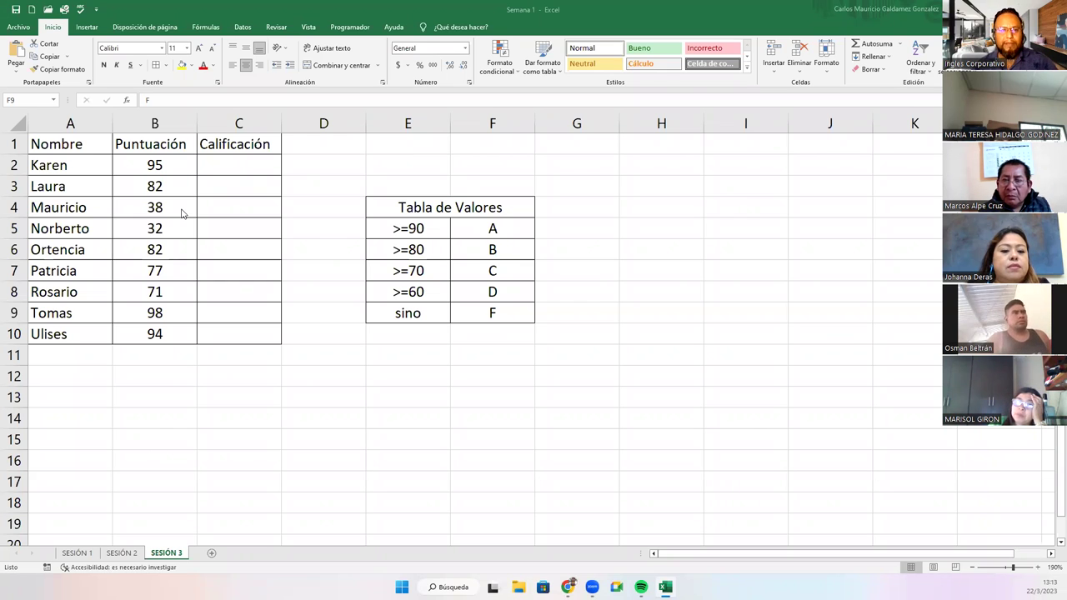
click(215, 165)
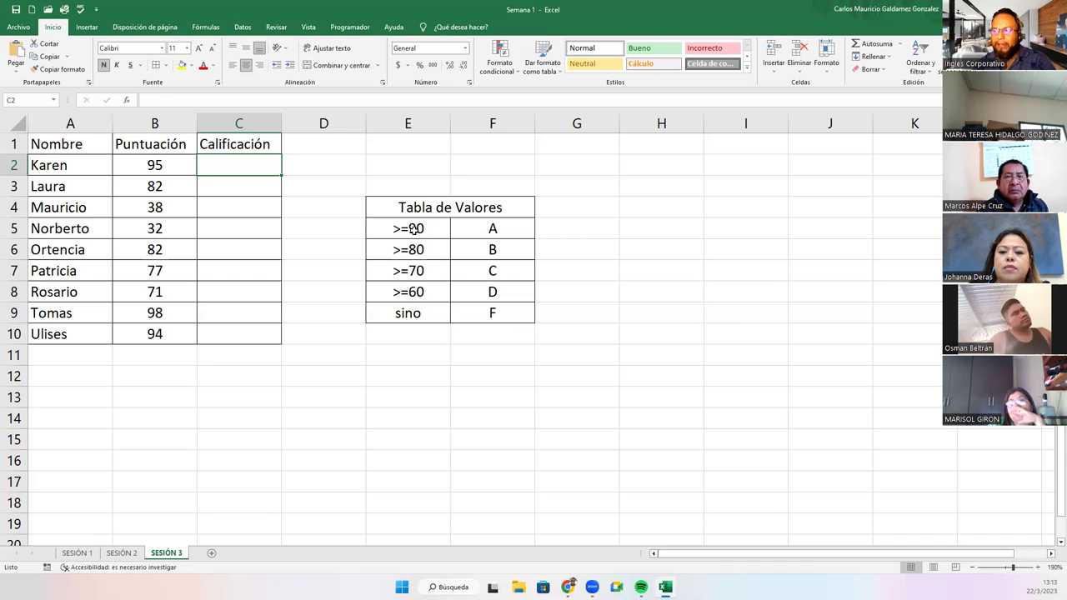
drag(412, 230, 421, 302)
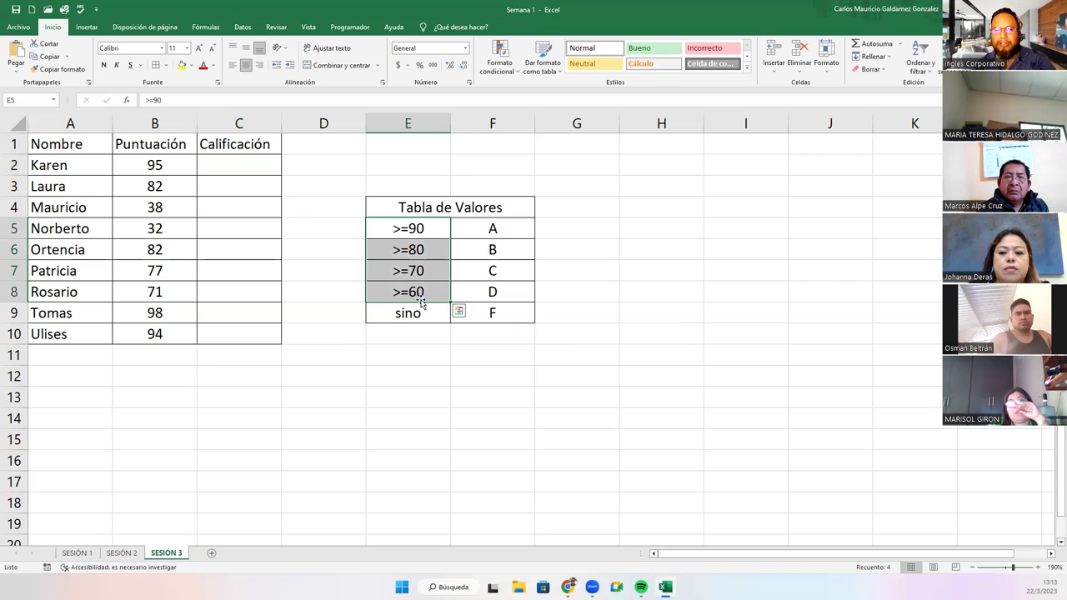
click(391, 293)
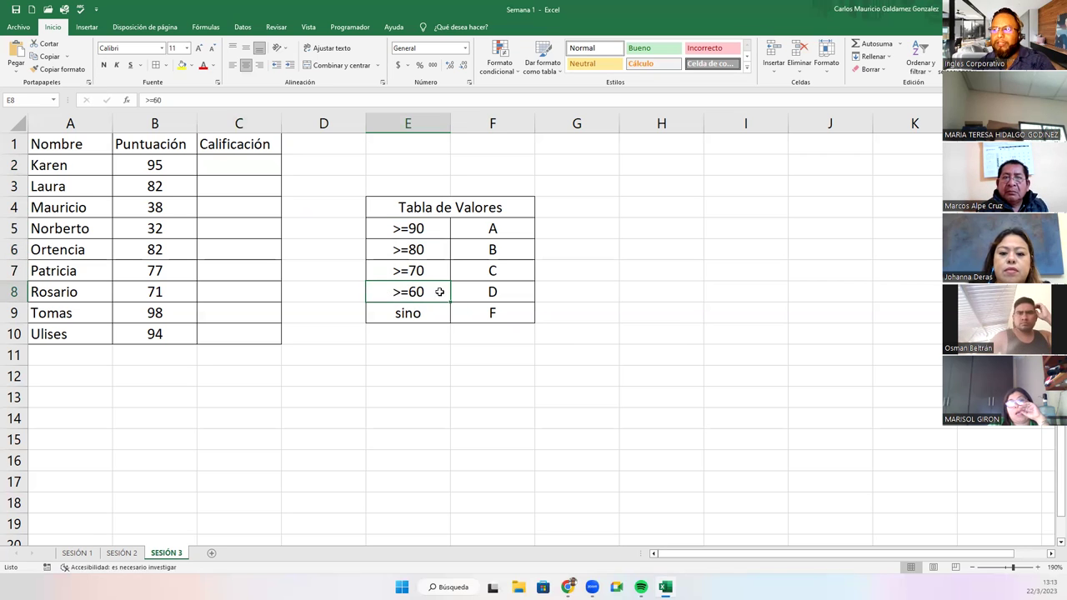
drag(440, 292, 413, 312)
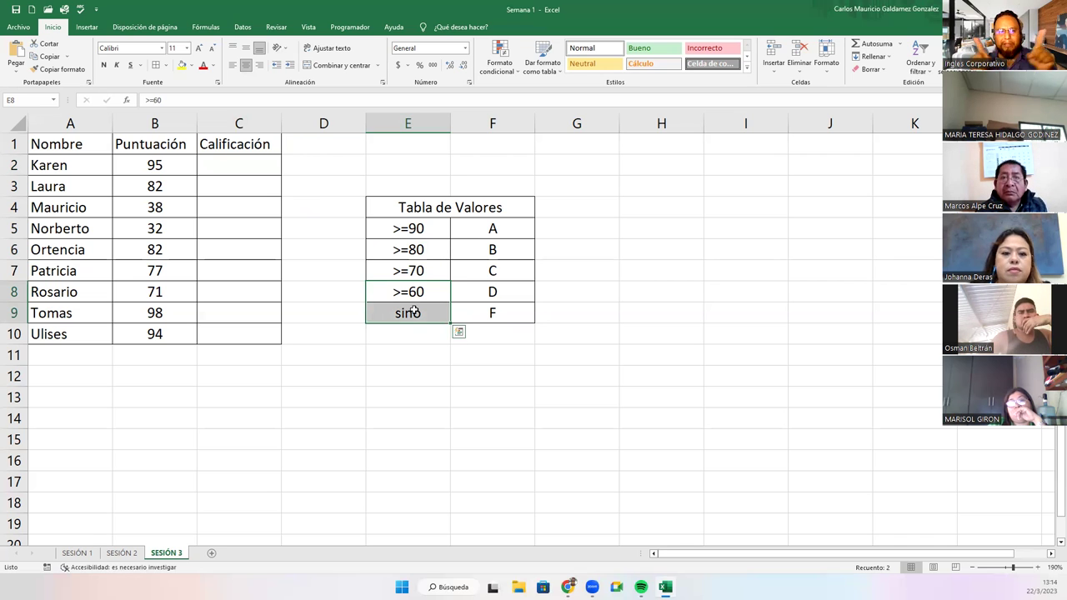
drag(388, 291, 469, 294)
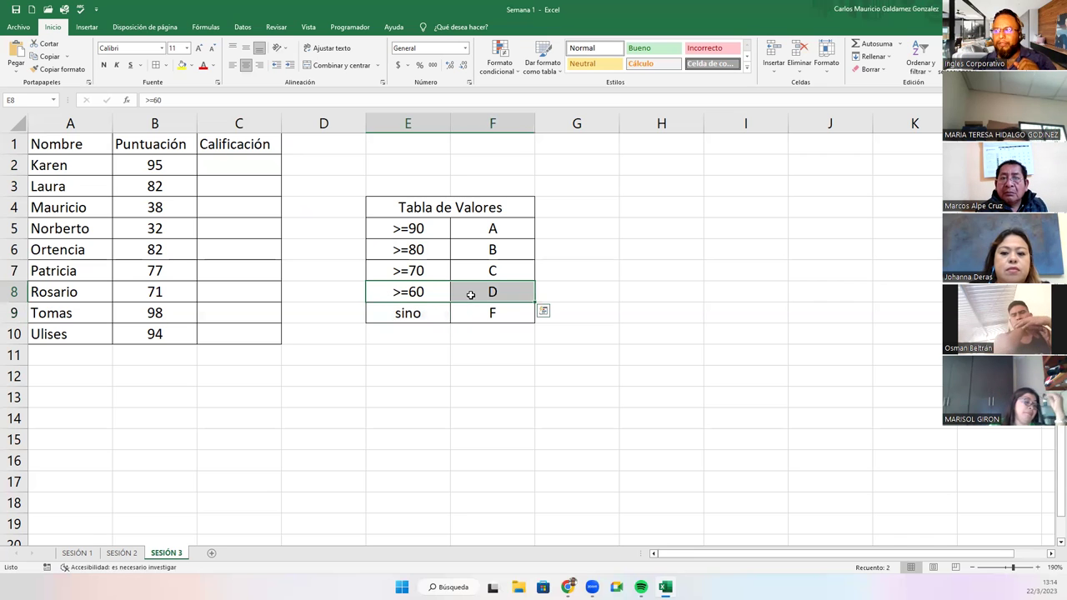
drag(412, 229, 416, 313)
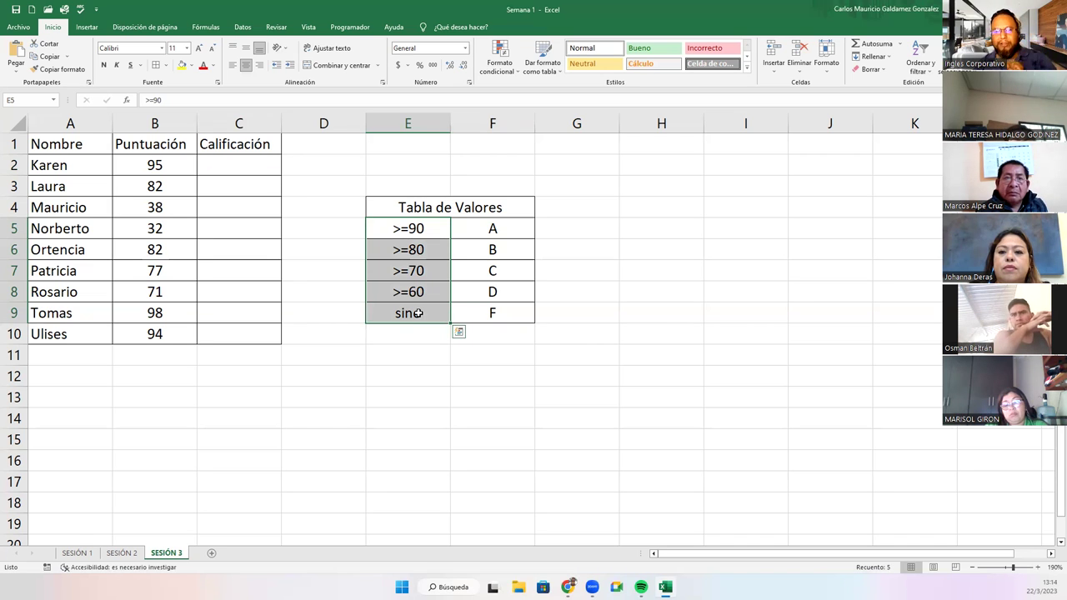
click(400, 228)
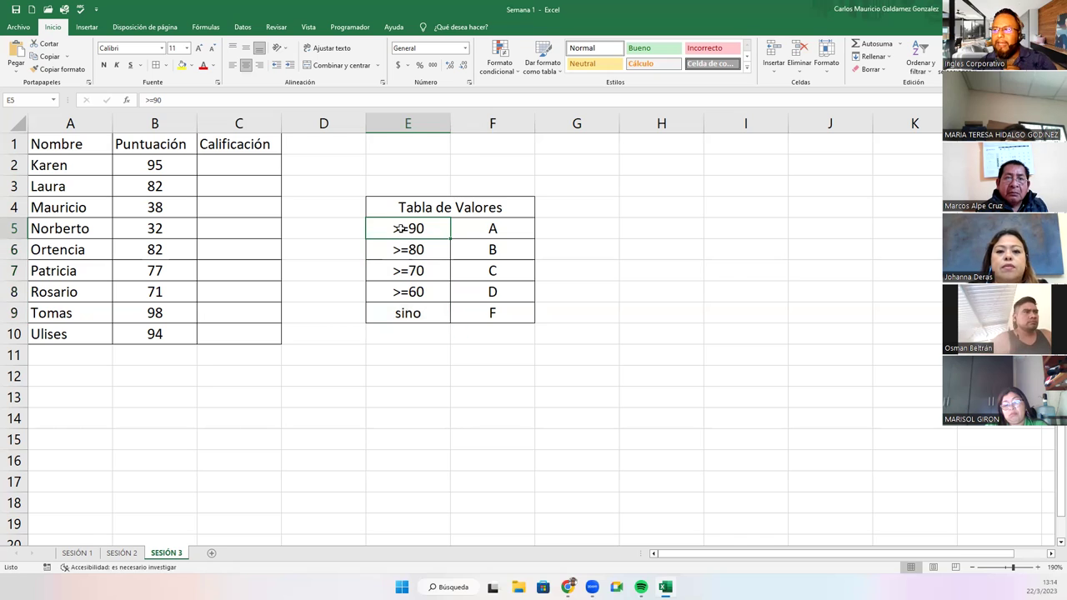
click(471, 230)
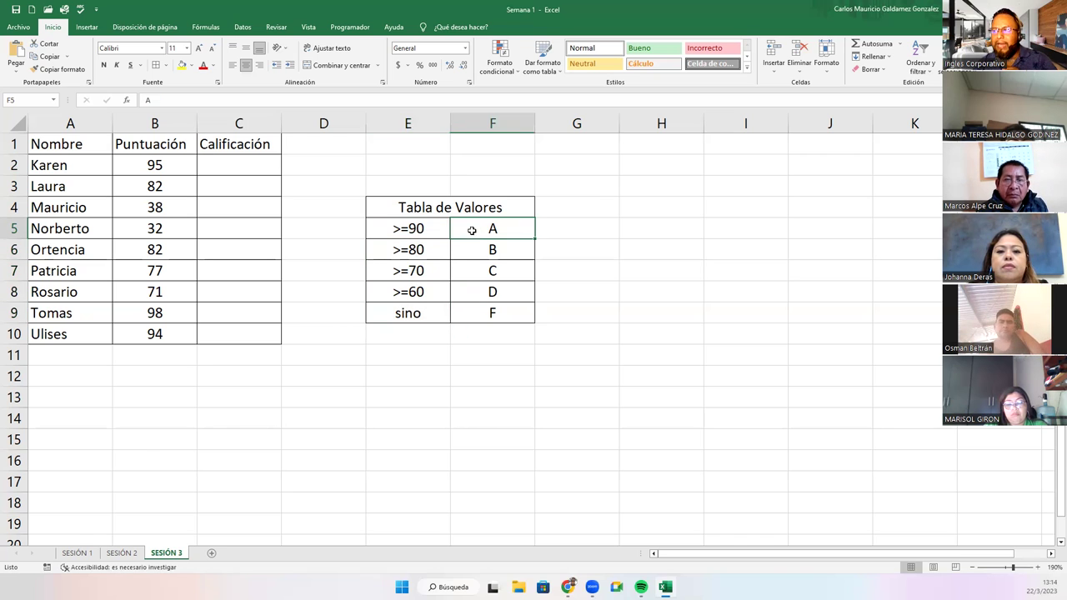
click(399, 249)
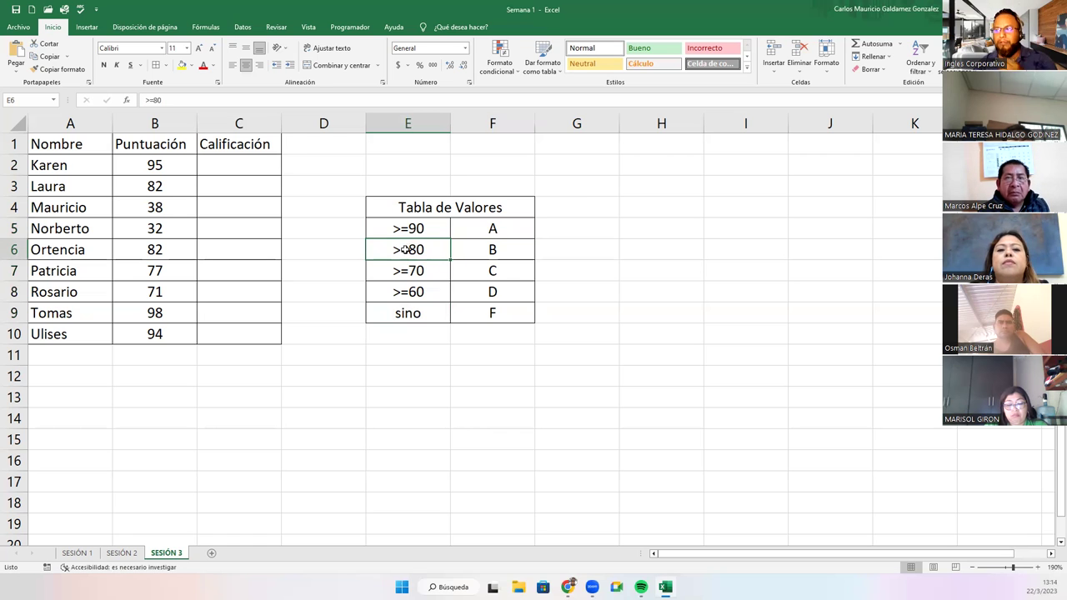
click(481, 249)
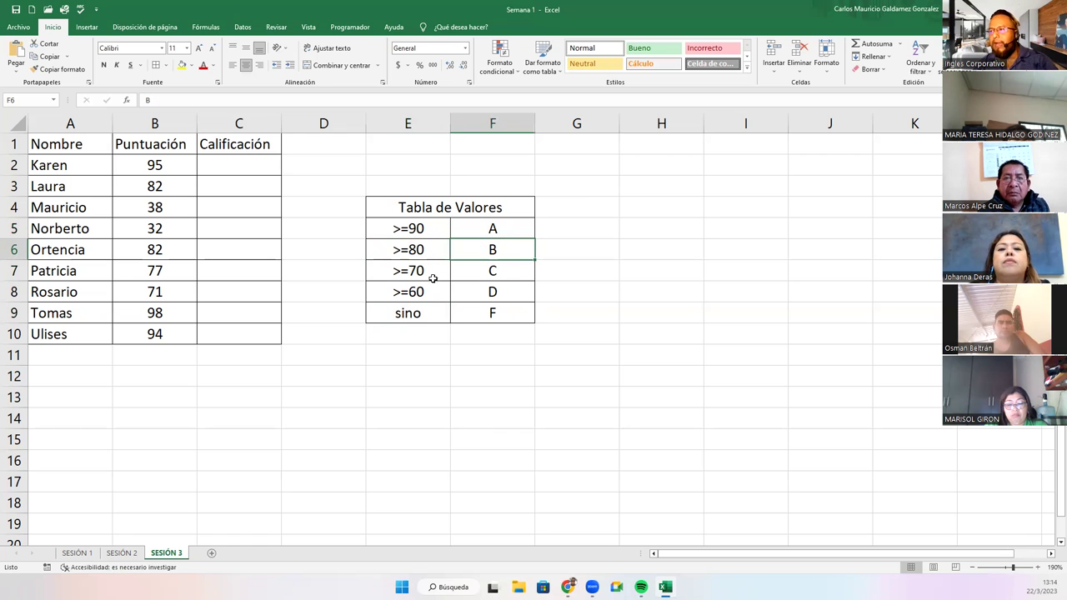
click(409, 270)
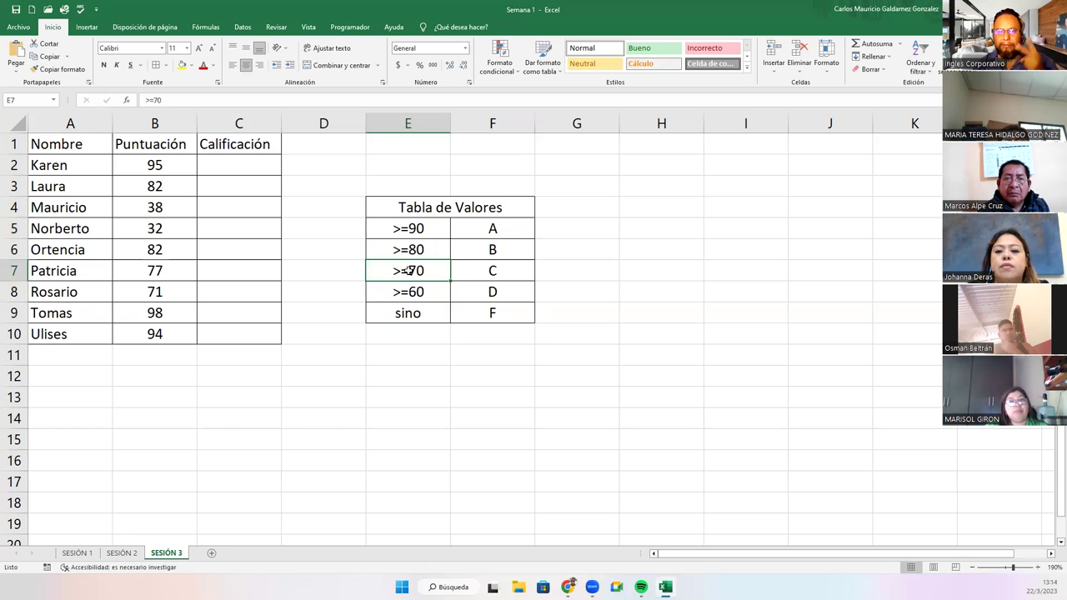
click(481, 270)
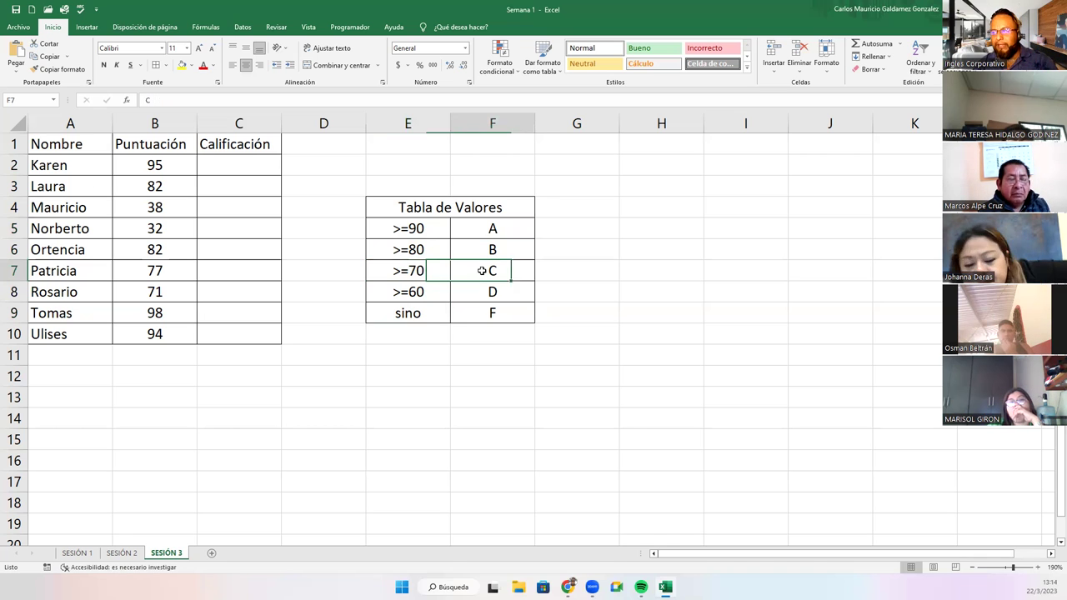
click(425, 288)
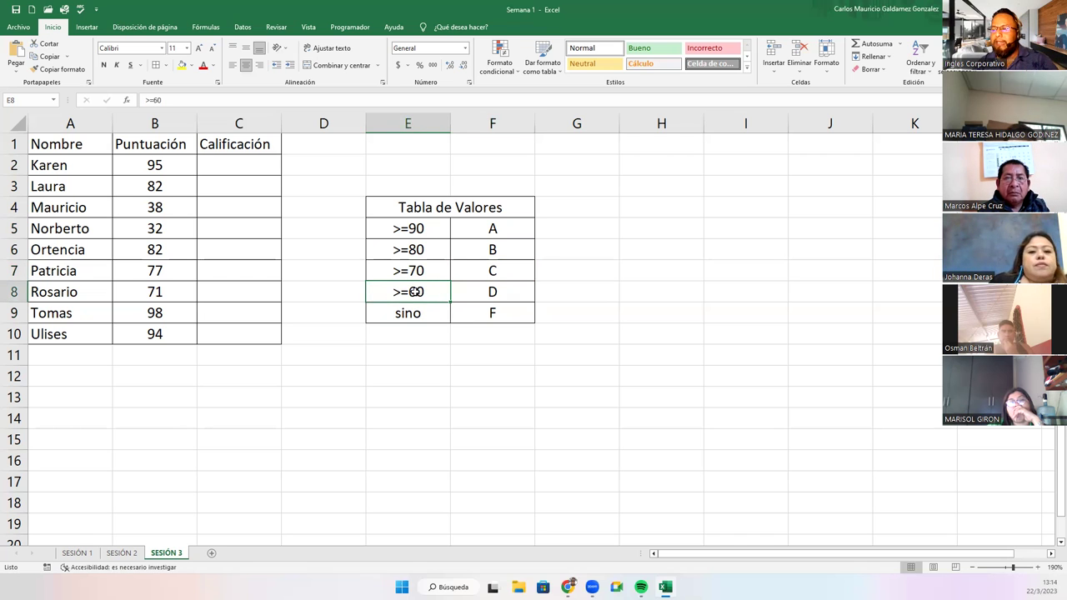
click(481, 293)
click(422, 307)
click(501, 314)
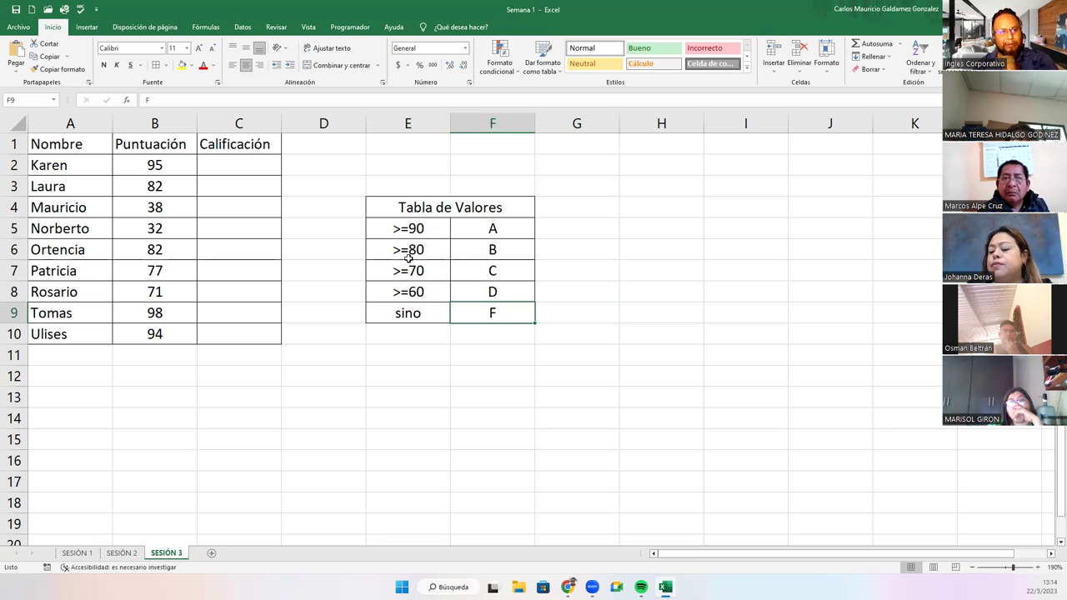
click(239, 168)
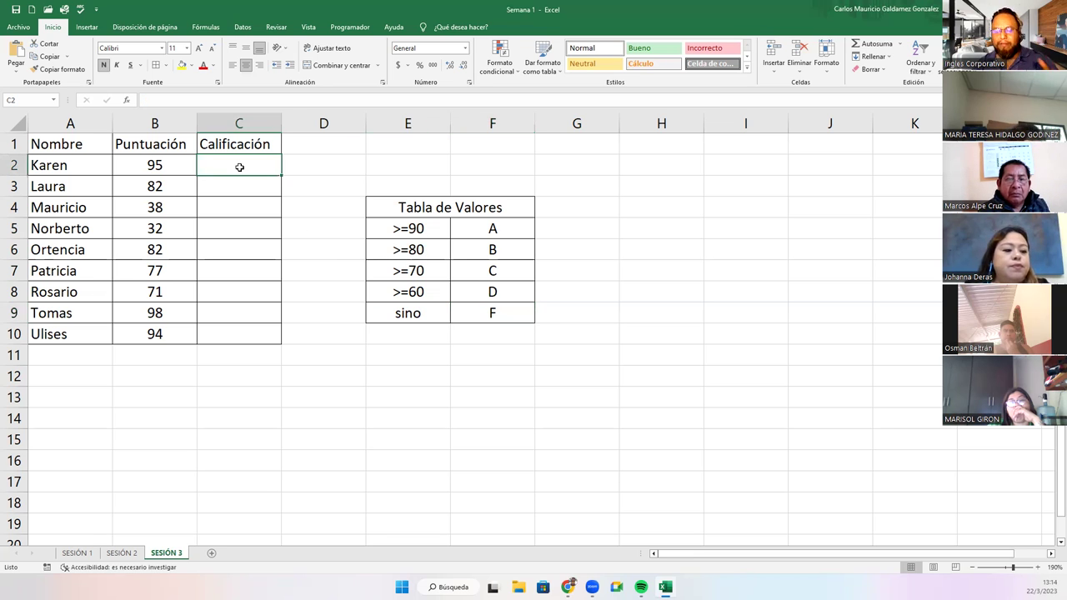
Step: In C2 type =SI(B2>=90;"A";SI( to start the nested grade formula
text(=si)
key(Tab)
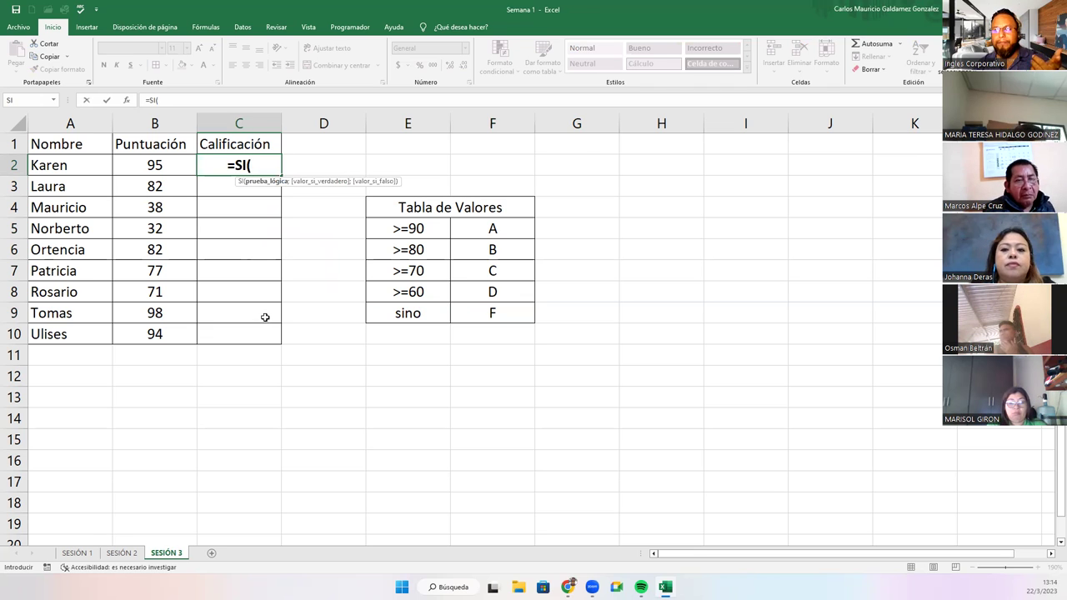
click(159, 165)
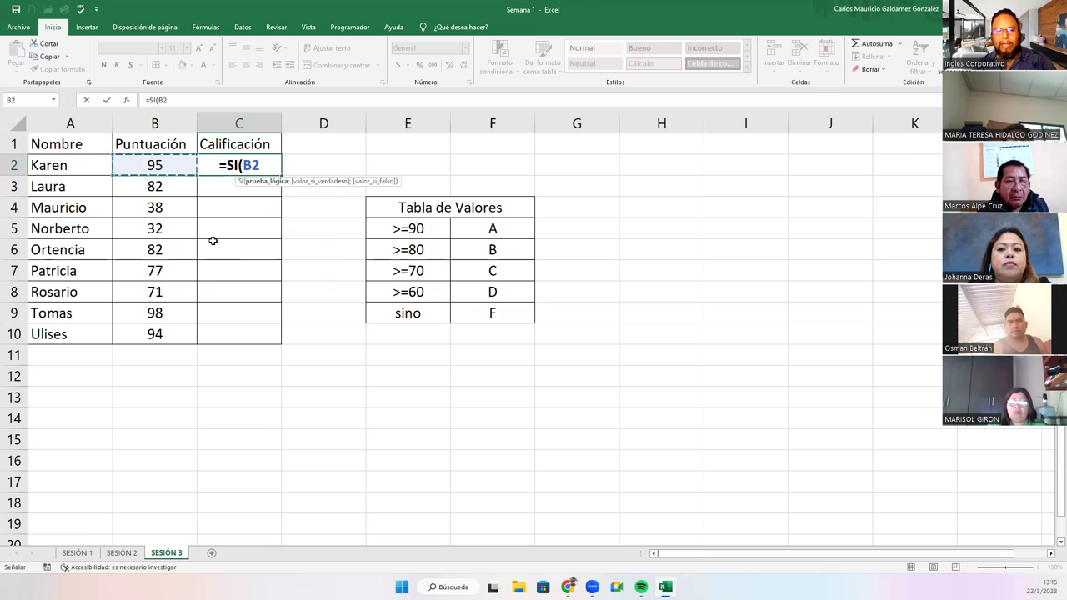
text(>)
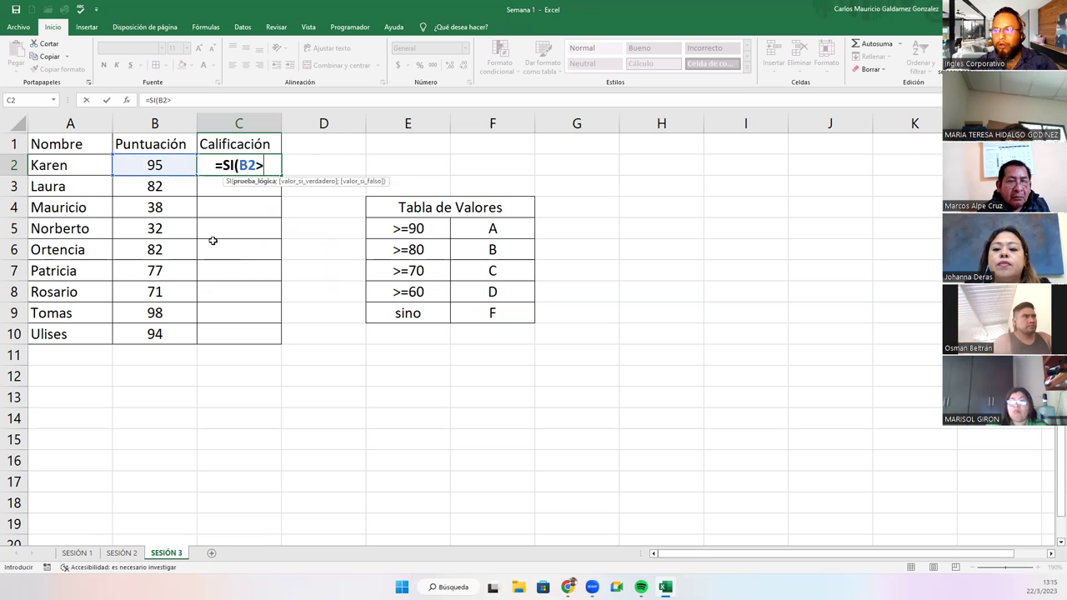
text(=90)
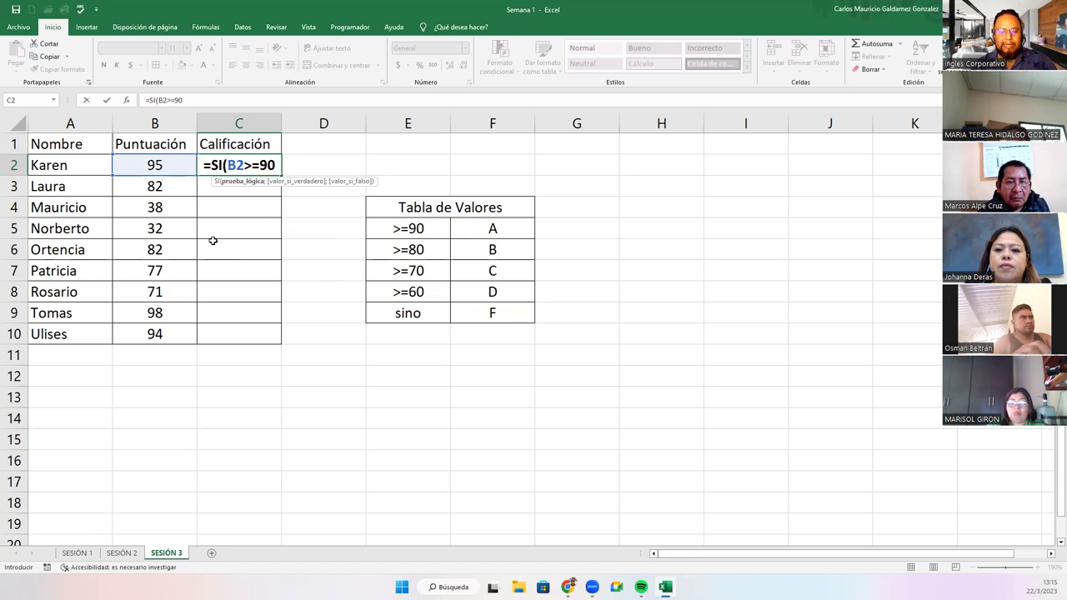
text(;)
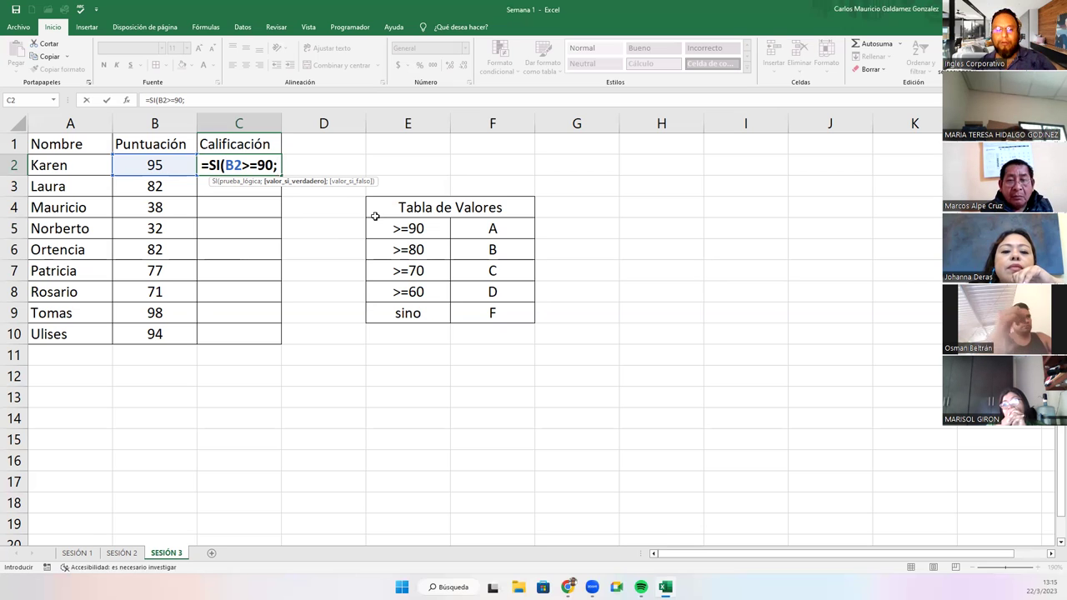
text(")
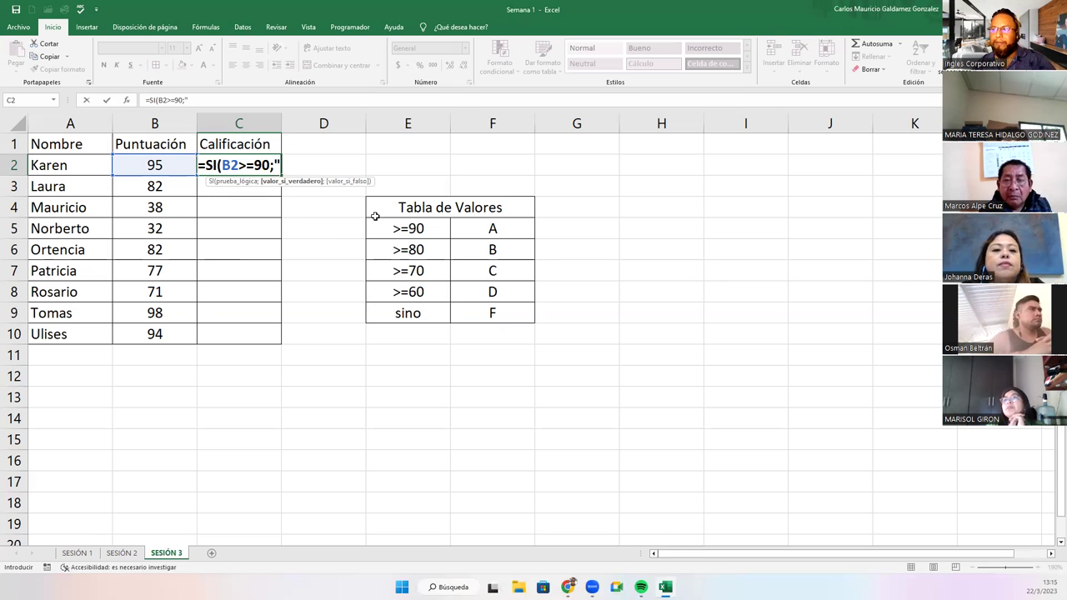
text(A")
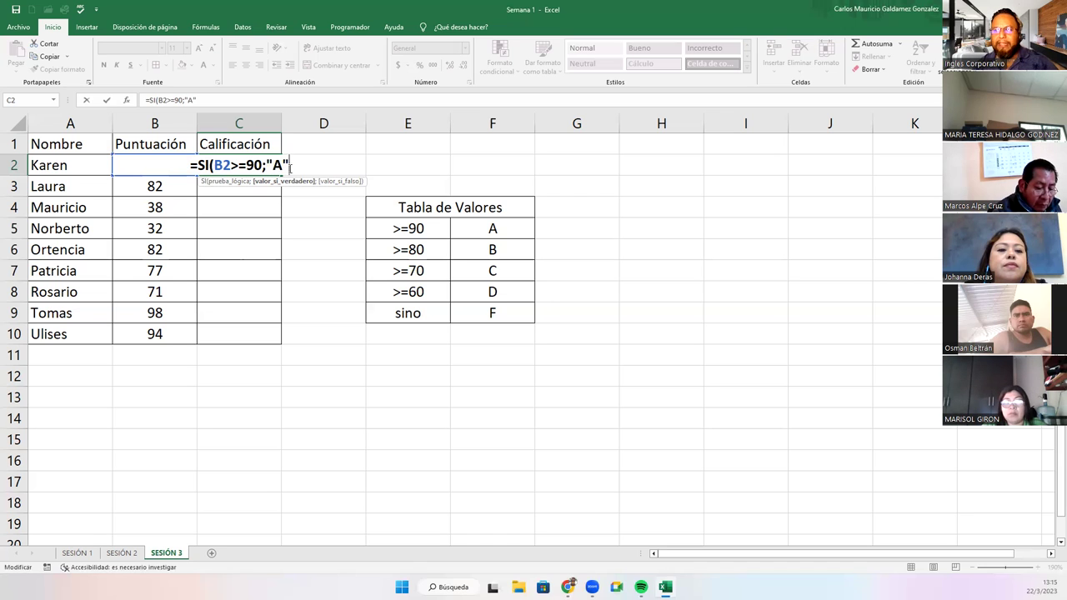
text(;)
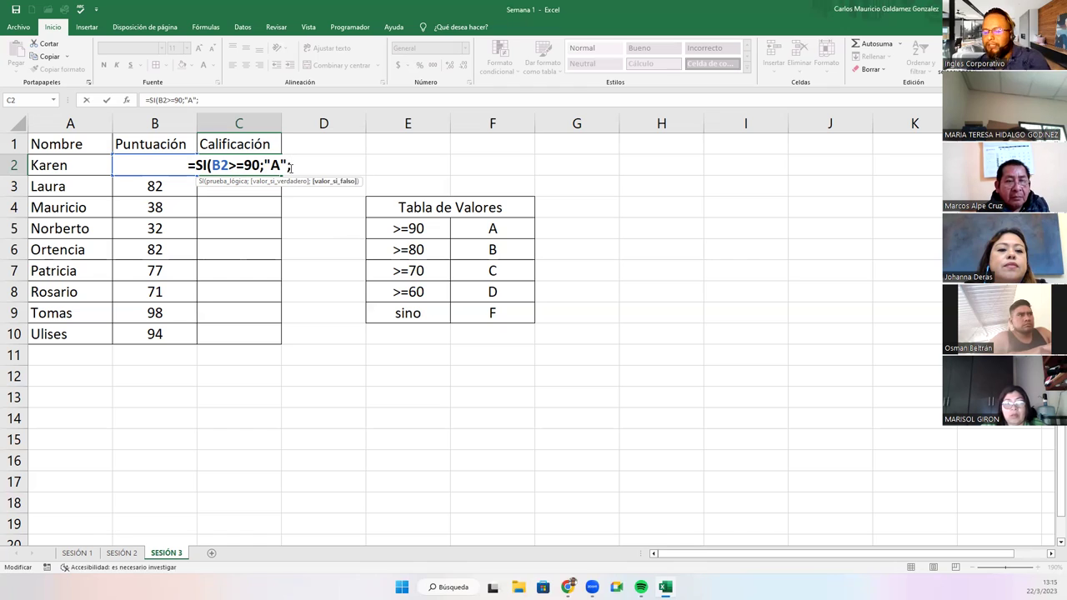
text(SI()
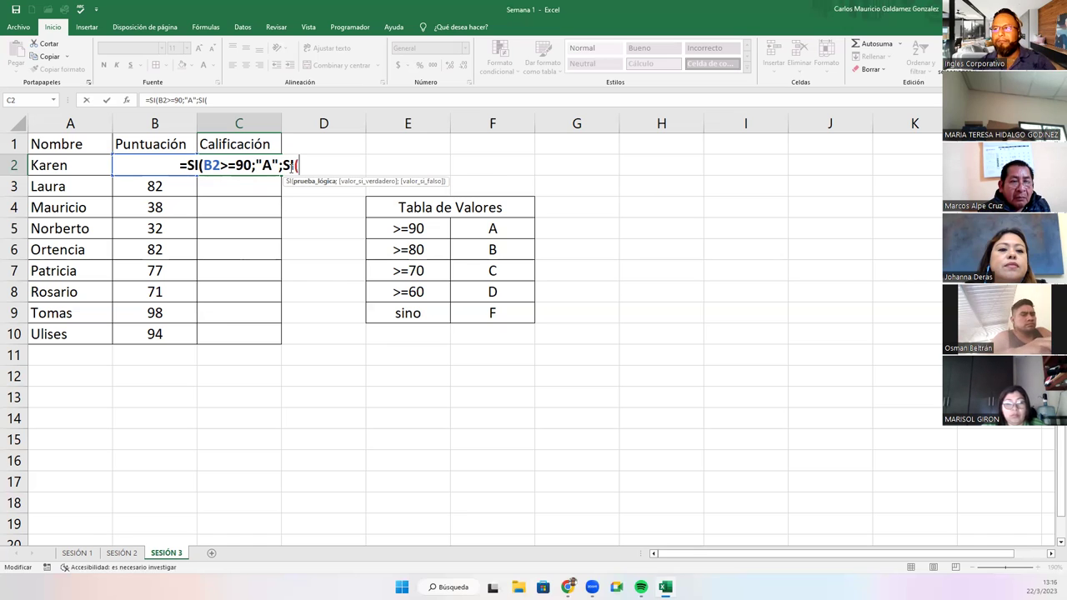
Step: Continue the C2 formula with B2>=80;"B";SI( for the B grade
text(B2)
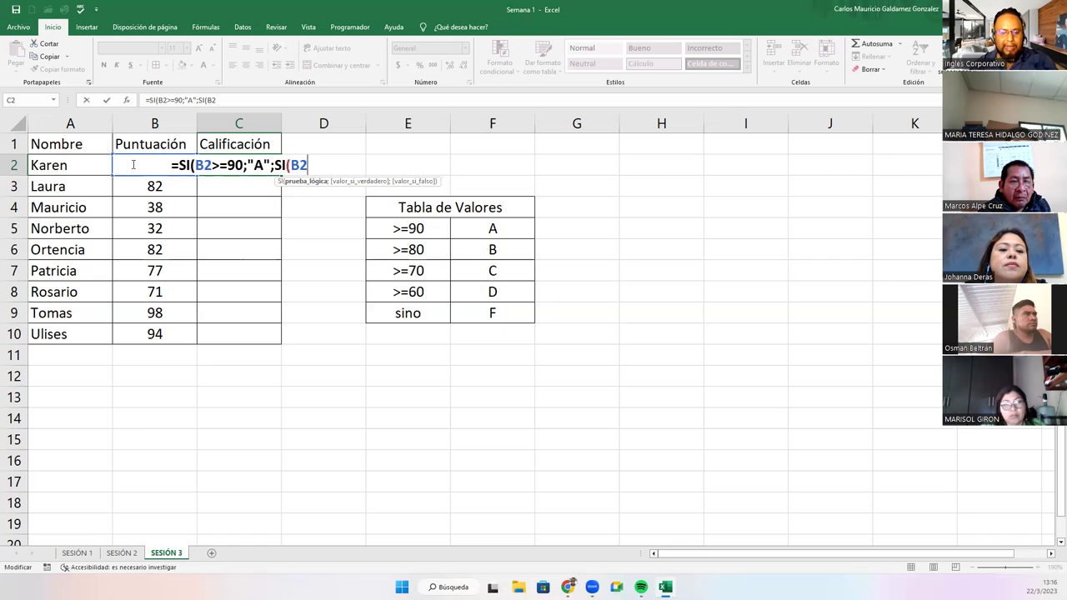
text(>)
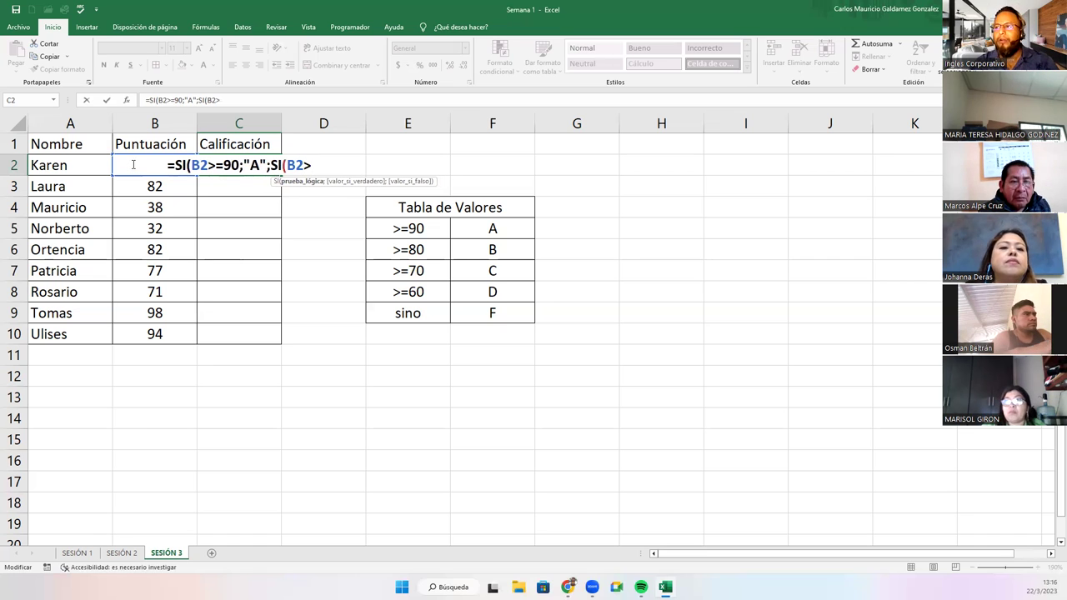
text(=80)
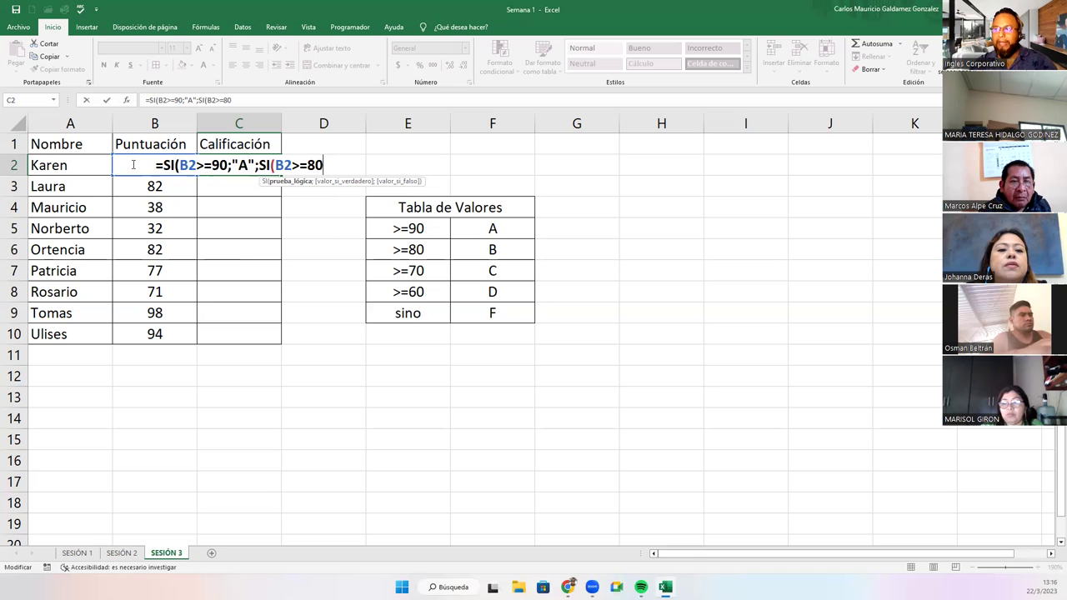
text(;)
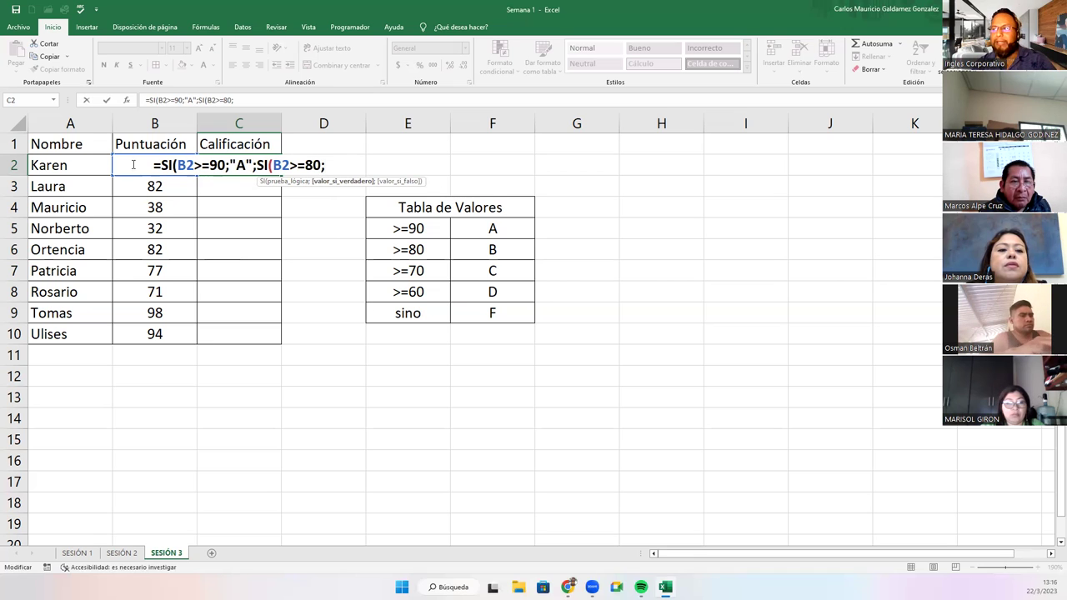
text("B")
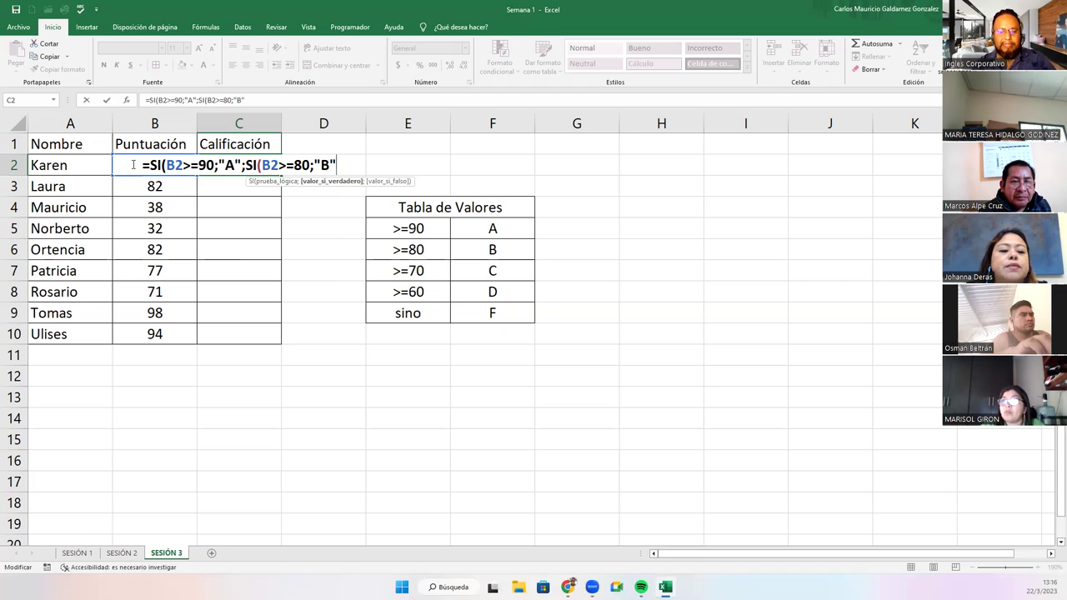
text(;)
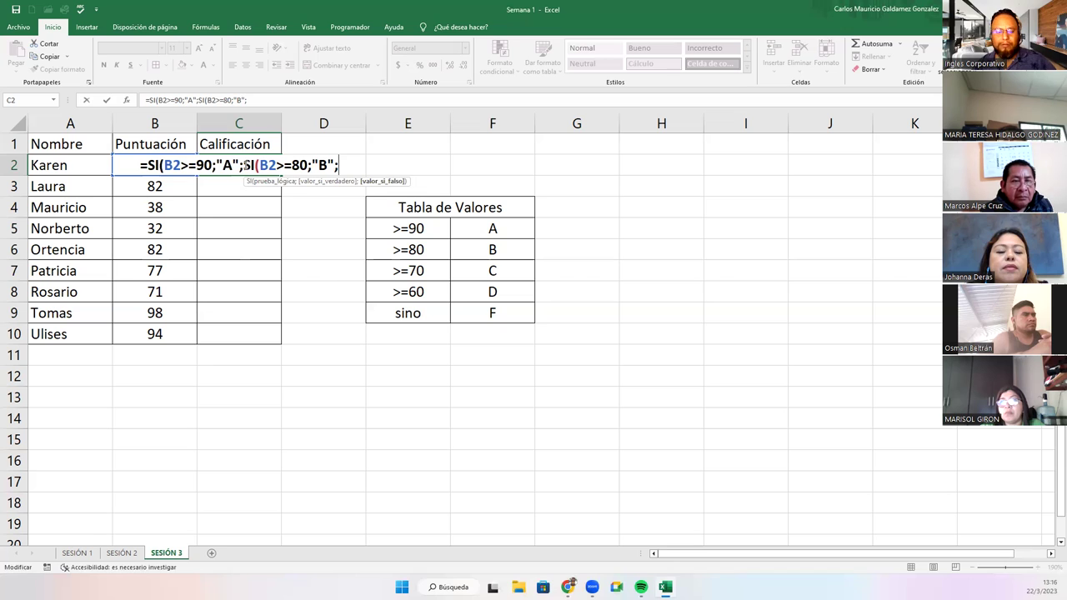
text(SI()
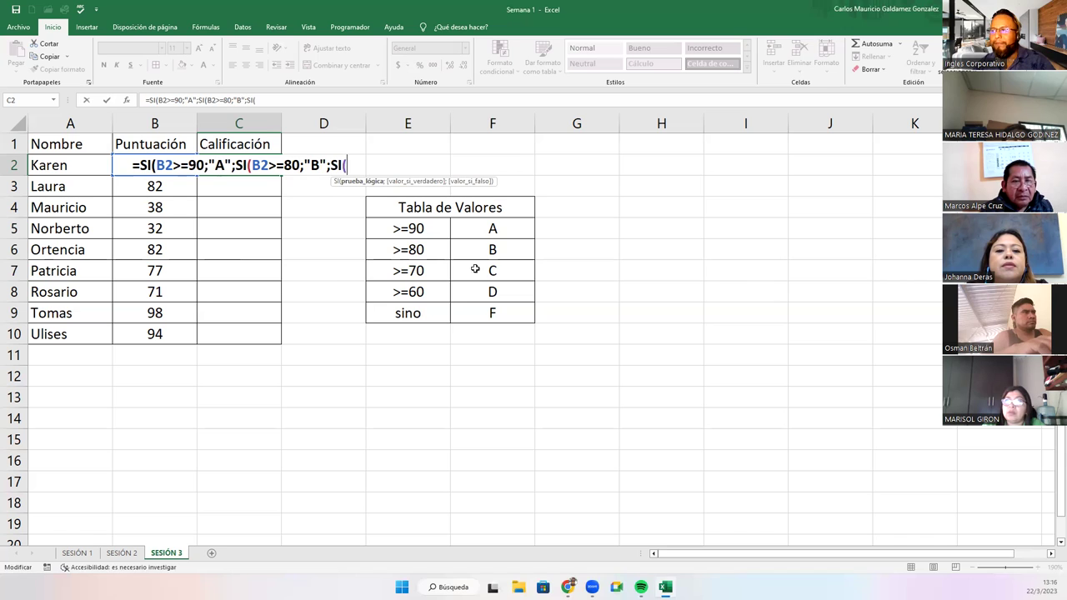
Step: Add B2>=70;"C";SI(B2>=60;"D";"F") to the C2 formula
text(B2)
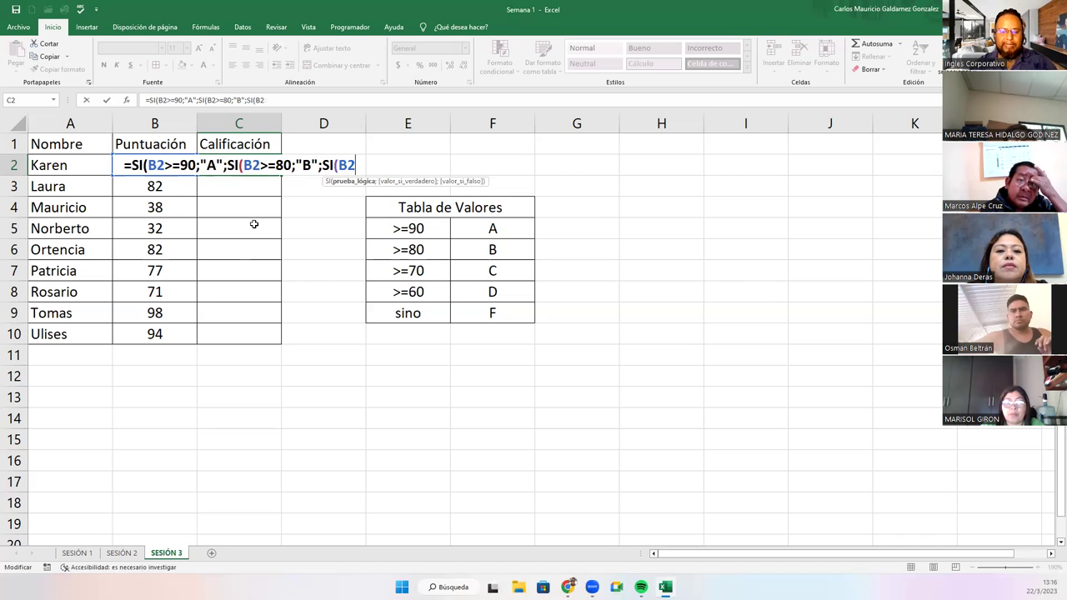
text(>=)
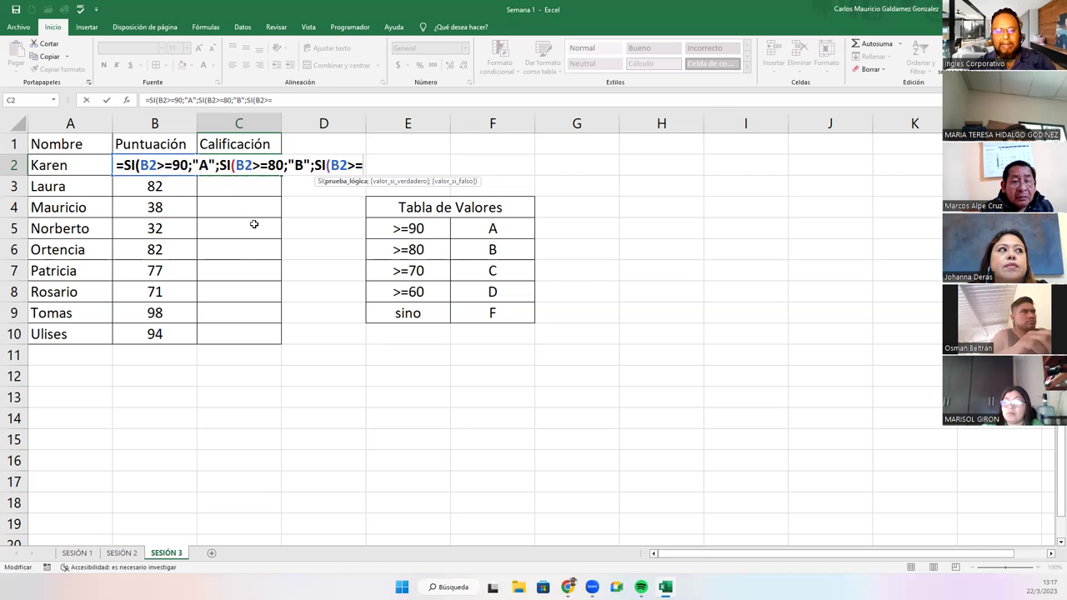
text(70)
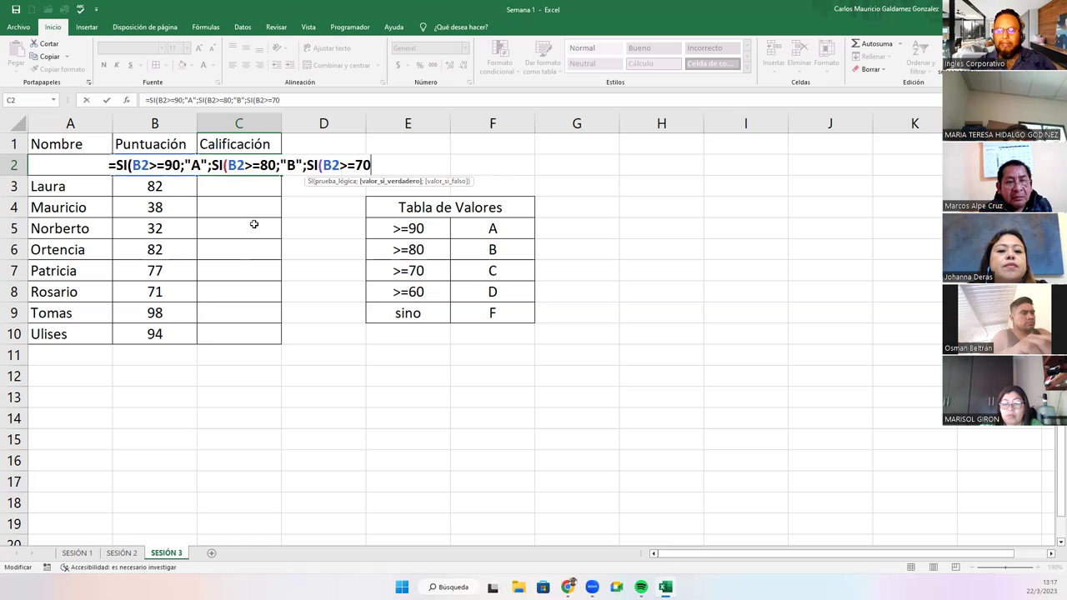
text(;"C")
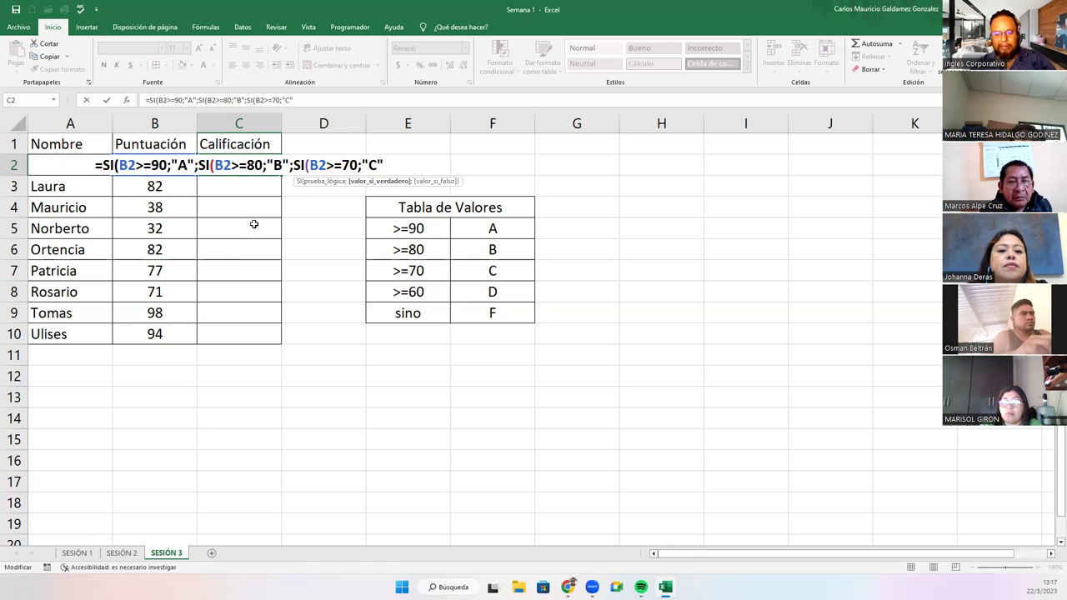
text(;)
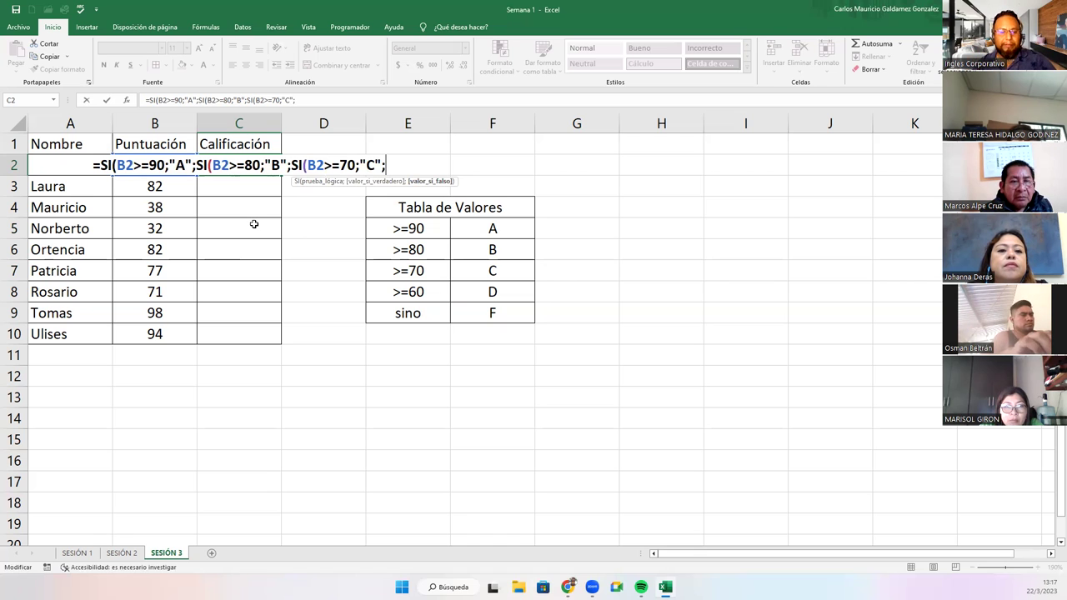
text(SI()
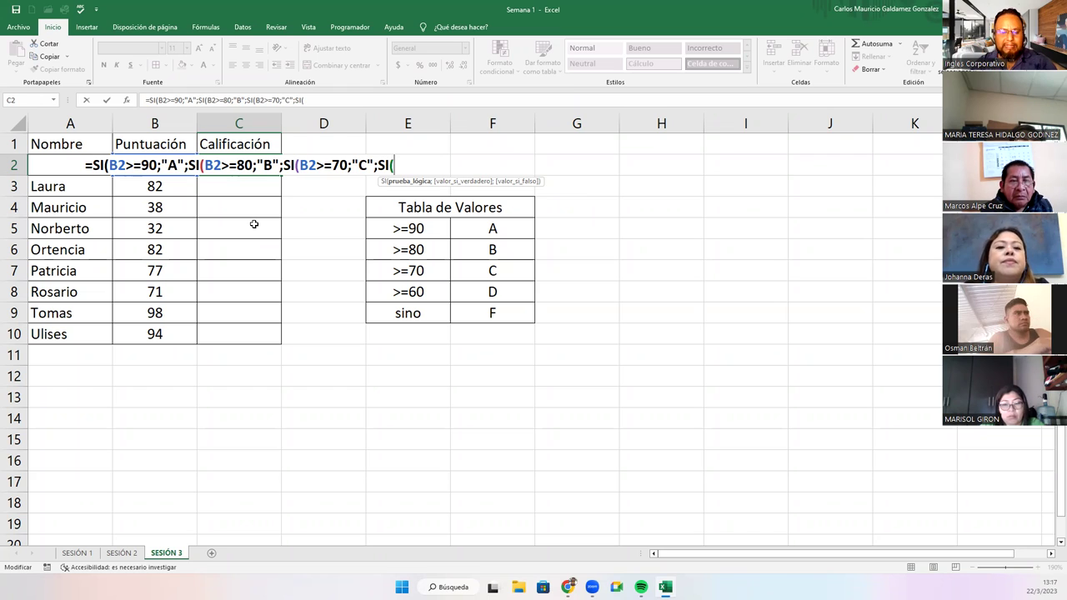
text(B2)
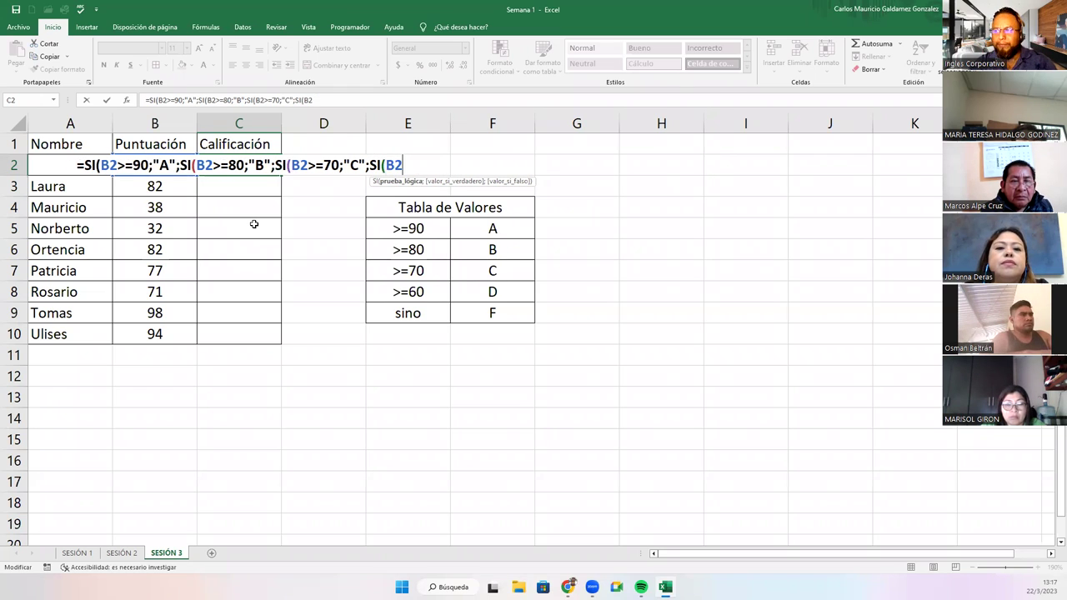
text(>)
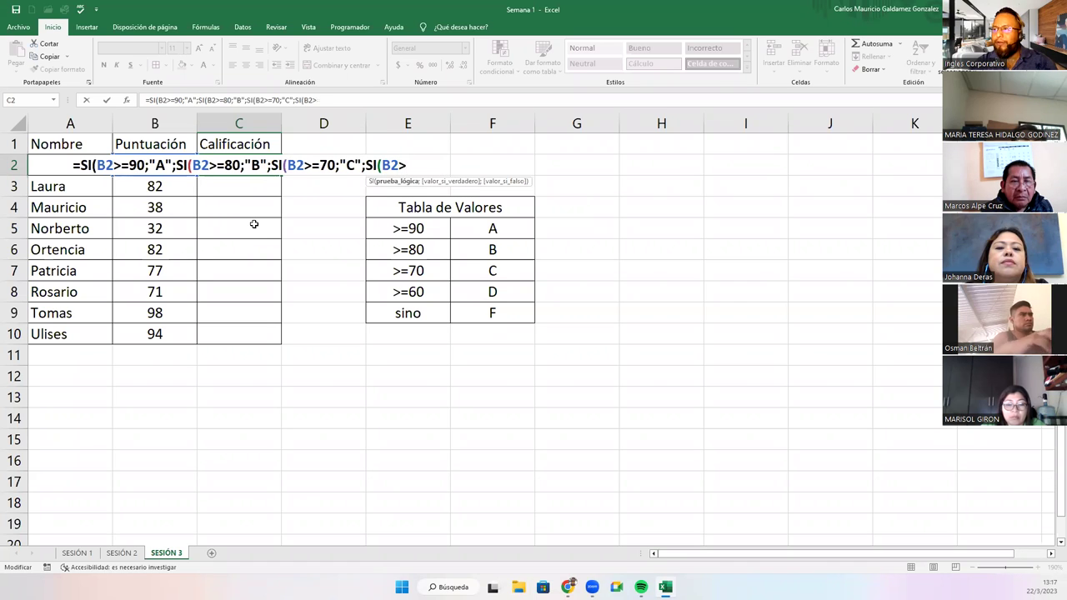
text(=60)
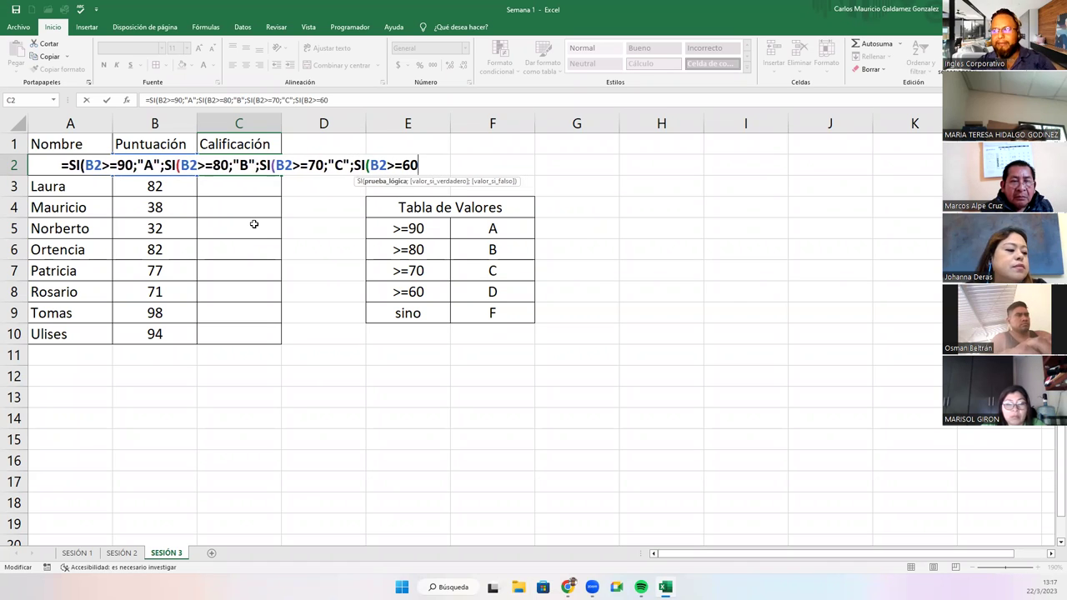
text(;"D")
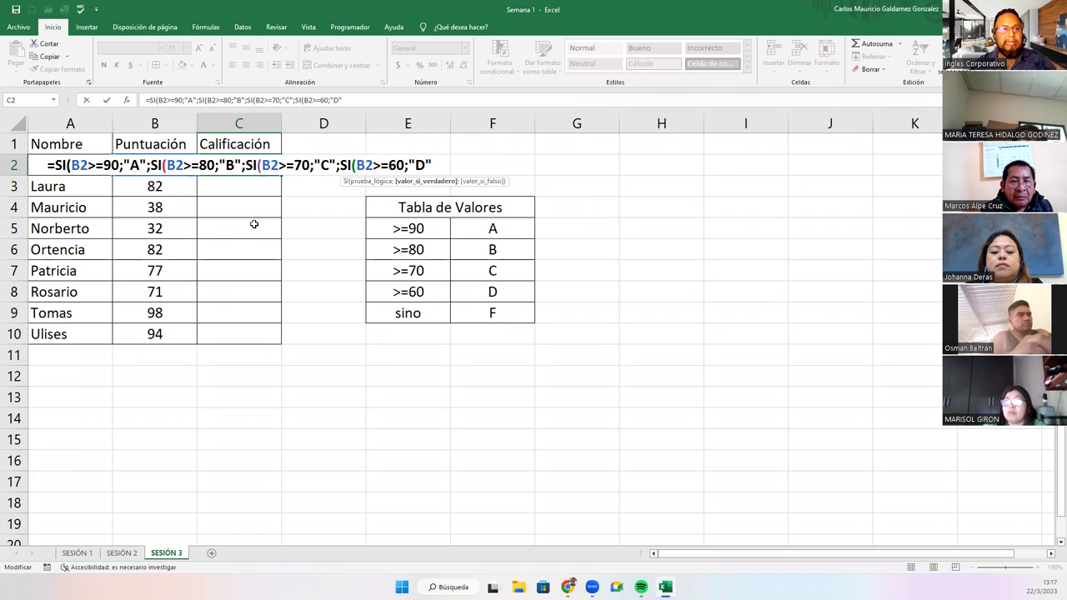
text(;"F")
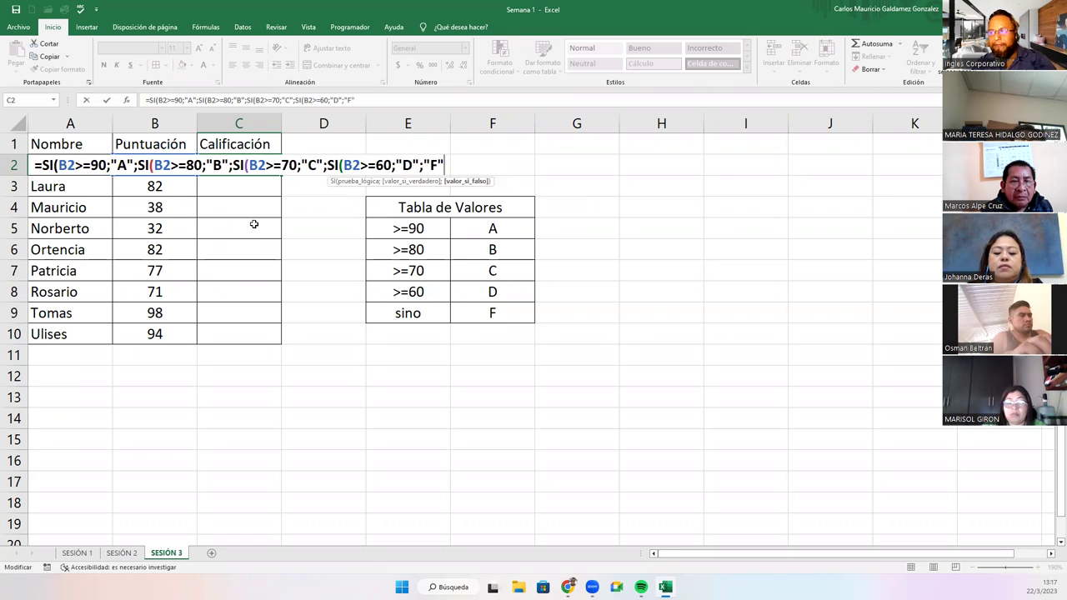
text())
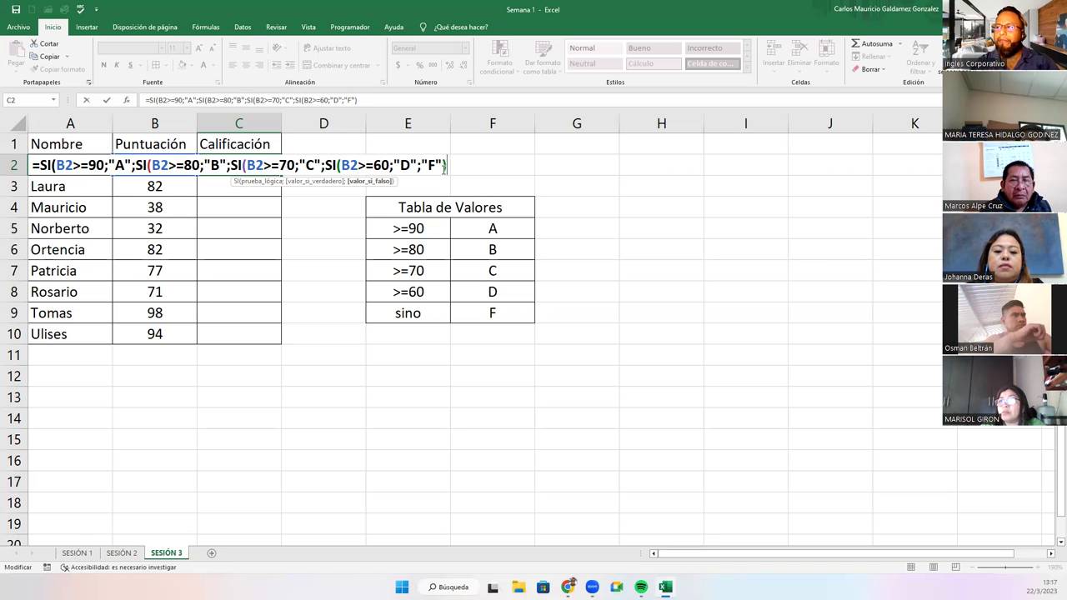
Step: Close the formula with ))) and commit it so C2 shows A, then reselect C2
text())
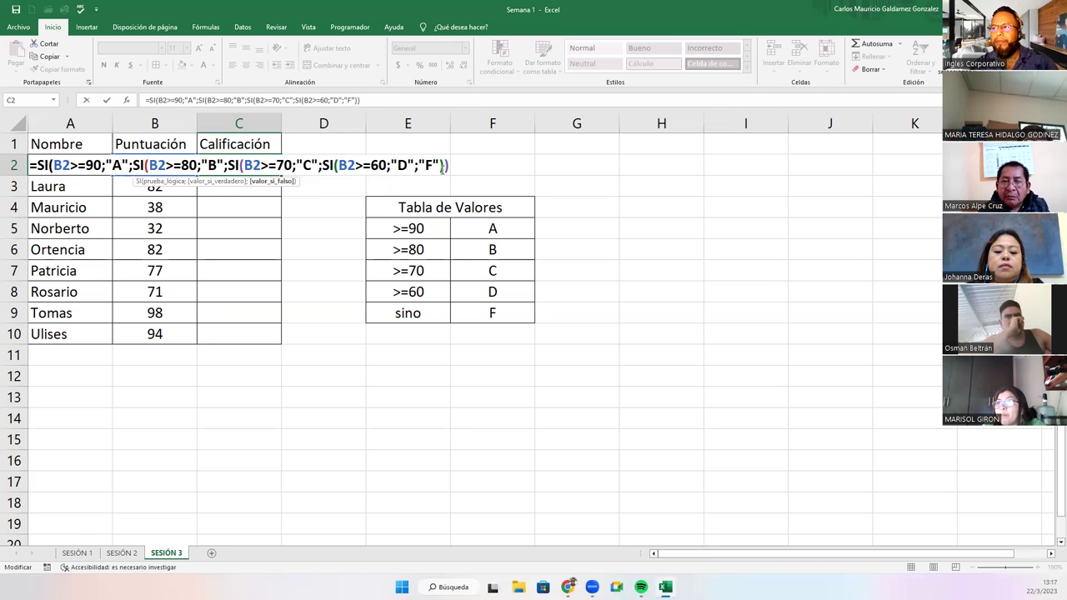
text()))
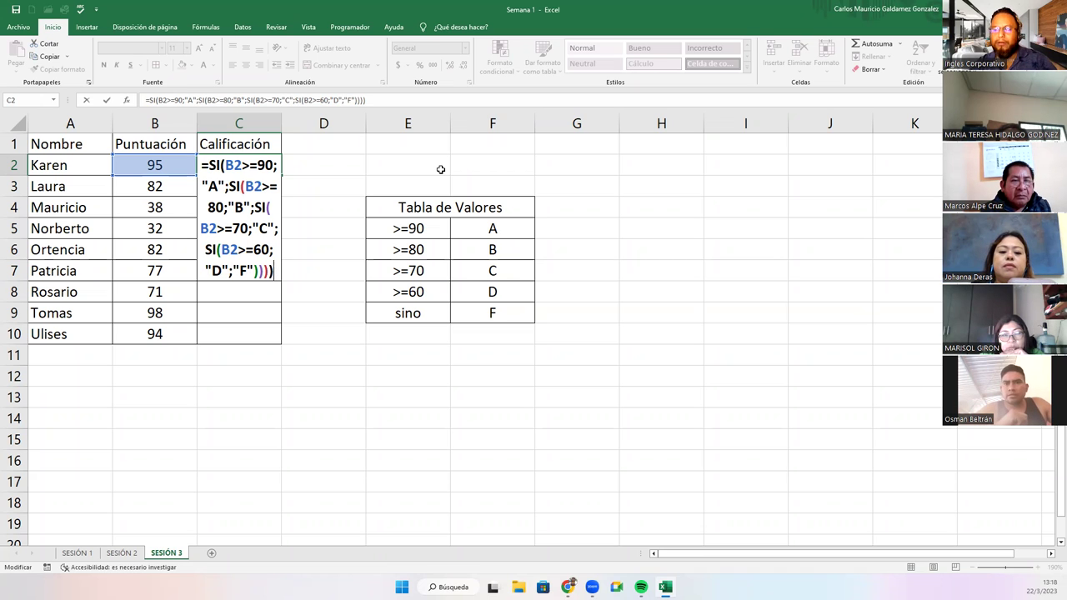
key(Return)
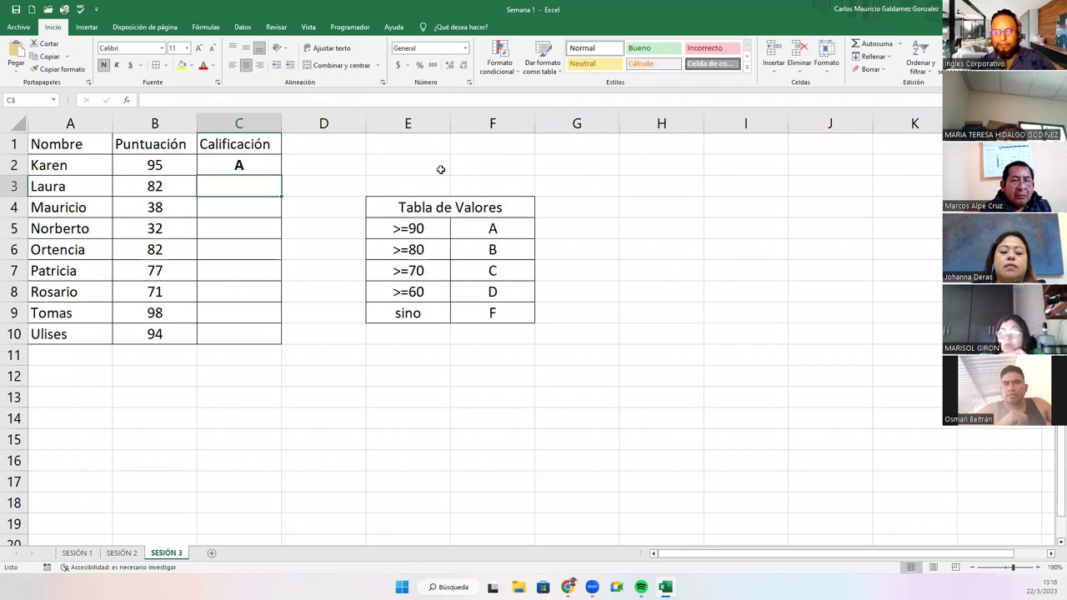
key(Up)
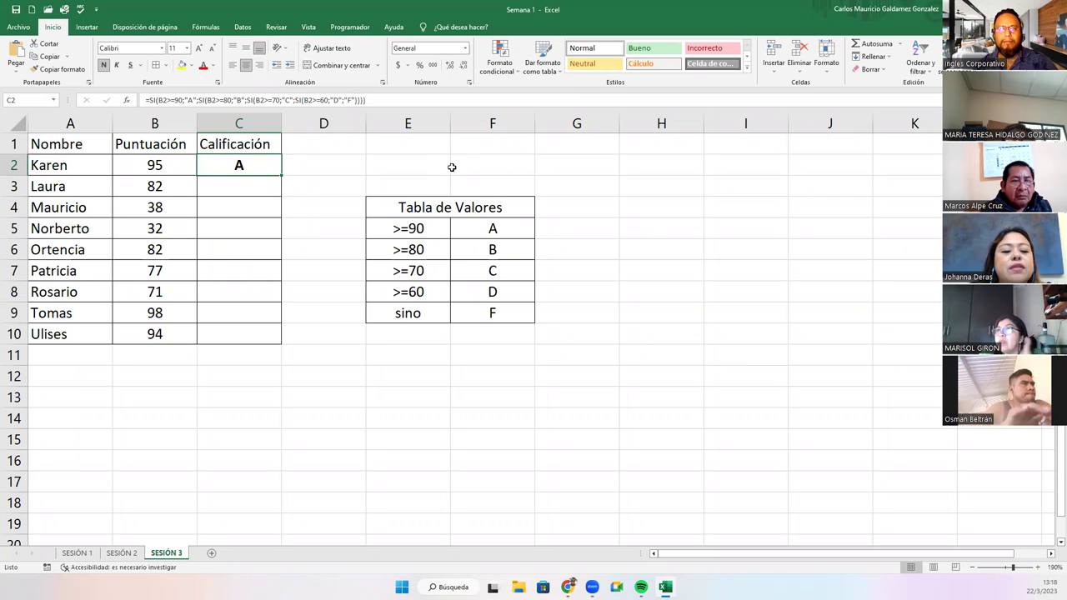
Step: Copy the complete nested SI formula text from C2 and paste it into a new Notepad page
double_click(268, 165)
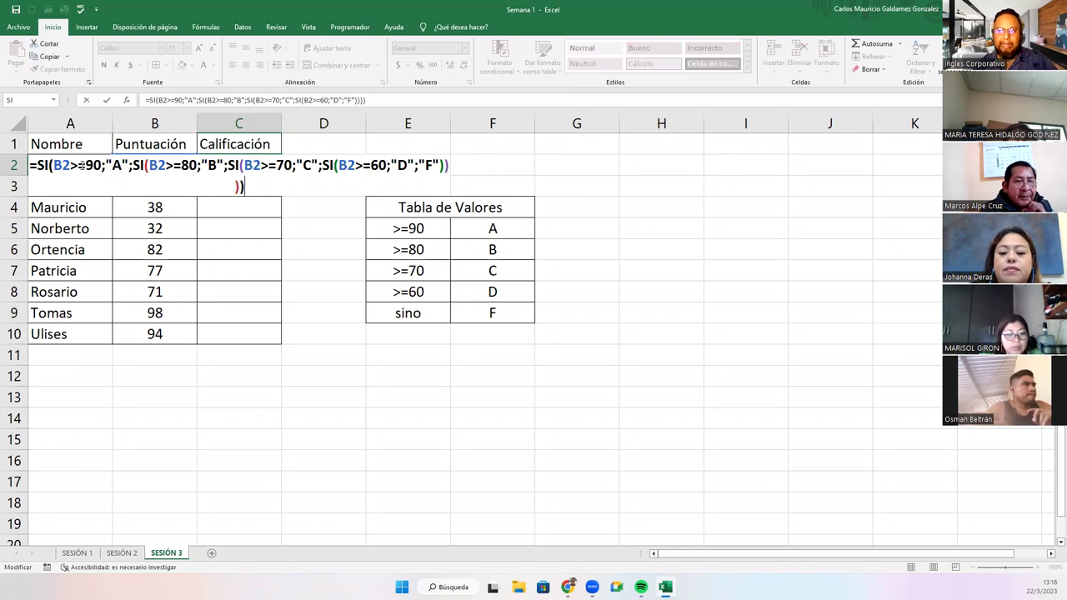
drag(73, 164, 128, 165)
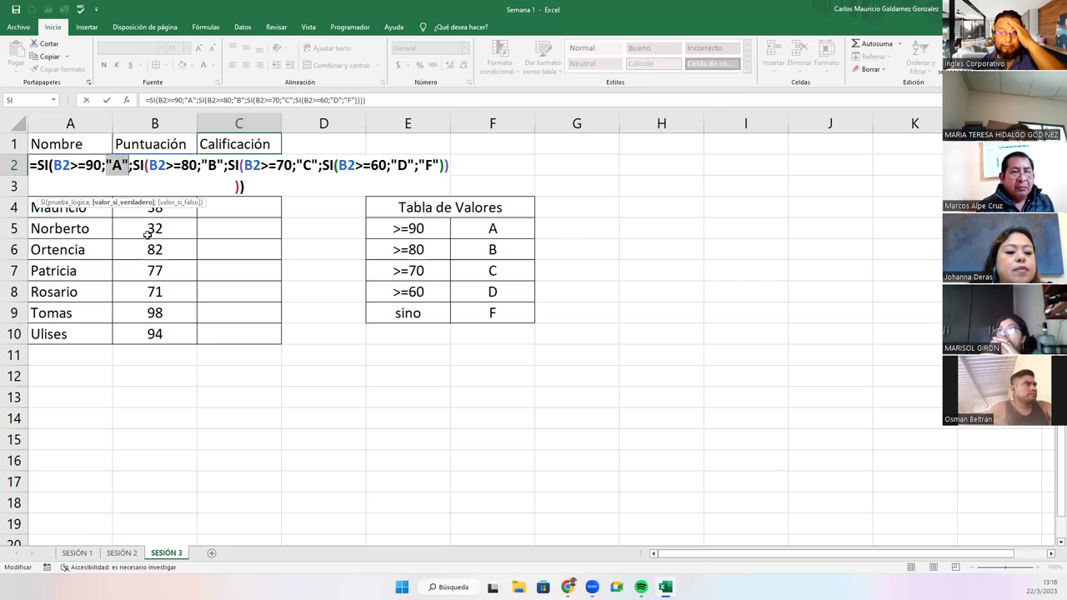
key(ctrl+Return)
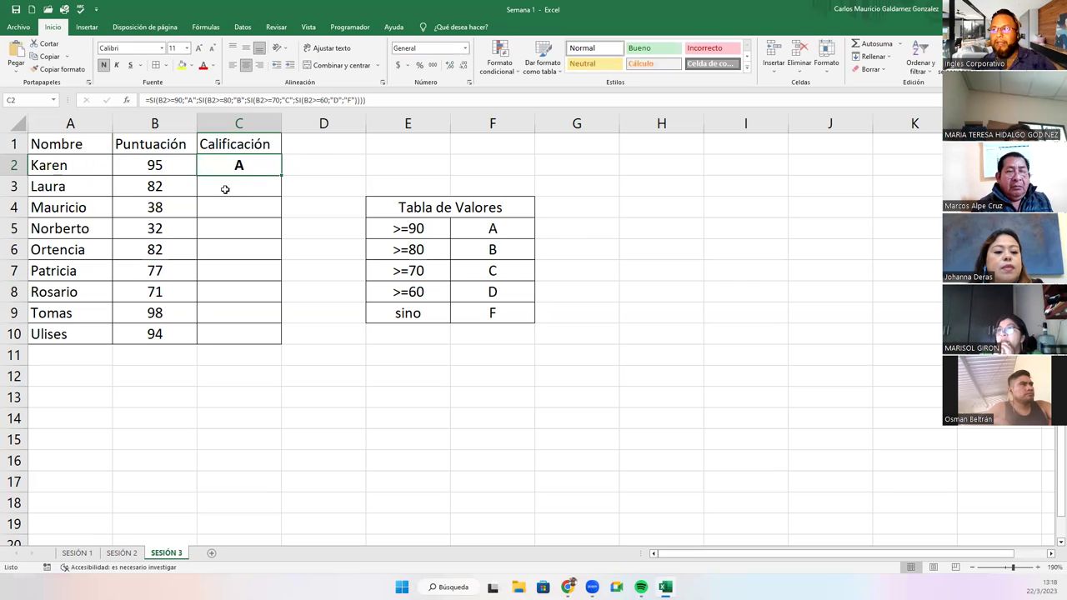
double_click(261, 170)
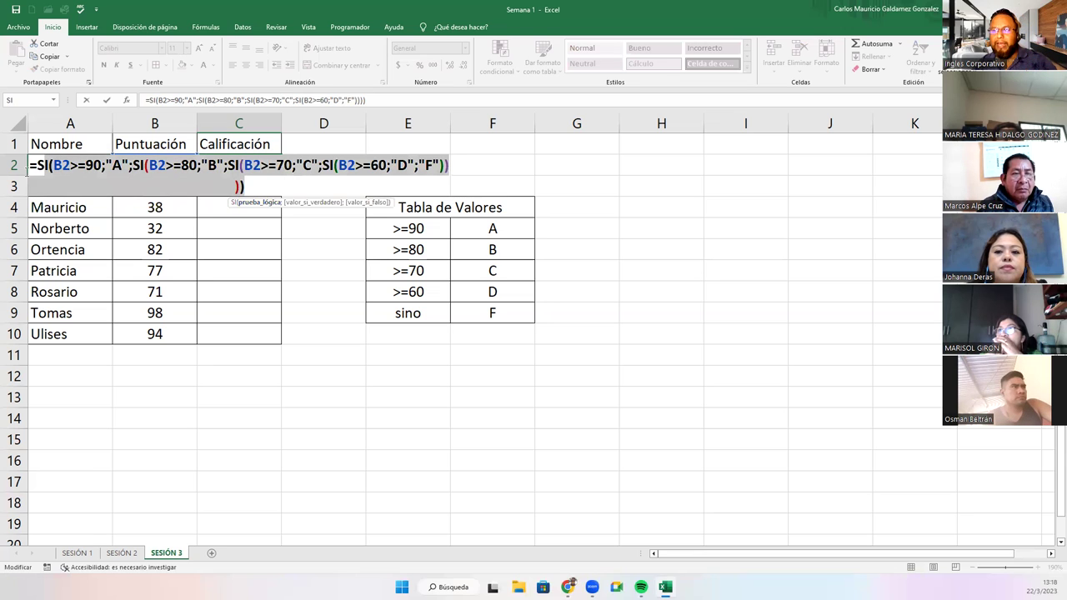
drag(191, 175, 28, 165)
click(56, 167)
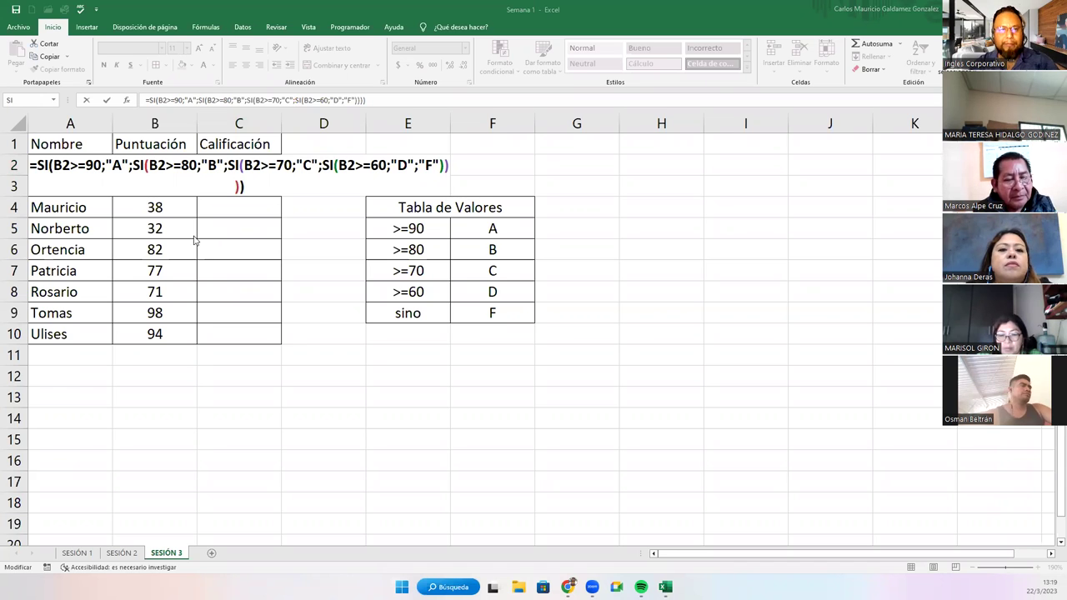
click(168, 145)
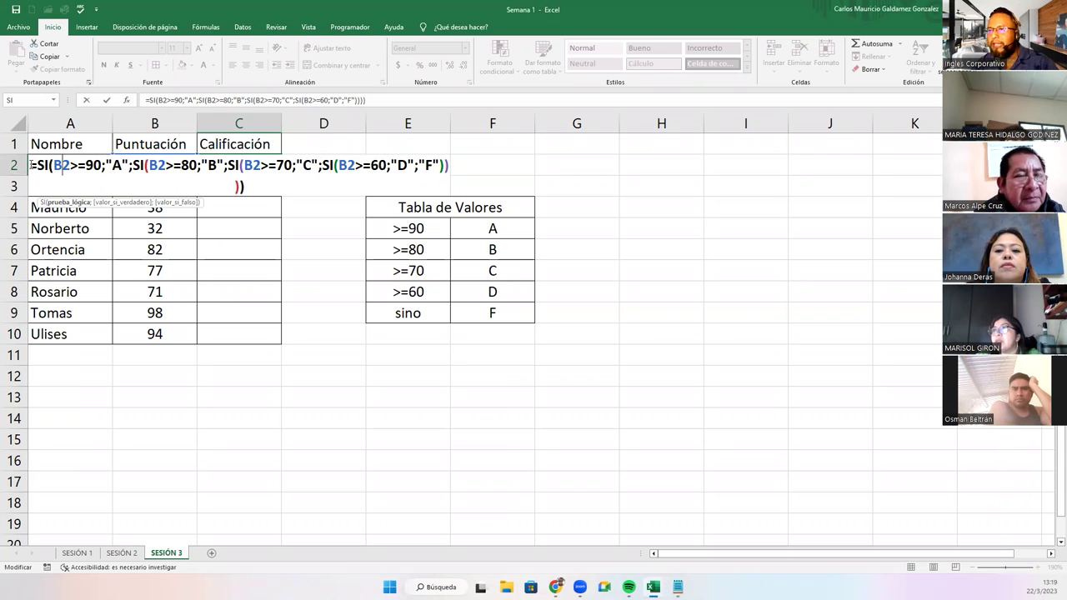
drag(31, 165, 257, 191)
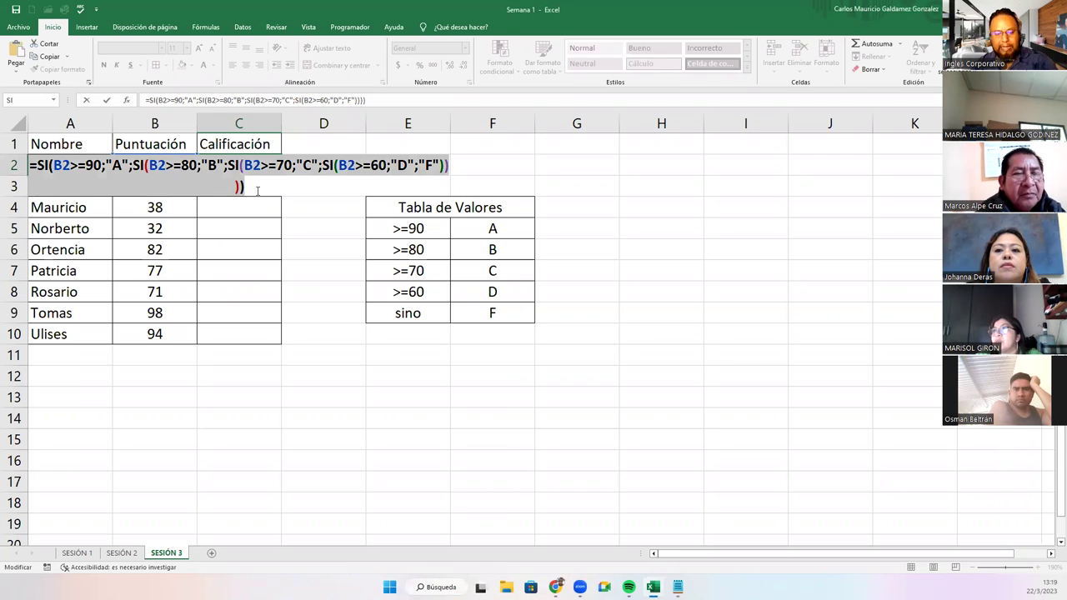
text(=SI(B2>=90;"A";SI(B2>=80;"B";SI(B2>=70;"C";SI(B2>=60;"D";"F")))))
key(ctrl+plus)
key(ctrl+plus)
key(ctrl+plus)
key(ctrl+plus)
key(ctrl+plus)
Step: Leave C2's formula unchanged and reselect cell C2
click(265, 184)
key(Return)
click(245, 164)
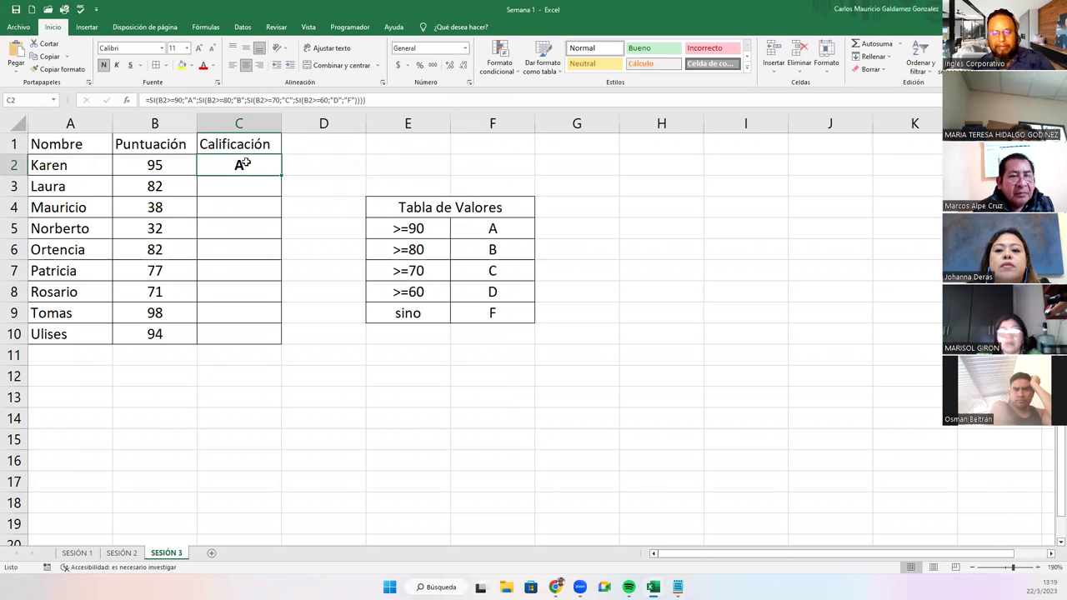
Step: Move, enlarge and zoom the Notepad formula window so it sits beneath the grade tables
key(alt+Tab)
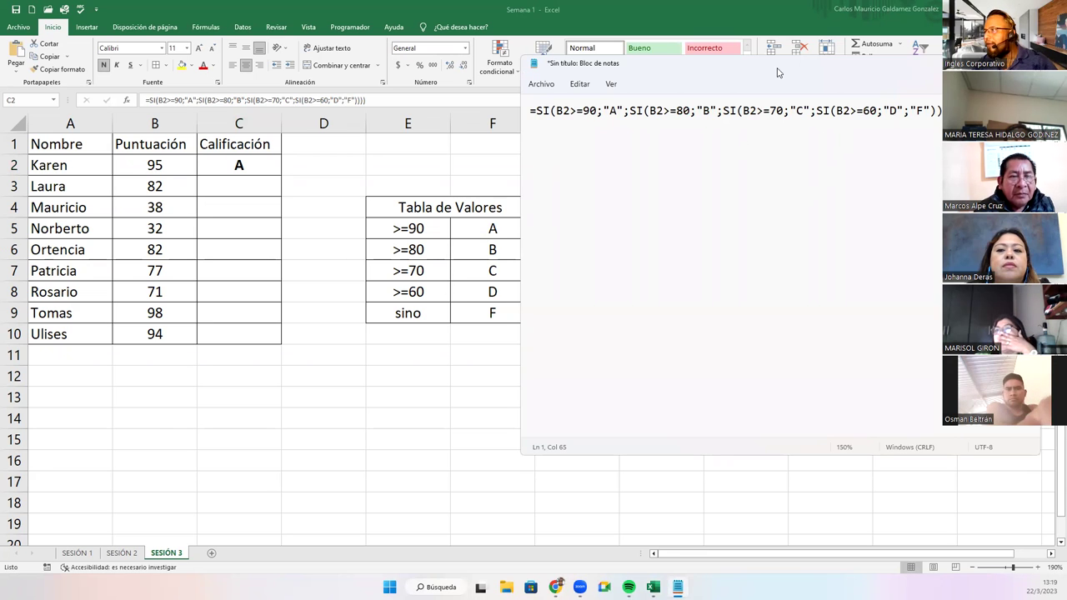
mouse_move(775, 65)
mouse_down()
mouse_move(613, 83)
mouse_move(612, 320)
mouse_up()
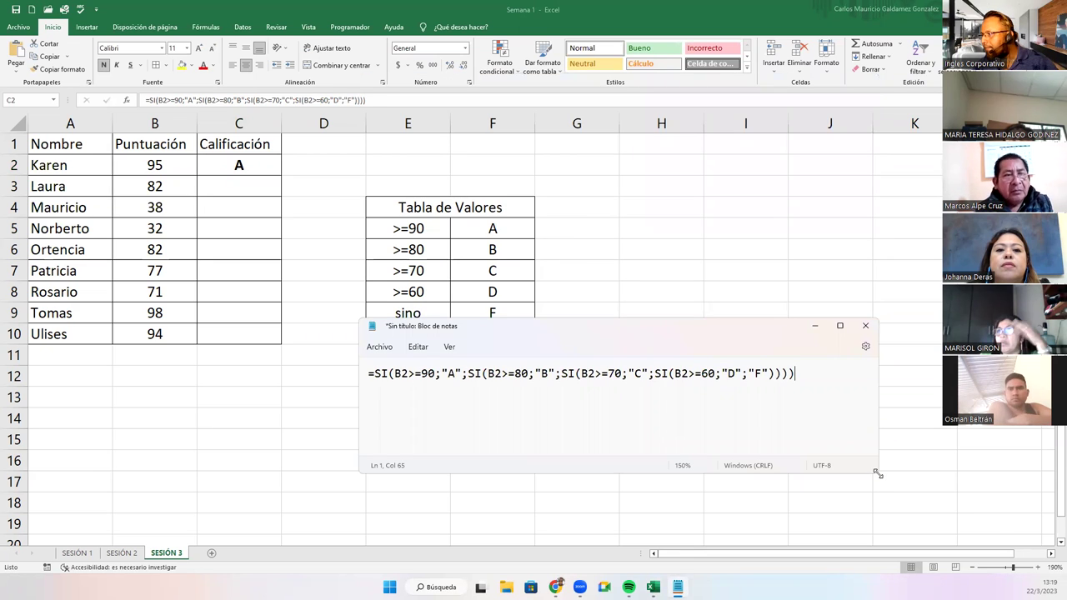
drag(877, 473, 1006, 521)
scroll(733, 431, up, 3)
scroll(703, 414, up, 3)
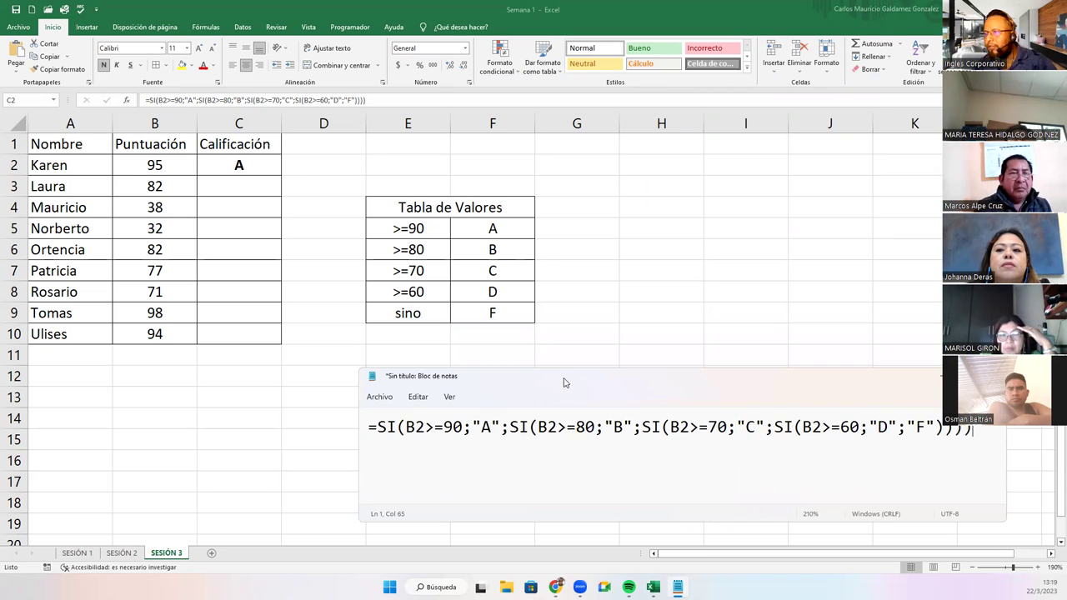
drag(564, 382, 534, 357)
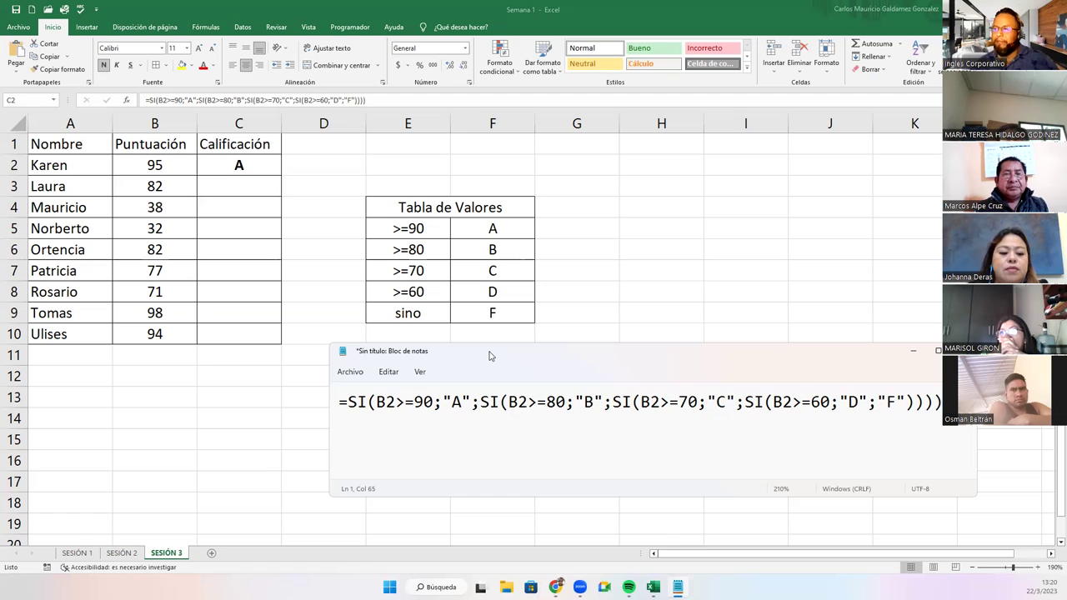
drag(339, 403, 436, 405)
click(386, 405)
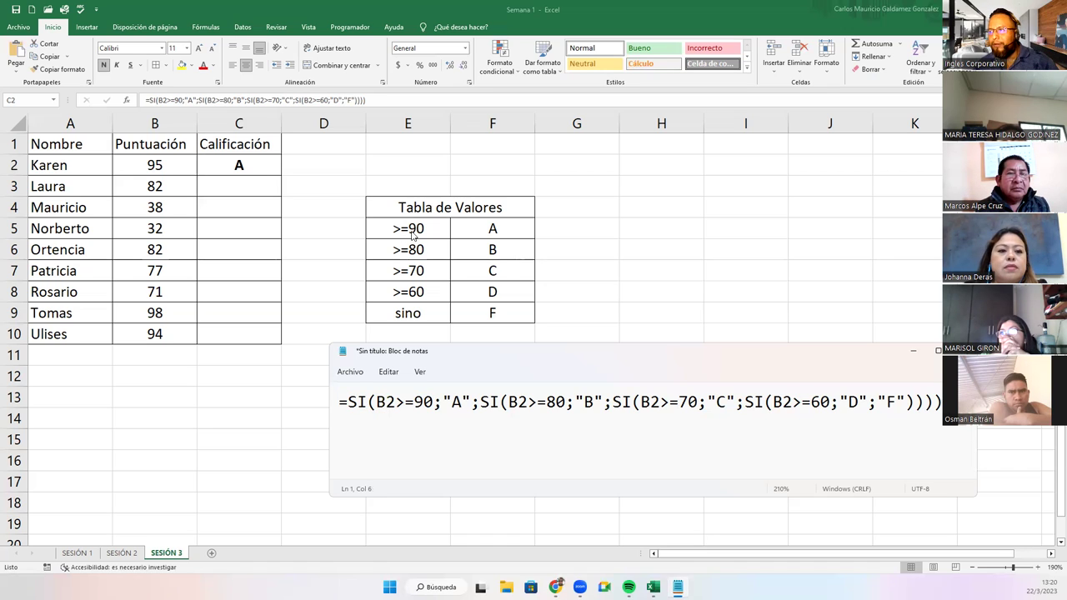
drag(435, 403, 377, 404)
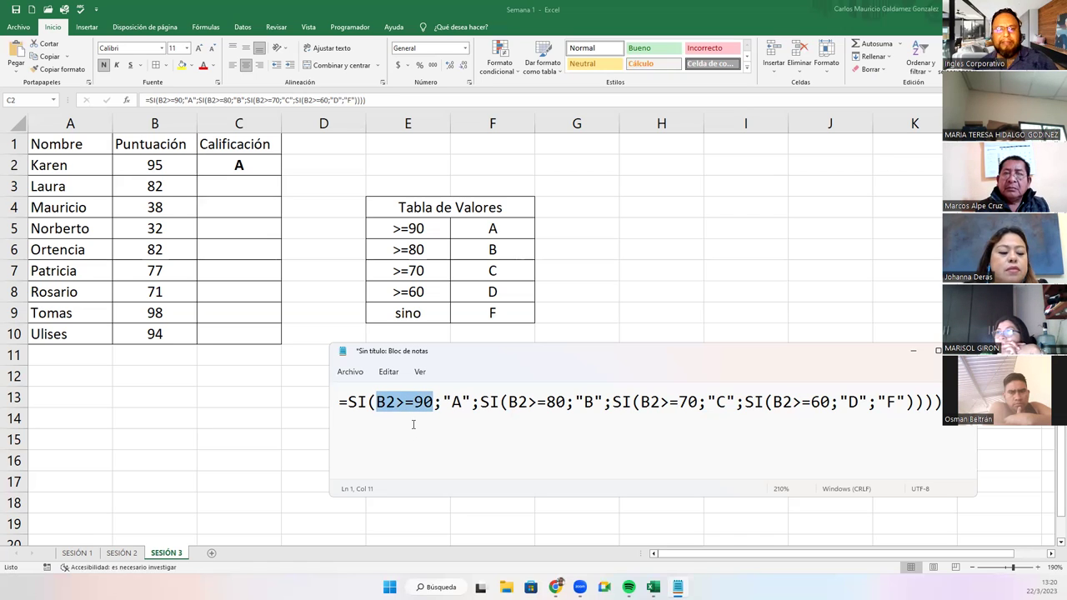
drag(448, 402, 469, 401)
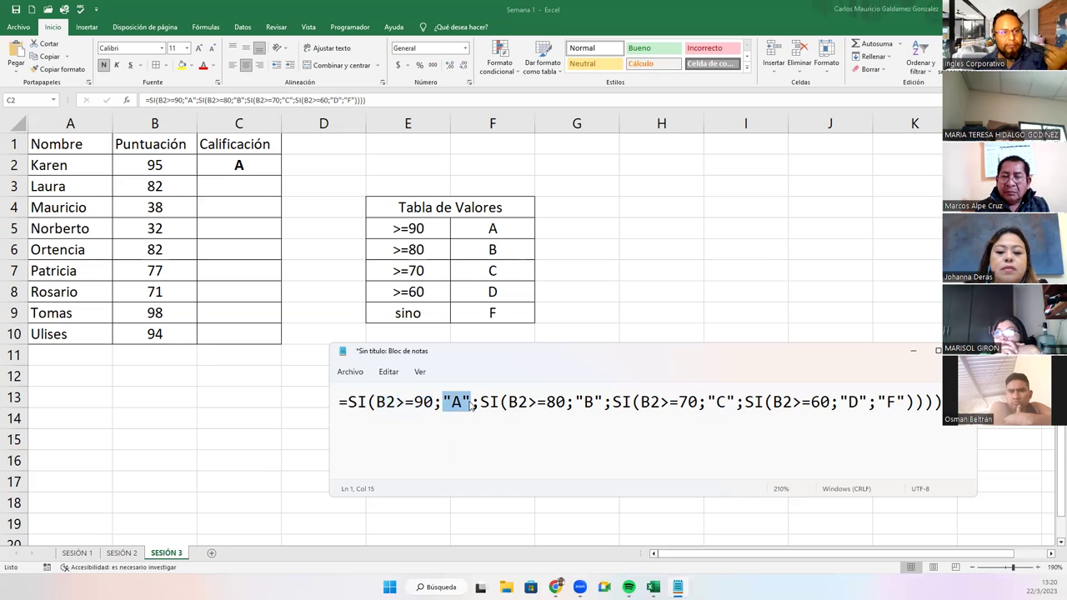
drag(348, 403, 490, 403)
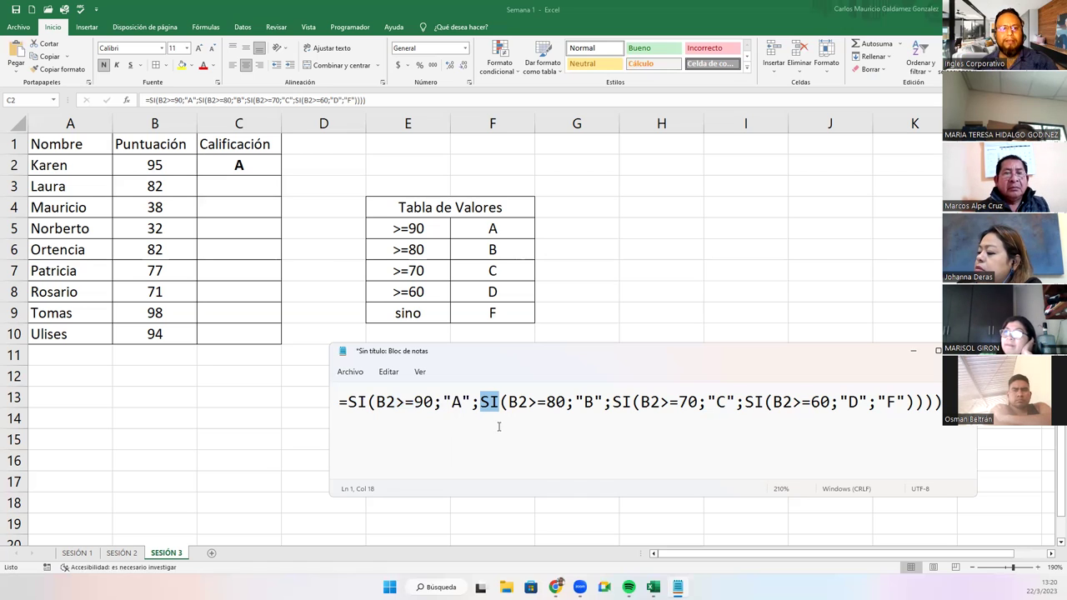
click(480, 410)
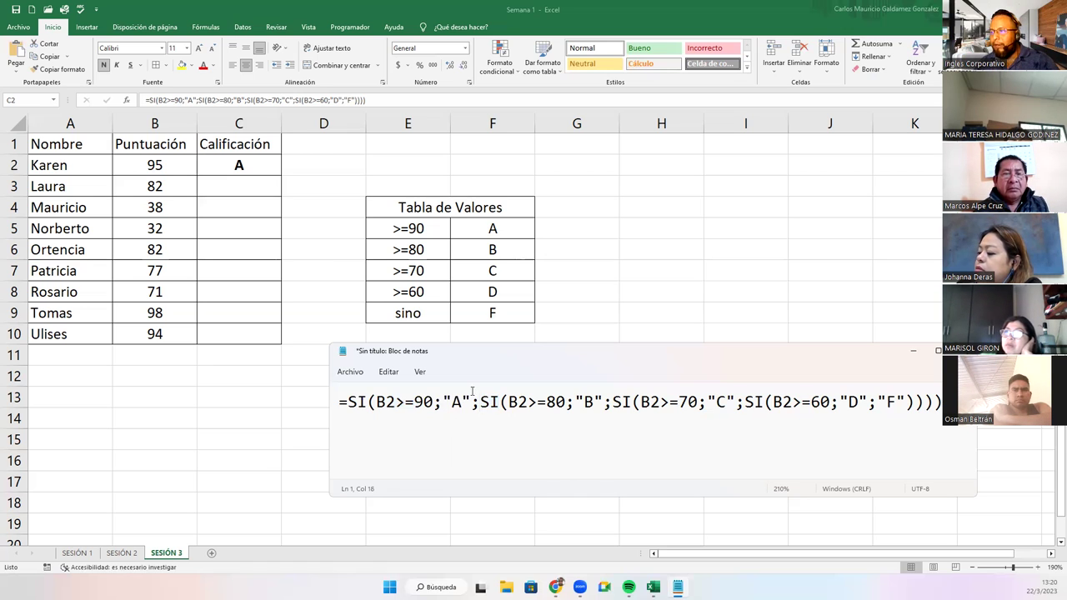
double_click(351, 404)
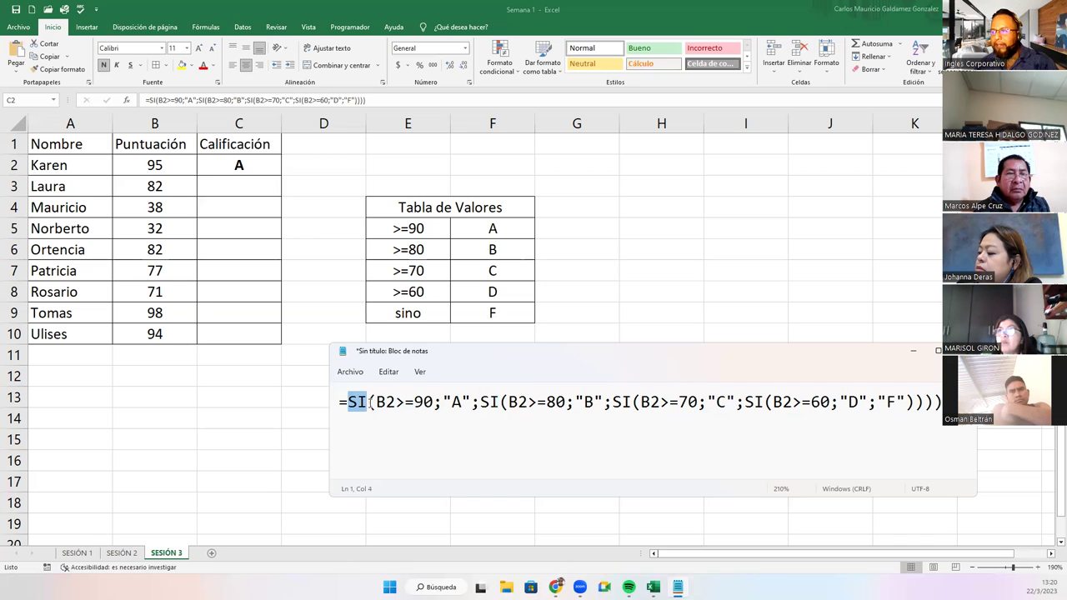
double_click(492, 403)
drag(611, 403, 631, 402)
drag(745, 403, 762, 406)
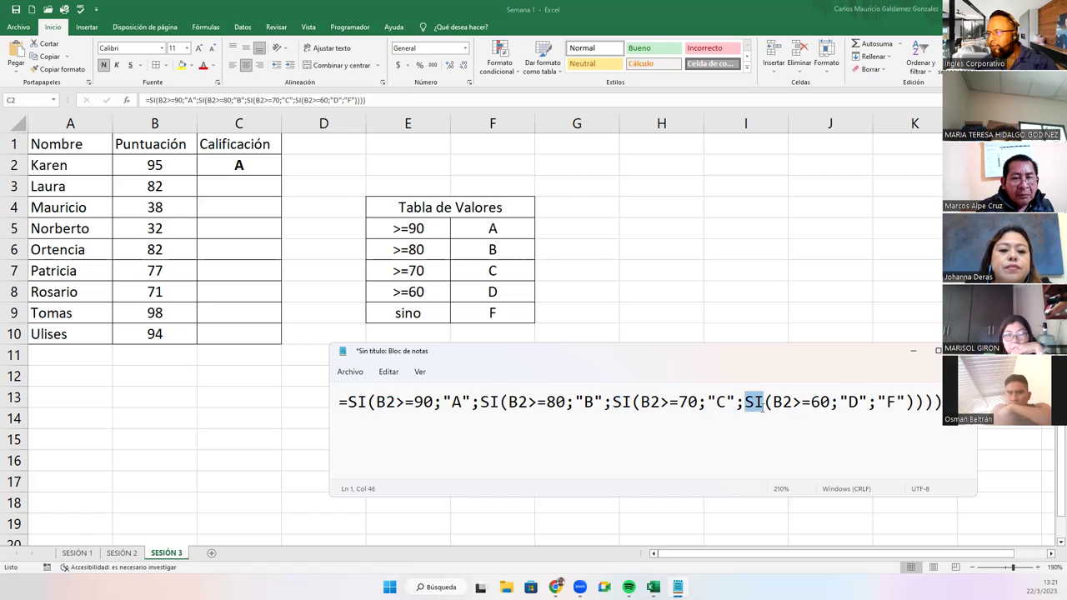
drag(379, 402, 433, 403)
drag(508, 403, 574, 402)
drag(641, 402, 829, 406)
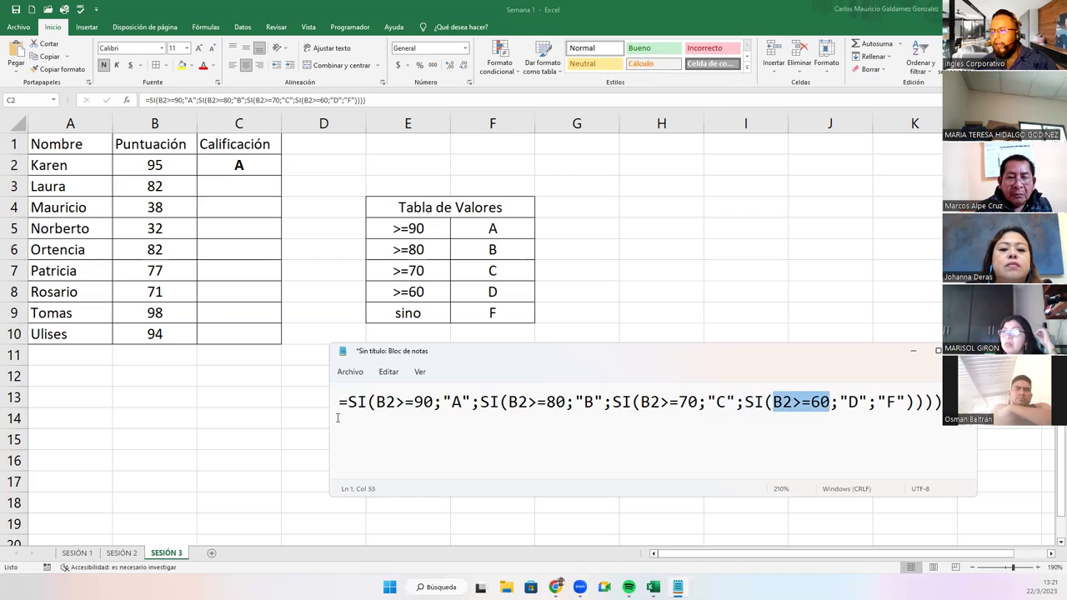
drag(433, 402, 375, 403)
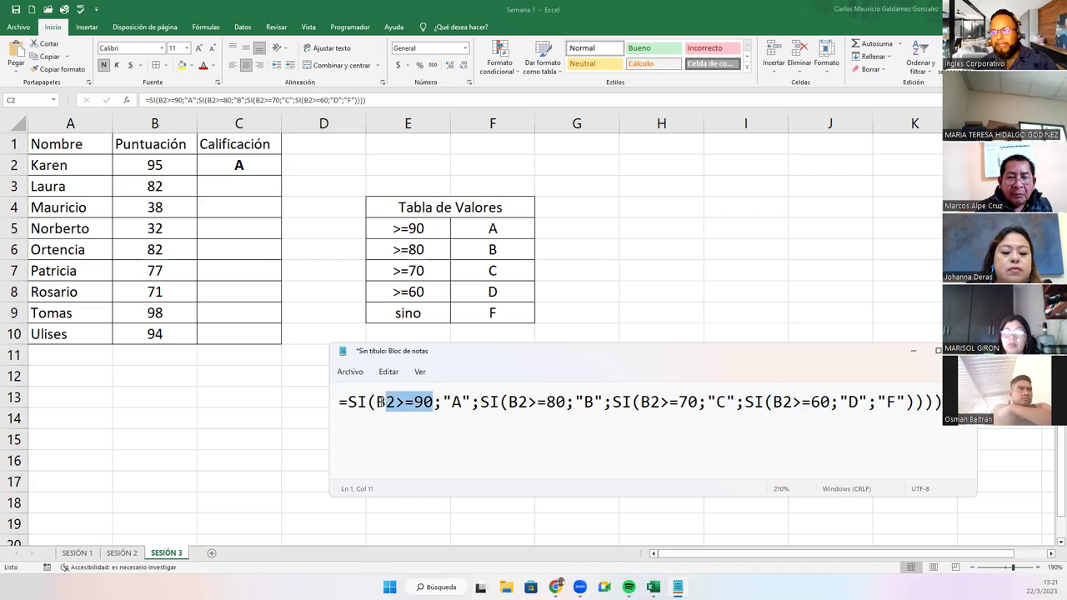
drag(442, 403, 566, 403)
click(479, 403)
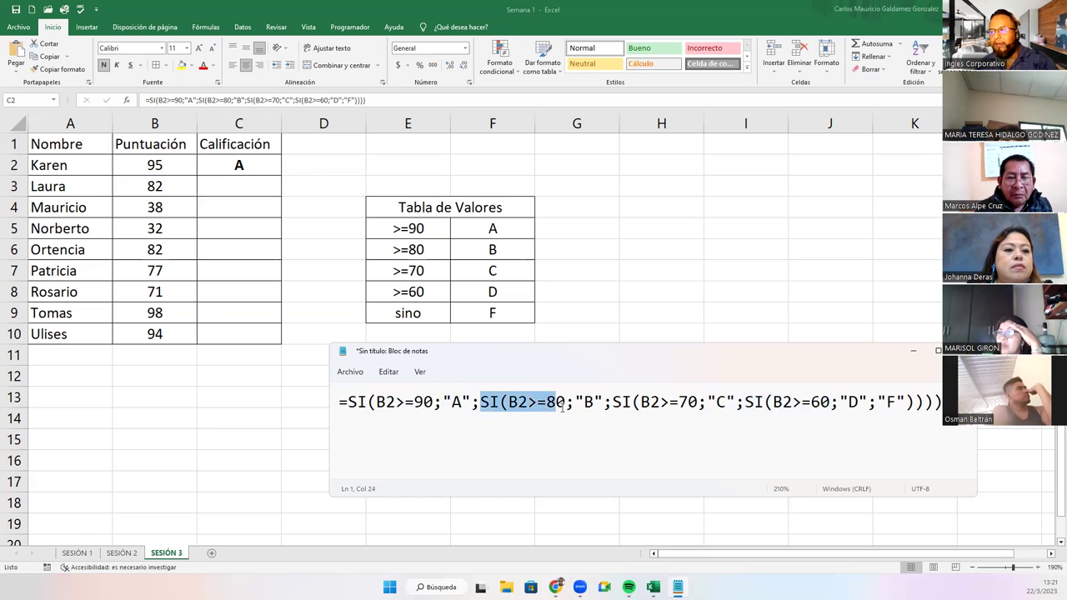
click(515, 403)
drag(509, 403, 737, 404)
click(634, 402)
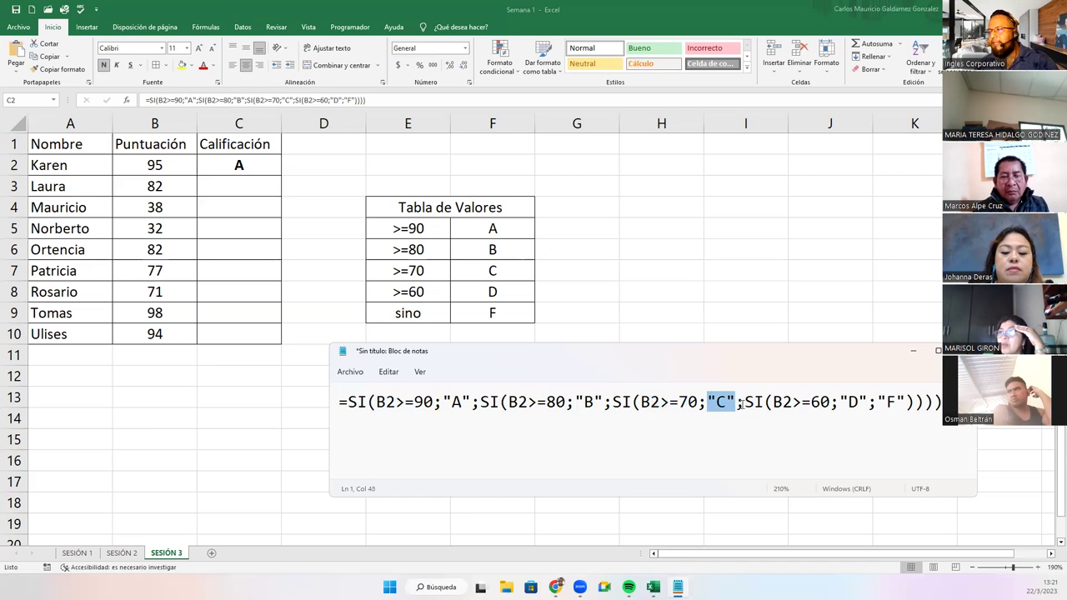
drag(745, 403, 830, 404)
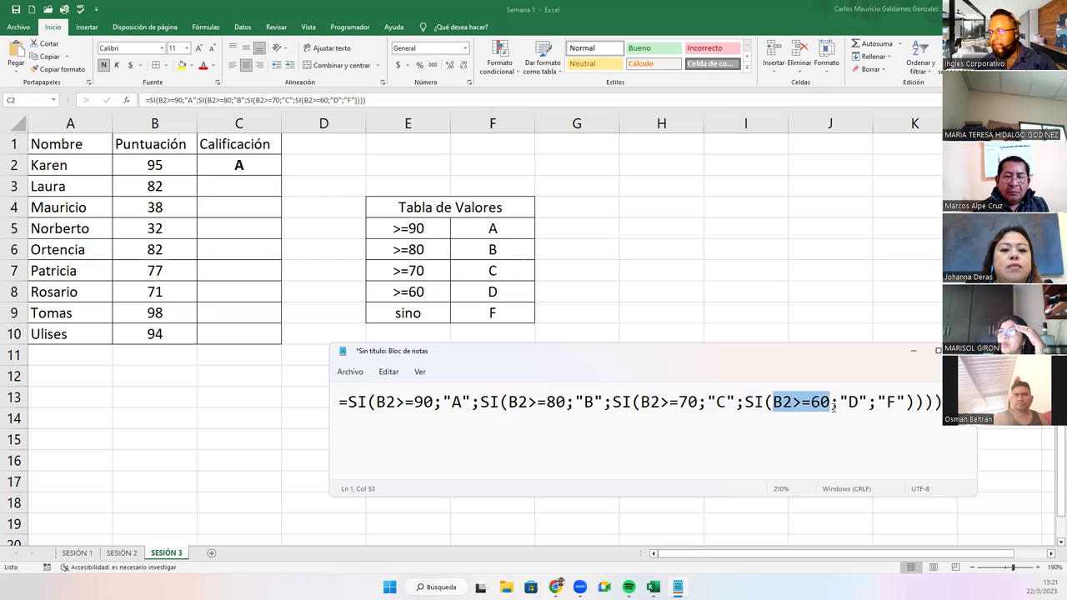
drag(841, 404, 866, 403)
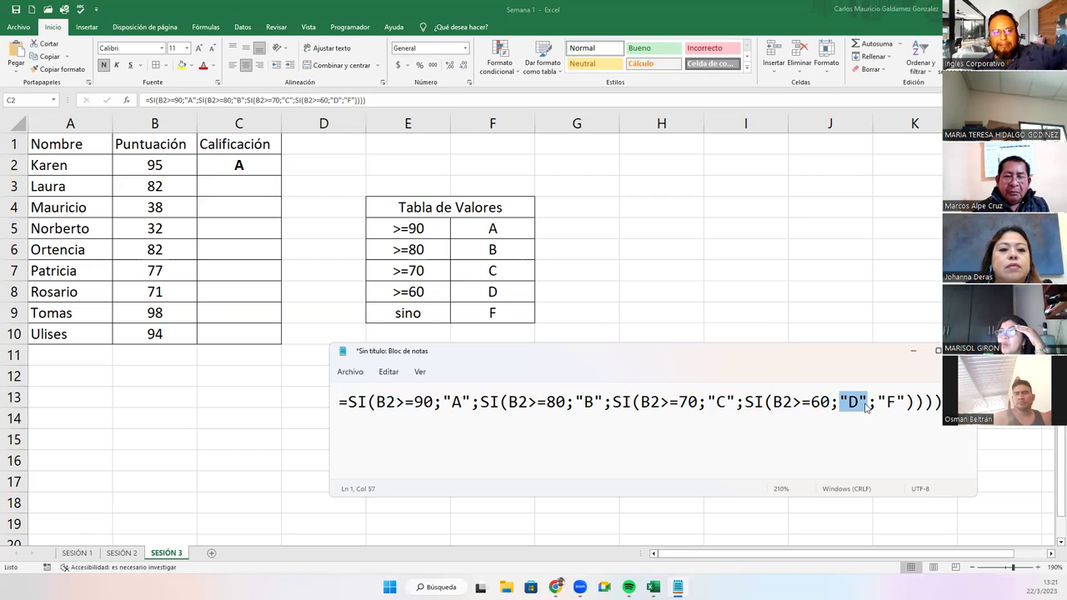
drag(877, 403, 906, 404)
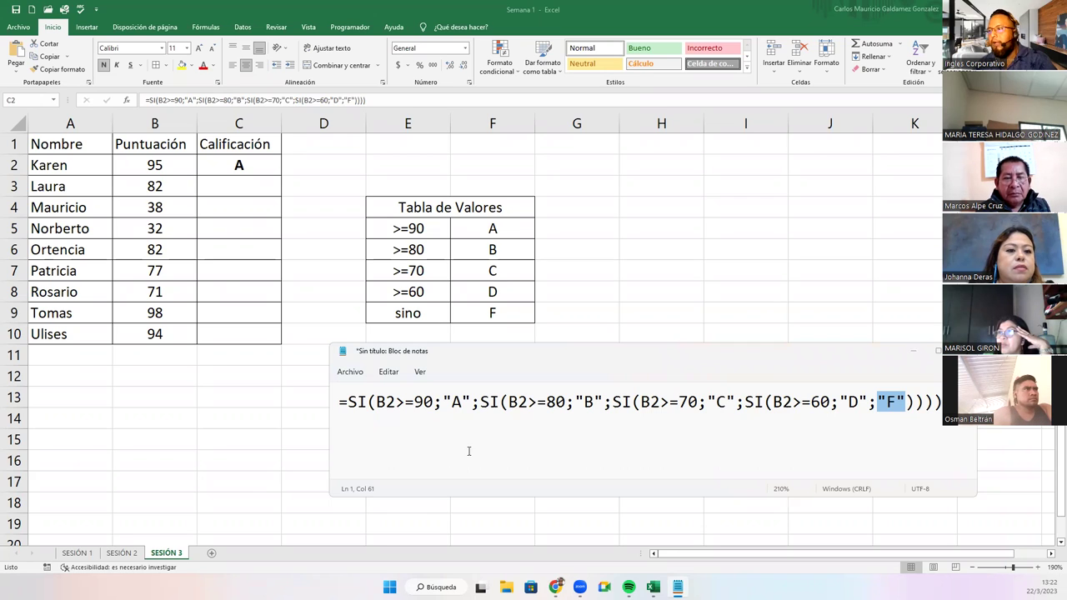
click(515, 404)
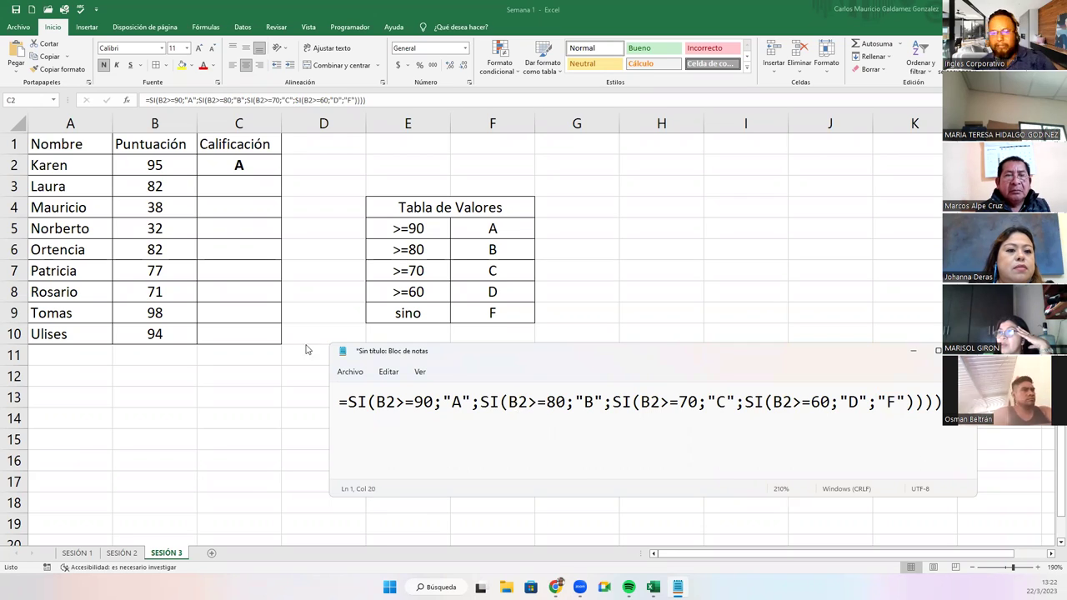
drag(376, 403, 395, 403)
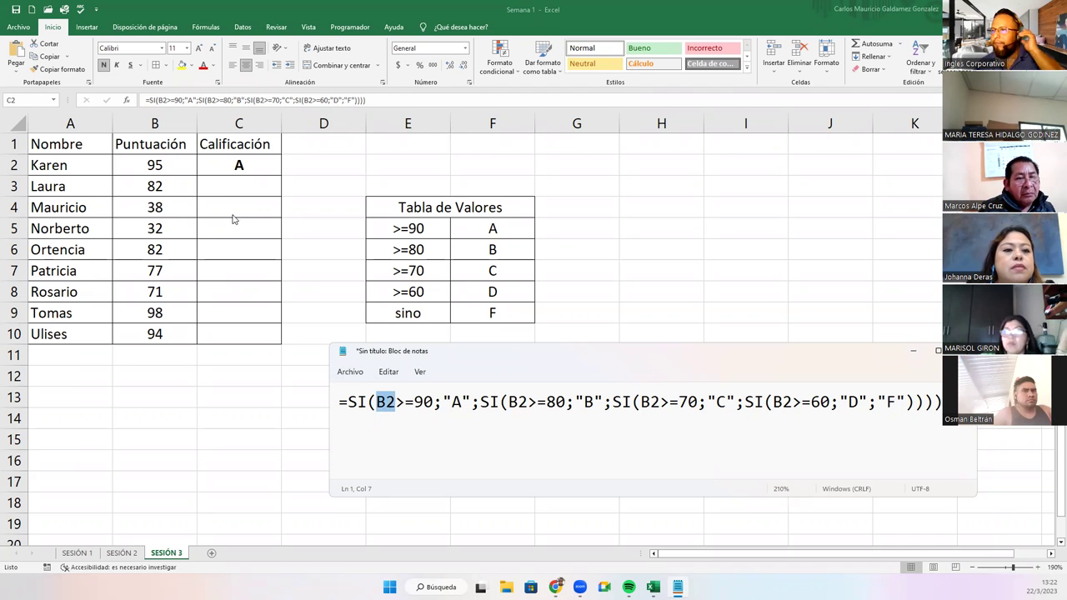
Step: Fill the nested SI formula from C2 down to C10, check grades like C8, then show Notepad
click(231, 165)
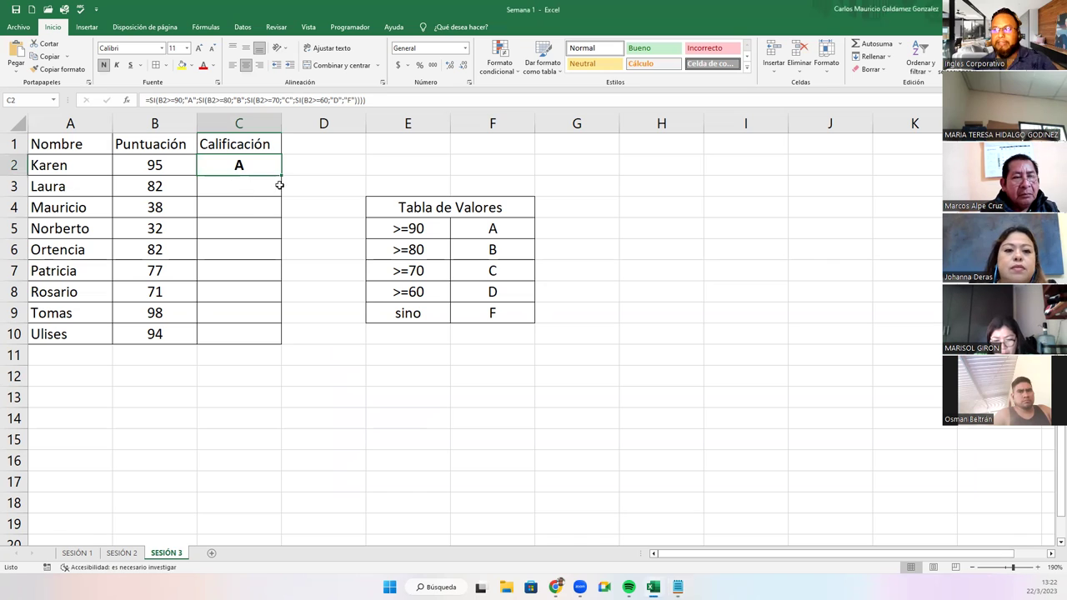
double_click(240, 185)
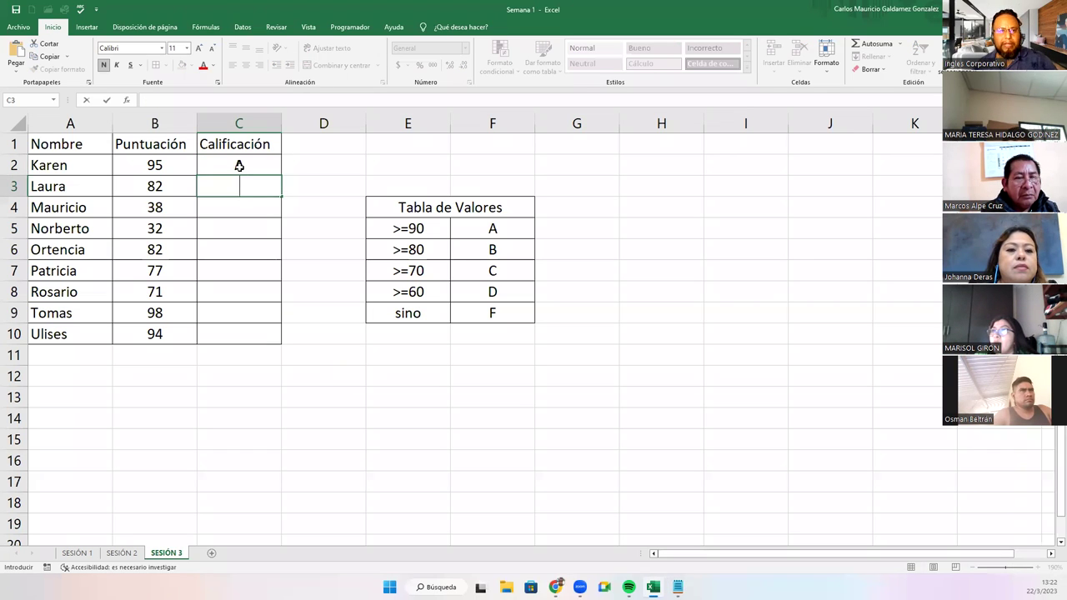
click(240, 165)
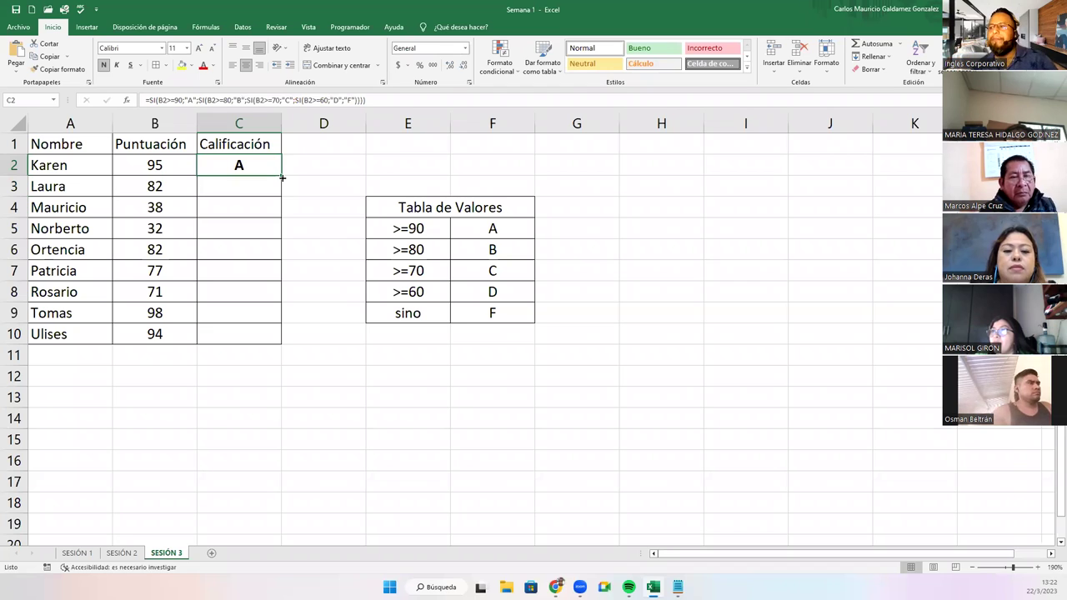
double_click(282, 177)
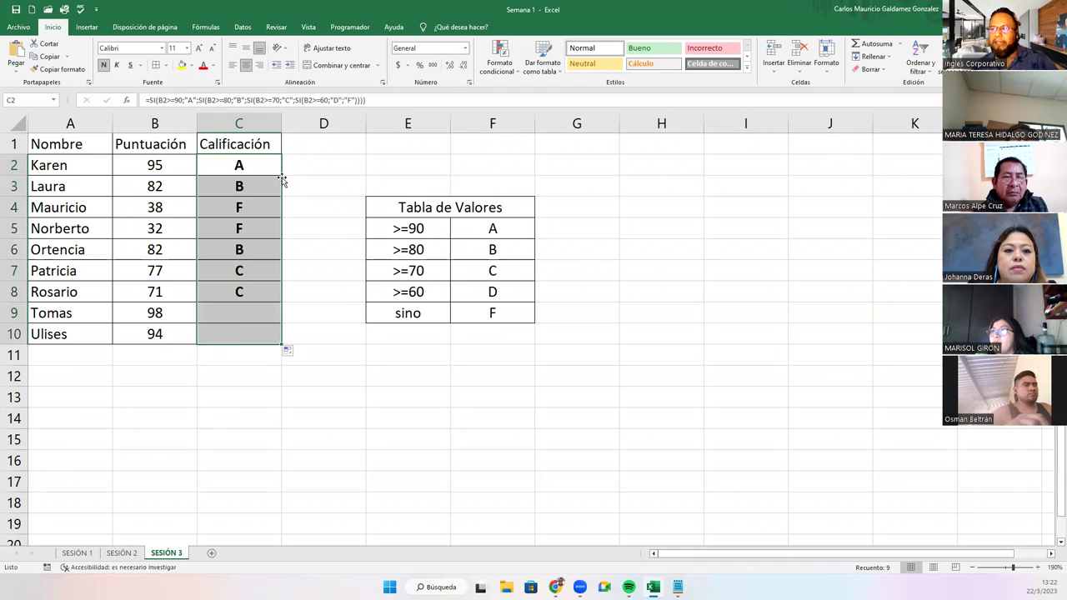
click(249, 273)
click(239, 166)
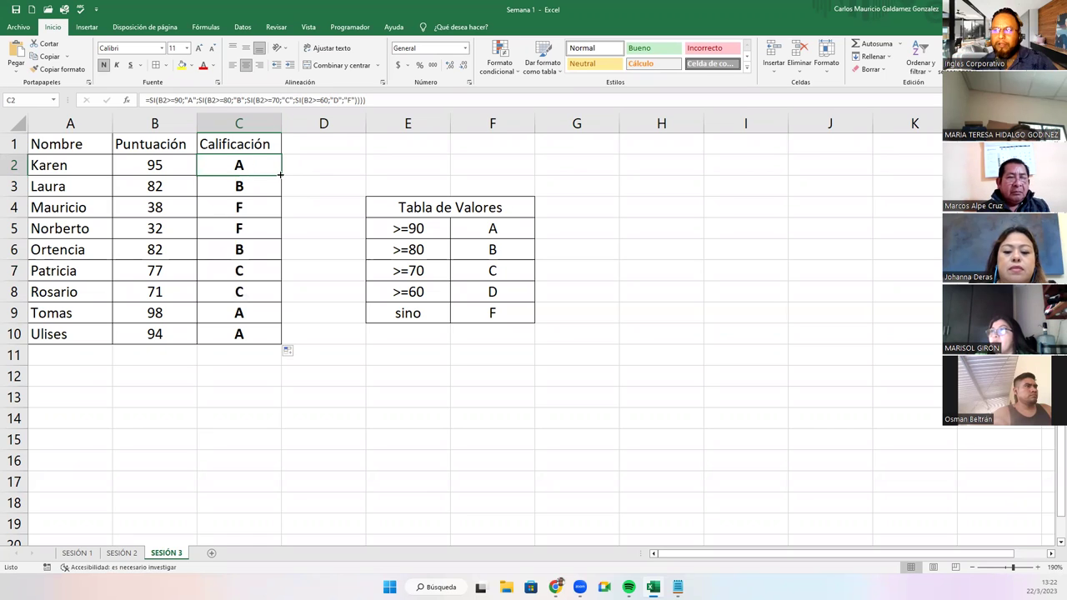
drag(281, 174, 277, 345)
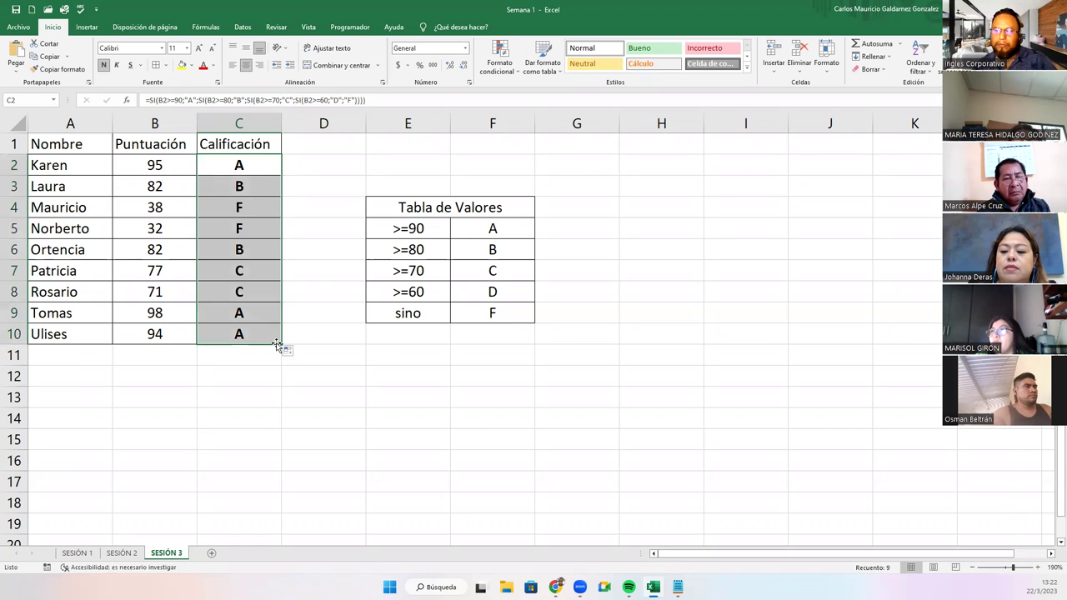
click(245, 292)
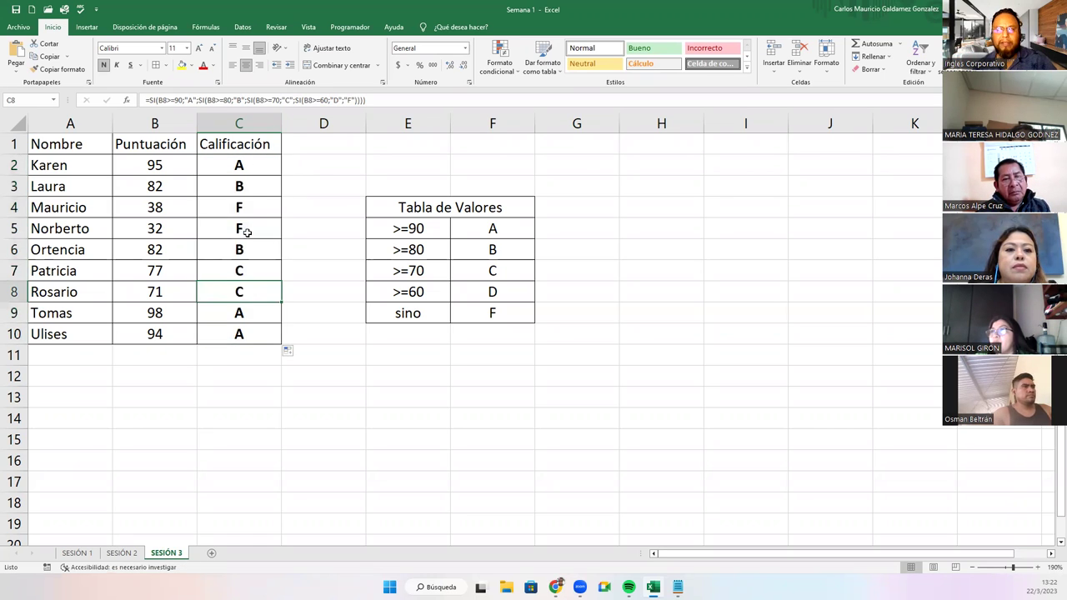
click(242, 164)
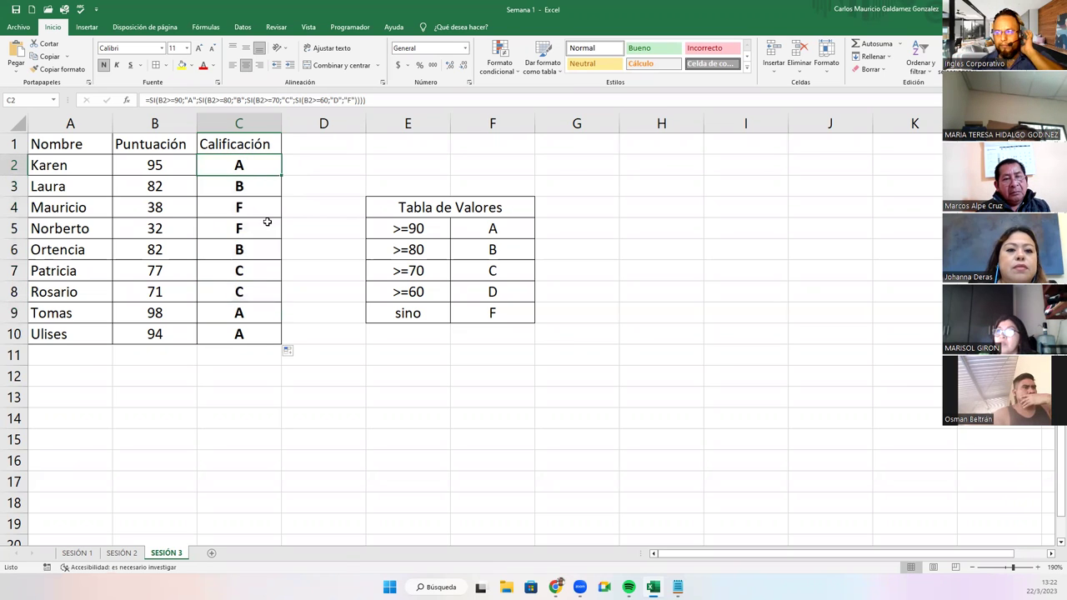
click(678, 587)
click(498, 438)
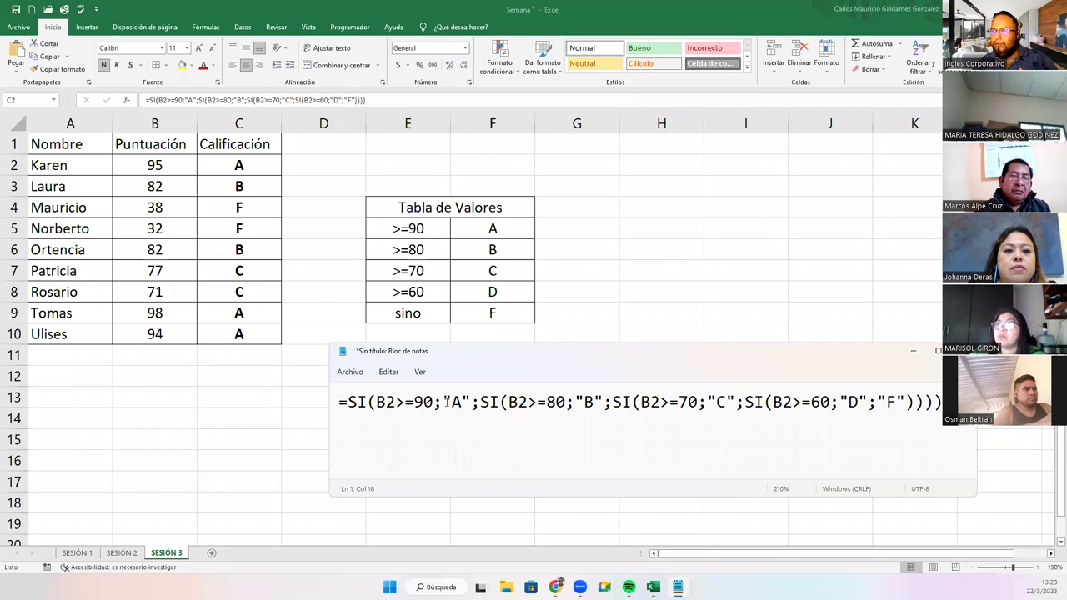
Step: In C2's grade formula, replace the "A" result for scores of 90 or more with B2/10
double_click(250, 164)
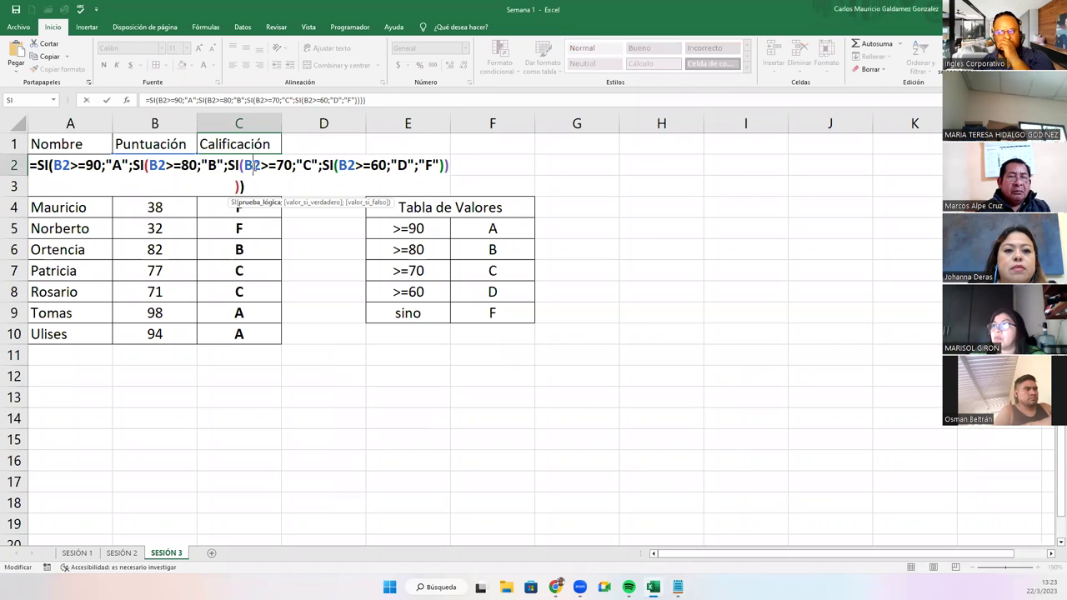
double_click(109, 165)
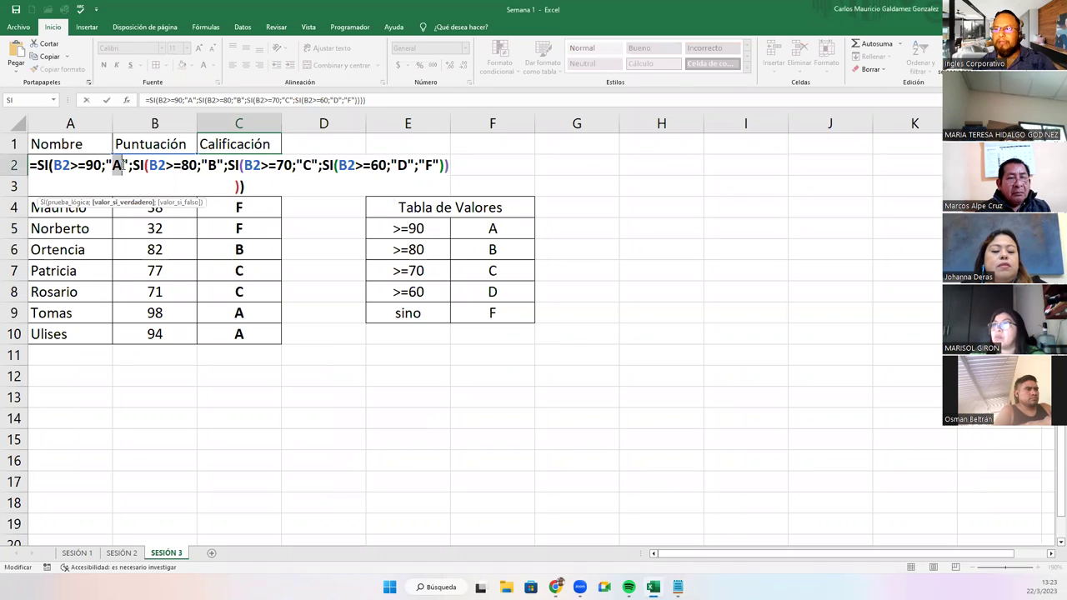
drag(106, 164, 128, 165)
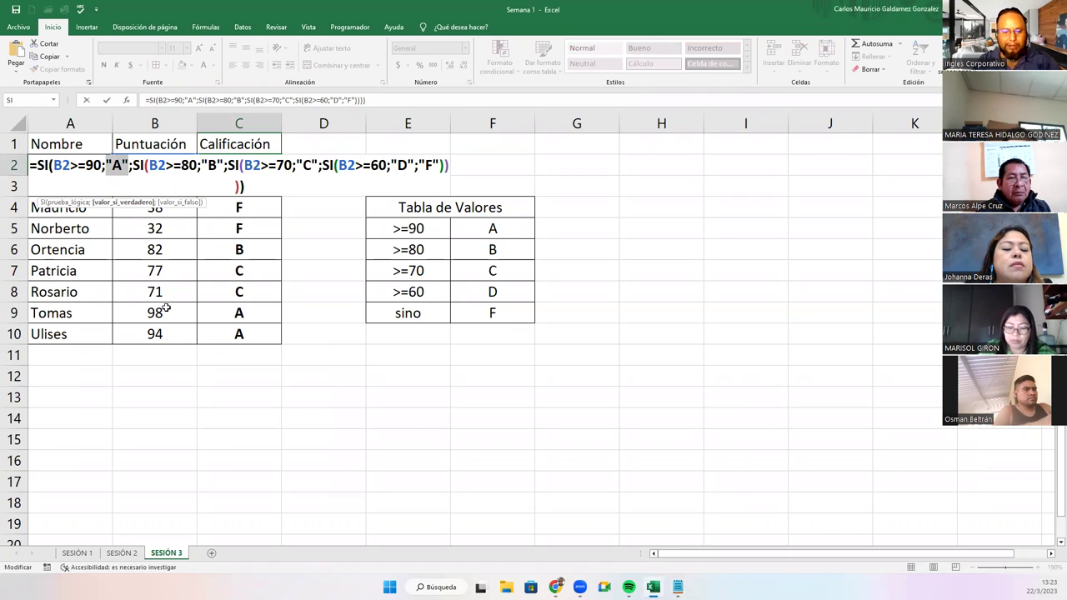
text(B2/10)
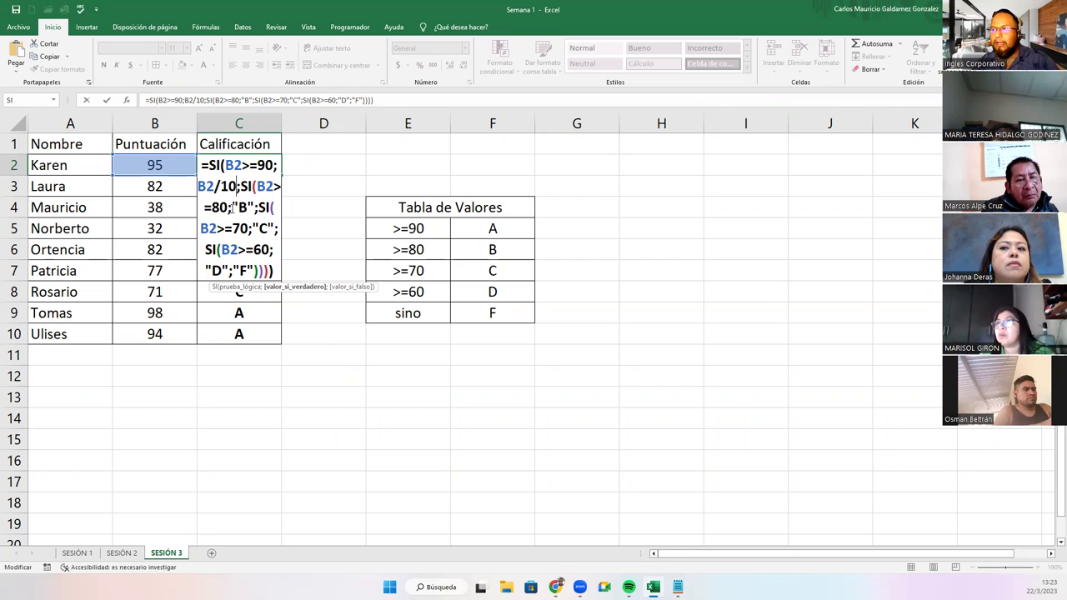
drag(198, 186, 239, 186)
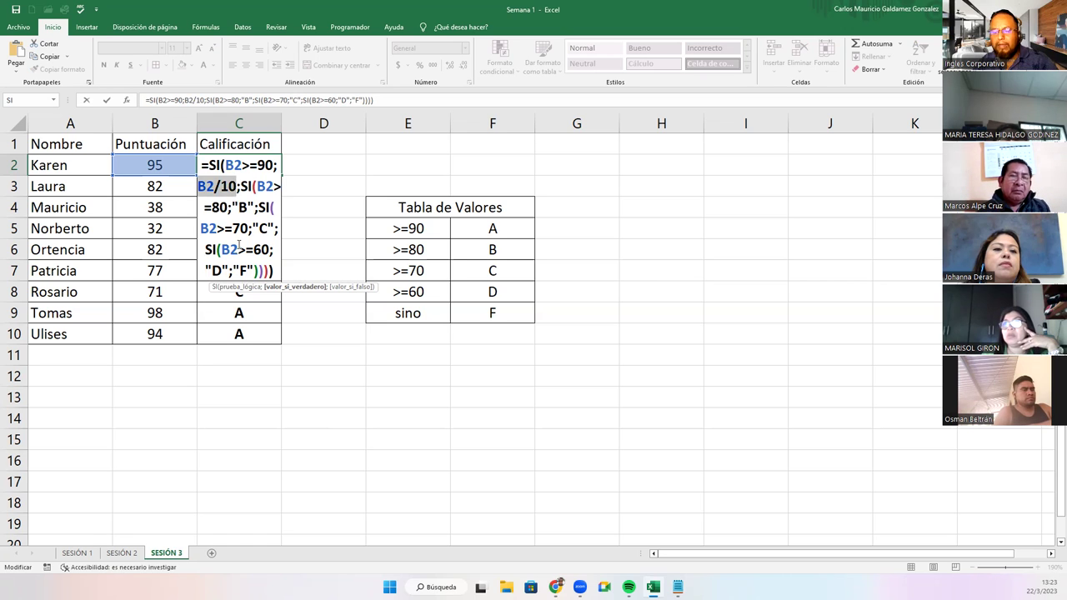
key(Return)
Step: Fill the new formula down to C10 and check the formulas in C9 and C10
click(249, 165)
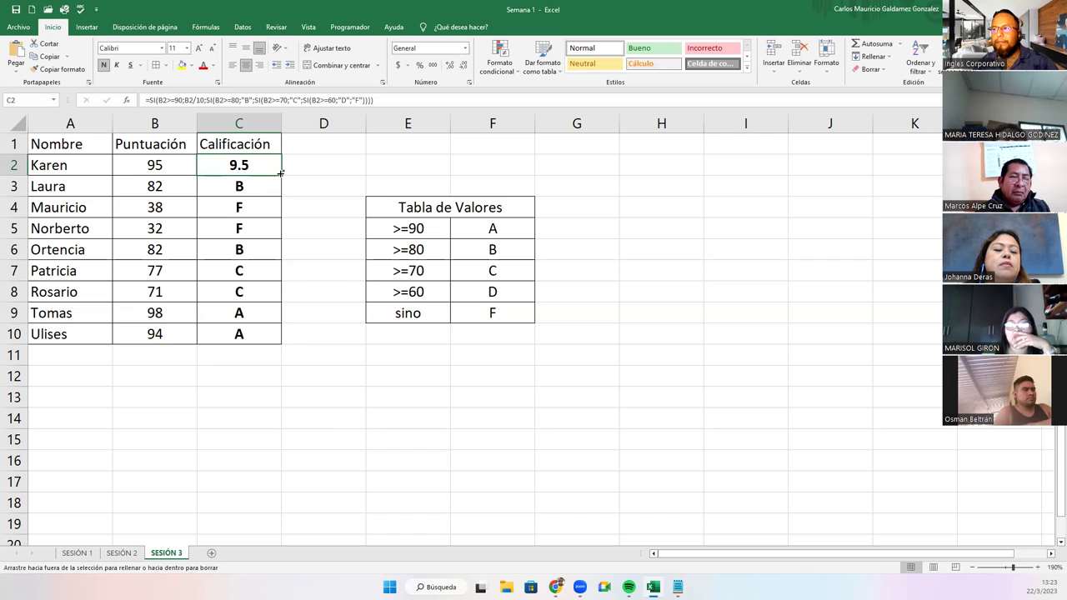
double_click(280, 173)
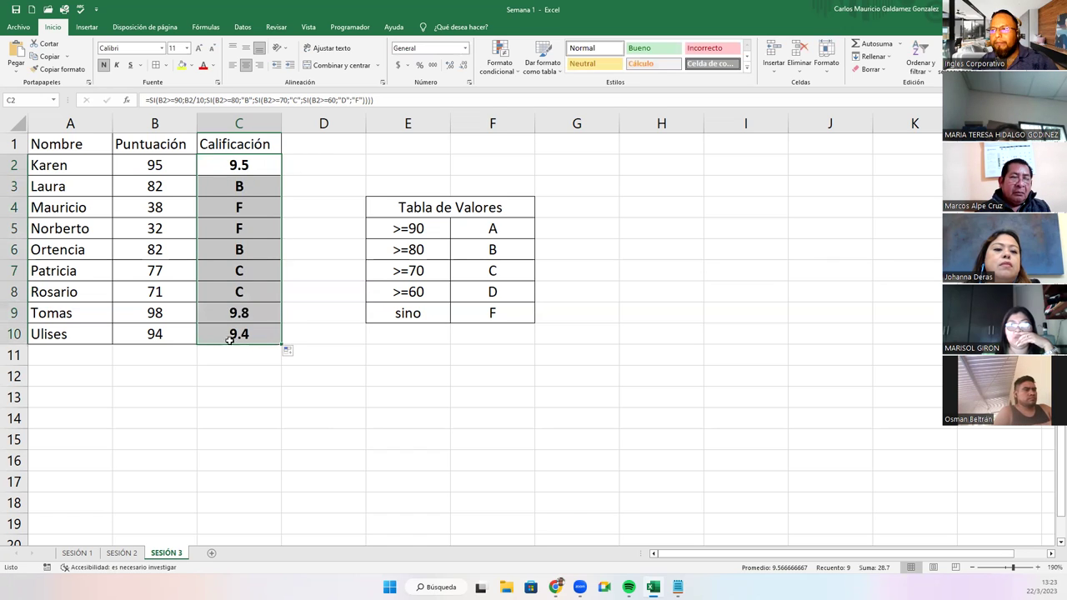
click(222, 165)
click(232, 313)
click(231, 335)
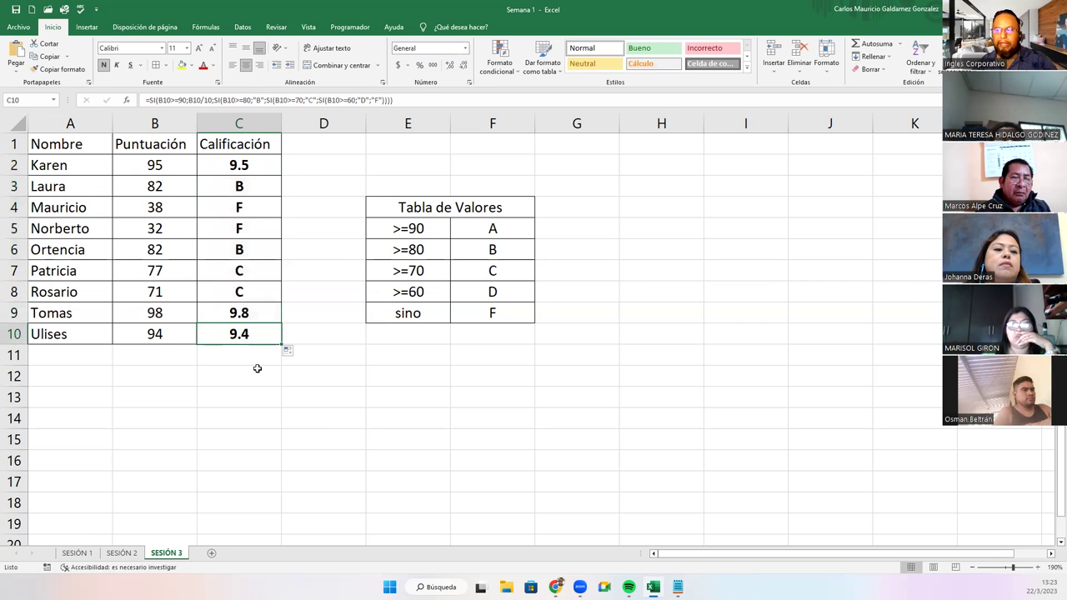
Step: Undo the divided-score change and replace C2's grade results A, B, C, D, F with 1–5
key(ctrl+z)
key(ctrl+z)
double_click(233, 166)
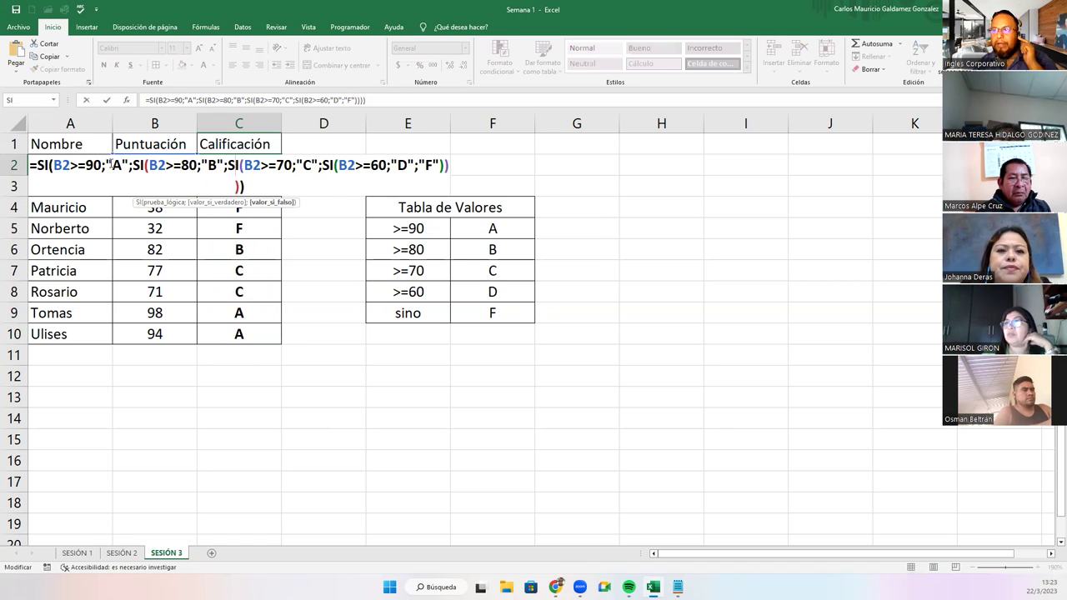
drag(106, 166, 124, 166)
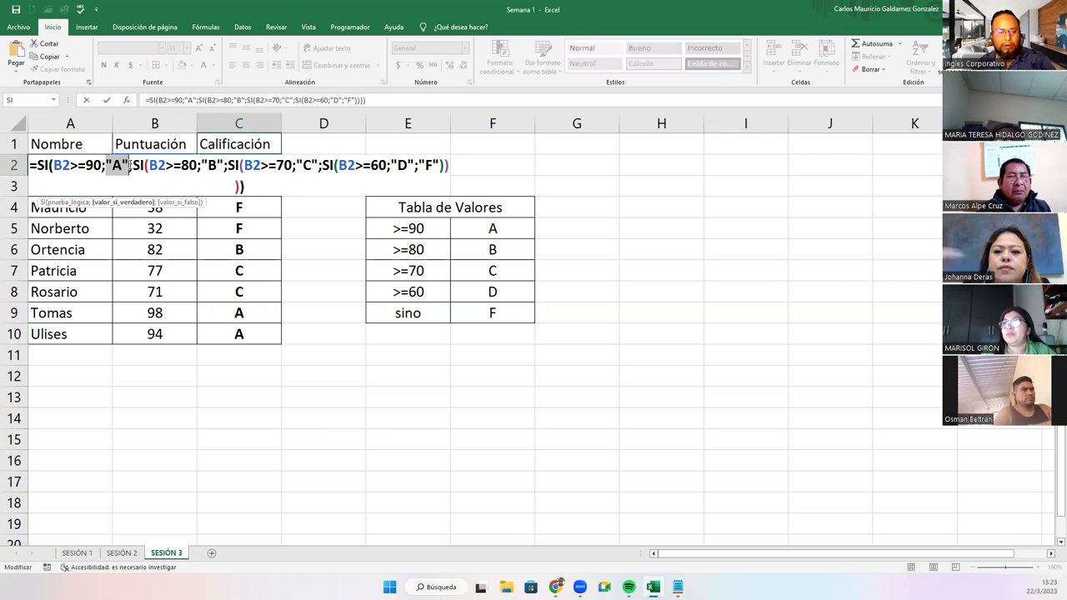
text(1)
double_click(200, 165)
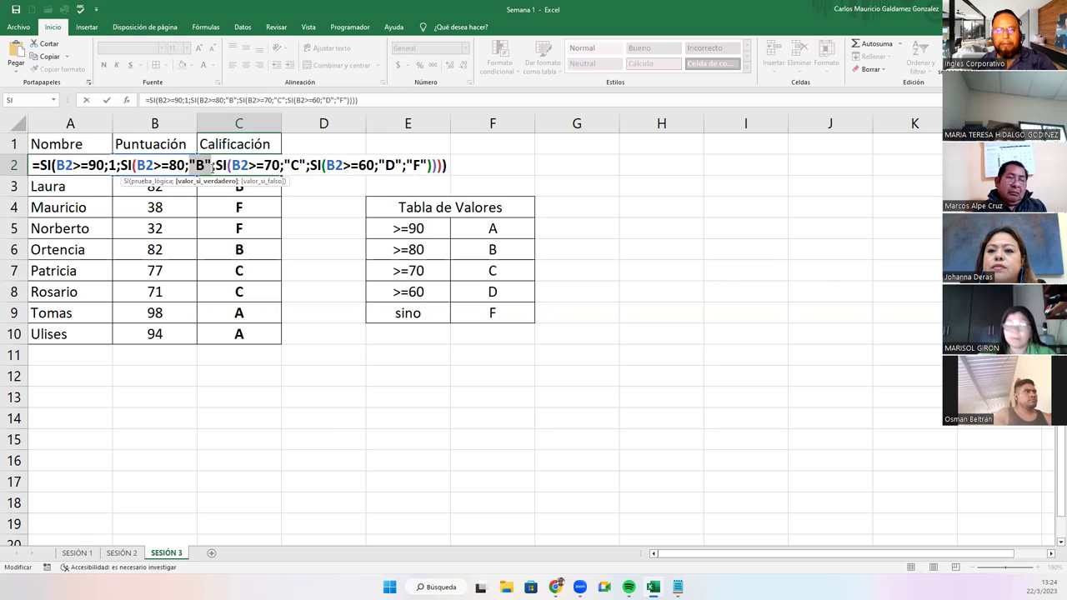
text(2)
drag(280, 164, 294, 165)
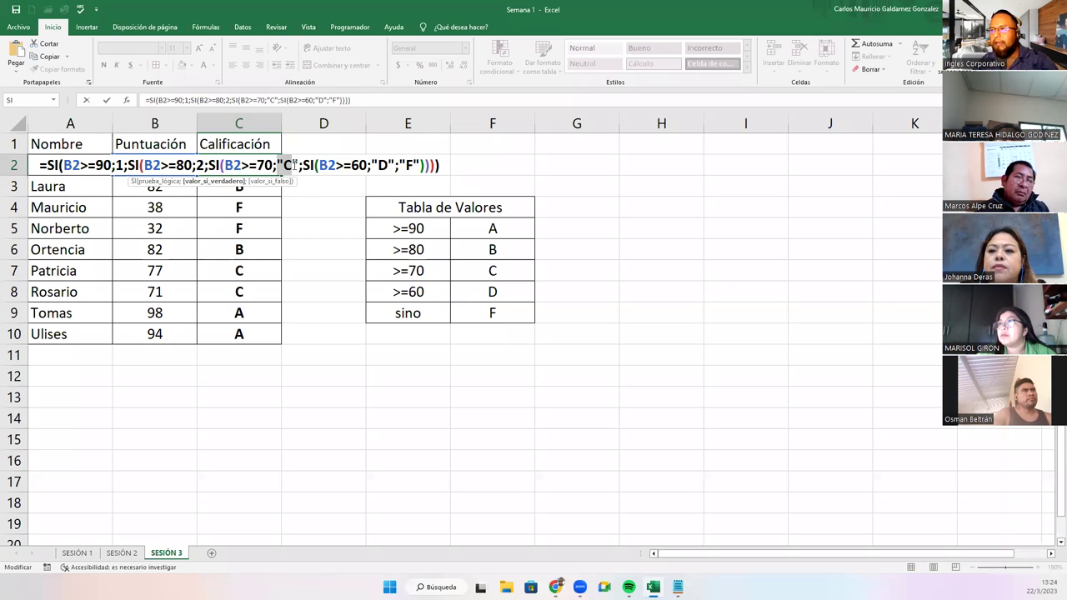
text(3)
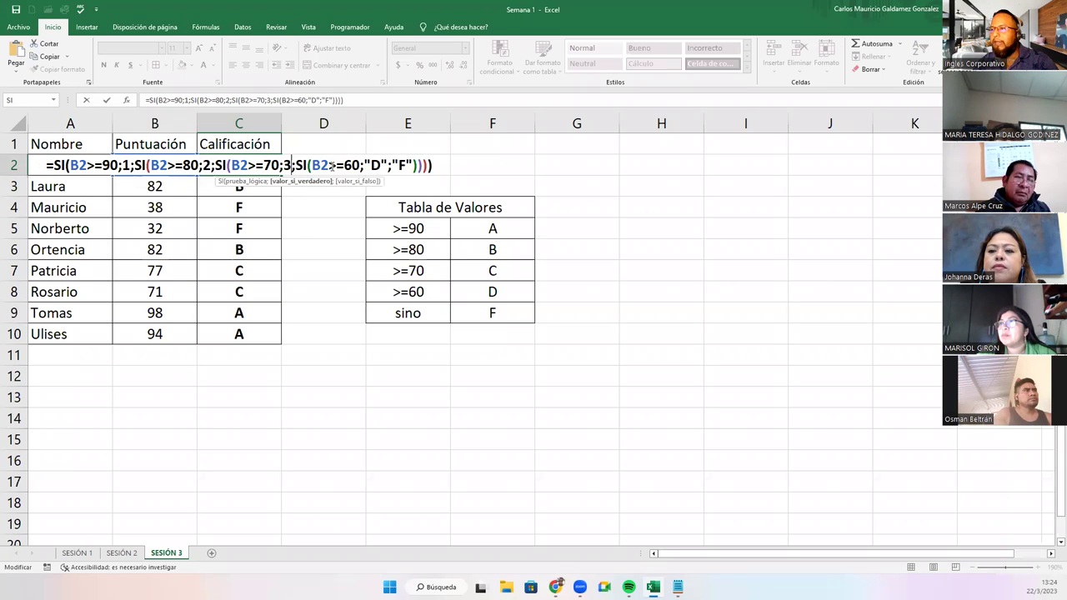
drag(363, 165, 385, 166)
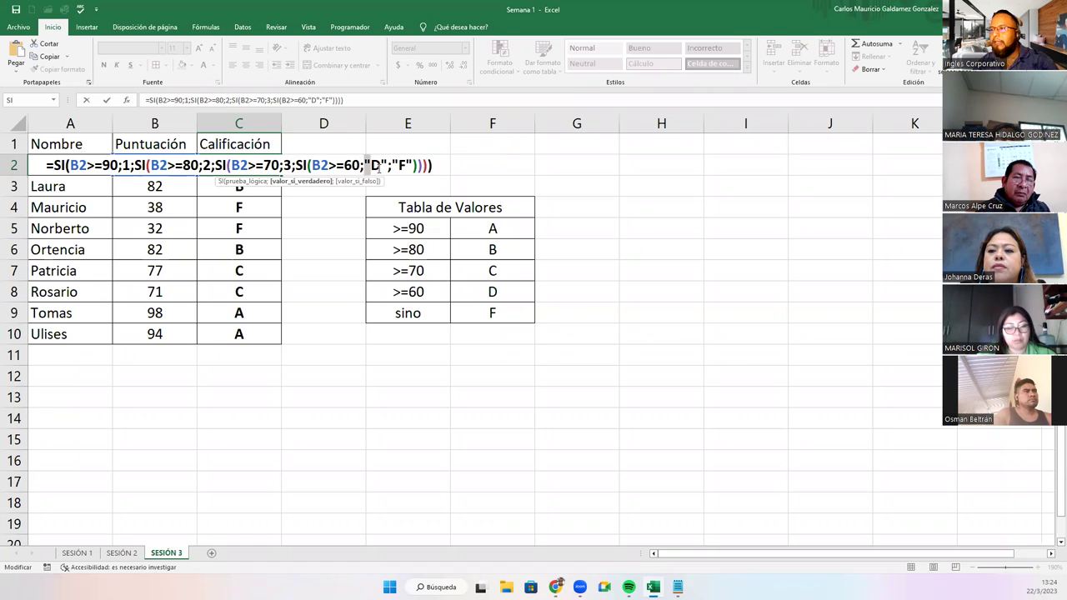
text(4)
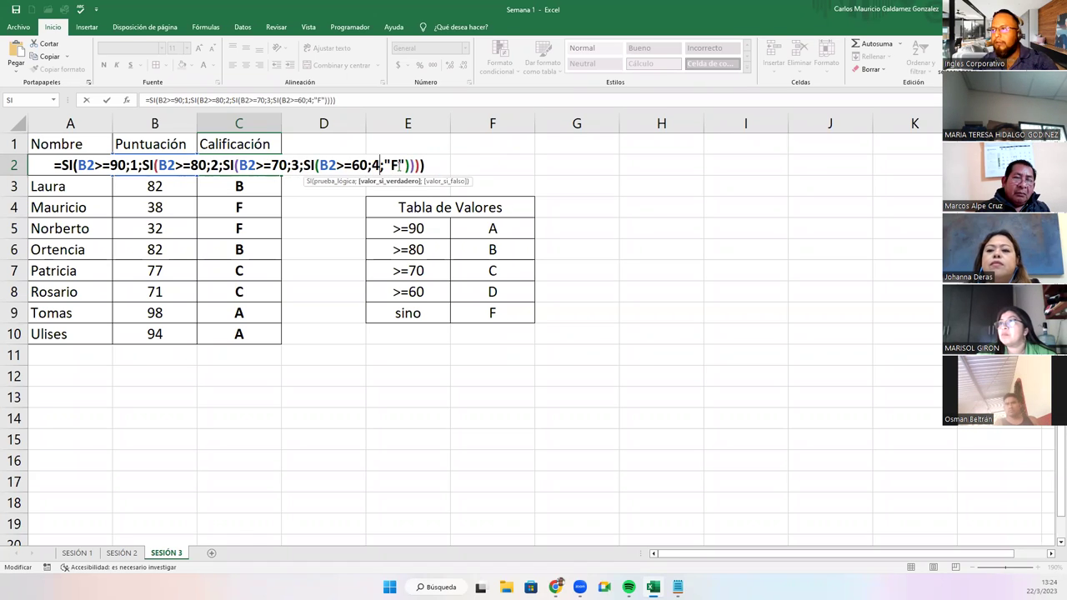
drag(387, 165, 405, 165)
text(5)
key(Return)
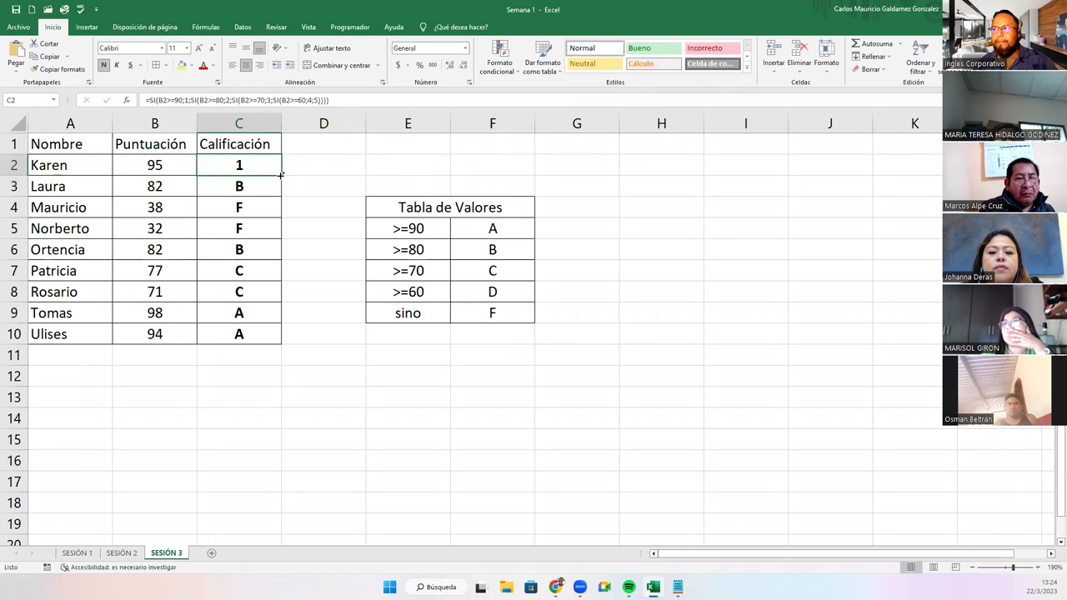
Step: Fill the numeric grades down to C10, then restore the original A–F letter formula
double_click(281, 175)
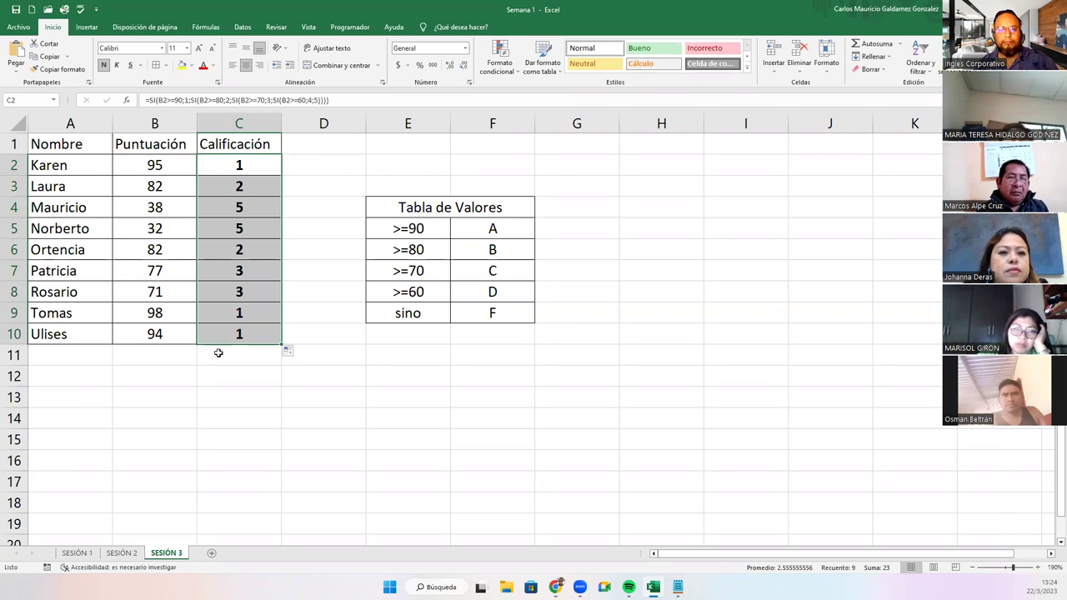
double_click(243, 169)
click(144, 165)
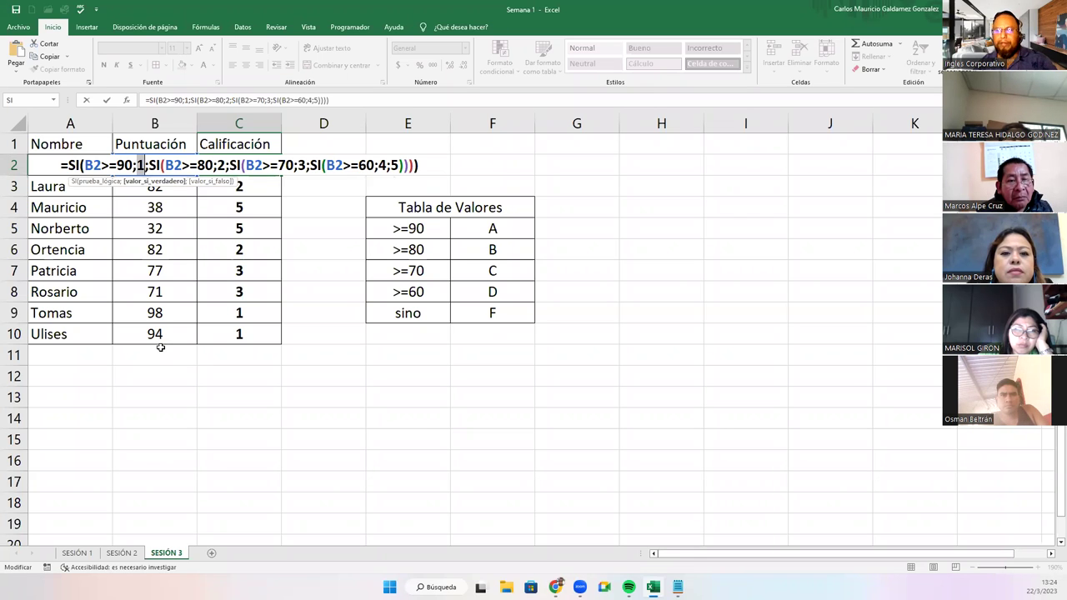
key(Escape)
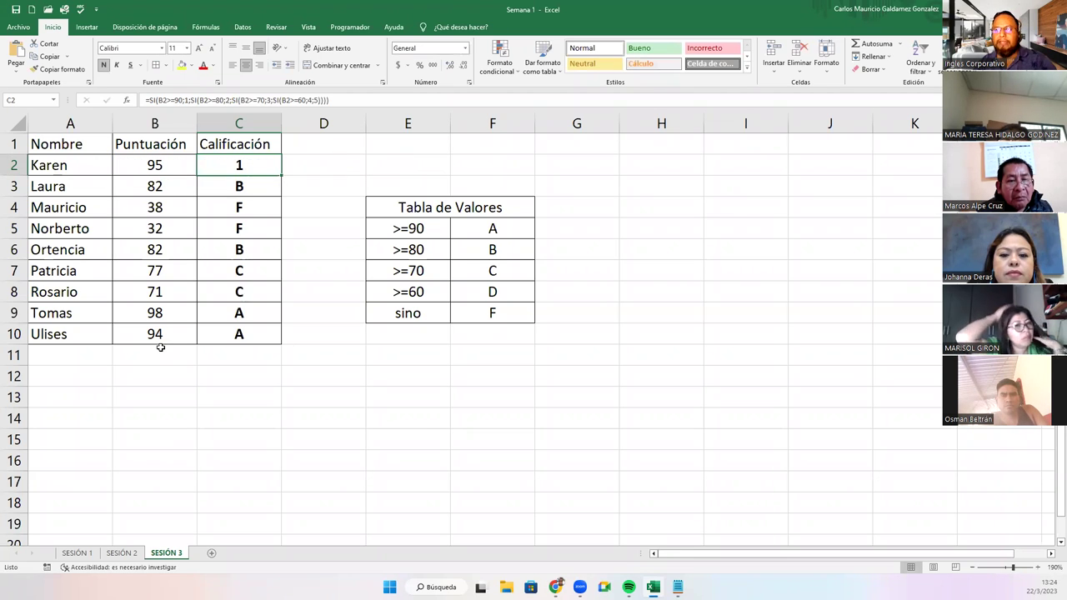
key(F2)
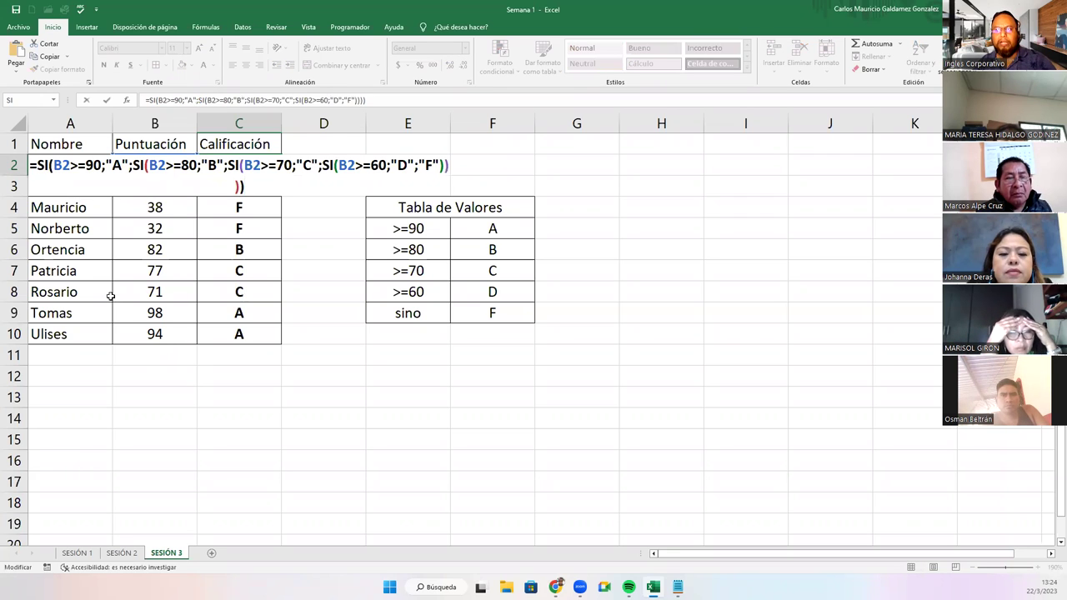
drag(108, 164, 130, 164)
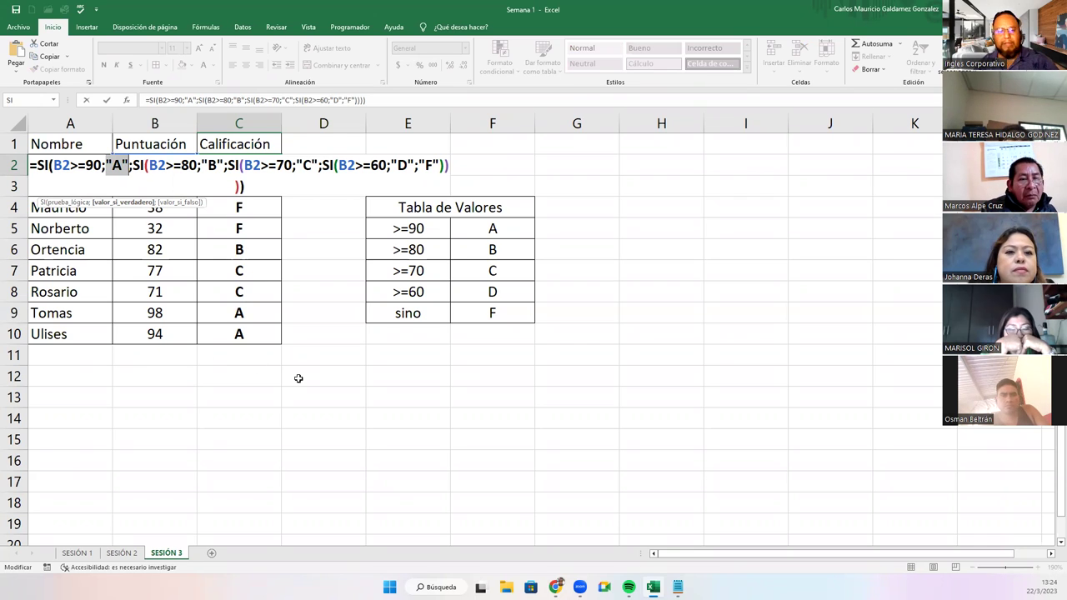
key(Escape)
Step: Merge and center the Tabla de Valores title across E4:G4
click(565, 213)
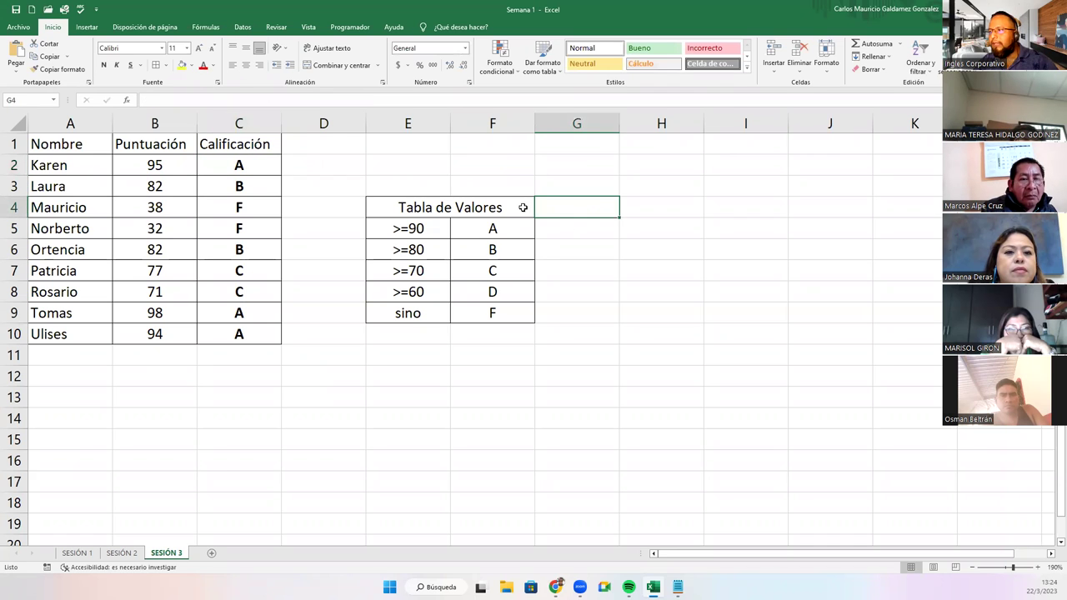
drag(521, 207, 552, 209)
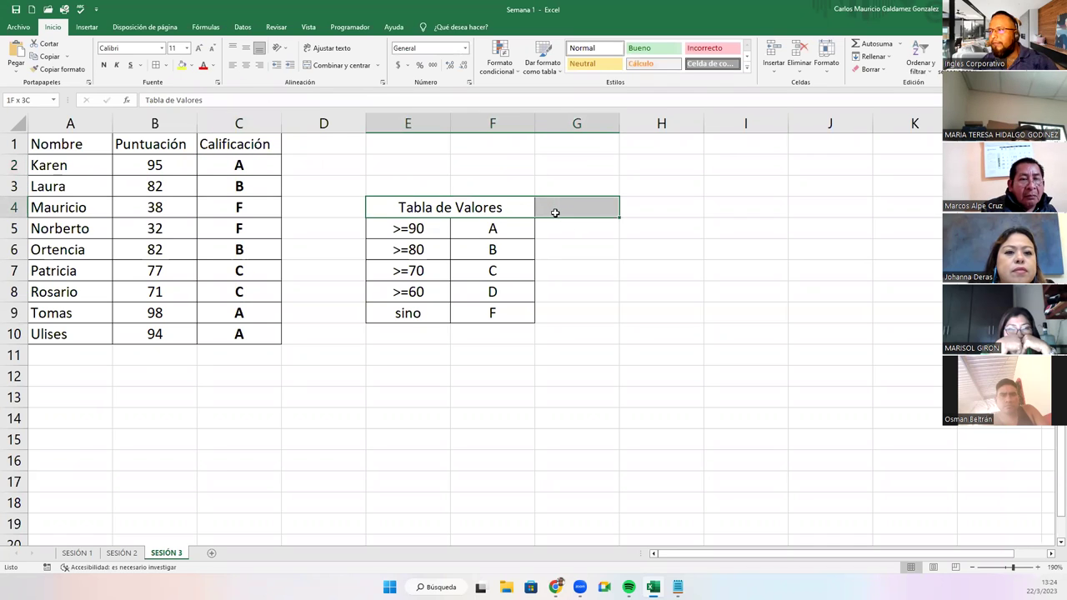
click(333, 67)
Step: Enter the labels E, MB, B, R and NM down G5:G9
click(564, 233)
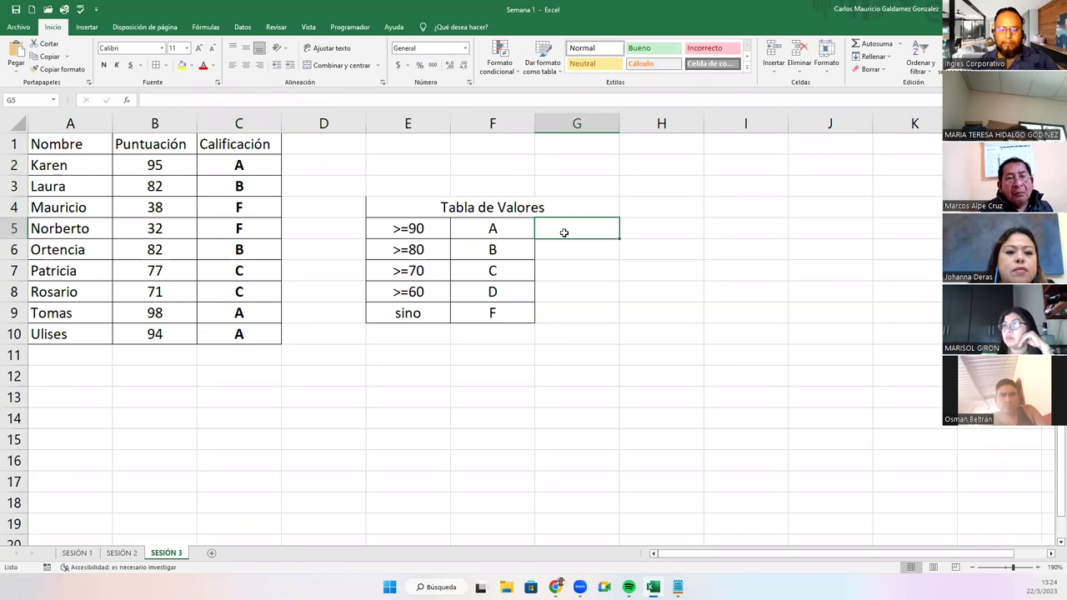
text(E)
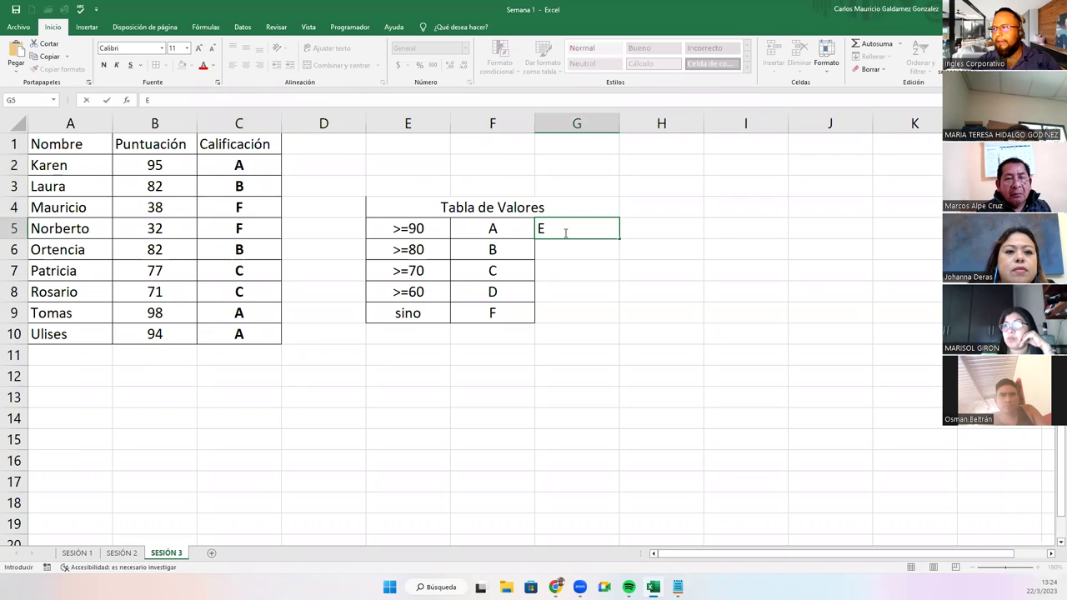
key(Return)
text(MB)
key(Return)
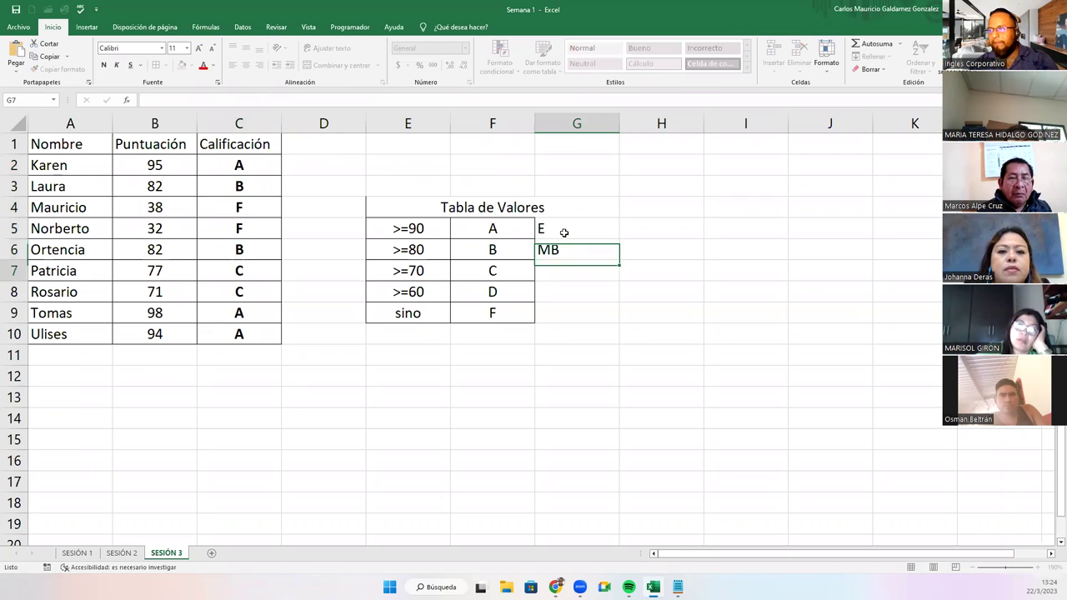
text(B)
key(Return)
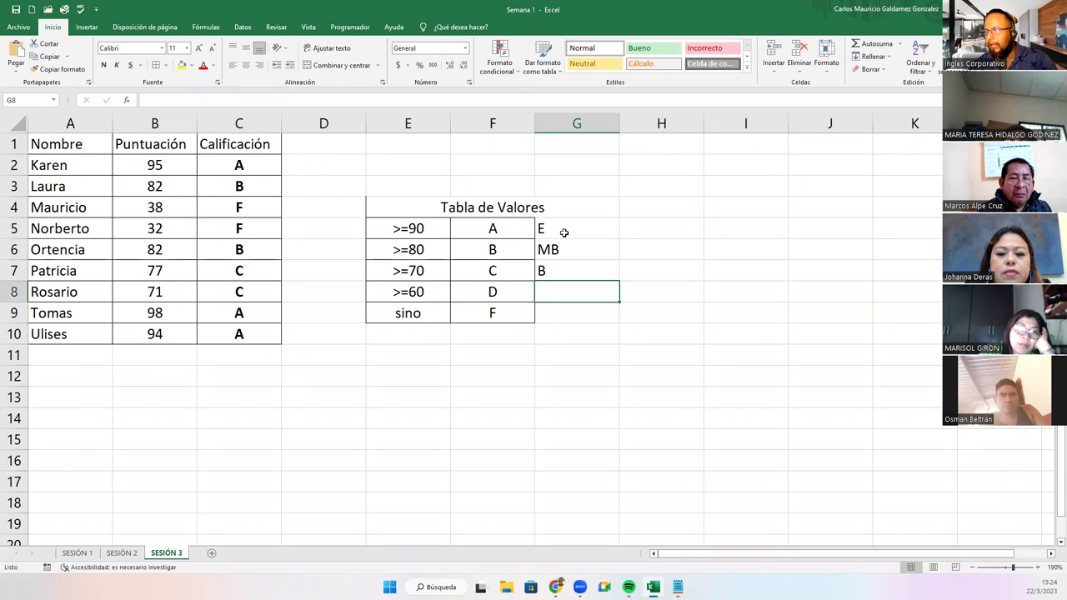
text(R)
key(Return)
text(N)
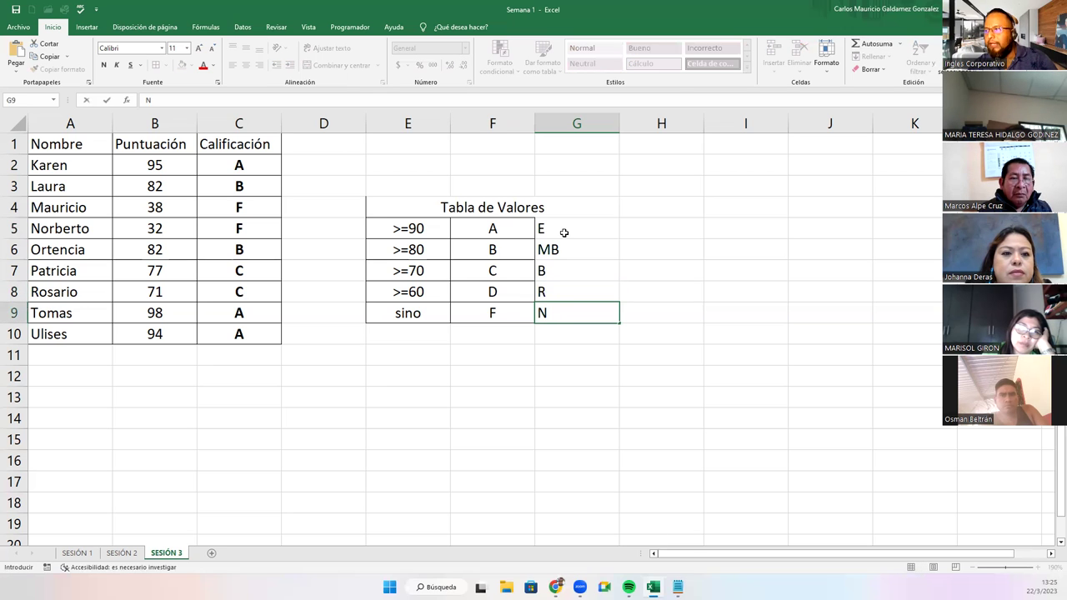
key(Return)
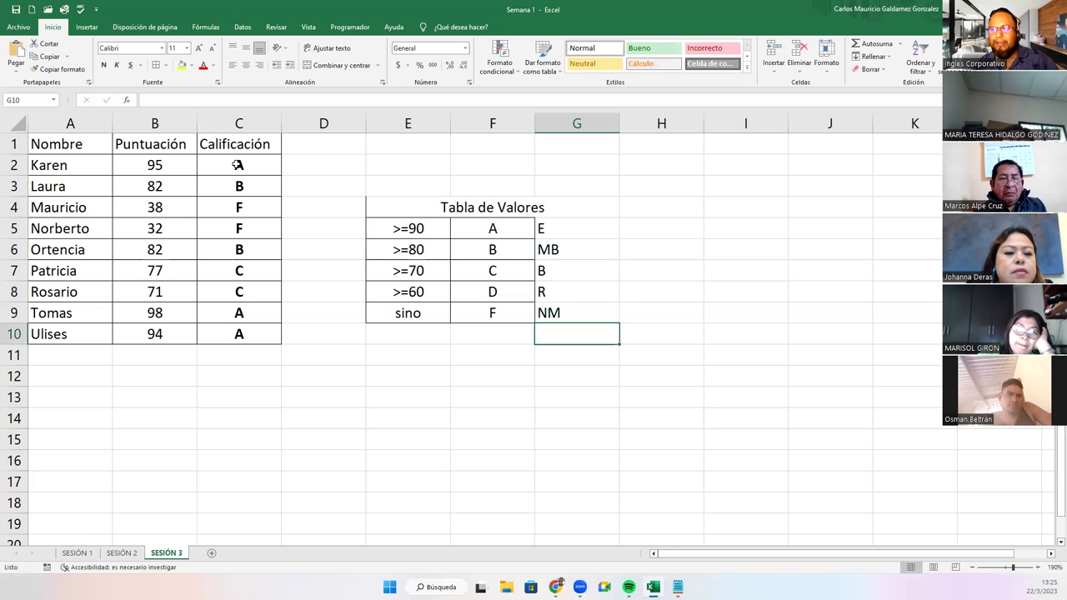
click(225, 168)
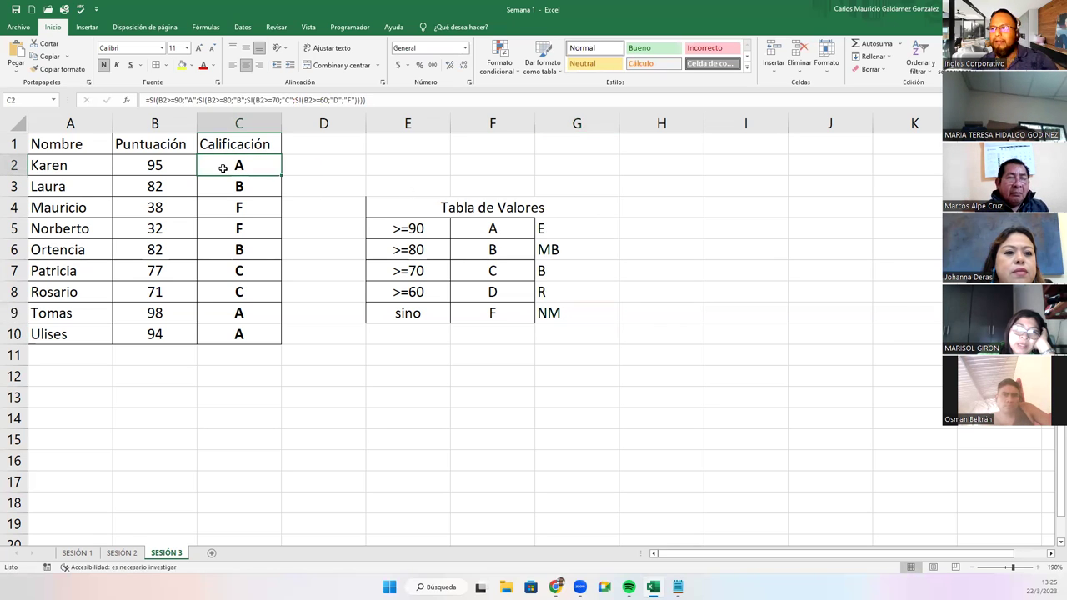
Step: Change C2's grade results to E, MB, B, R and NM
key(F2)
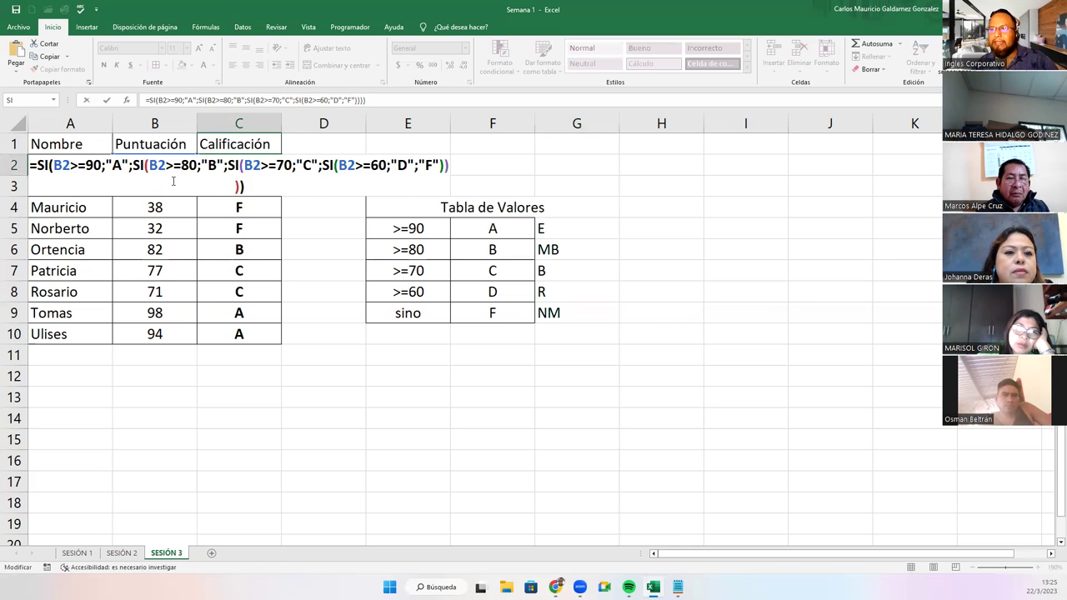
click(117, 165)
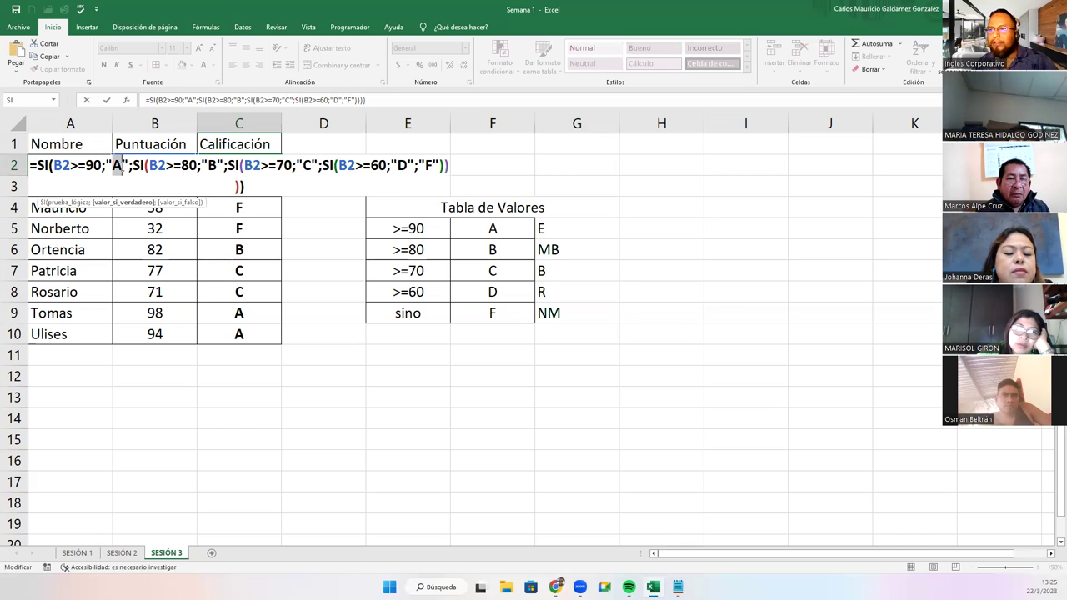
text(E)
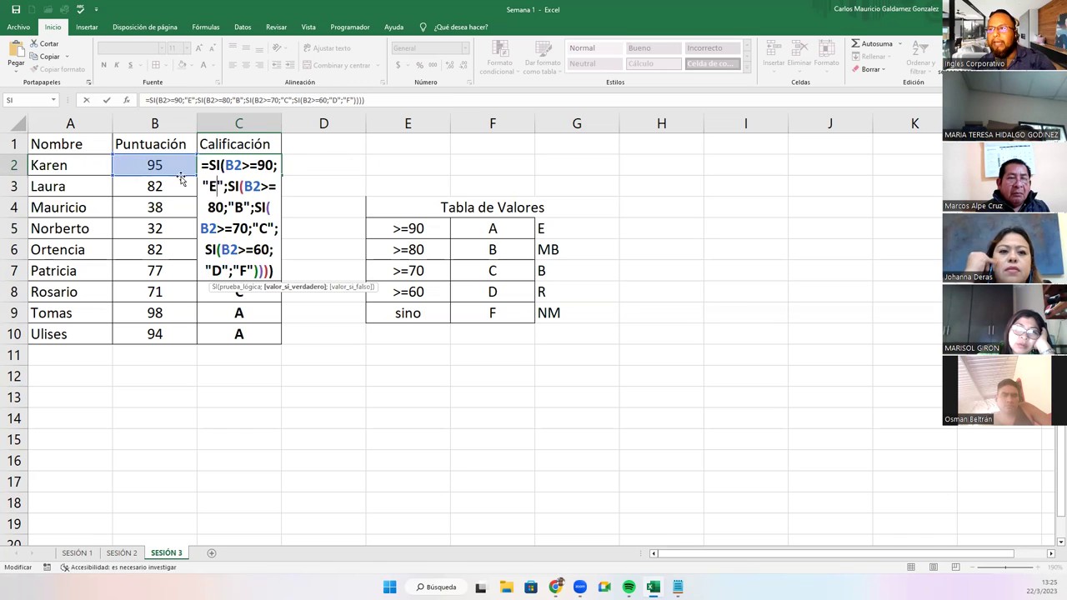
click(236, 207)
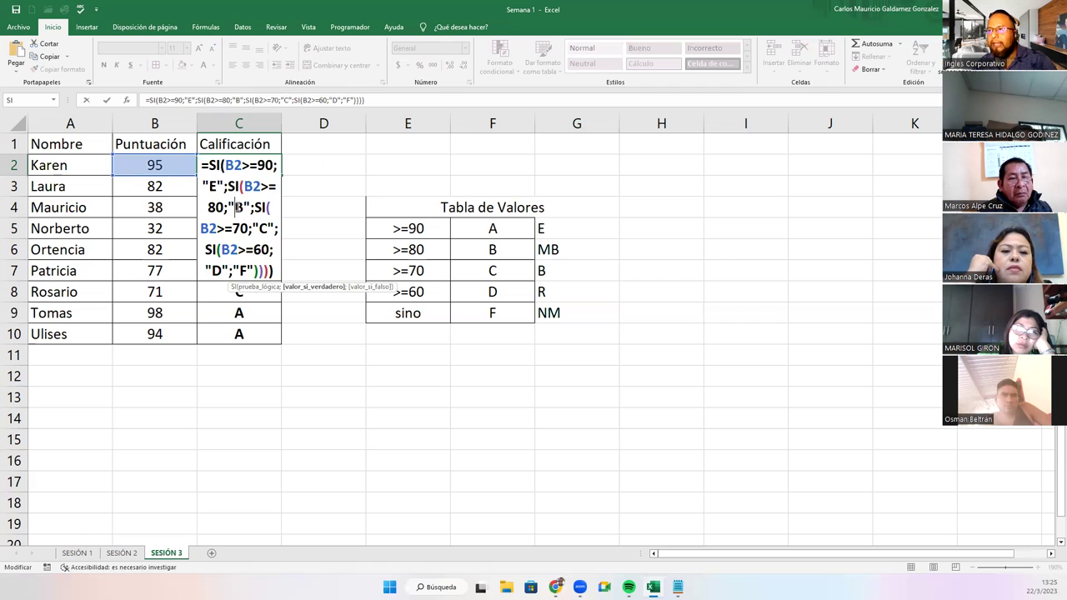
text(M)
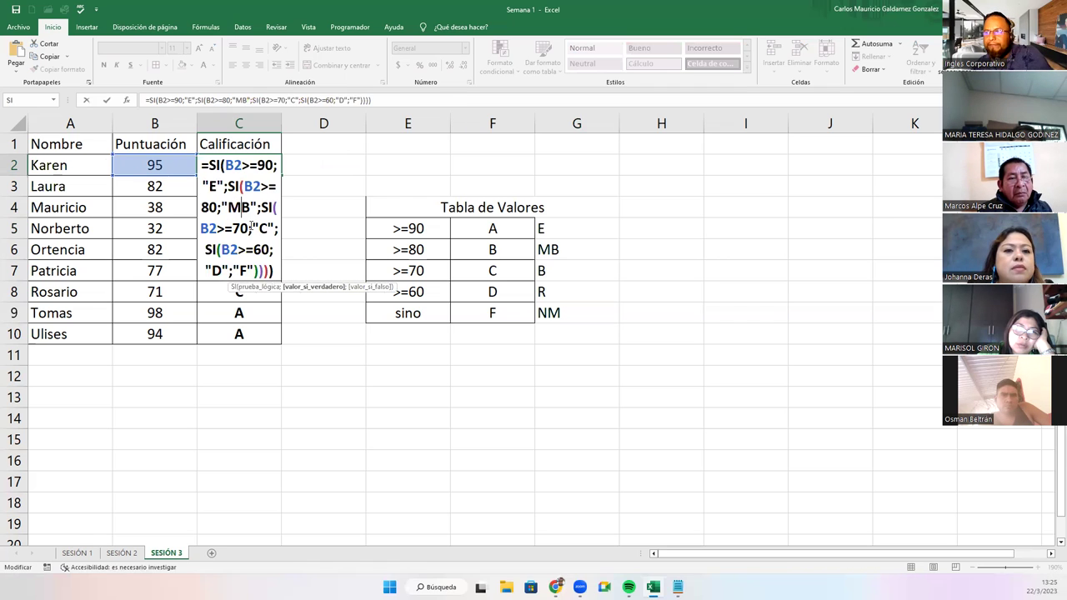
double_click(263, 227)
text(B)
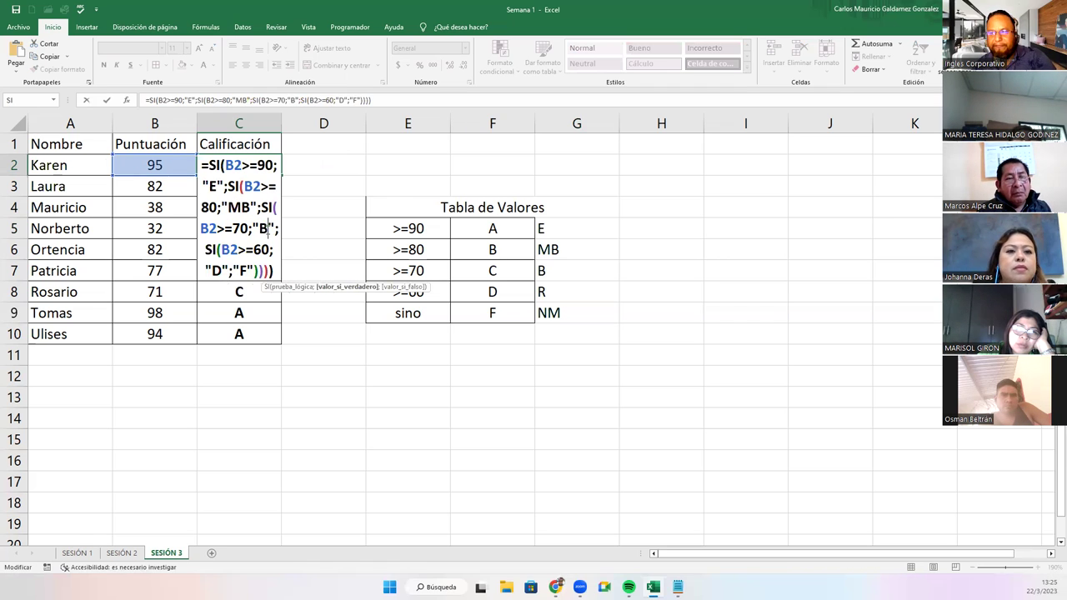
double_click(216, 271)
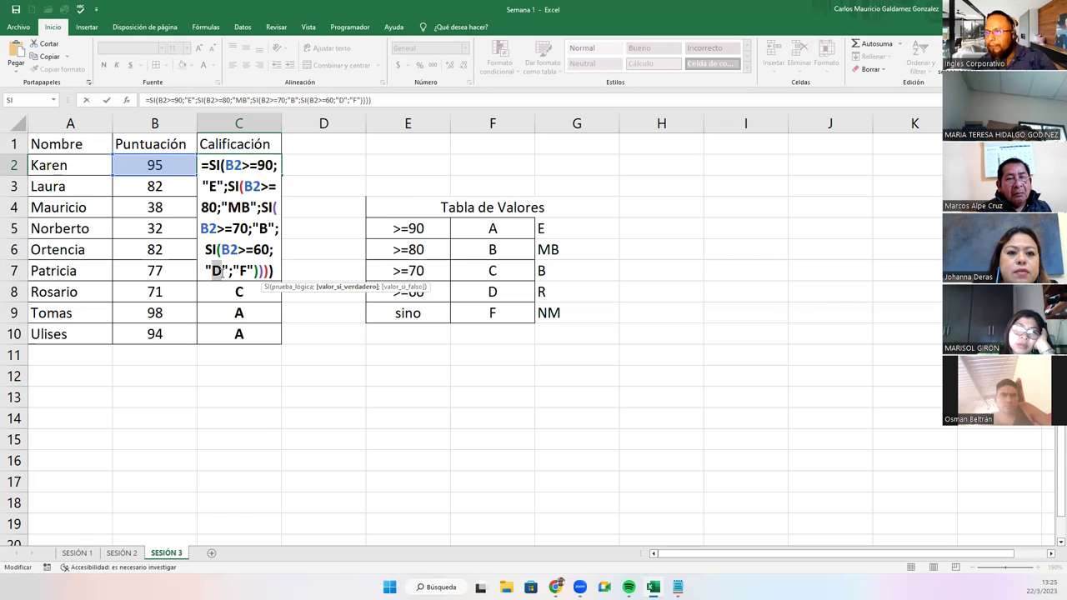
text(R)
double_click(238, 270)
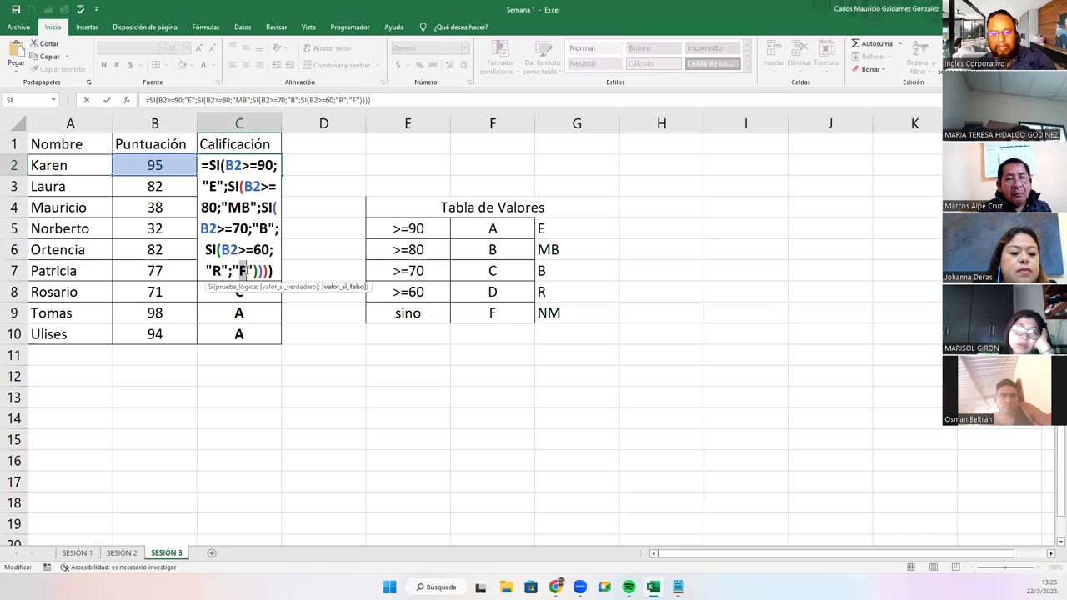
text(NM)
key(Return)
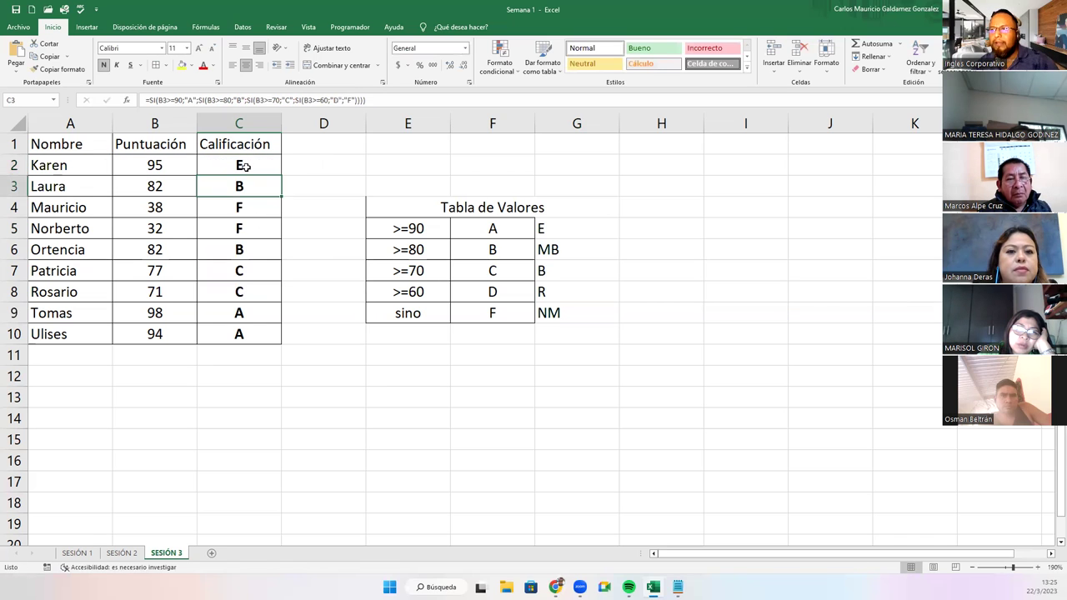
Step: Fill the word-grade formula down to C10, then undo back to A–F grades
click(244, 167)
double_click(280, 176)
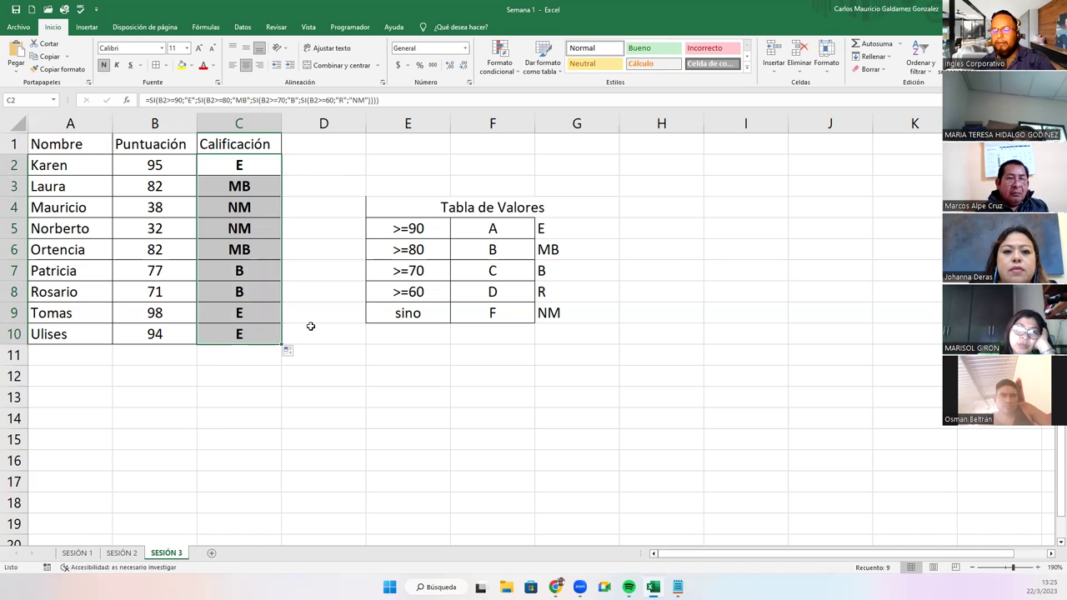
key(ctrl+z)
key(ctrl+z)
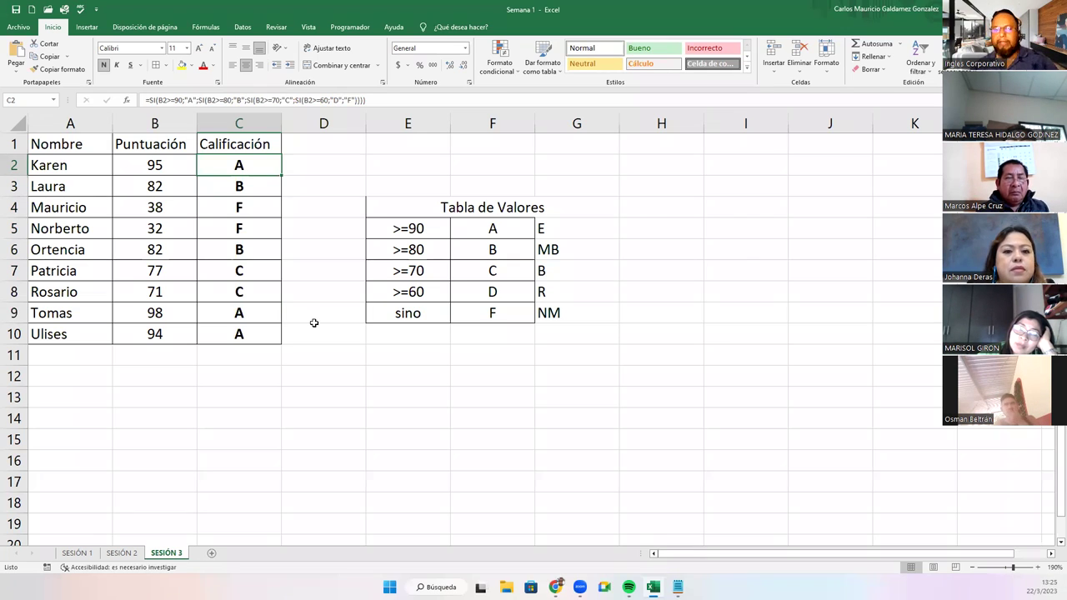
Step: Center the E, MB, B, R, NM labels in G5:G9
drag(409, 210, 541, 316)
mouse_move(567, 230)
mouse_down()
mouse_move(584, 256)
mouse_move(588, 312)
mouse_up()
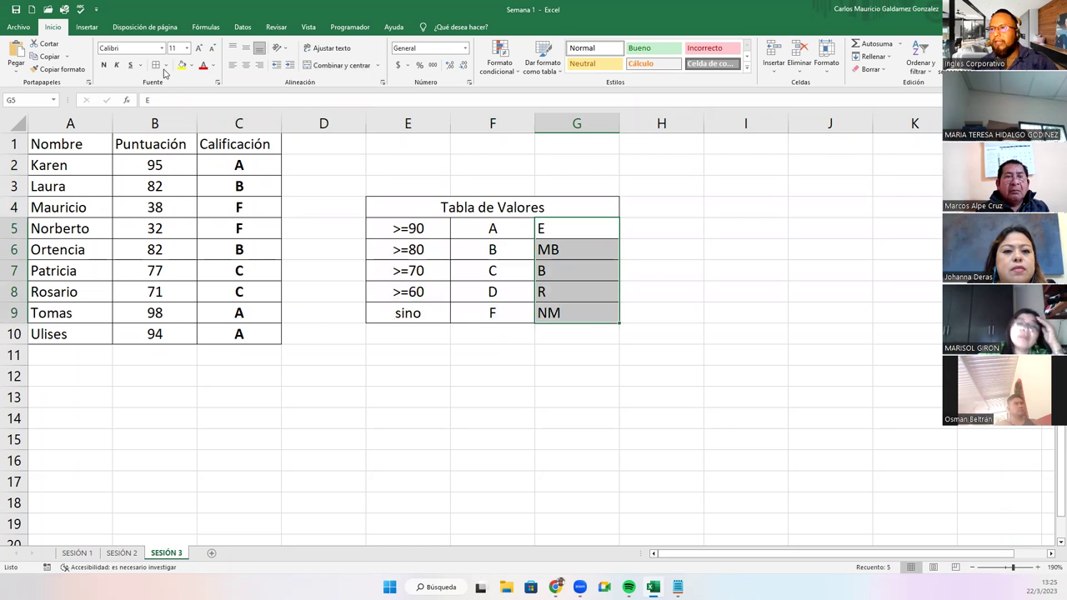
click(246, 66)
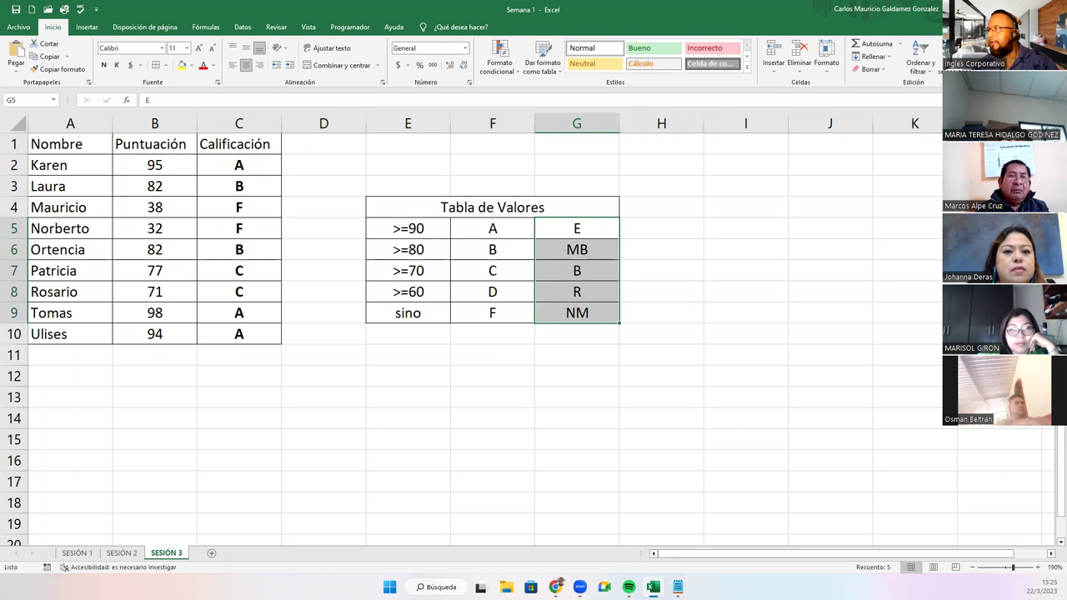
key(alt+Tab)
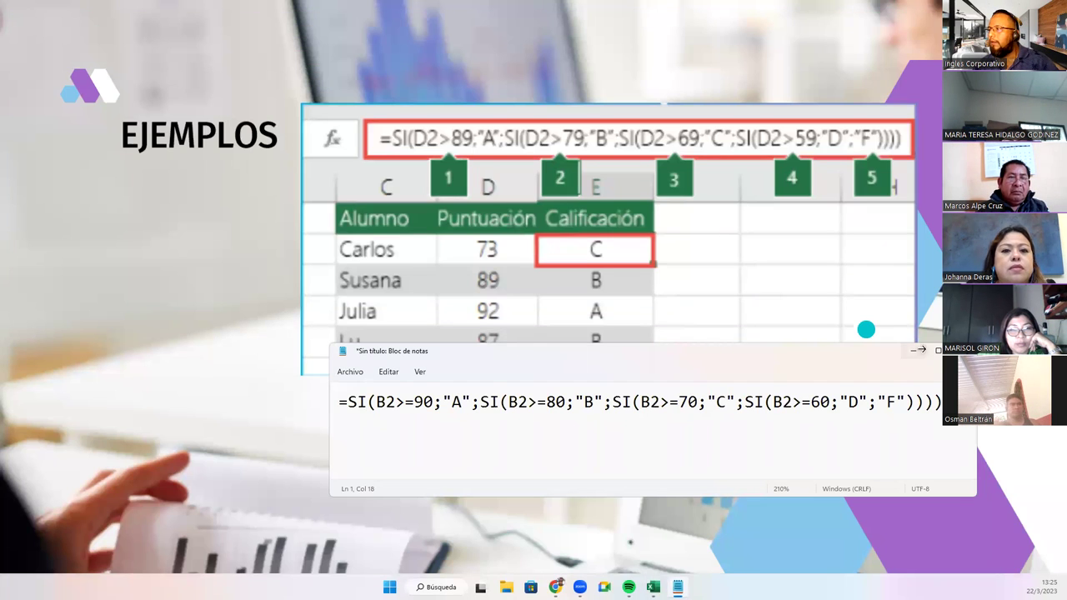
Step: Snip the commission formula and table from the EJEMPLOS slide
key(alt+Tab)
key(Right)
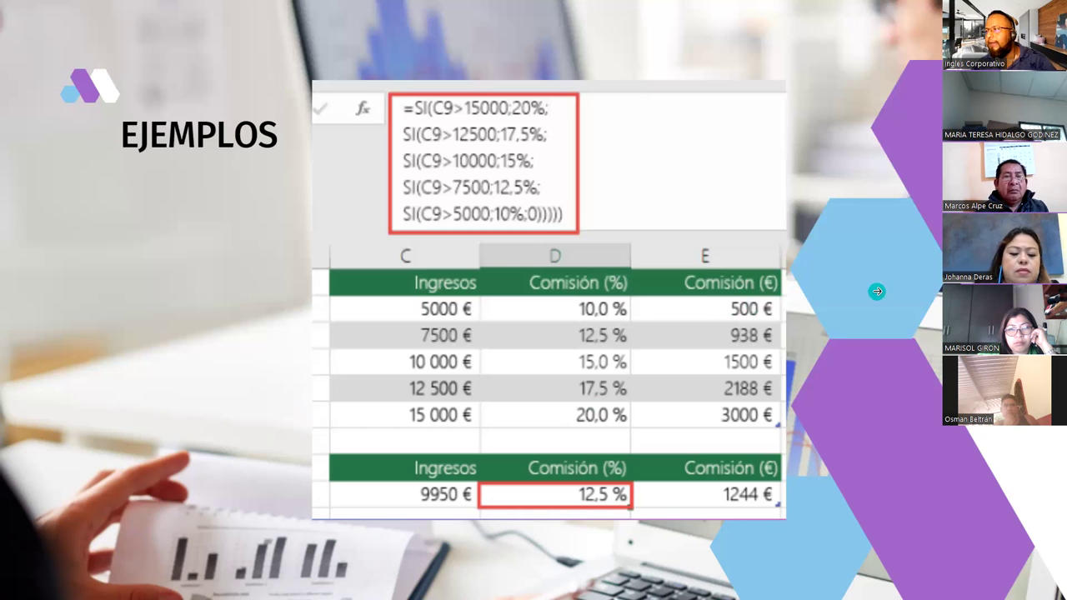
click(876, 291)
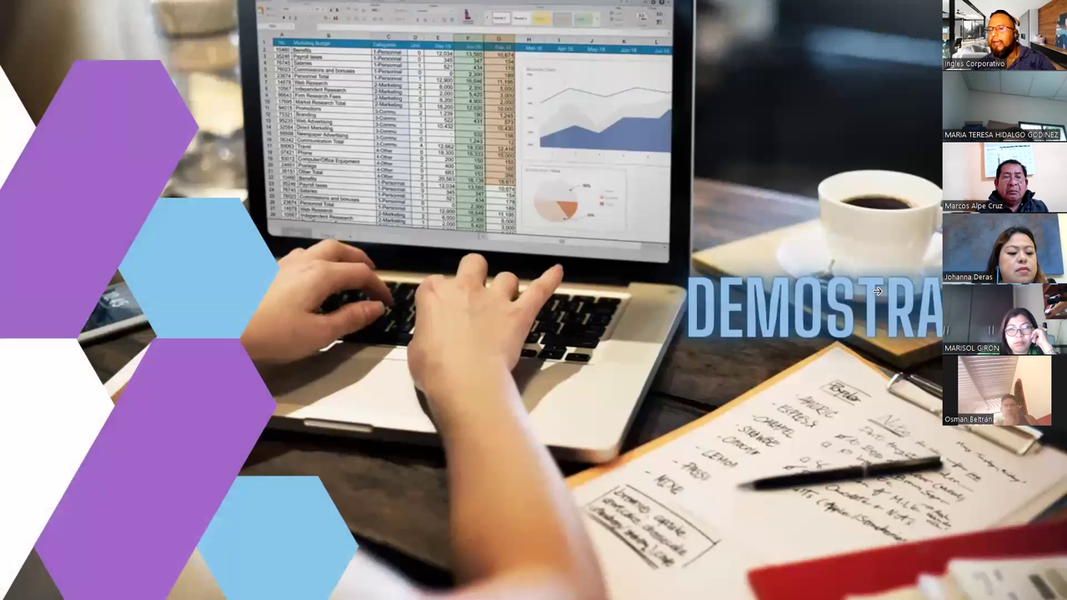
key(Right)
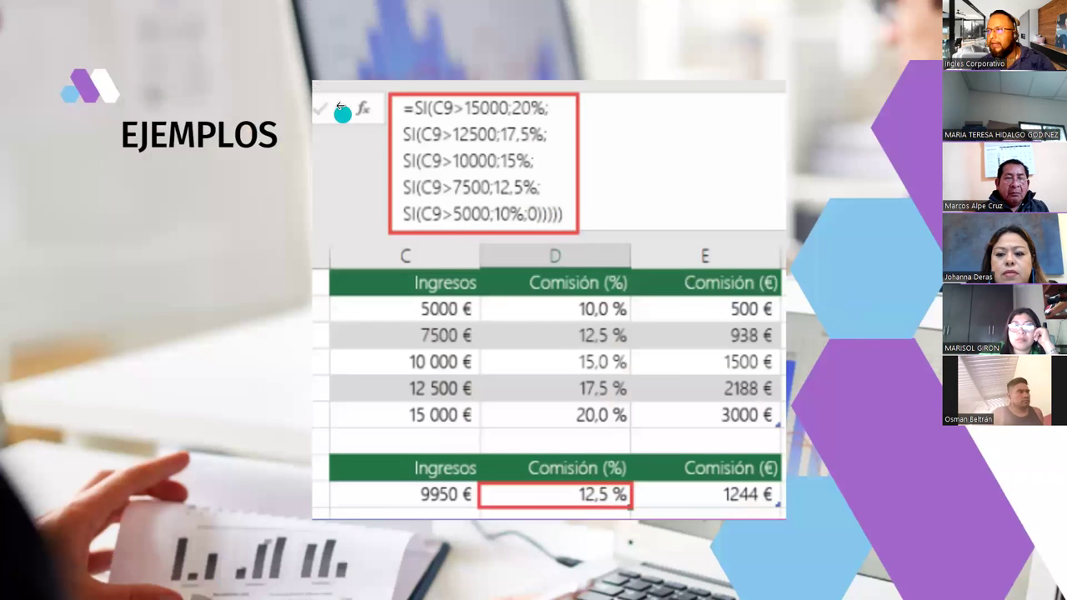
key(super+shift+s)
drag(312, 83, 785, 518)
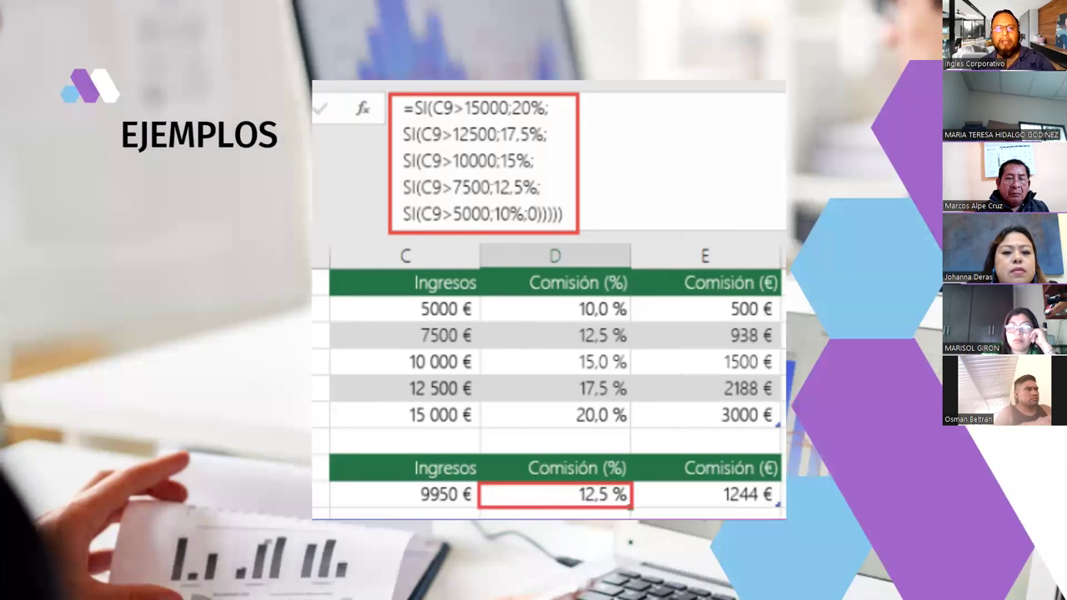
key(alt+Tab)
Step: Paste the captured formula picture near cell I23 and resize it smaller
scroll(292, 329, down, 5)
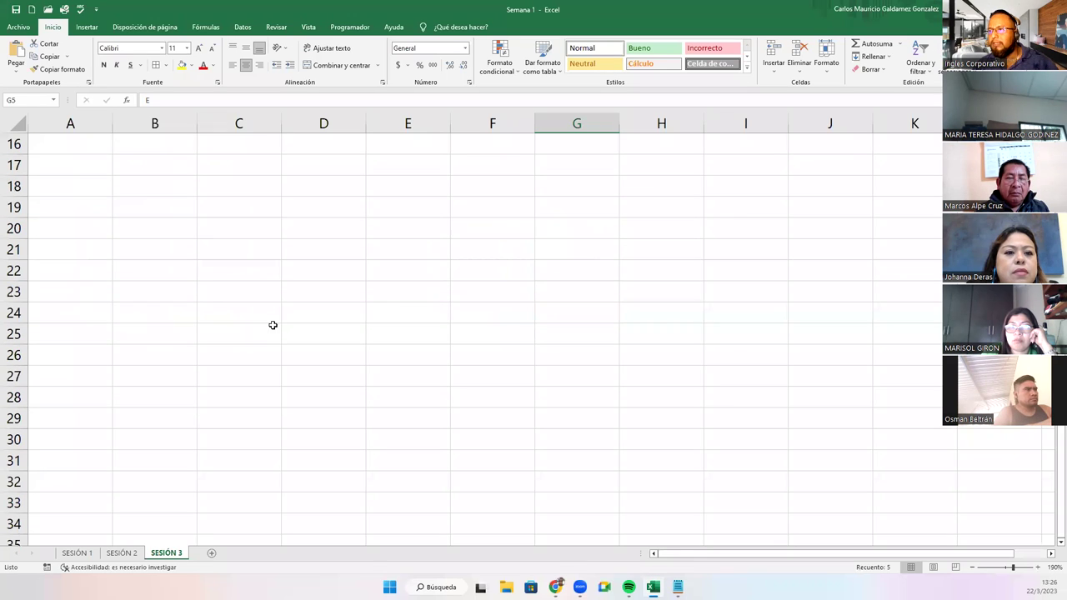
click(762, 286)
key(ctrl+v)
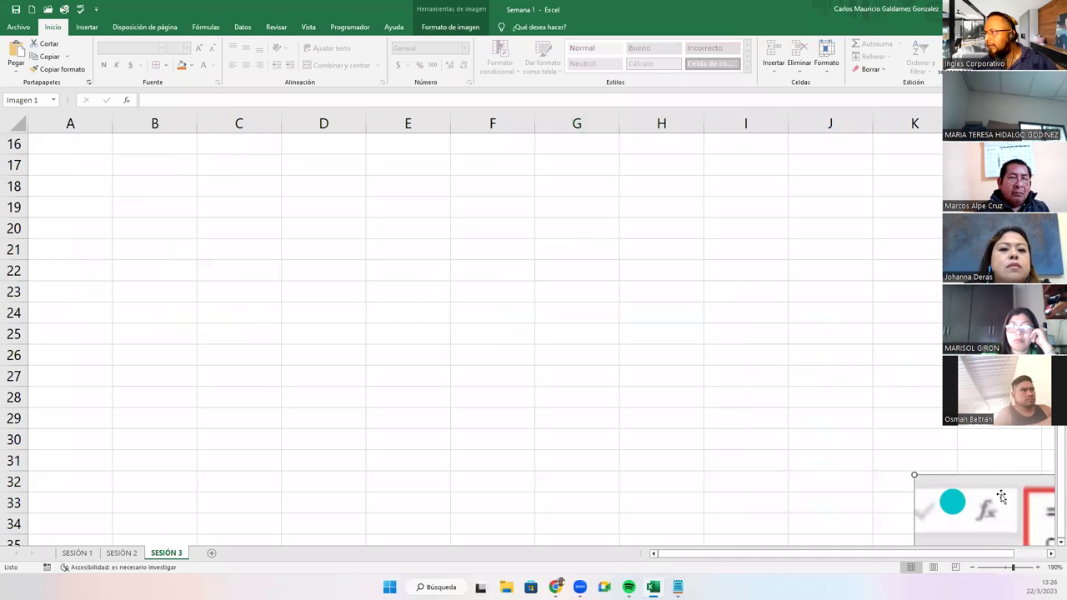
mouse_move(703, 282)
mouse_down()
mouse_move(655, 214)
mouse_move(679, 200)
mouse_move(664, 173)
mouse_up()
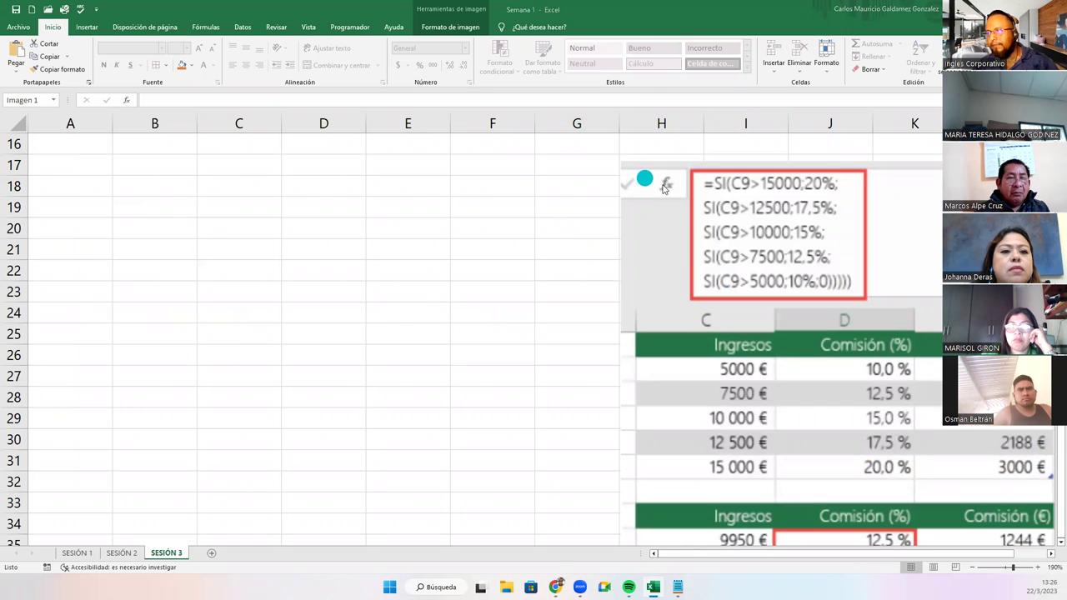
mouse_move(624, 162)
mouse_down()
mouse_move(908, 419)
mouse_move(754, 341)
mouse_move(870, 438)
mouse_up()
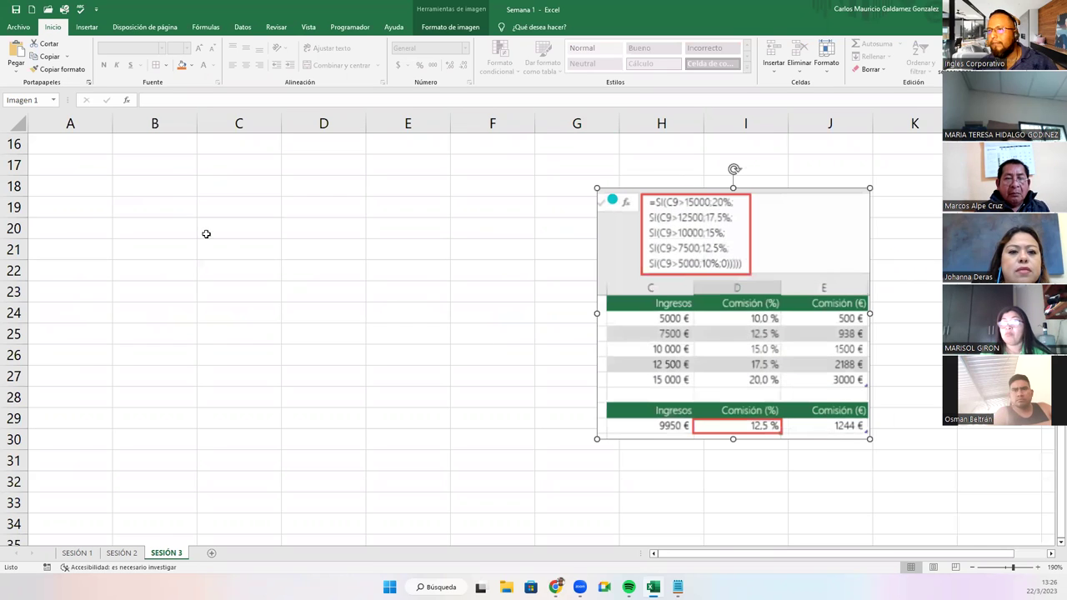
Step: Type headers INGRESOS in A17, COMISIÓN (%) in B17, and begin COMISION ($ in C17
click(74, 168)
text(INGRESOS)
key(Tab)
text(COMIS)
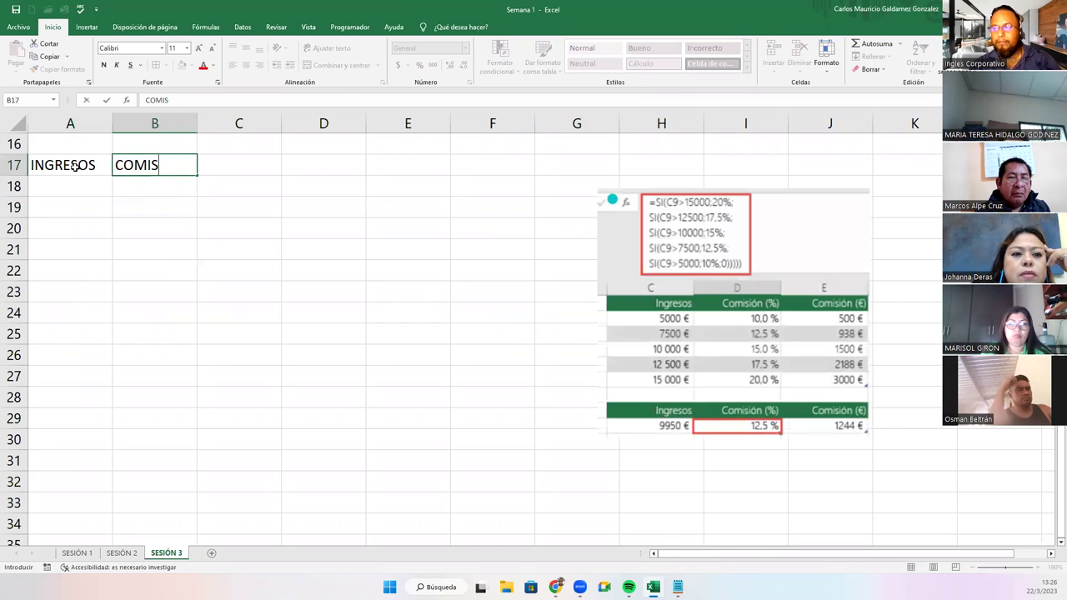
text(IÓN ()
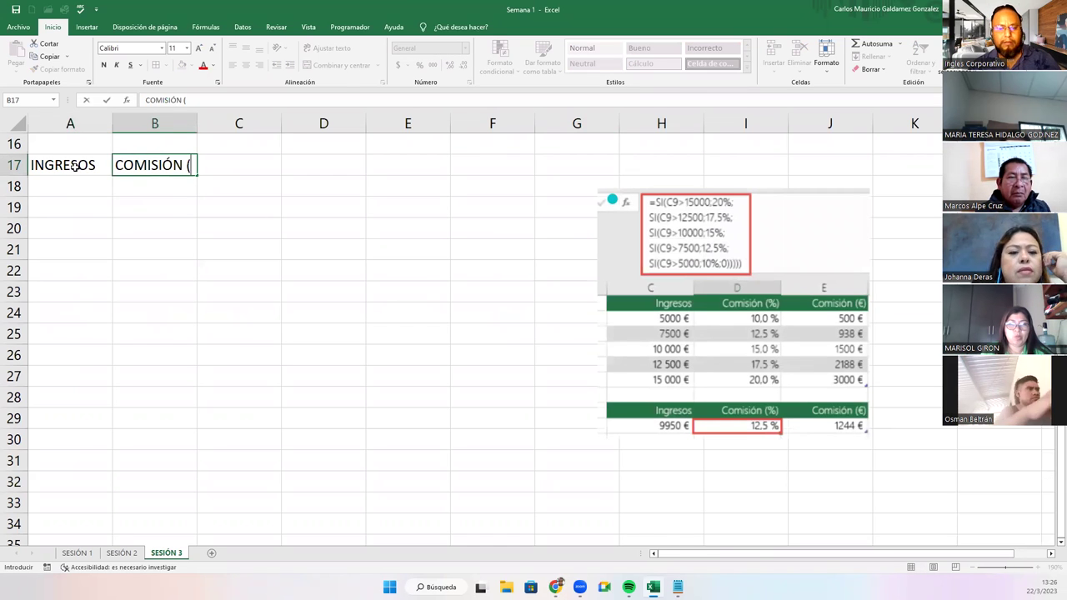
text(%))
key(Tab)
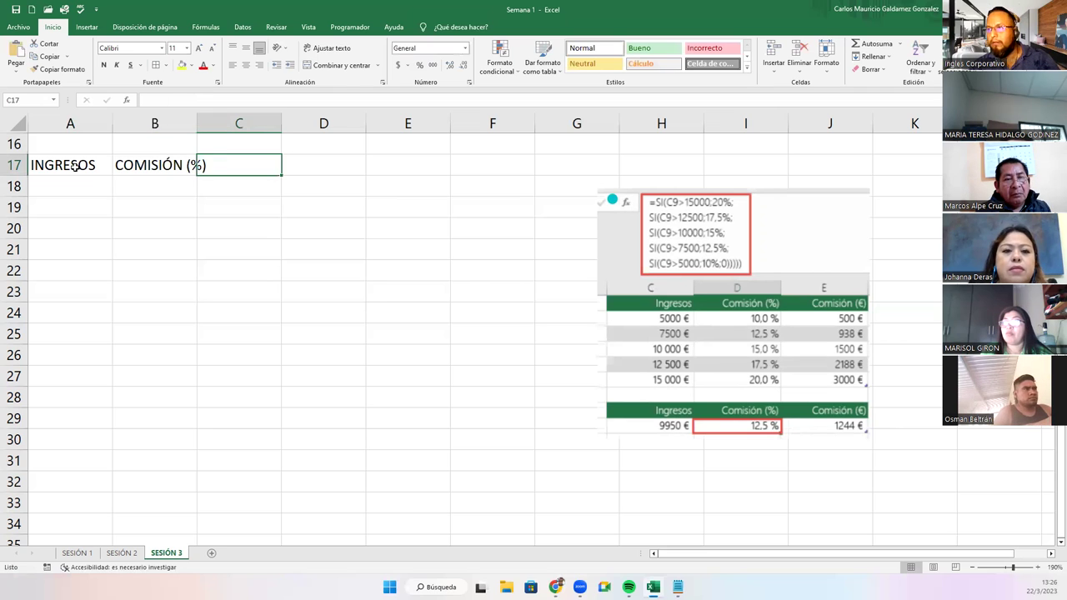
text(COMISION ()
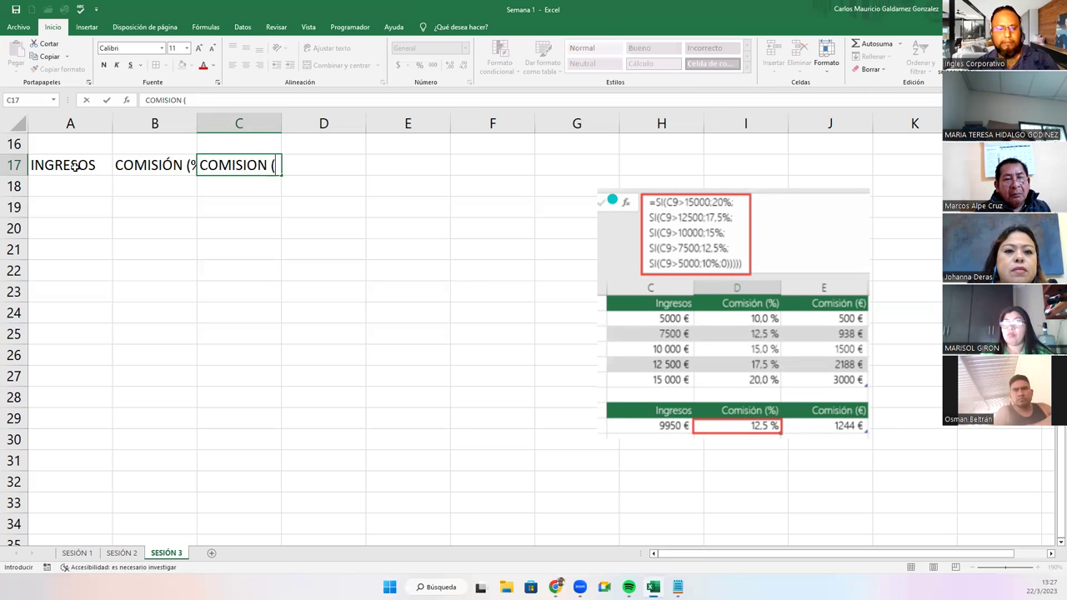
text($)
Step: Finish the COMISION ($) header and autofit columns B and C to their headers
key(Return)
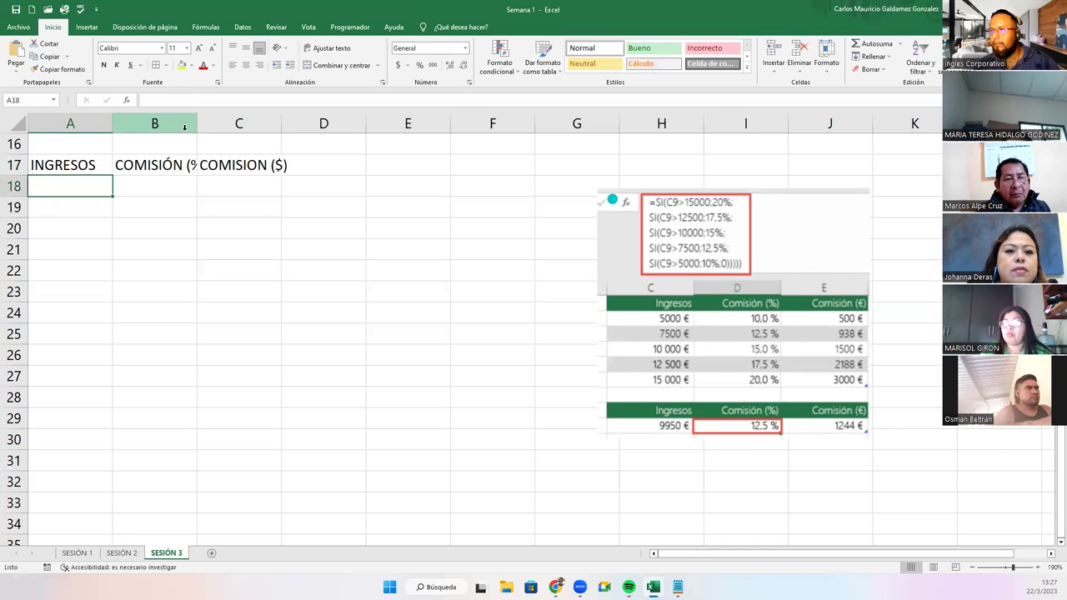
double_click(197, 123)
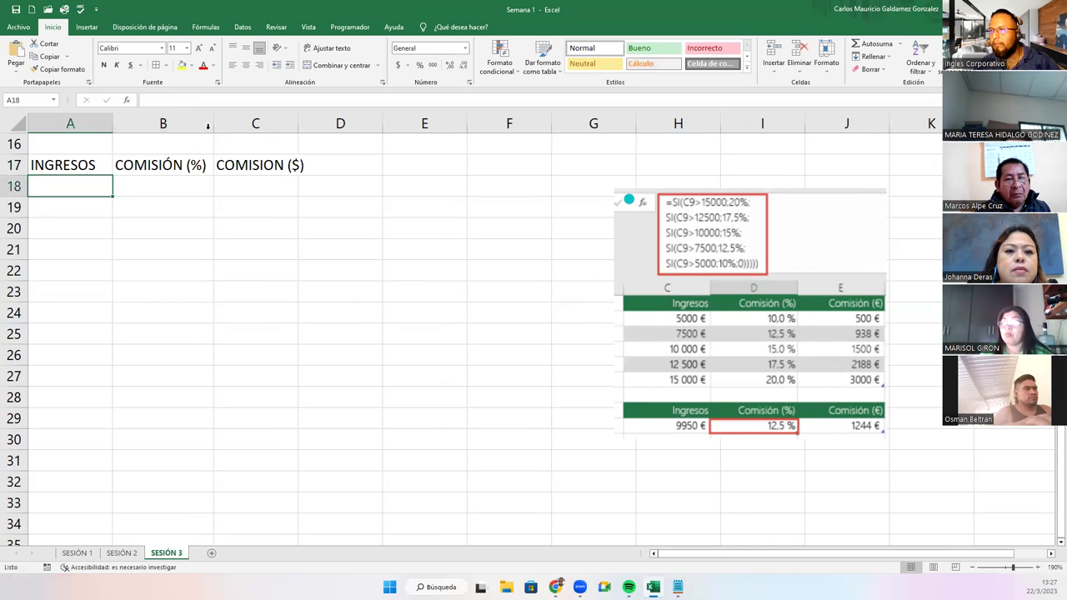
double_click(297, 123)
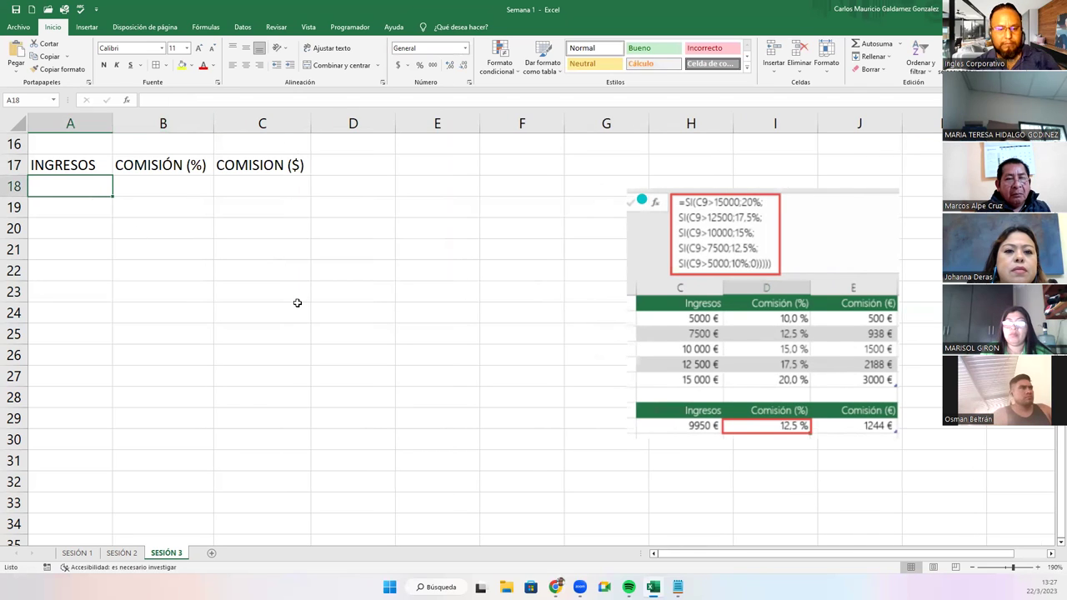
Step: Enter incomes 5000, 7500, 10000 and 12500 in A18:A21
text(5000)
key(Return)
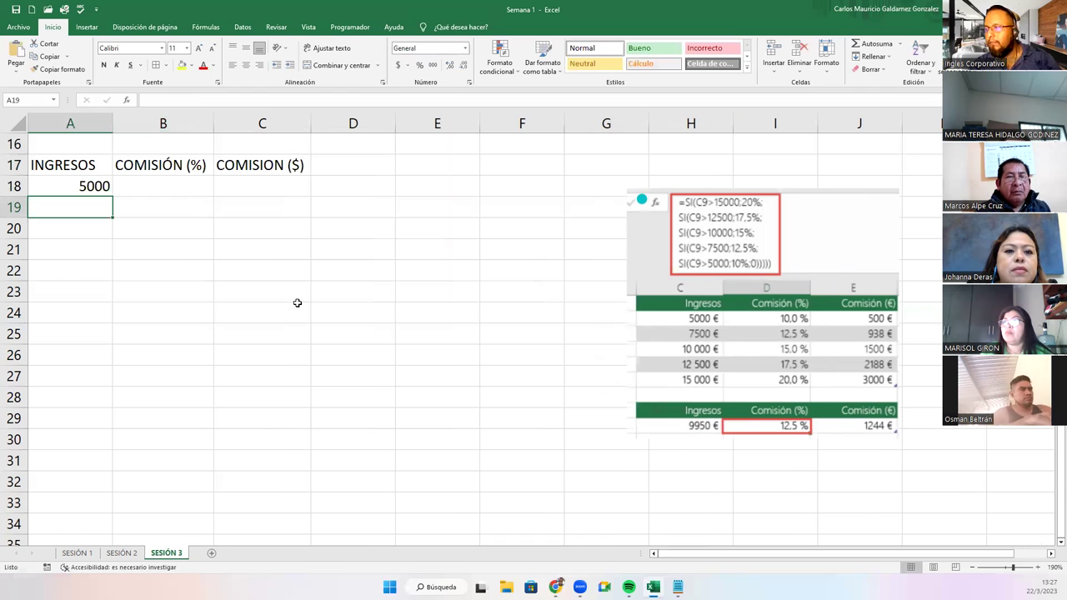
text(7500)
key(Return)
text(10000)
key(Return)
text(12500)
key(Return)
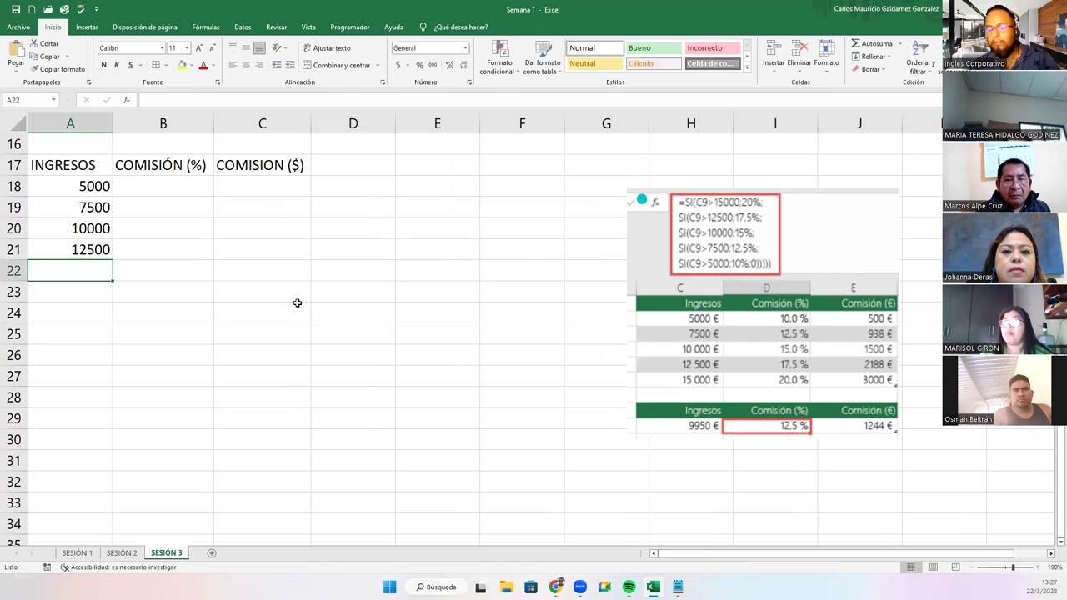
Step: Continue the incomes with 15000, 4800, 9800 and 11450 in A22:A25
text(15000)
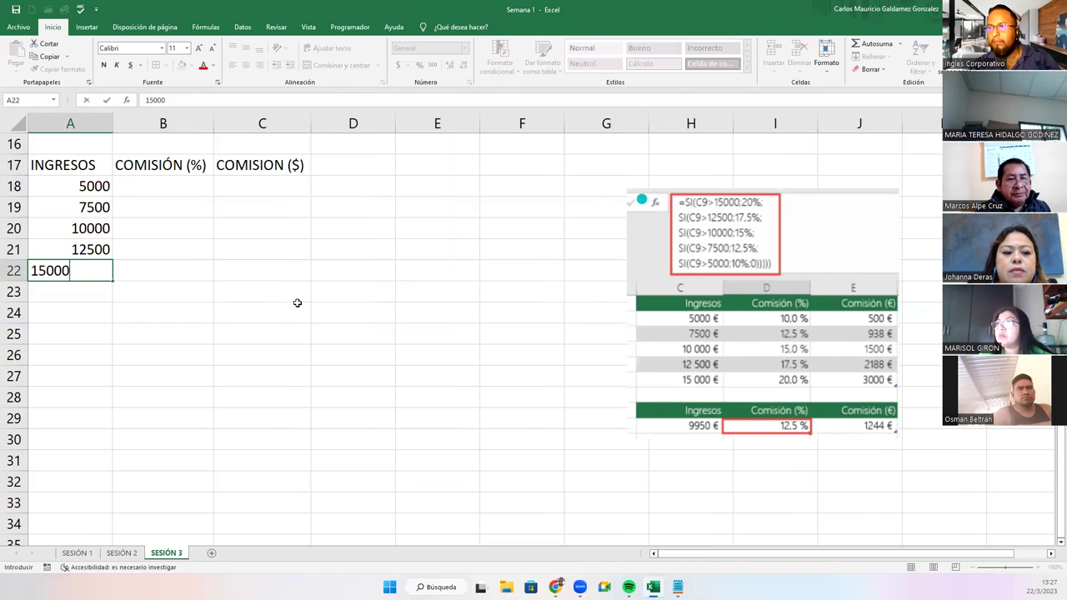
key(Return)
text(4800)
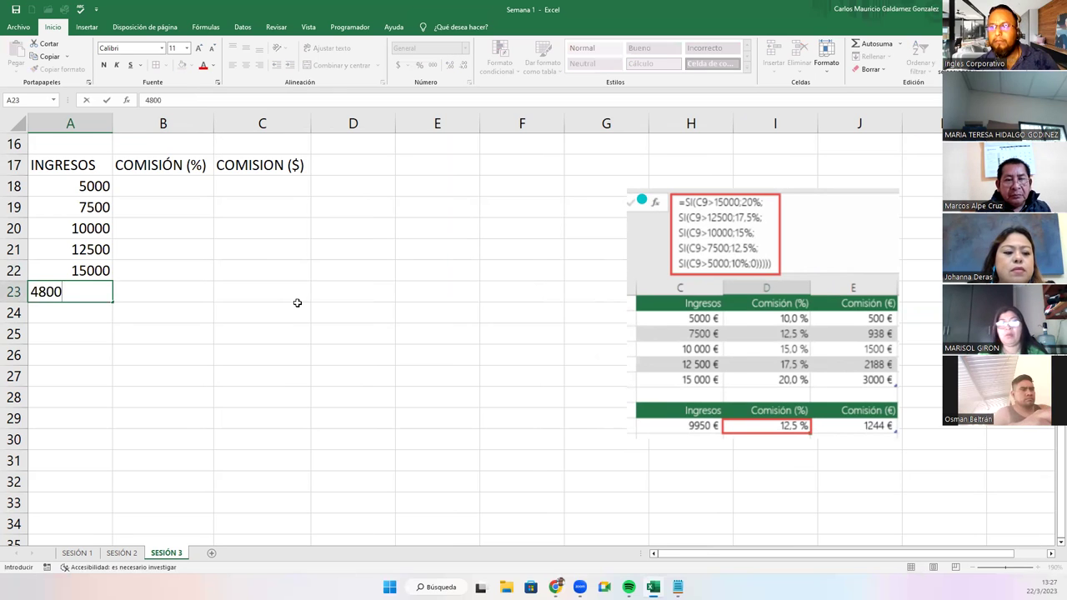
key(Return)
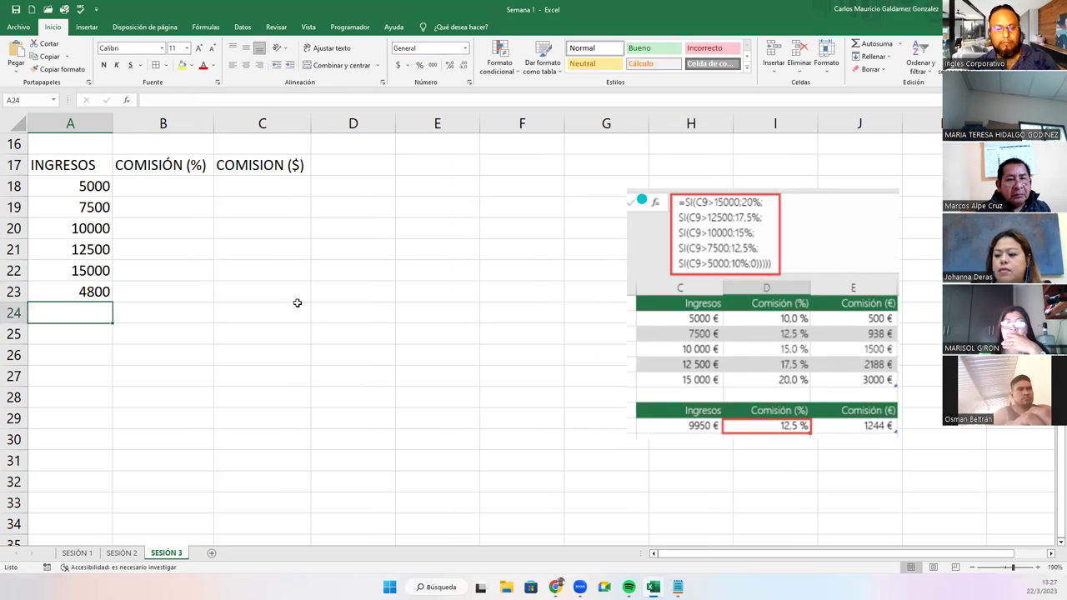
text(9800)
key(Return)
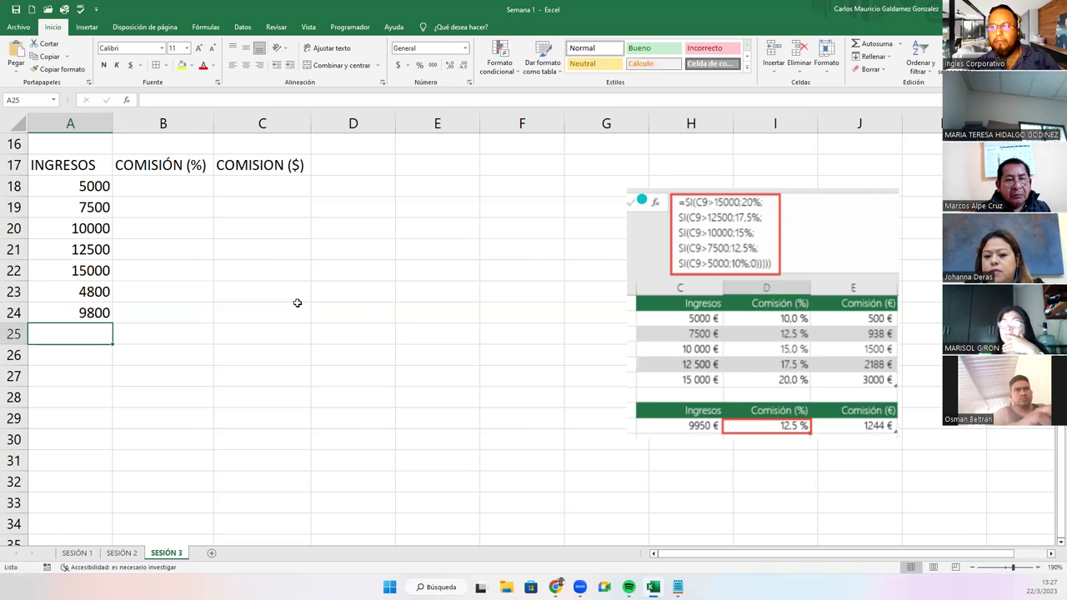
text(114)
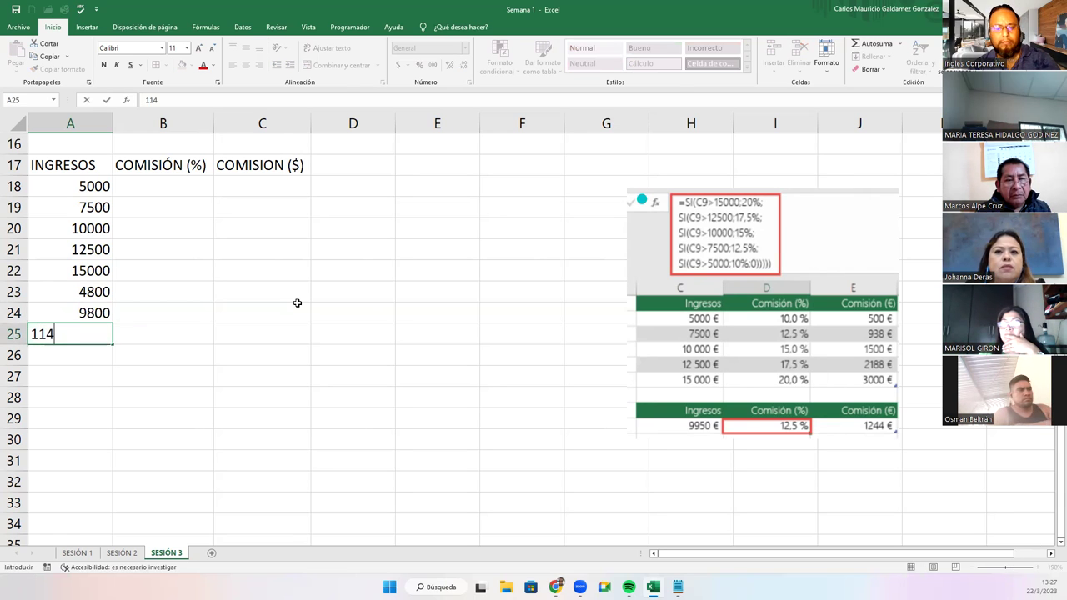
key(Return)
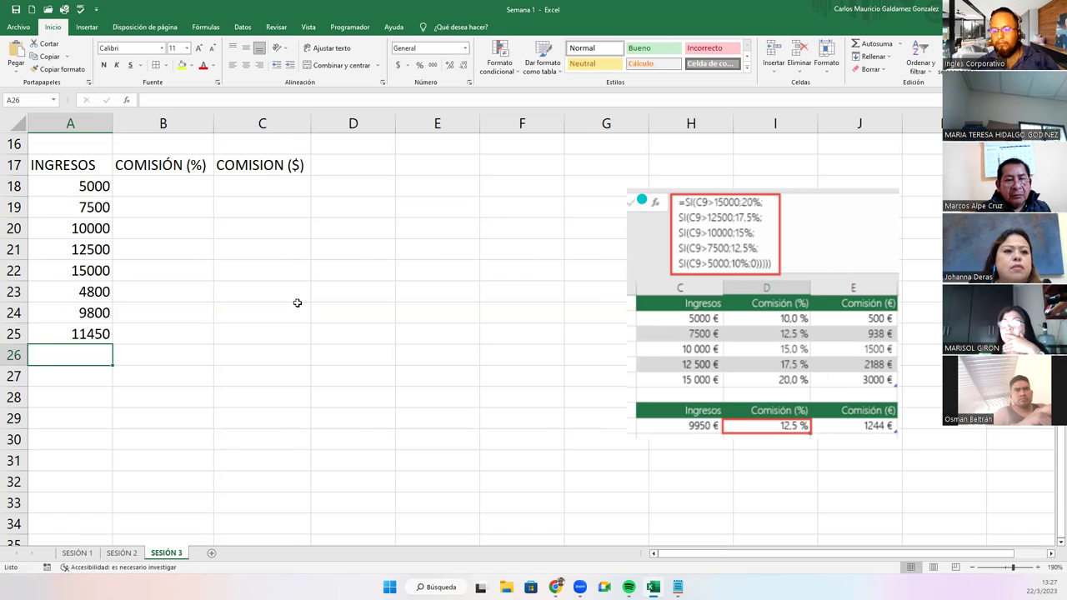
Step: Add the final incomes 9950 and 14000 in A26:A27
key(Right)
key(Up)
key(Up)
key(Up)
key(Up)
key(Up)
key(Up)
key(Up)
key(Up)
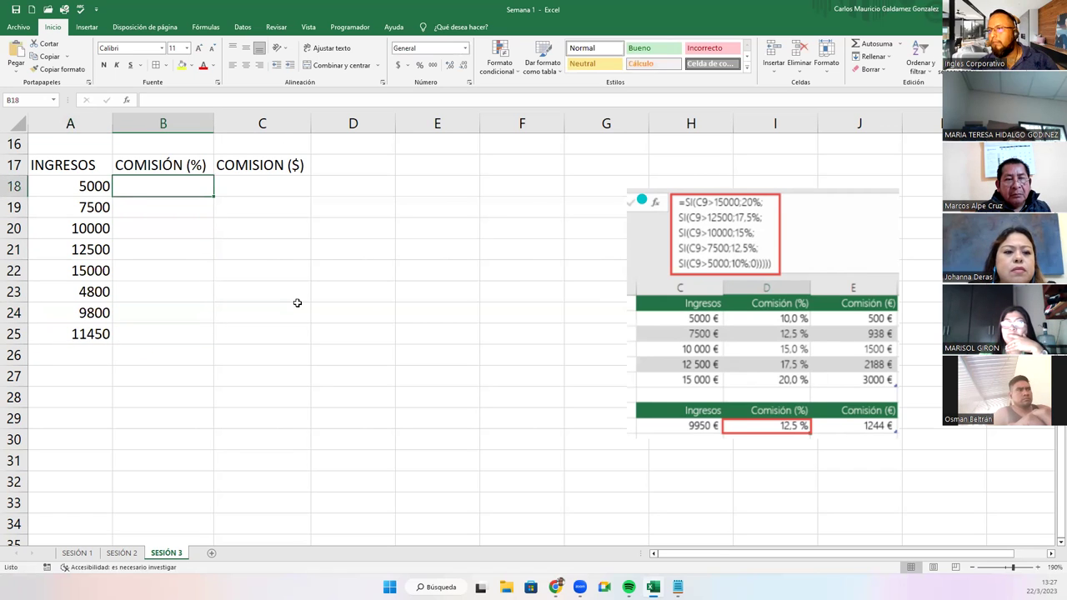
key(Right)
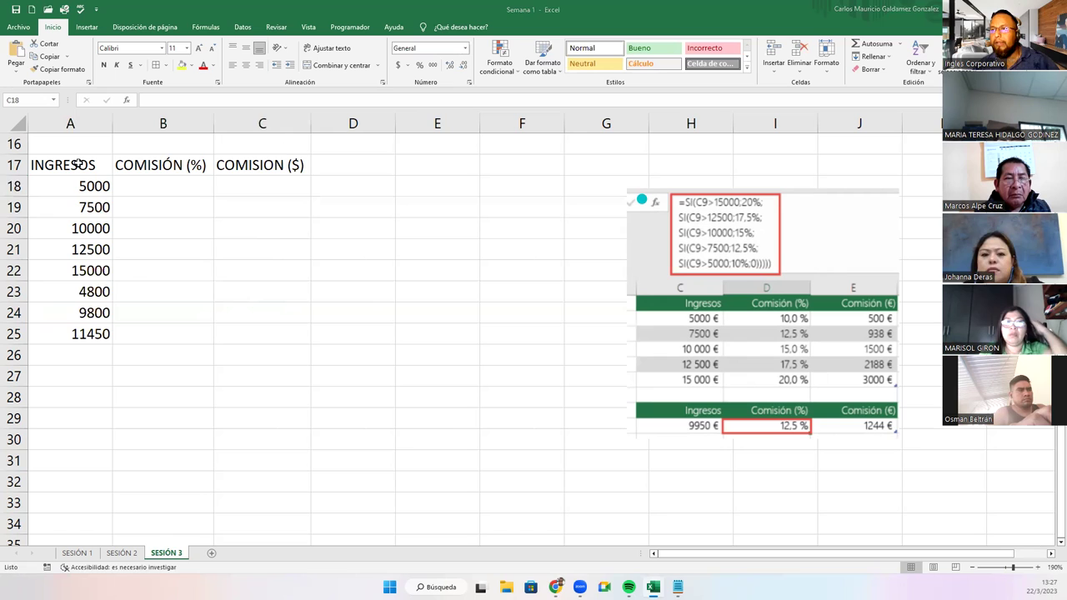
drag(76, 186, 75, 333)
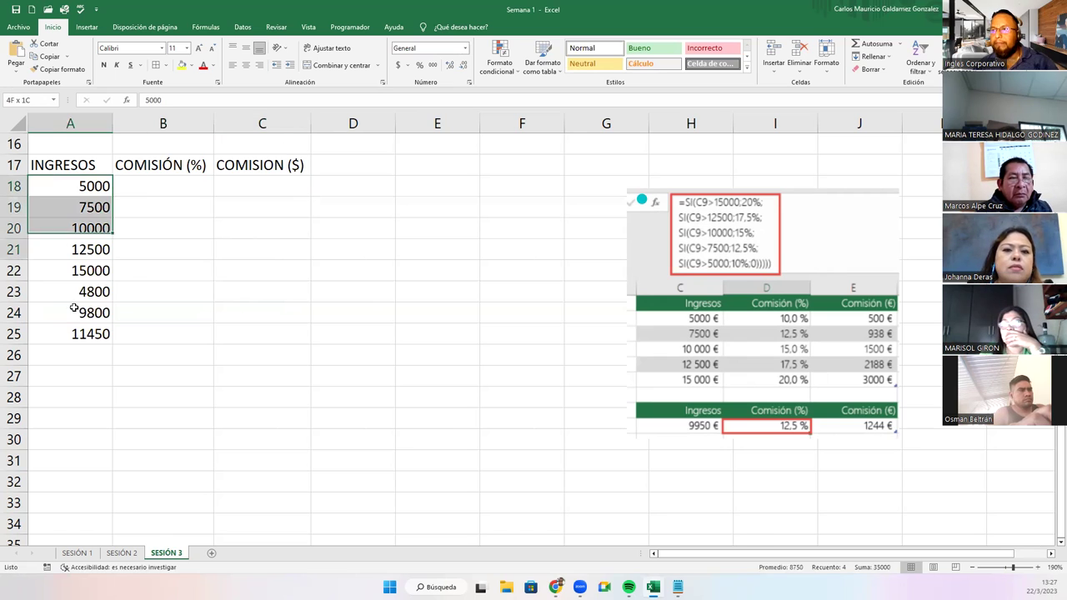
click(78, 354)
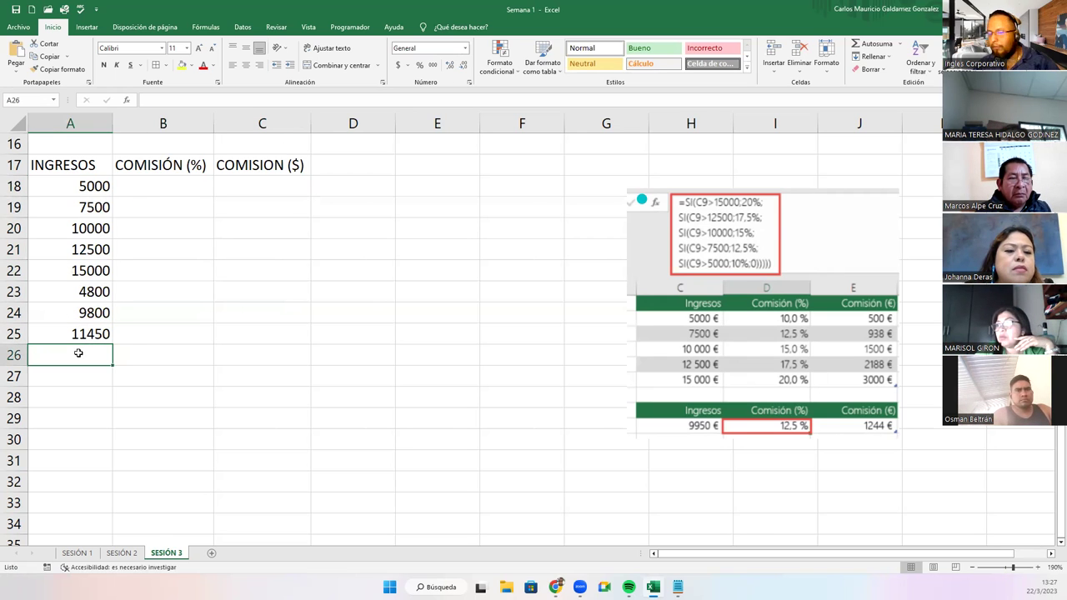
text(9950)
key(Return)
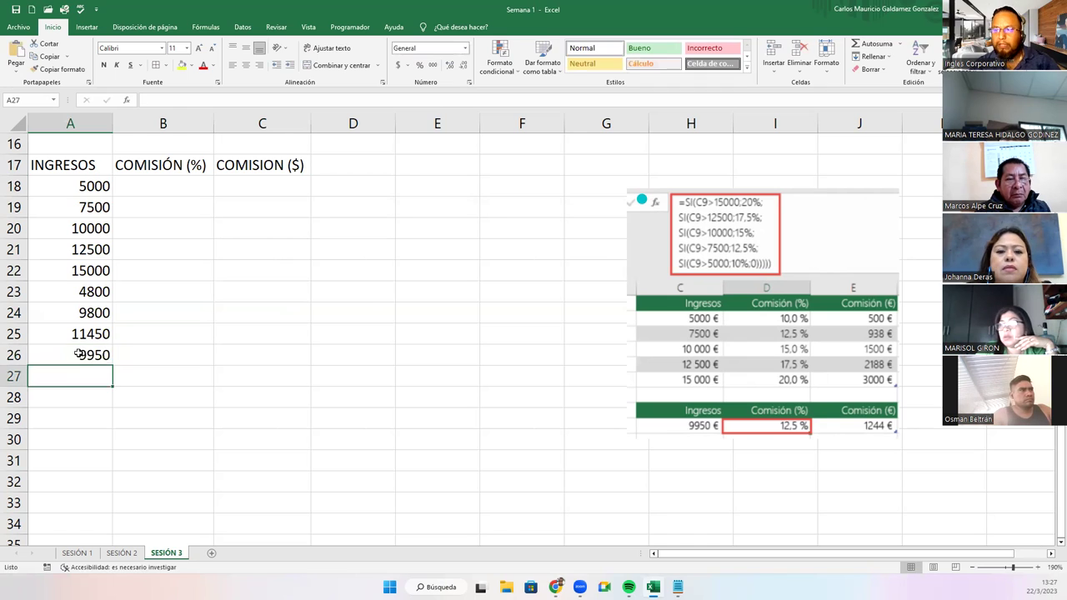
text(14000)
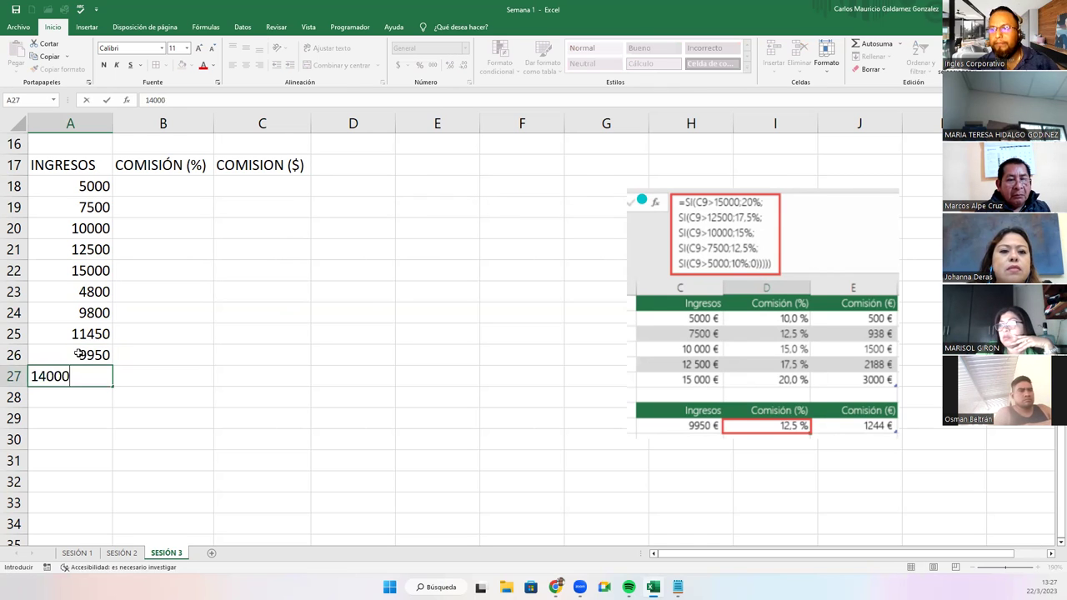
key(Return)
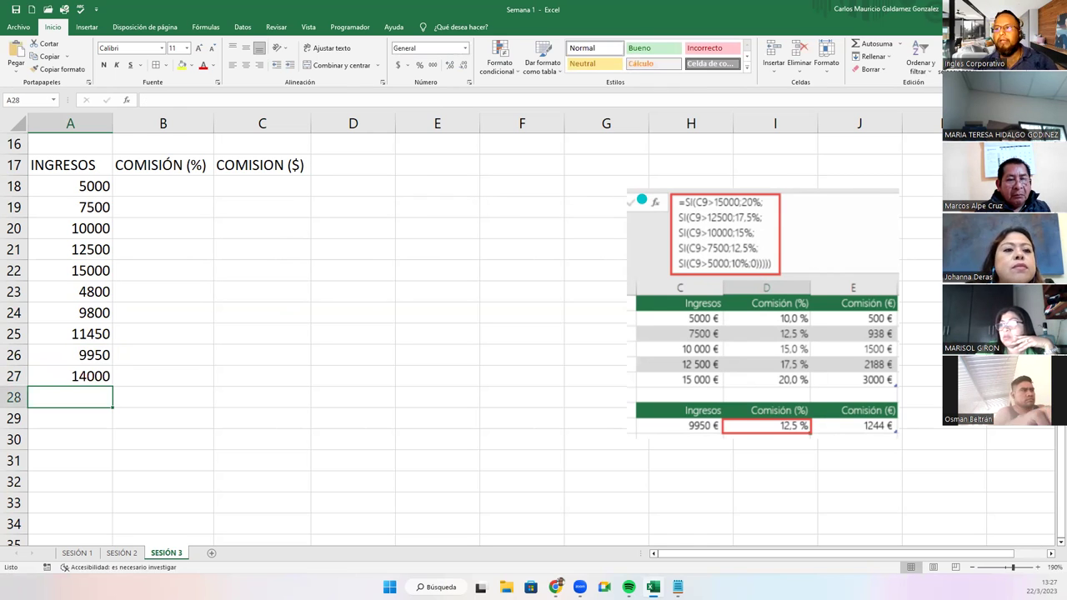
Step: Apply All Borders to the table A17:C27
drag(84, 164, 239, 370)
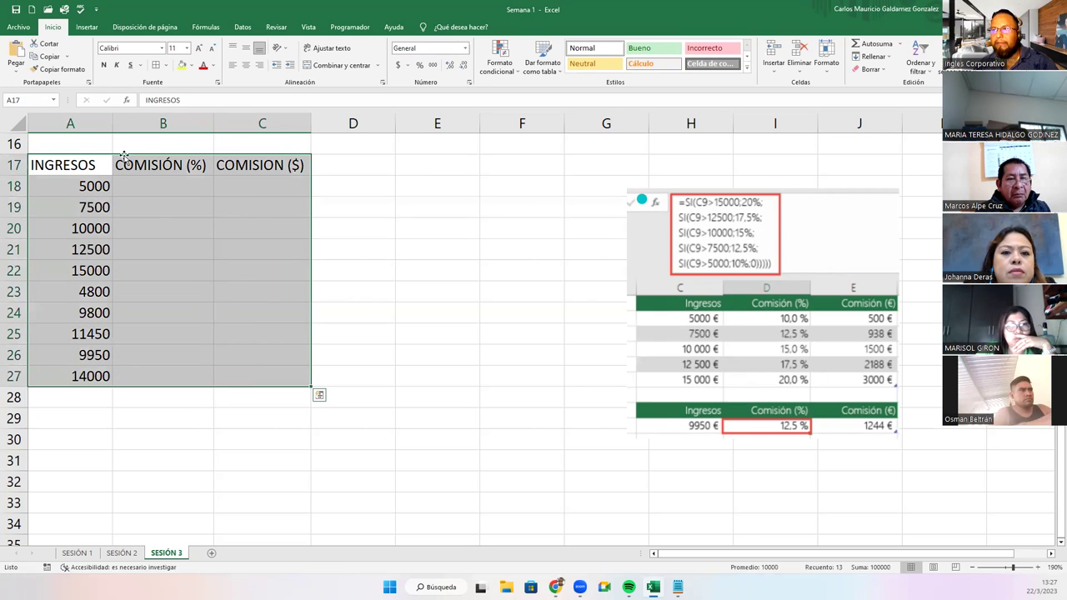
click(155, 65)
click(149, 229)
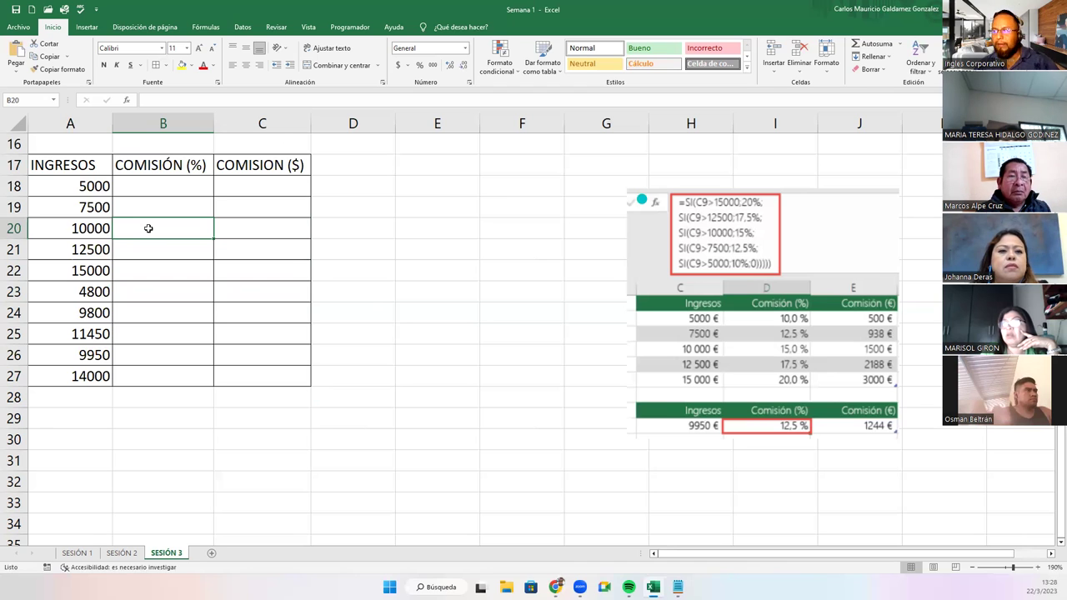
Step: Snip the bordered table area, then select the data cells A18:C27
click(660, 364)
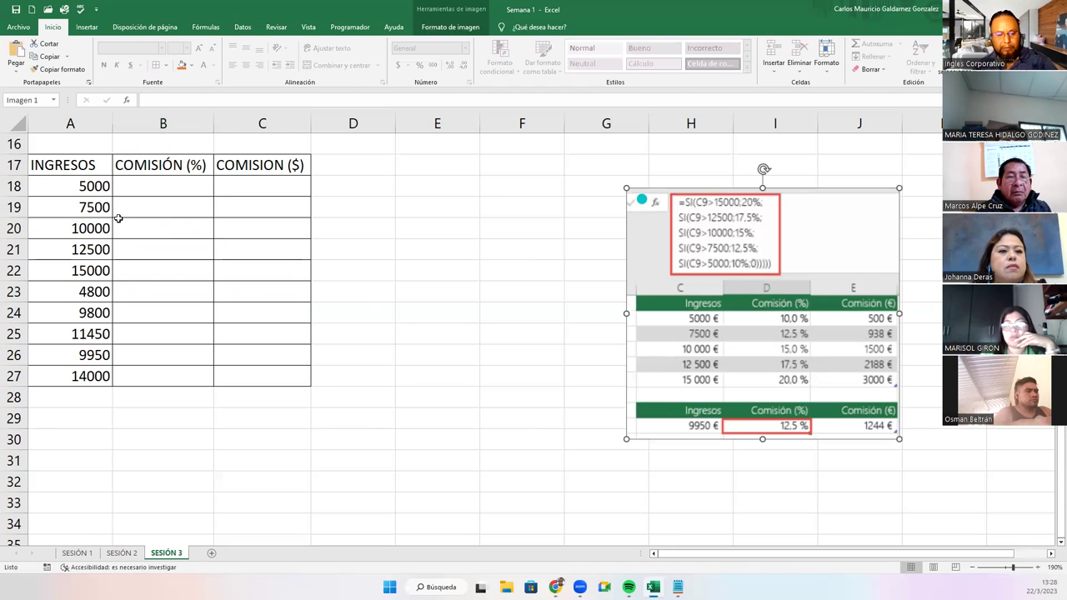
key(shift+super+s)
mouse_move(3, 150)
mouse_down()
mouse_move(296, 415)
mouse_move(325, 412)
mouse_up()
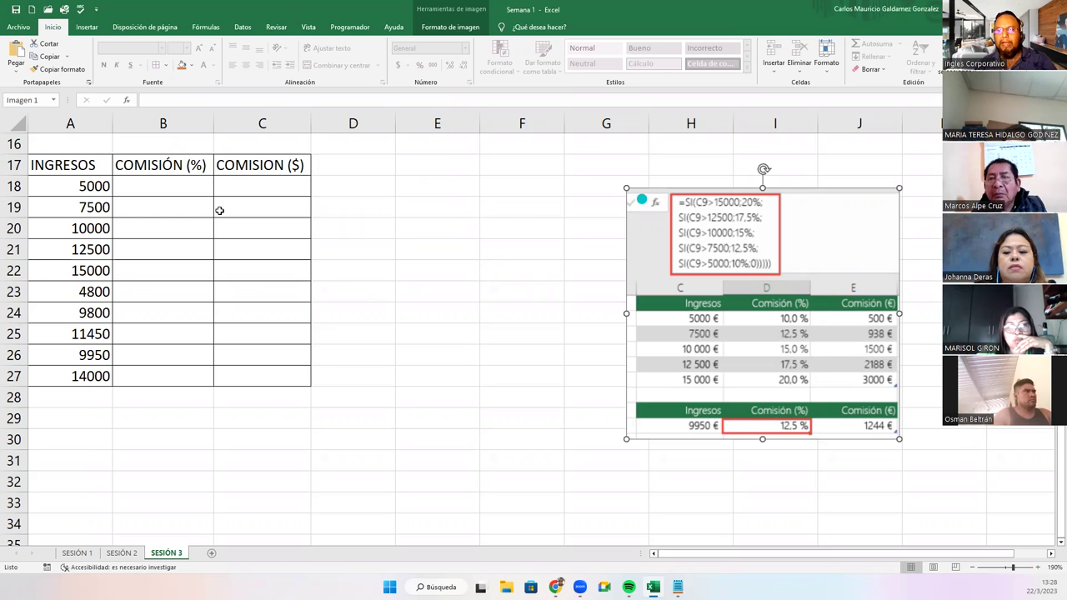
drag(71, 185, 275, 375)
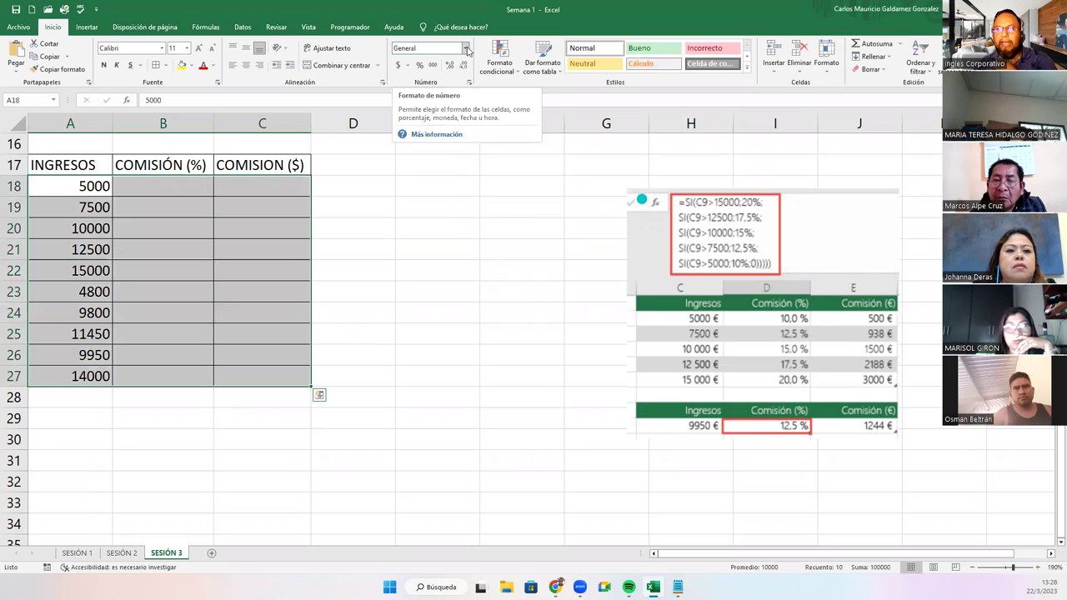
Step: Format the incomes in Contabilidad (accounting) style and autofit column A to show them
click(468, 52)
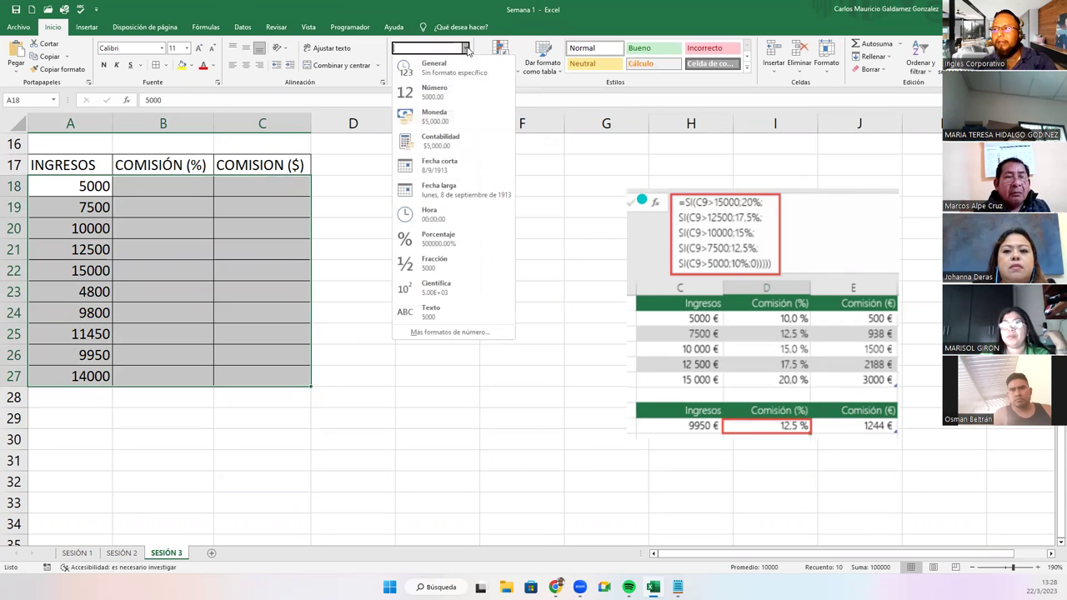
click(425, 136)
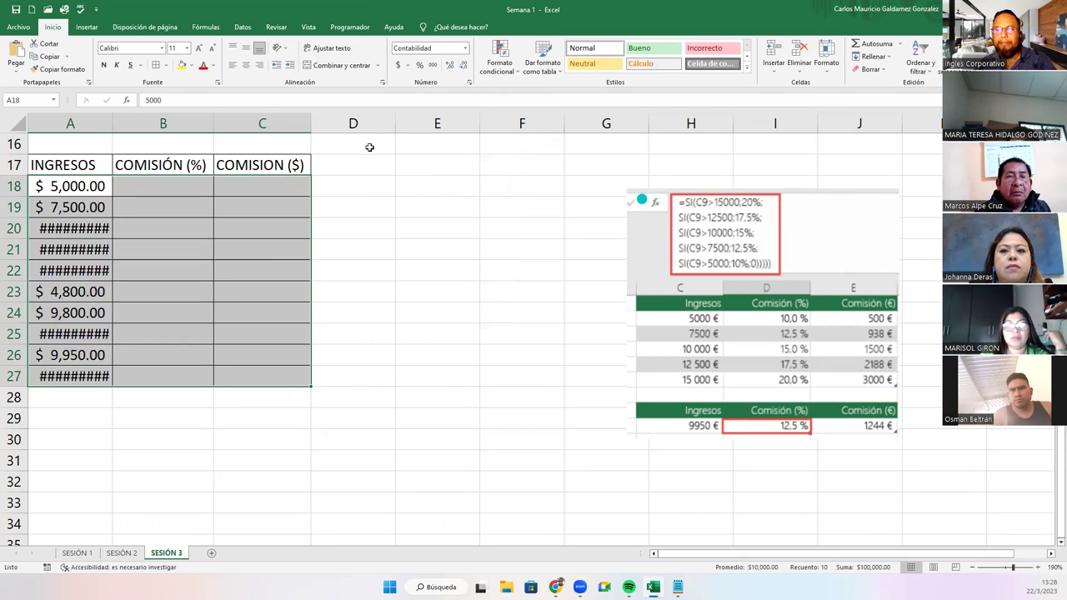
double_click(112, 123)
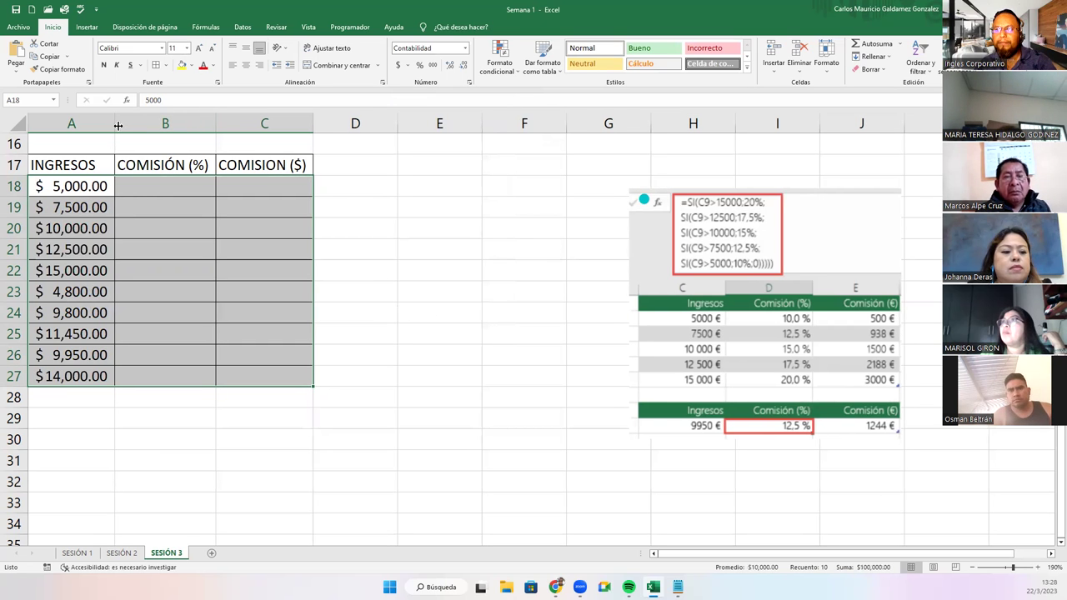
scroll(200, 254, up, 2)
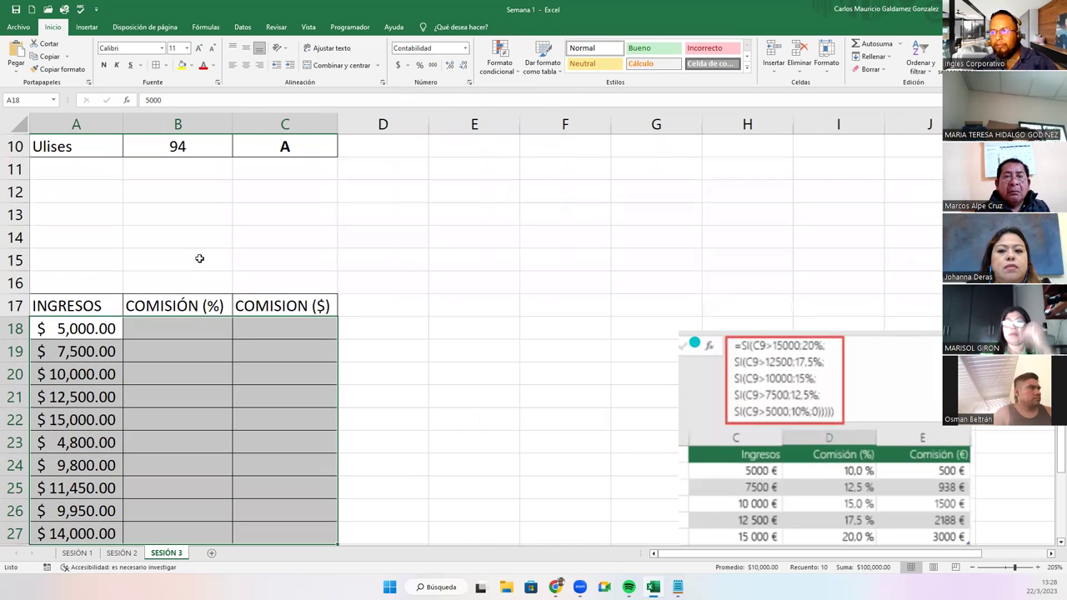
ctrl+scroll(207, 261, up, 3)
ctrl+scroll(208, 264, up, 1)
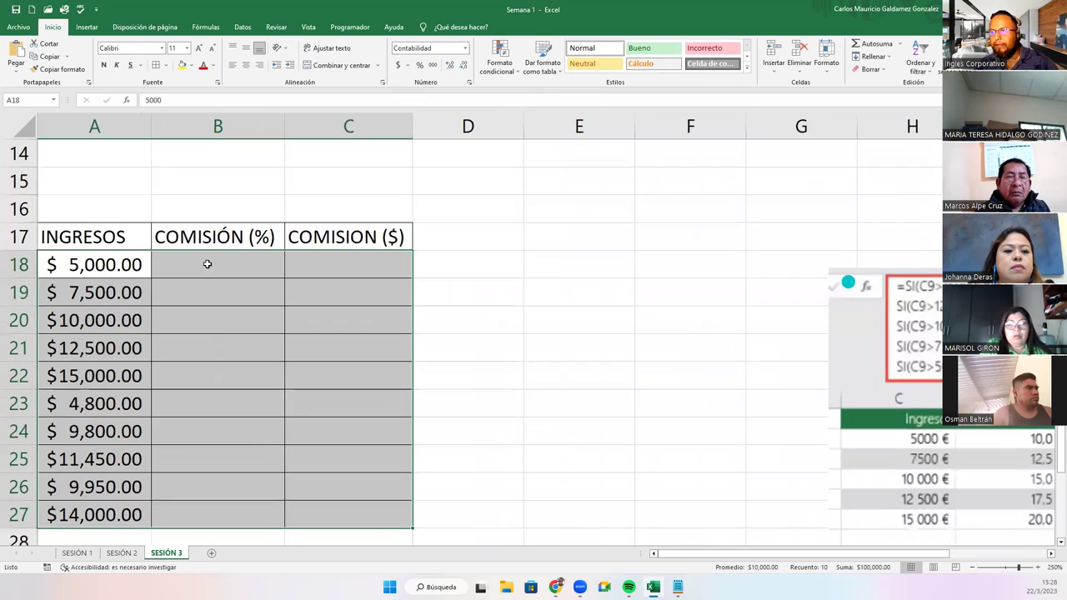
scroll(211, 264, down, 4)
scroll(399, 280, down, 1)
scroll(399, 280, up, 5)
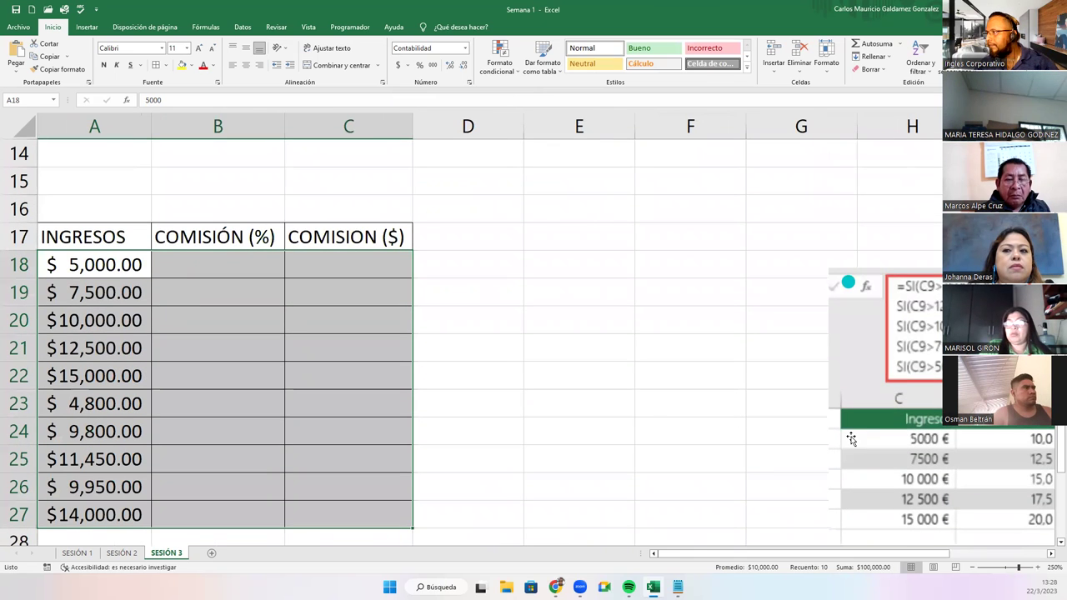
scroll(1051, 543, down, 1)
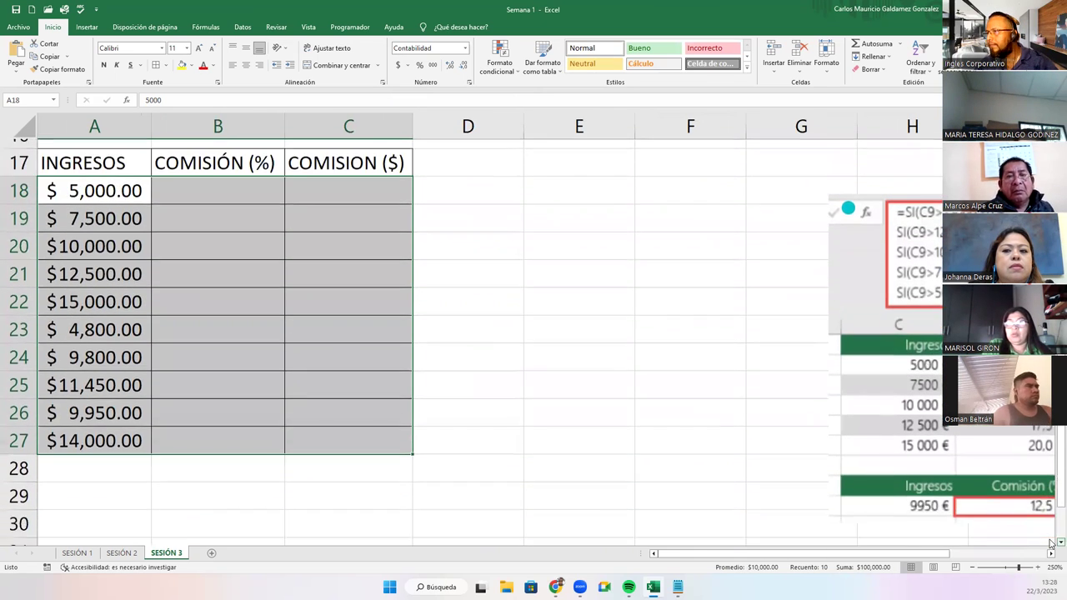
Step: Crop off the example tables and side margins, keeping the nested SI formula, and shift it right
mouse_move(944, 419)
mouse_down()
mouse_move(786, 389)
mouse_move(716, 400)
mouse_up()
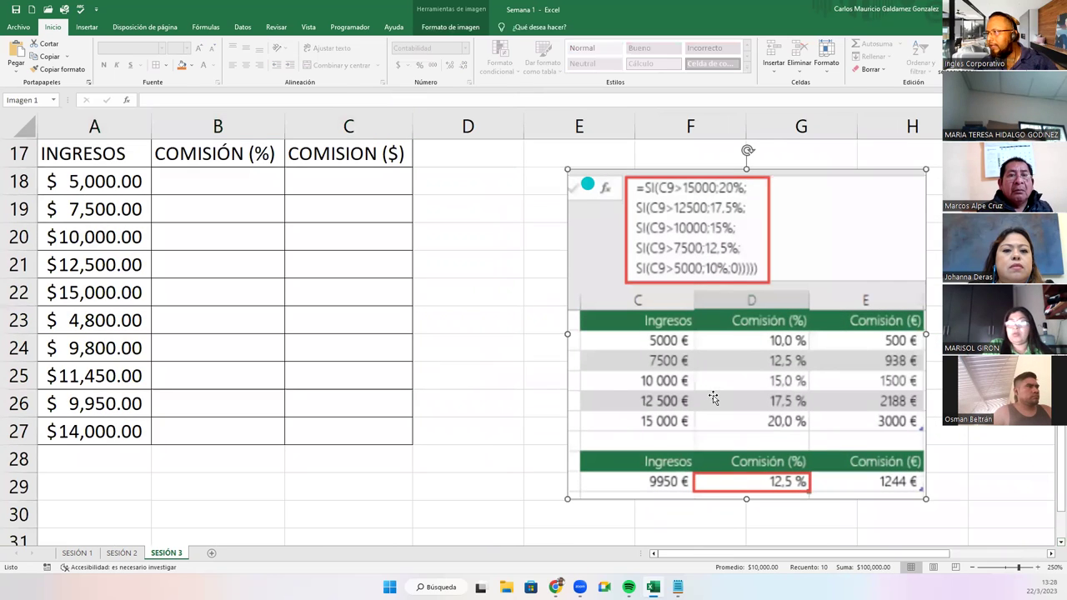
click(942, 56)
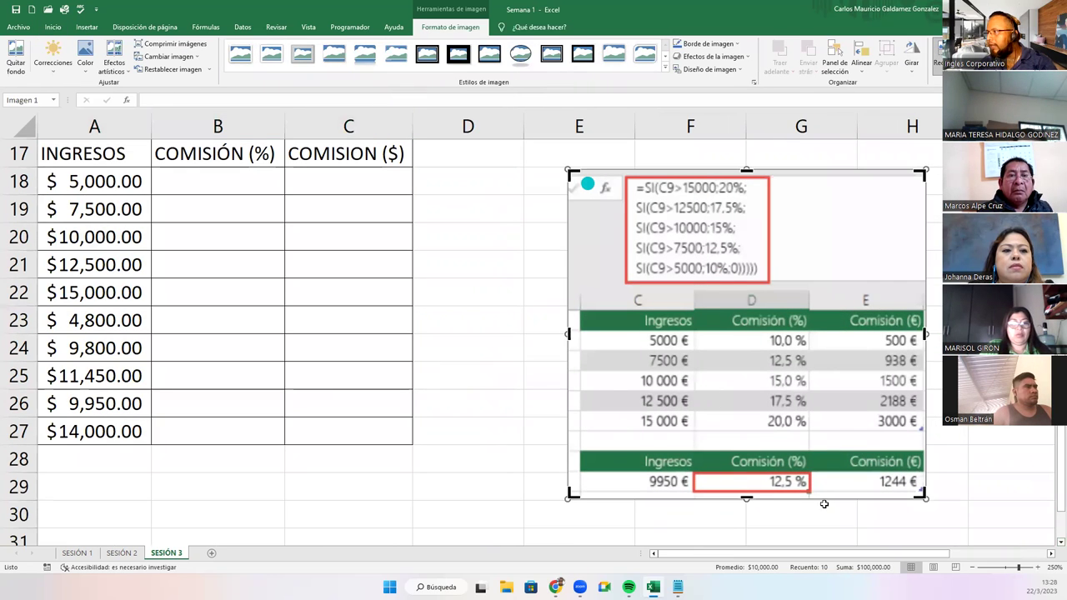
drag(747, 472, 754, 286)
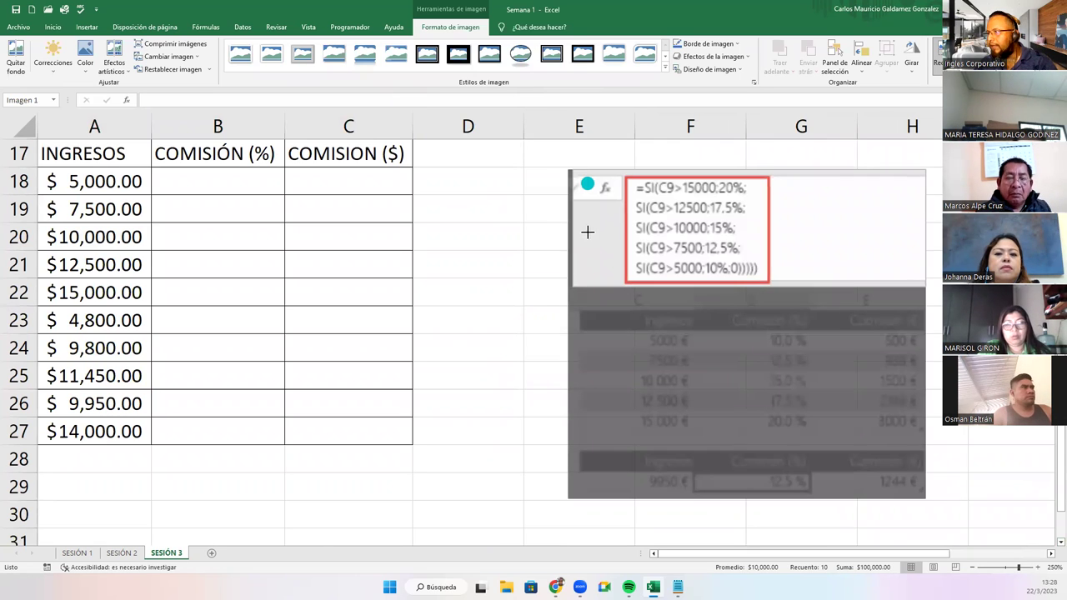
drag(570, 228, 626, 229)
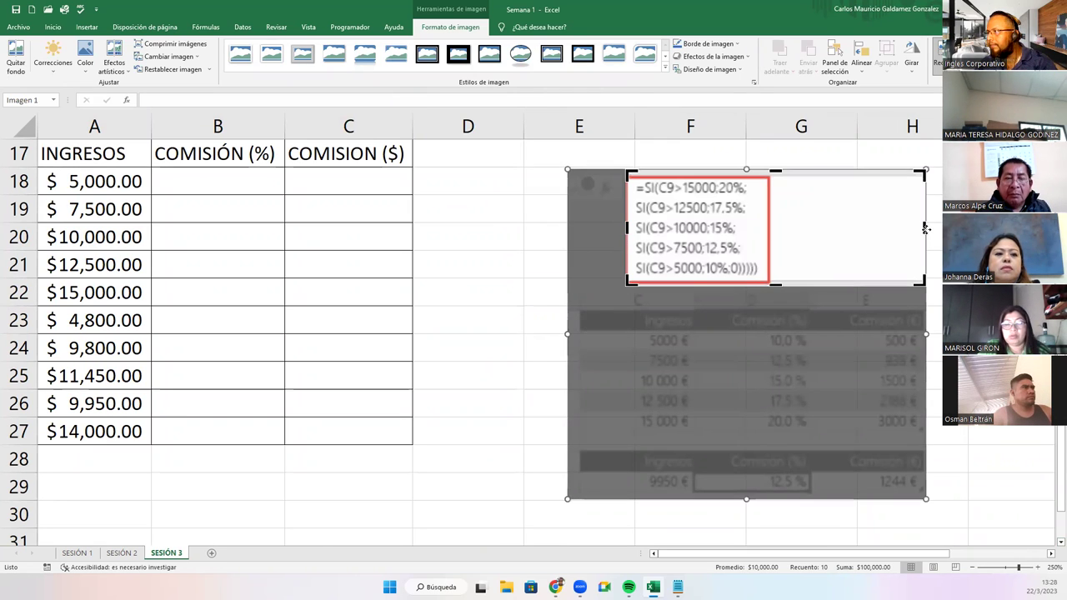
drag(923, 228, 771, 228)
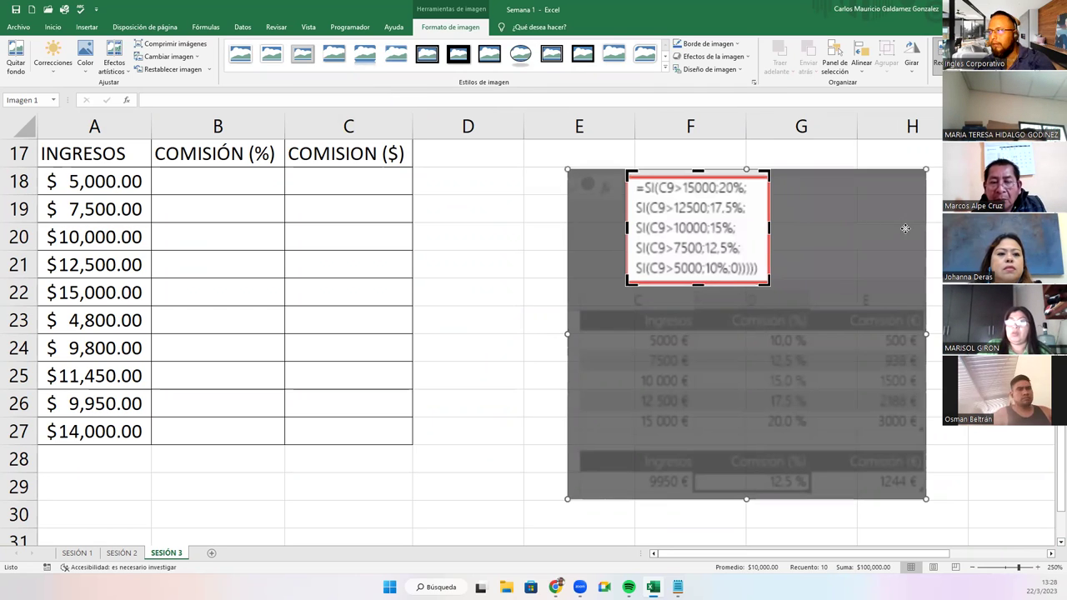
click(867, 228)
mouse_move(727, 227)
mouse_down()
mouse_move(863, 272)
mouse_move(960, 250)
mouse_up()
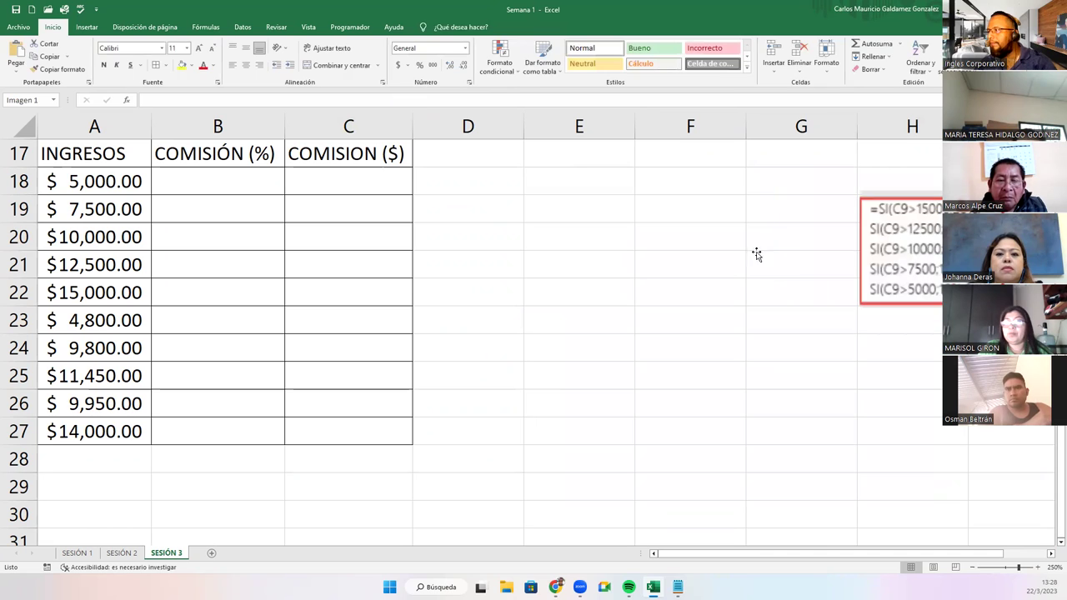
Step: Enter the title 'Tabla de Valores' in cell E21
click(576, 272)
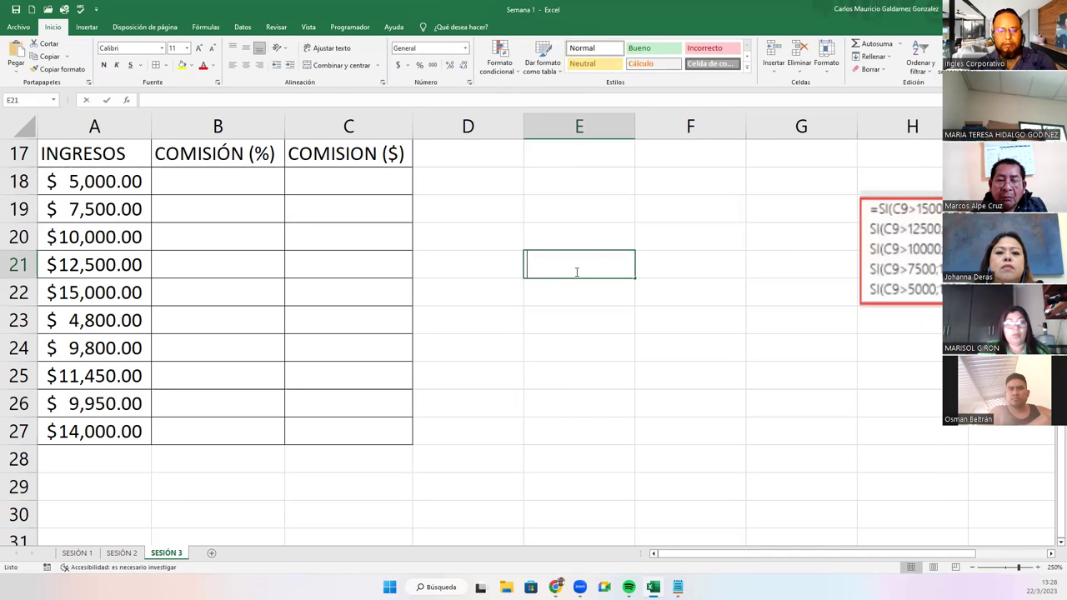
text(tABLA e)
key(BackSpace)
text(de Valores)
key(Return)
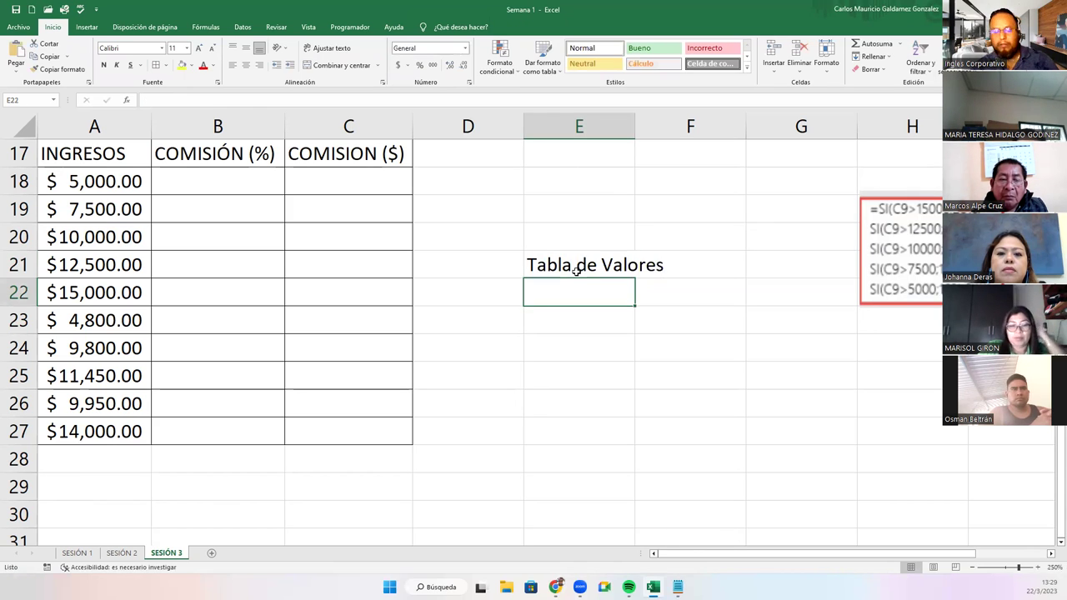
Step: Add centered headers 'Valor' in E22 and 'Comision' in F22
text(Valo)
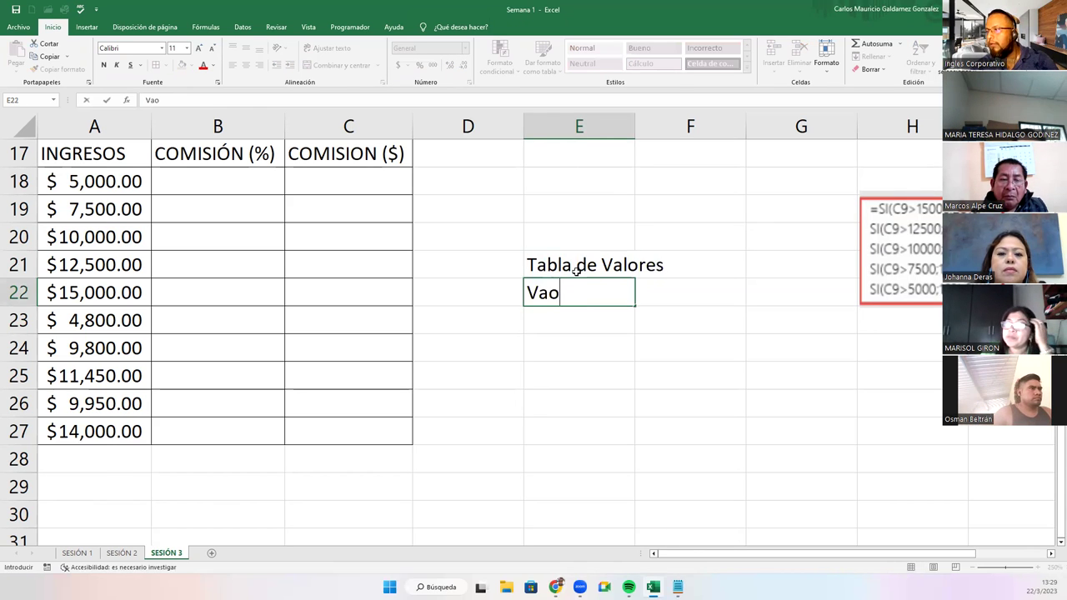
key(BackSpace)
text(lor)
key(Tab)
text(Co)
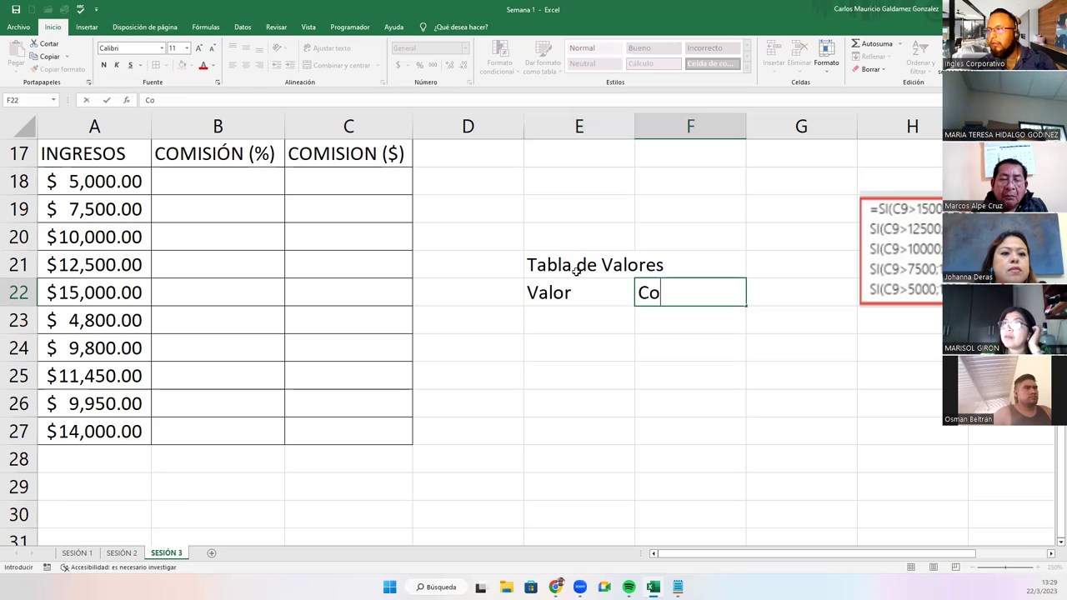
text(mision)
key(Return)
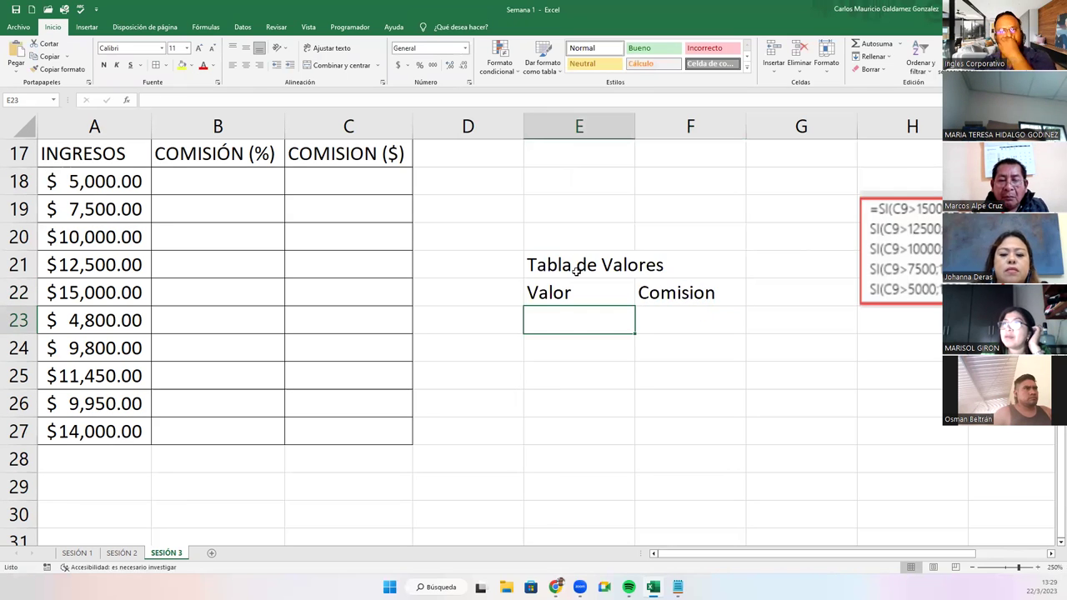
drag(557, 296, 640, 289)
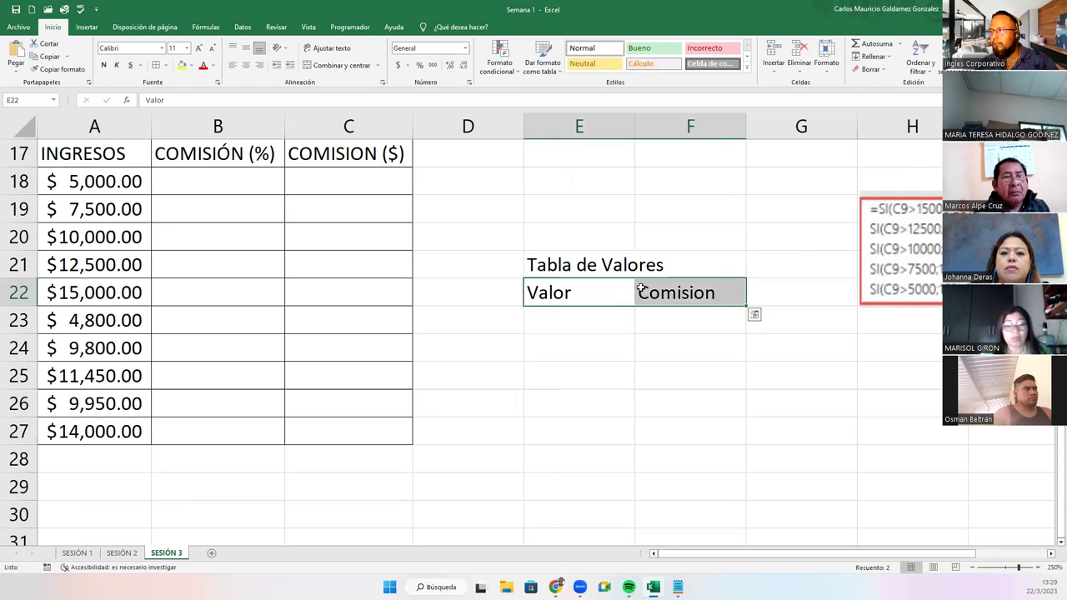
click(246, 65)
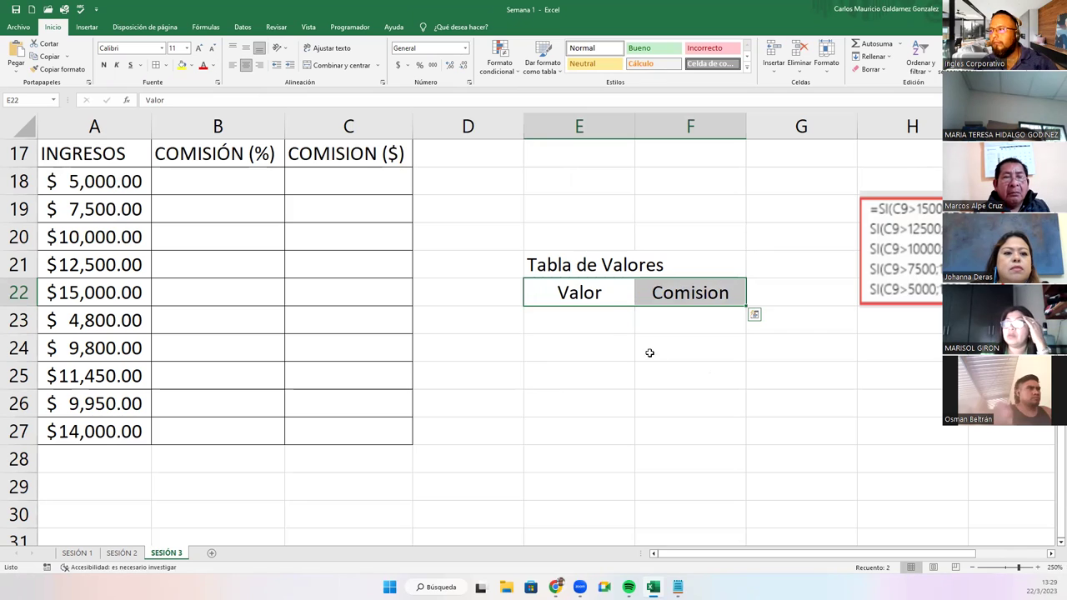
Step: Change the F22 header to 'Comision %'
click(608, 264)
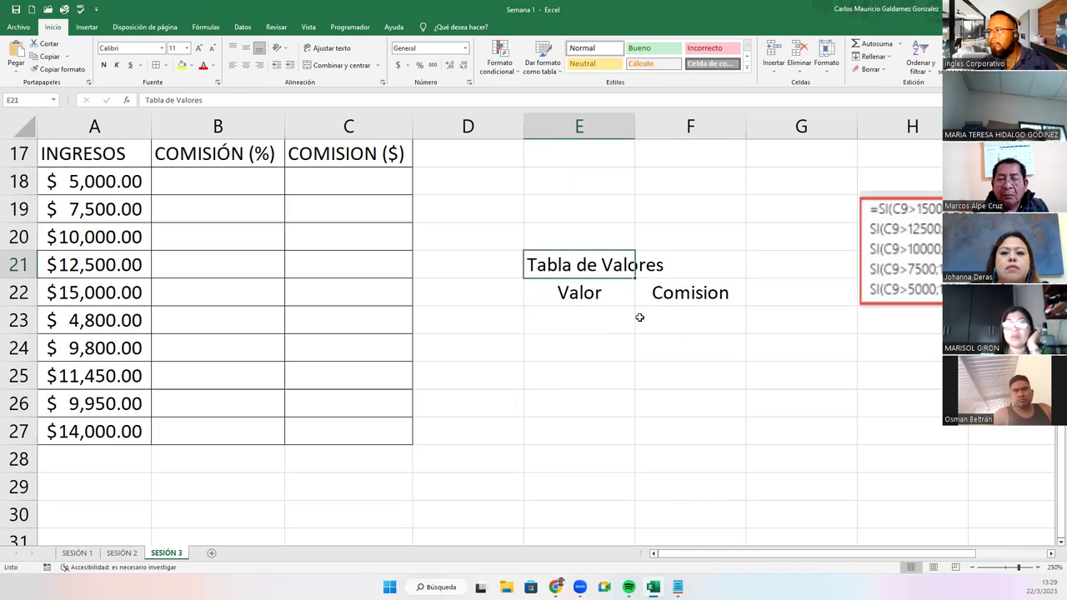
double_click(728, 292)
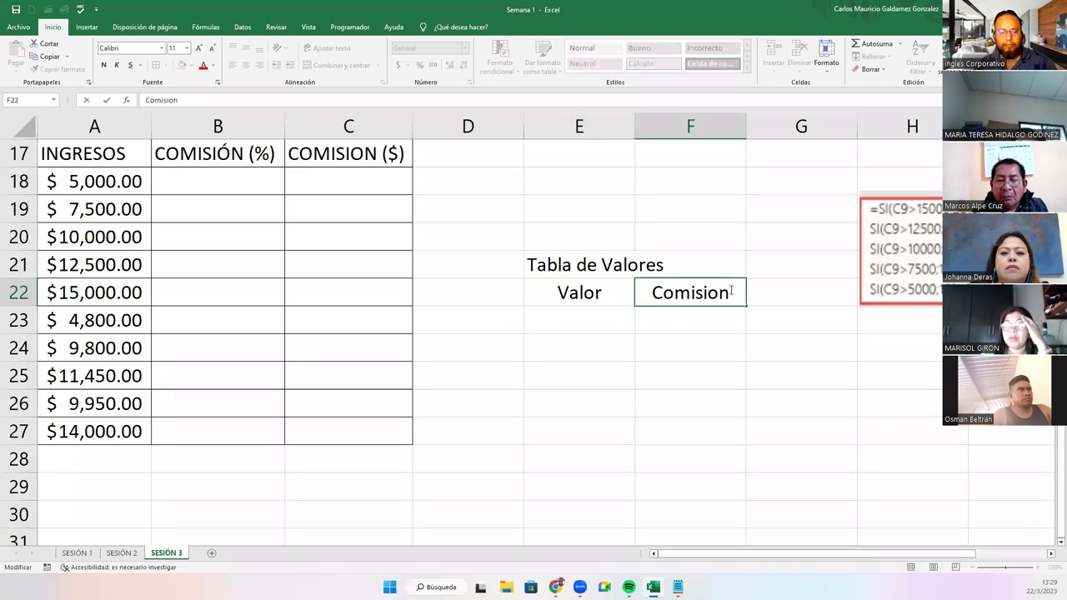
text( %)
key(Return)
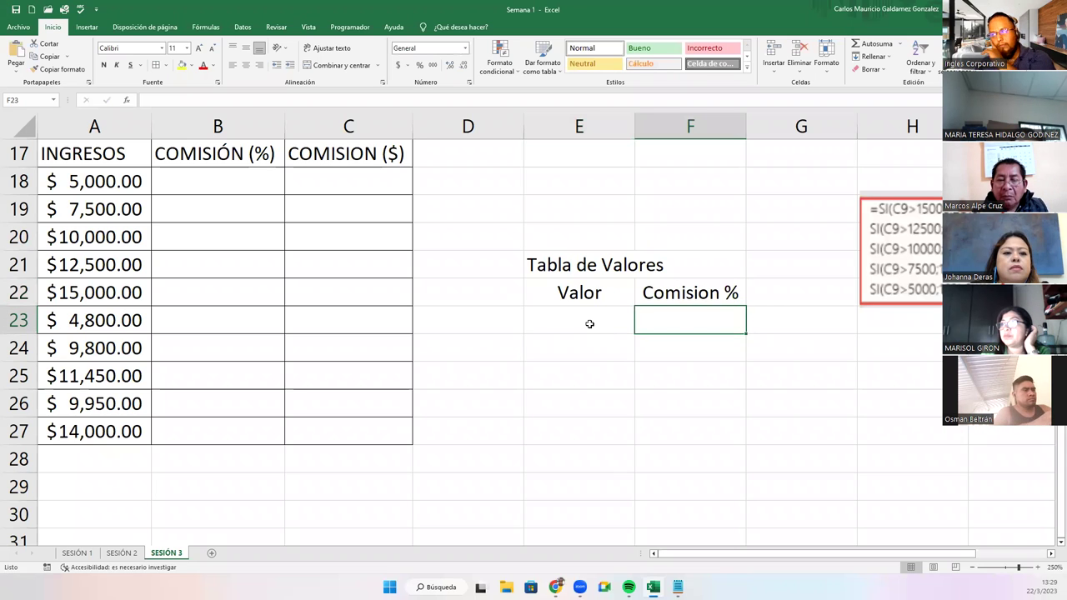
click(585, 321)
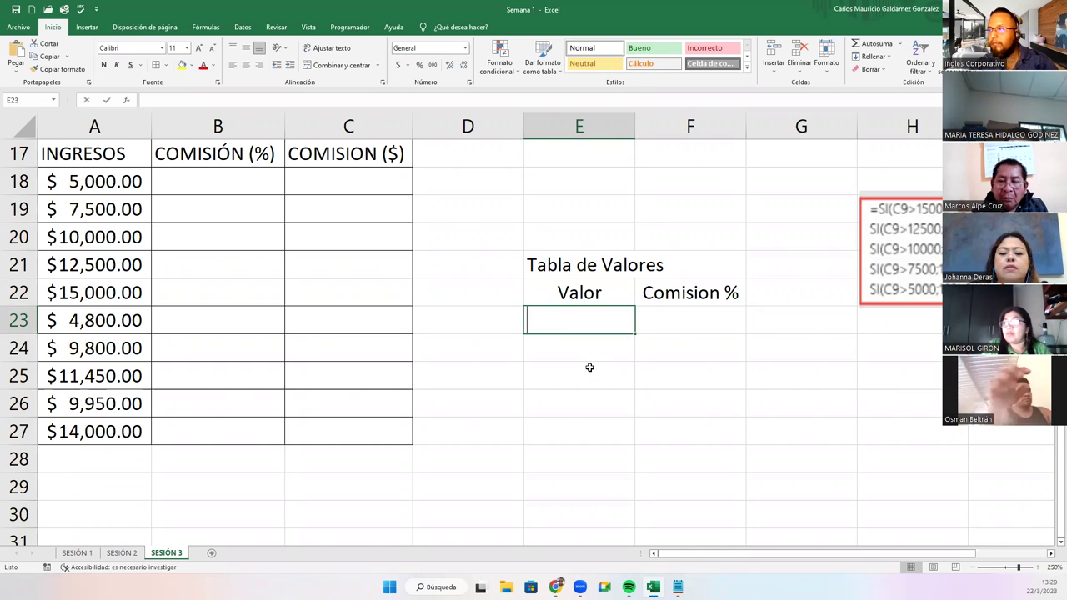
Step: Enter the first thresholds: >15000 at 20% and >12500 at 15%
text(>15000)
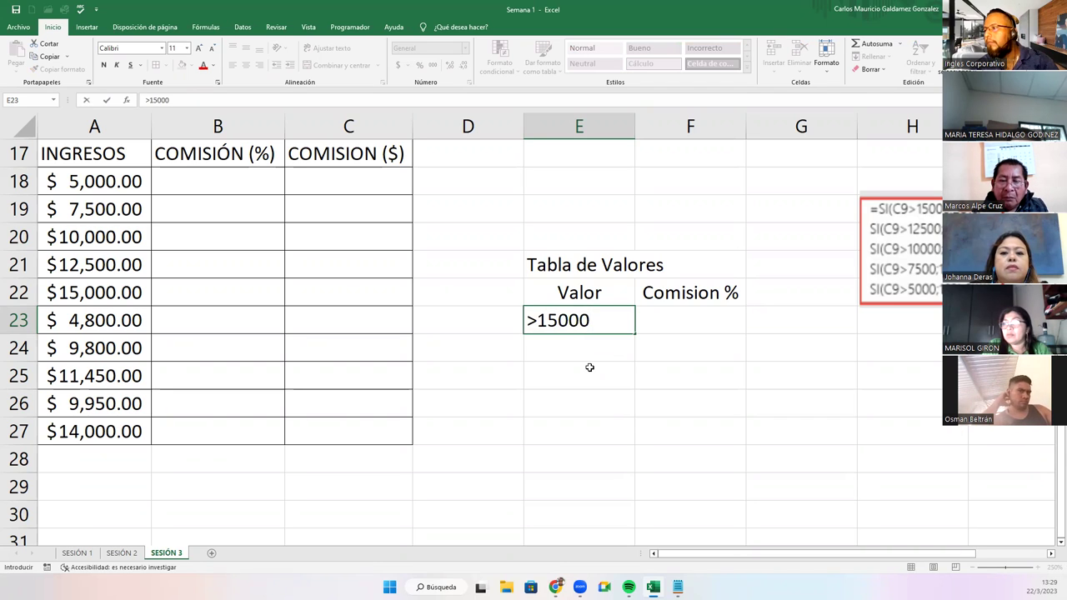
key(Tab)
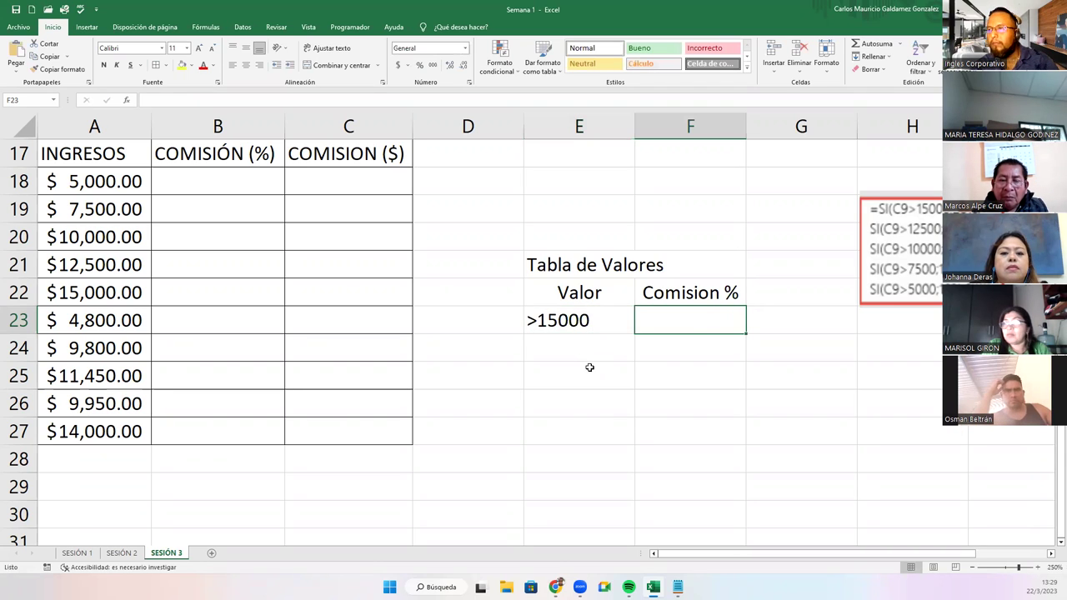
text(20%)
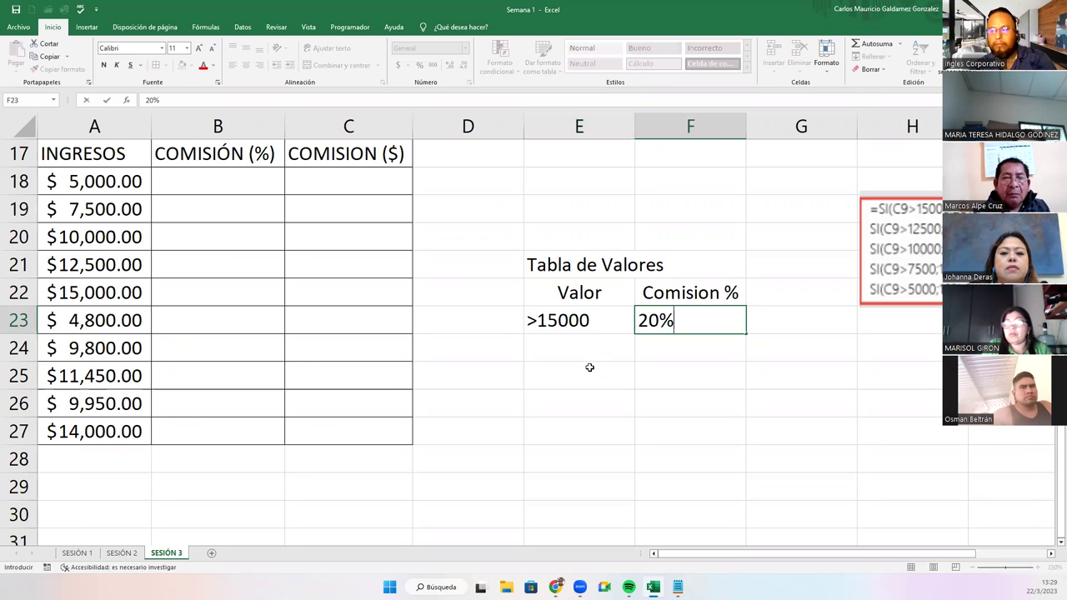
key(Return)
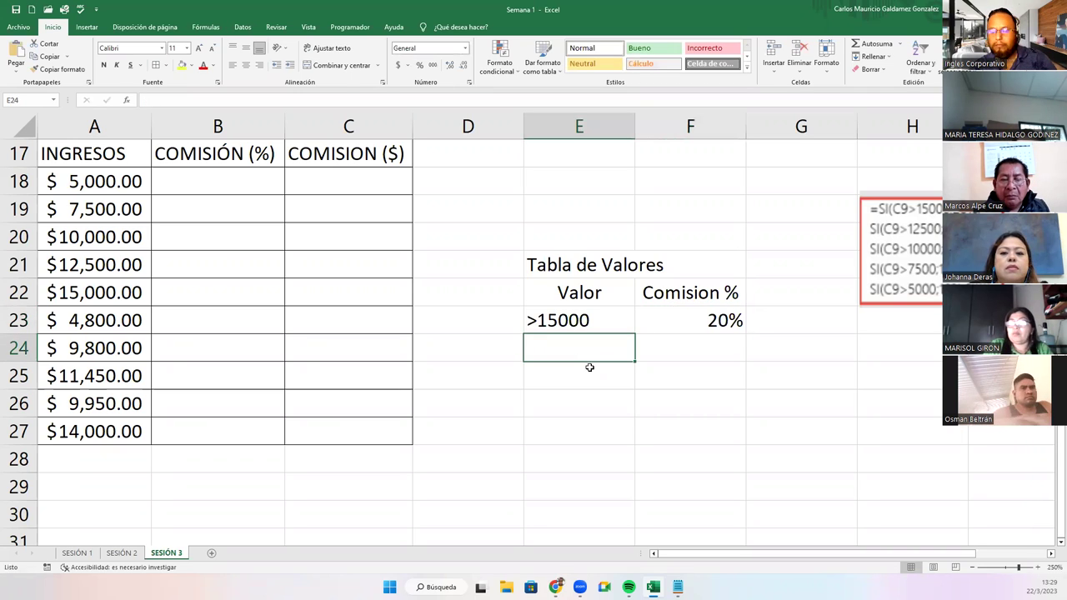
text(>12500)
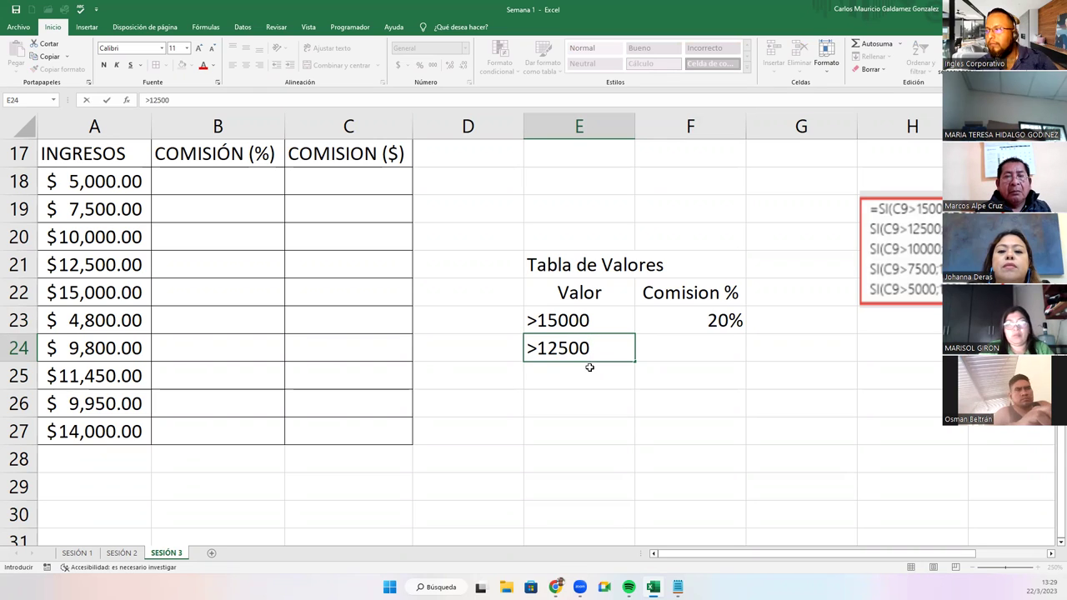
key(Tab)
text(15)
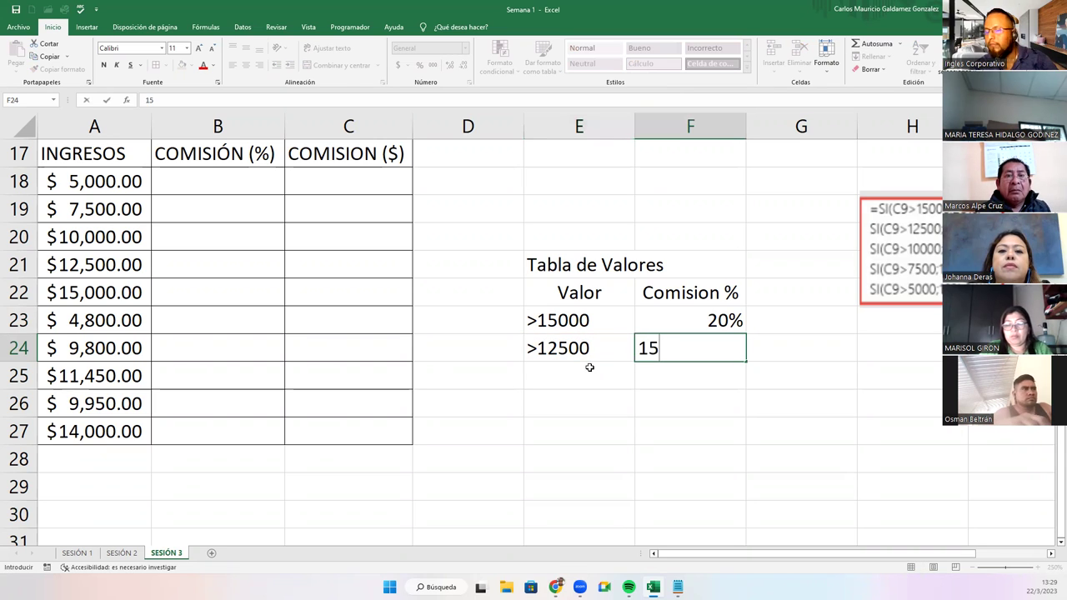
text(%)
click(589, 367)
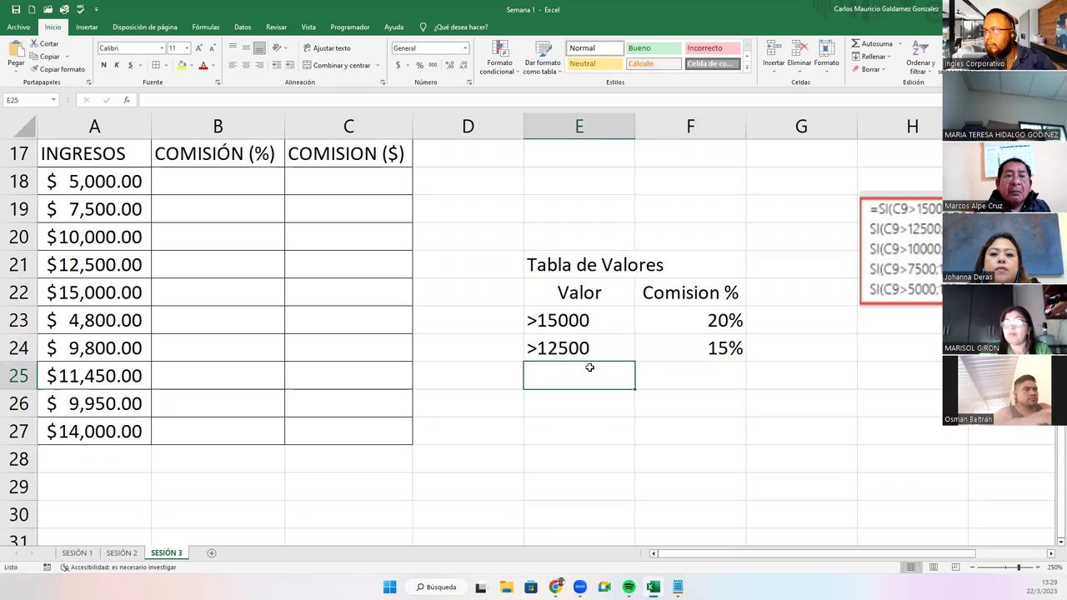
Step: Correct the >12500 commission in F24 to 17.5%
key(Up)
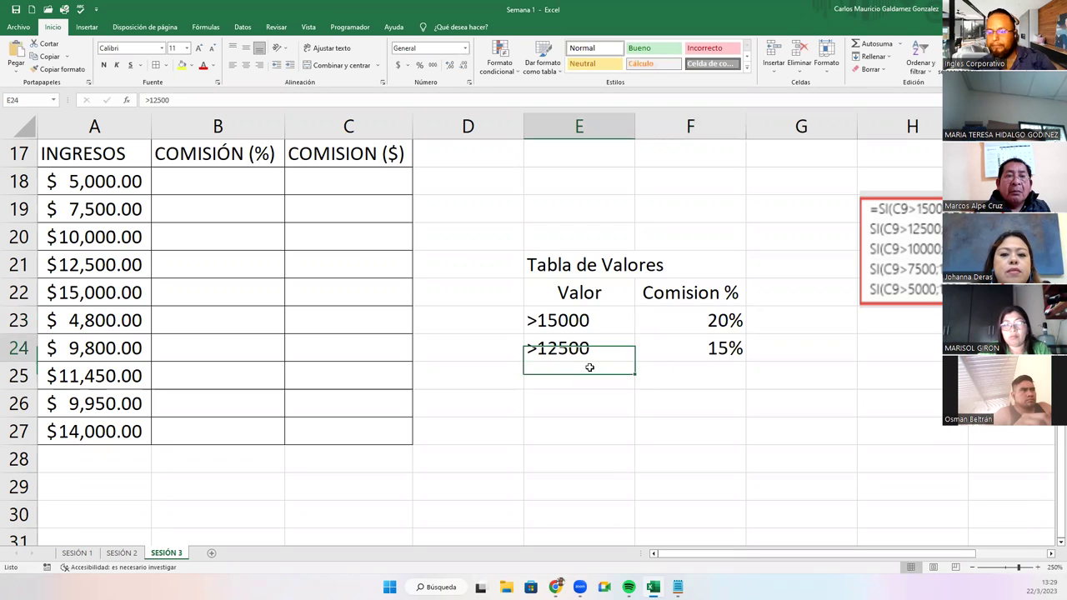
key(Right)
text(17.4)
key(BackSpace)
text(5)
key(Return)
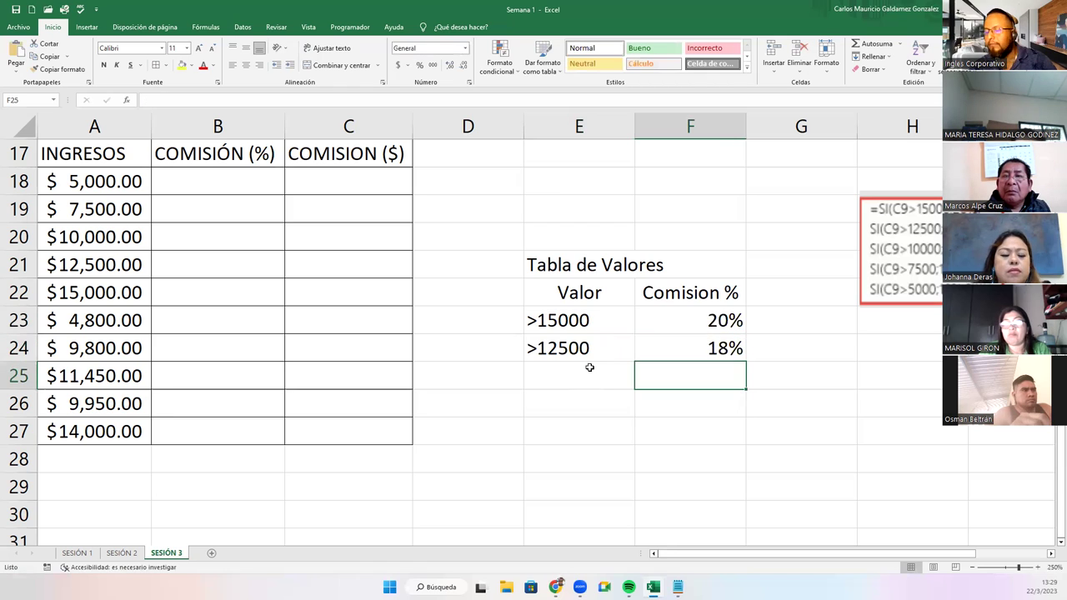
key(Up)
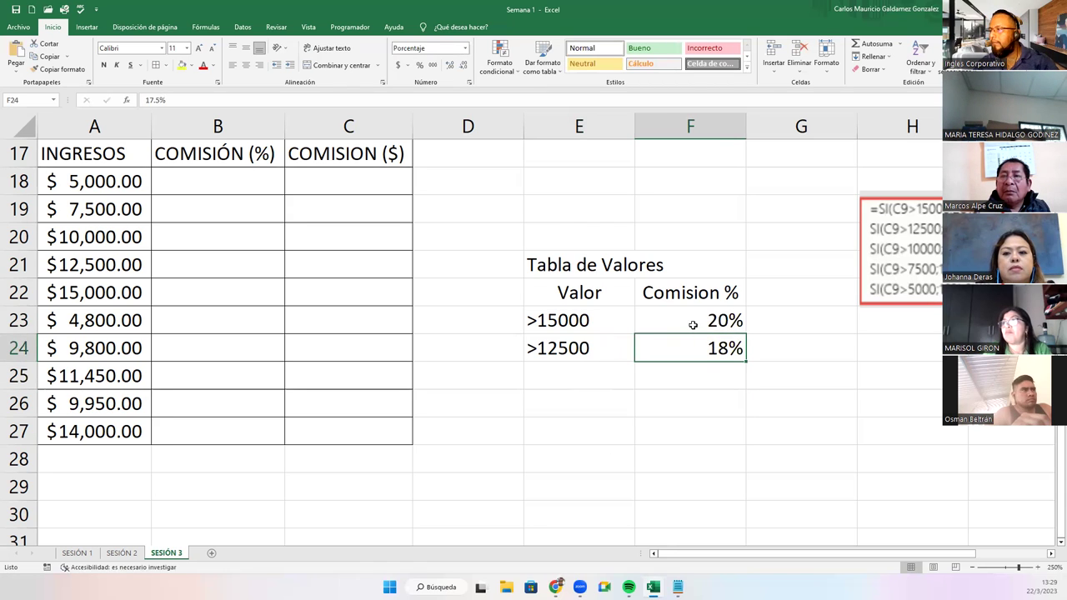
Step: Give the F23:F29 commission percentages one decimal place, showing 20.0% and 17.5%
click(690, 322)
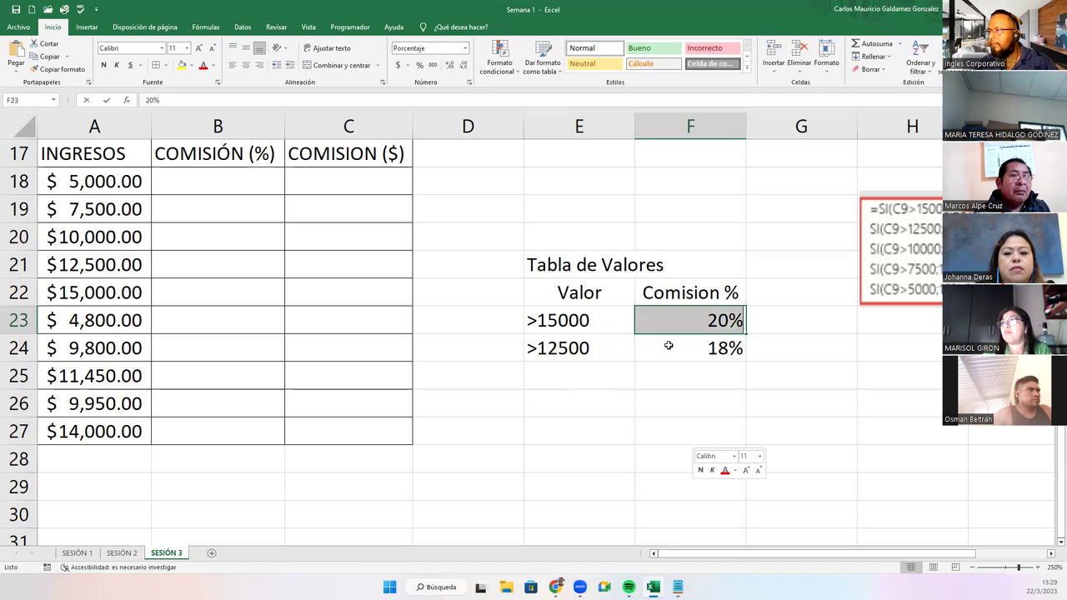
double_click(673, 331)
drag(674, 332, 674, 491)
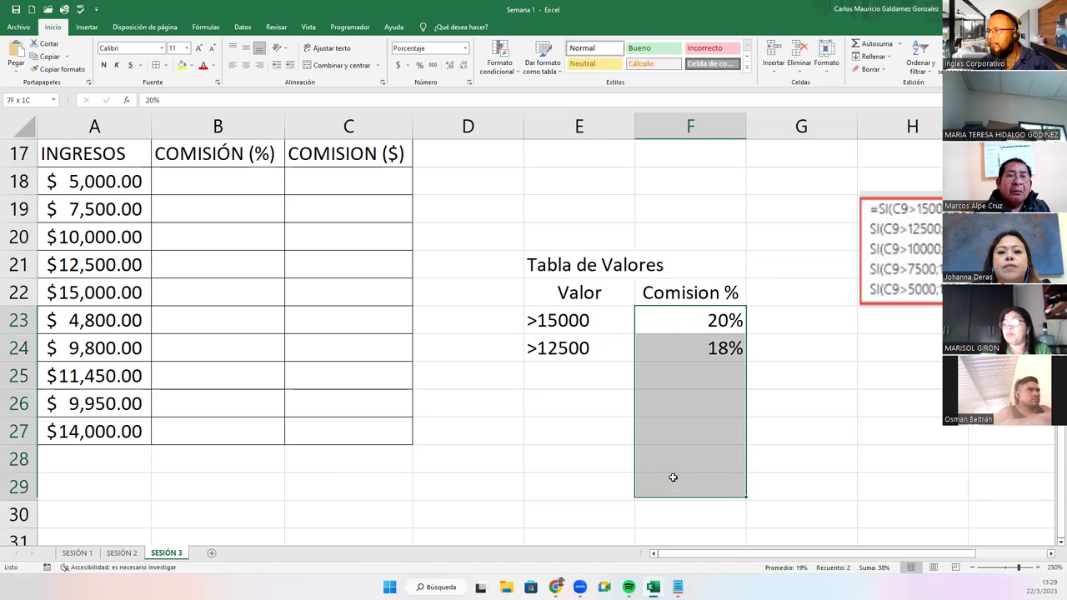
click(451, 66)
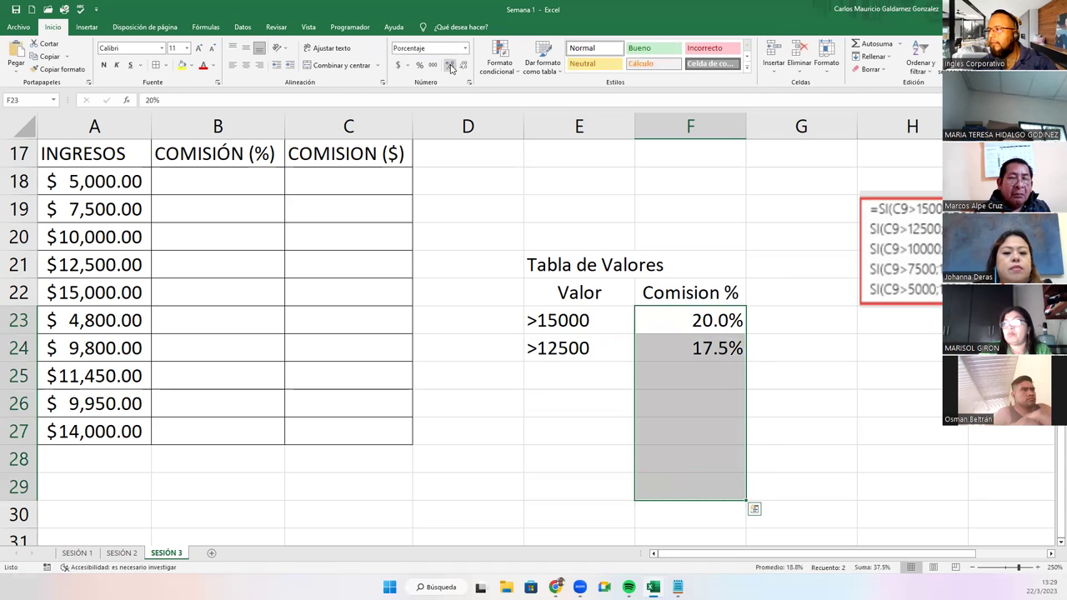
click(564, 372)
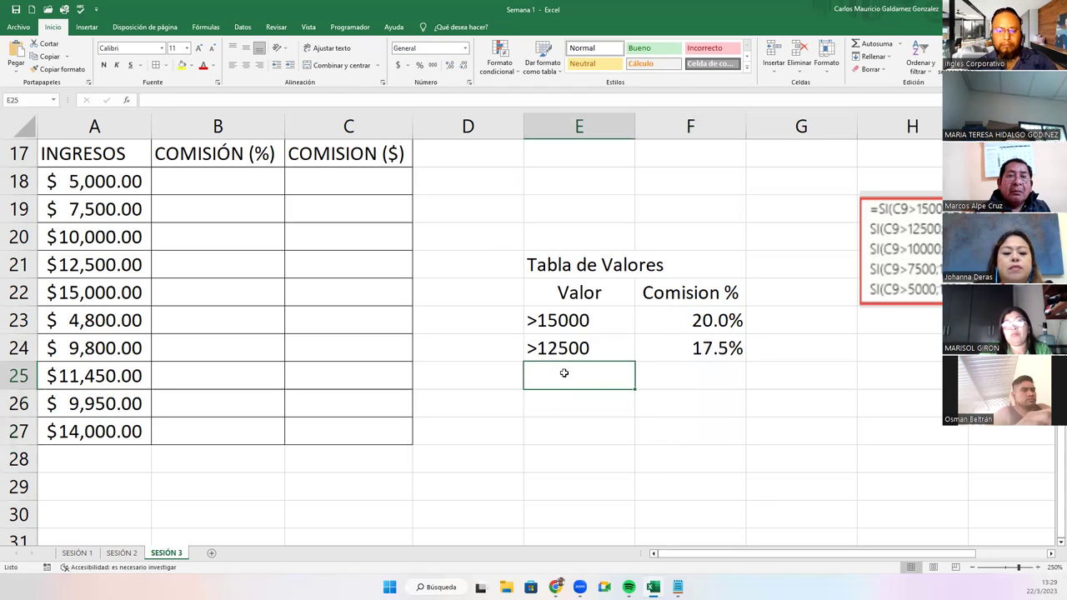
Step: Add table rows >10000 at 15% and >7500 at 12.5%
text(>10000)
key(Tab)
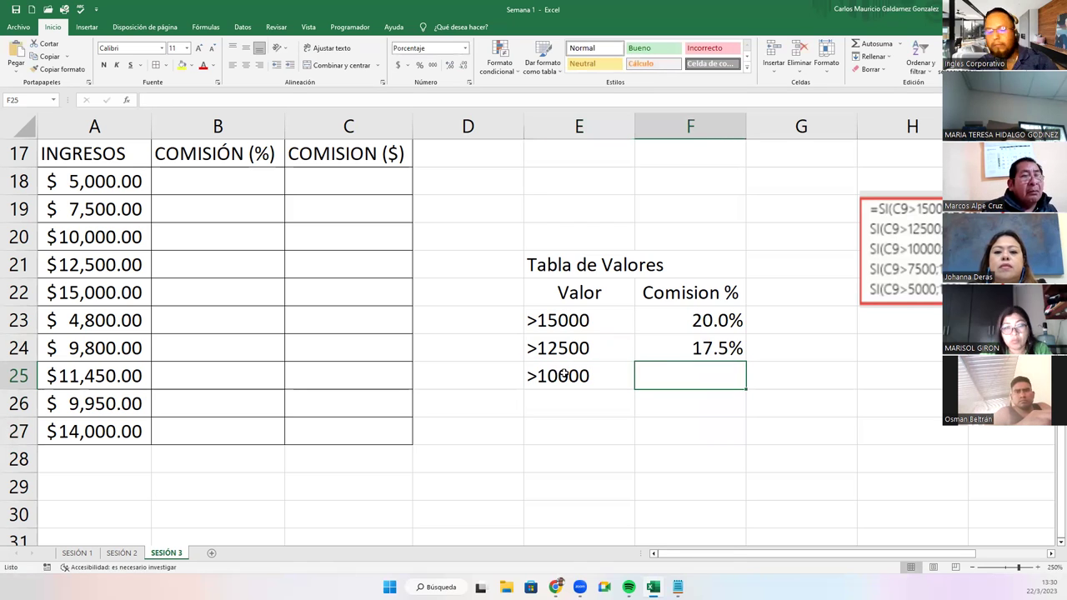
text(15)
key(Return)
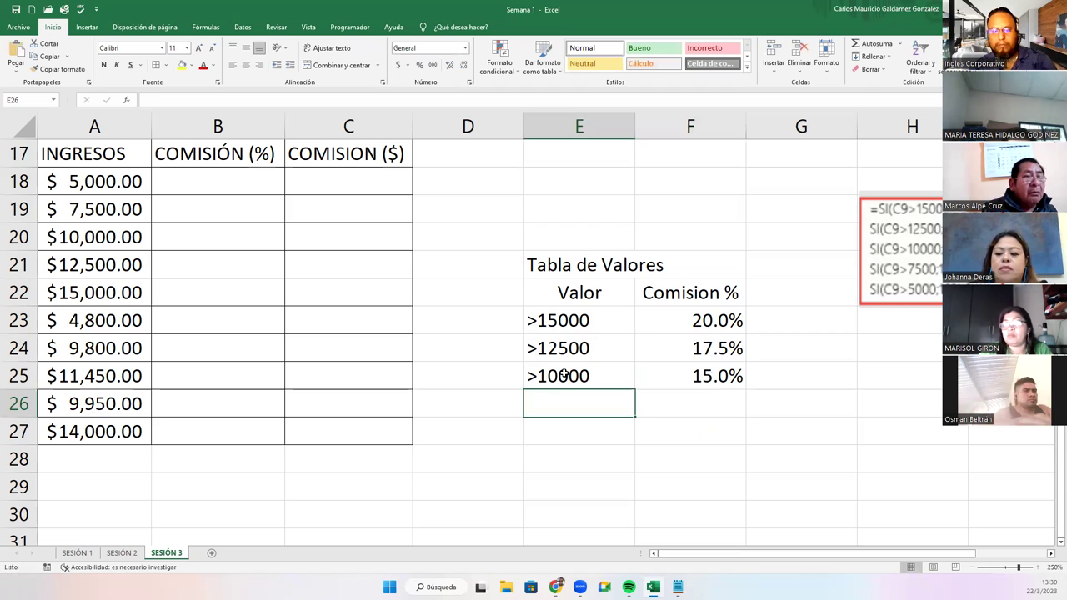
text(7)
key(BackSpace)
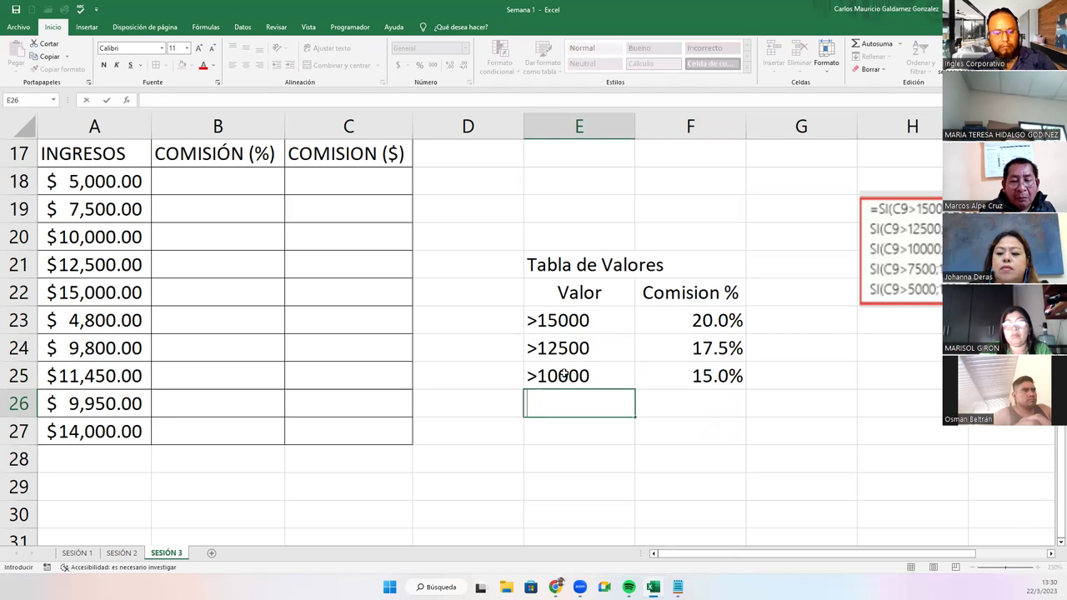
text(7500)
key(Tab)
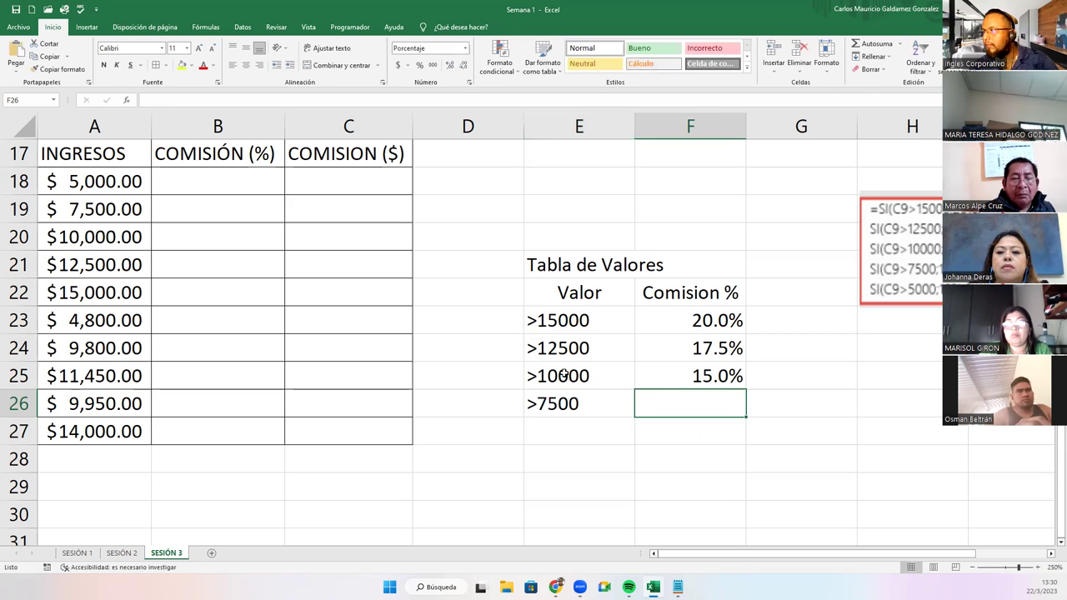
text(12)
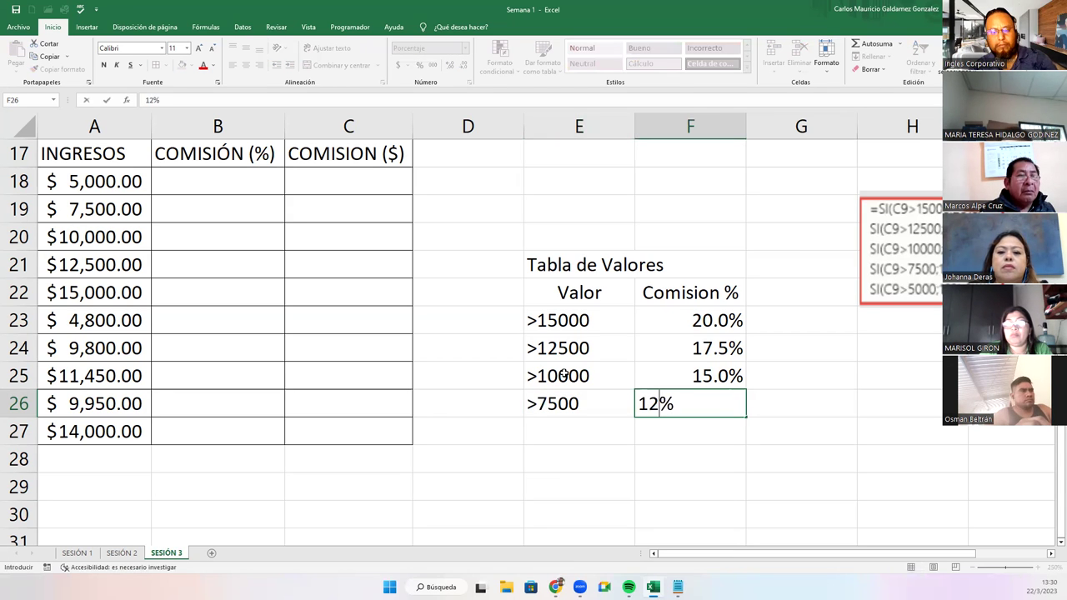
text(.5)
key(Return)
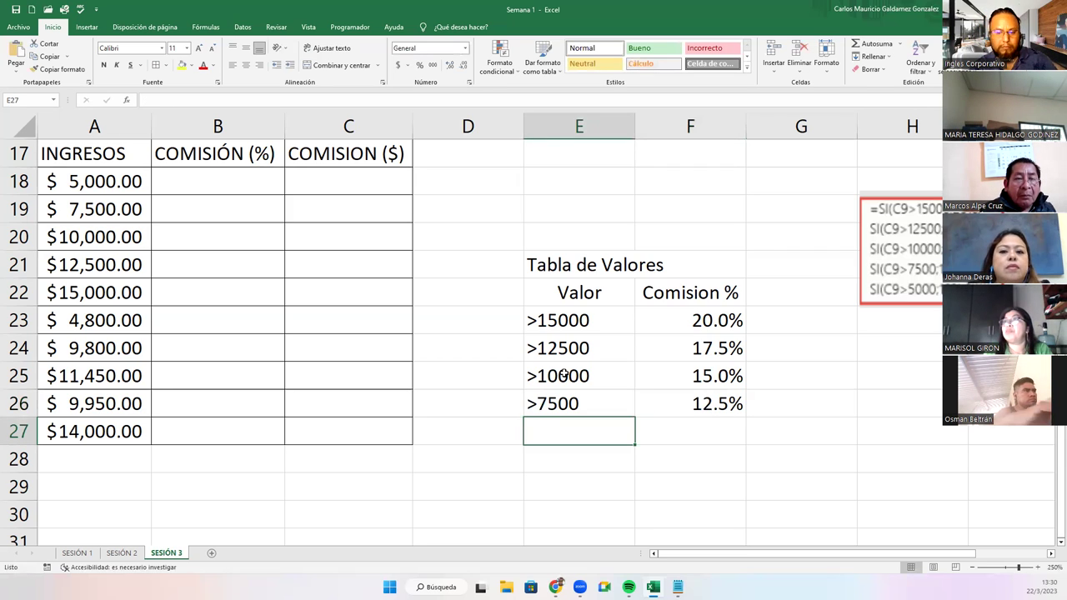
Step: Add table rows >5000 at 10% and Sino at 0%
text(>)
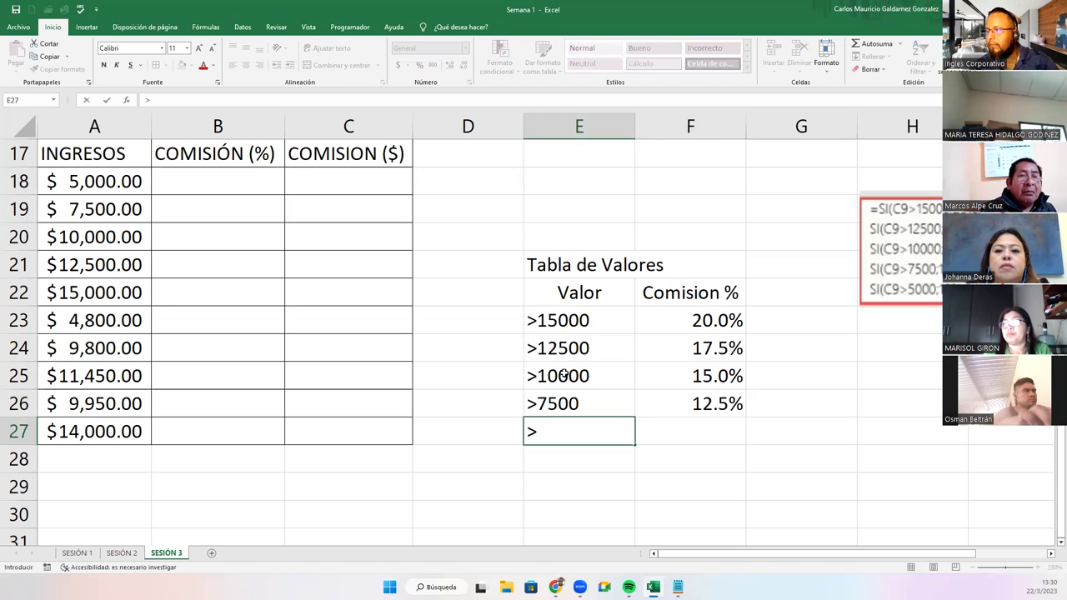
text(5000)
key(Tab)
text(10)
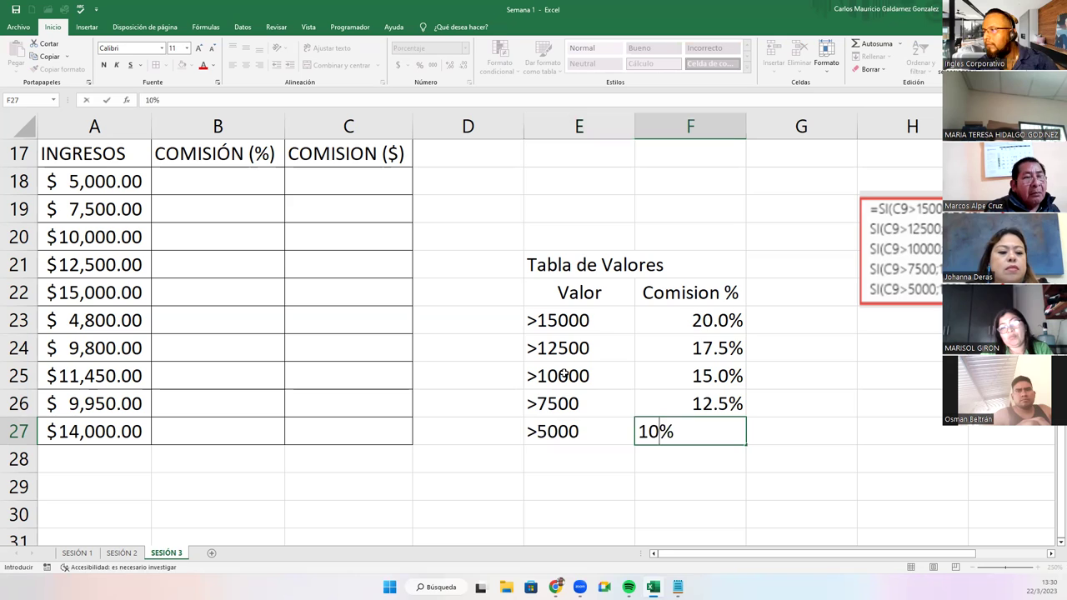
key(Return)
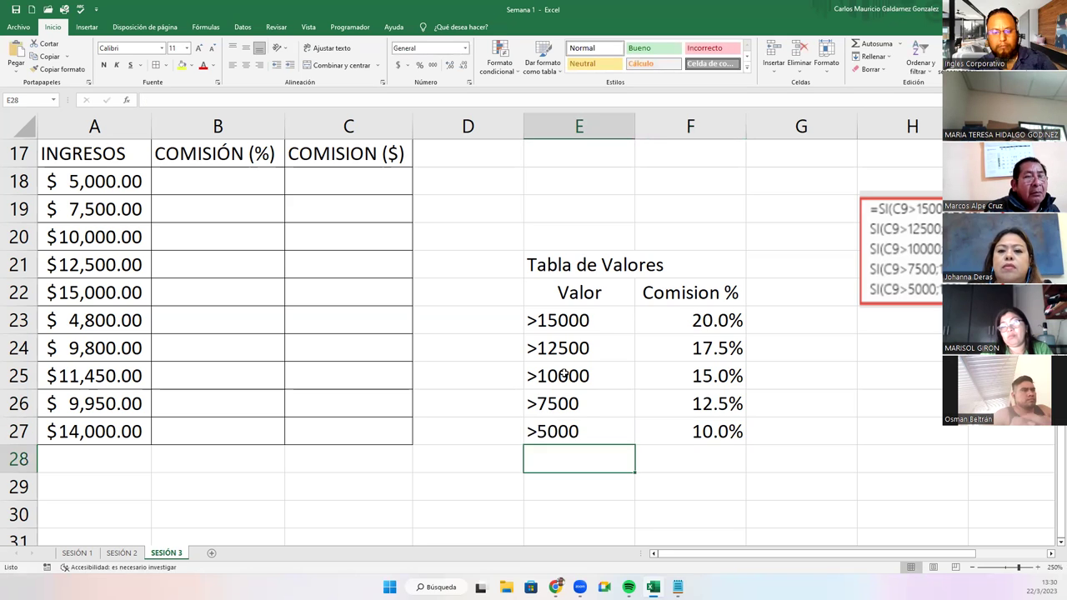
text(Sino)
key(Tab)
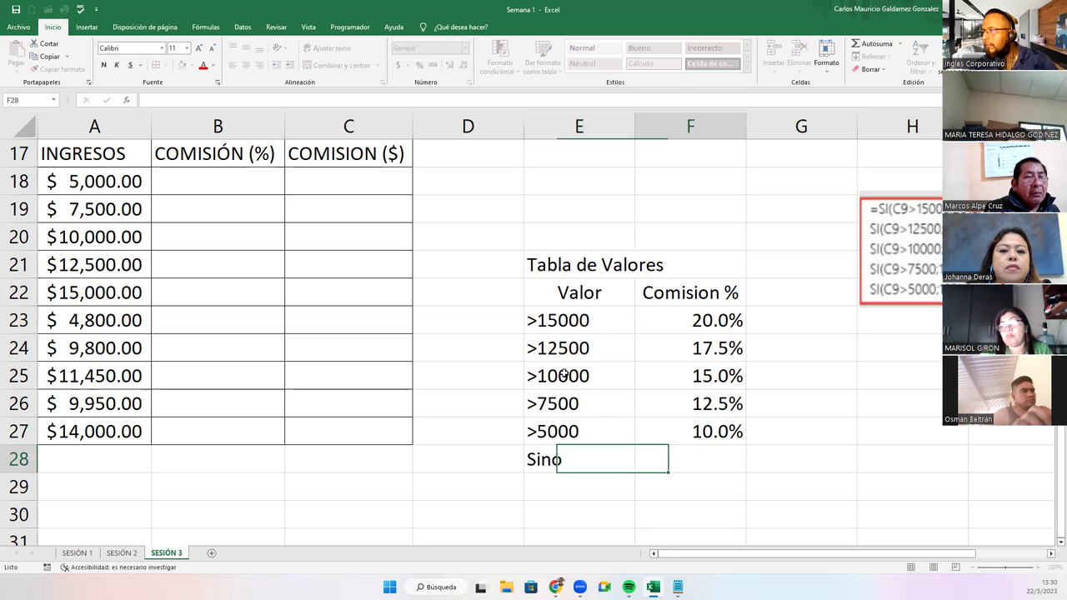
text(0)
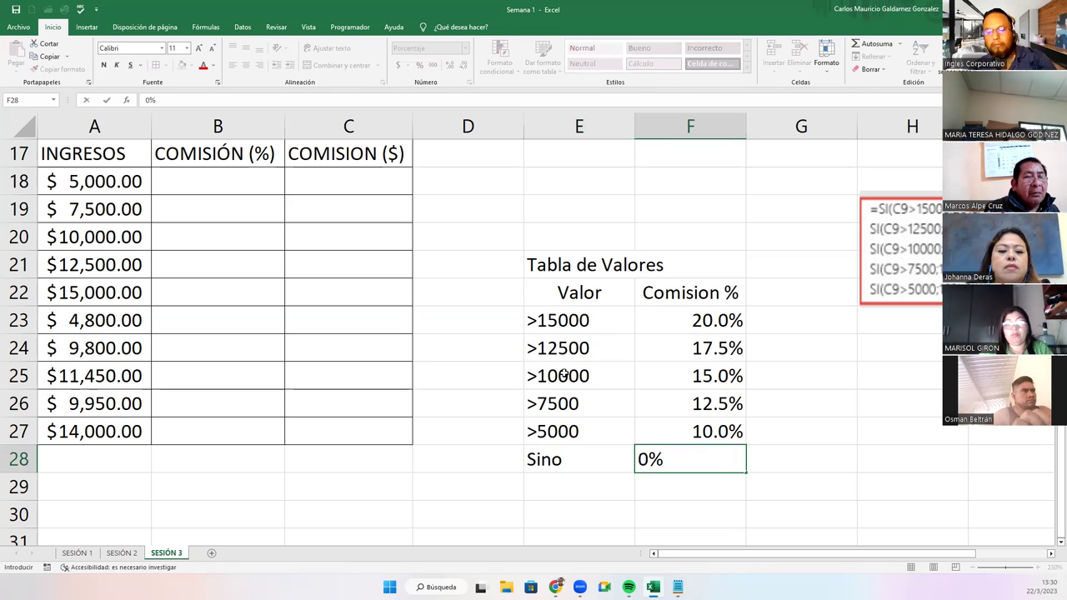
key(Return)
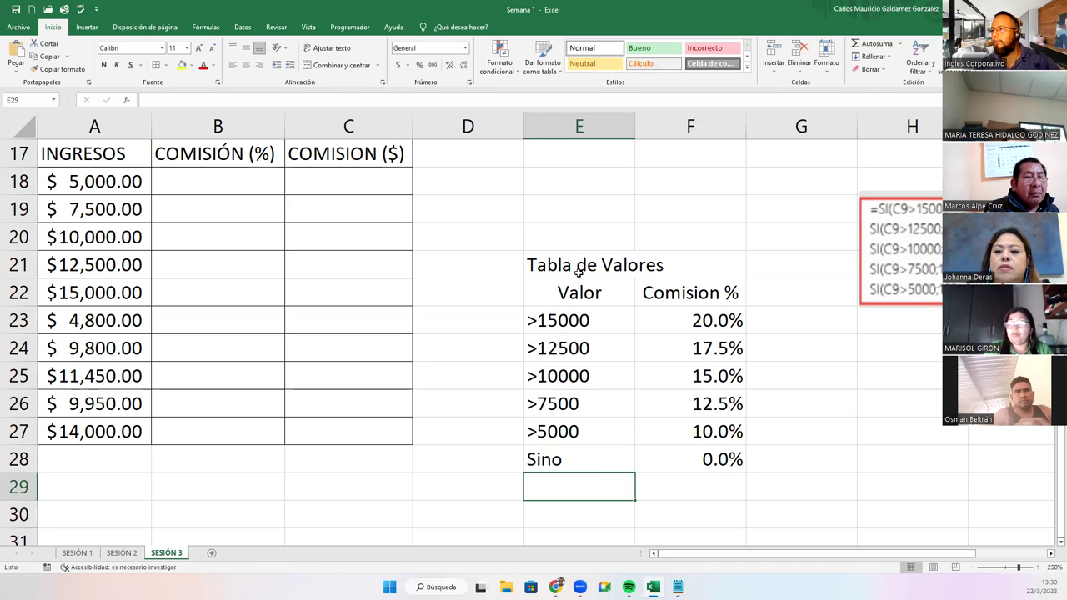
Step: Merge the title, move the table up to start at E19, and delete the formula picture
drag(579, 272, 656, 467)
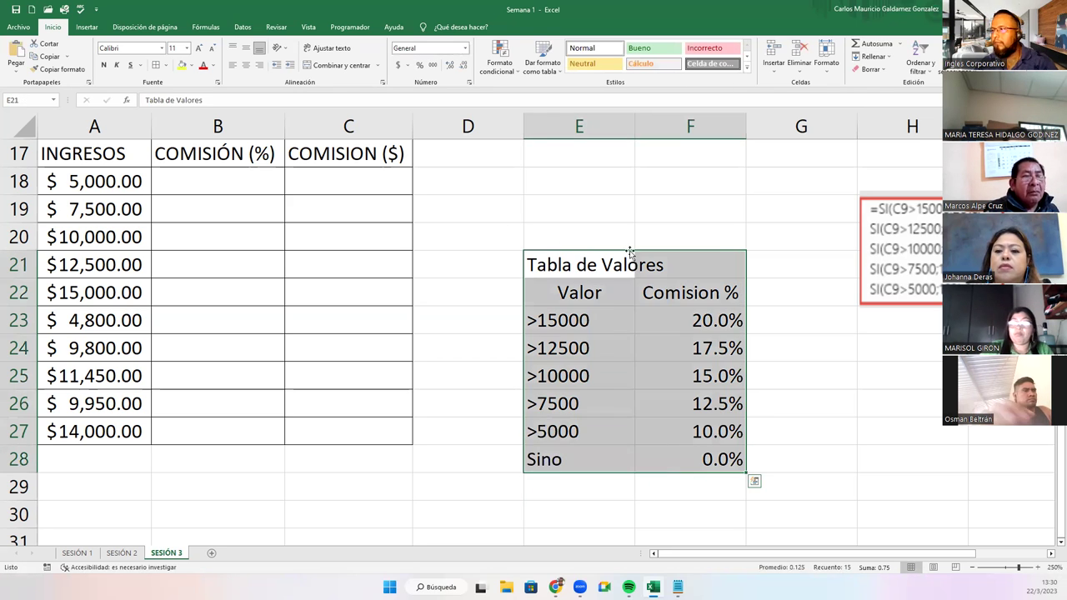
drag(630, 254, 709, 265)
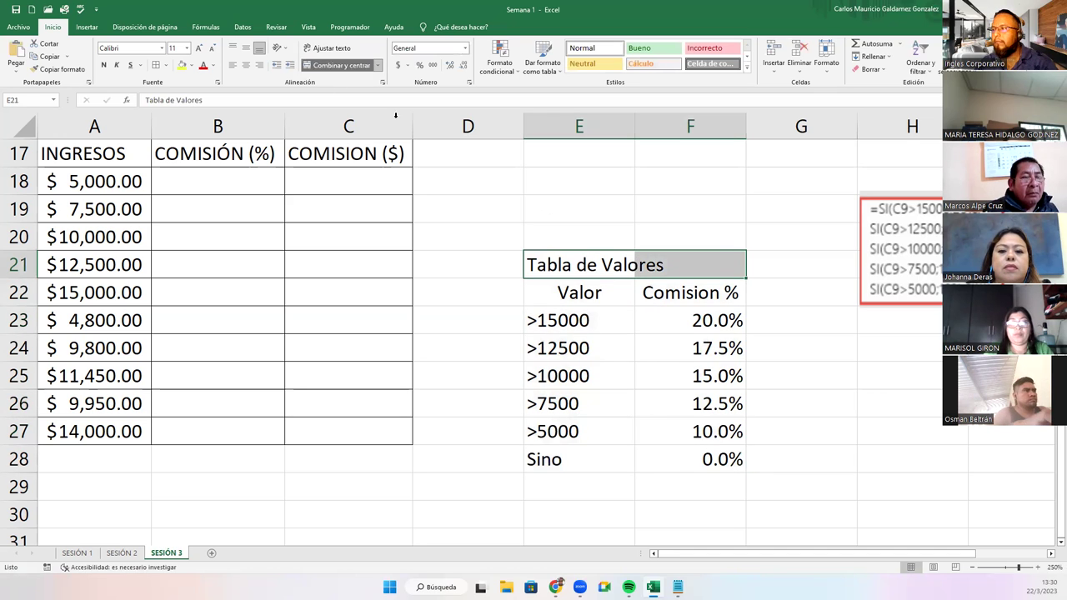
click(338, 65)
drag(557, 260, 656, 463)
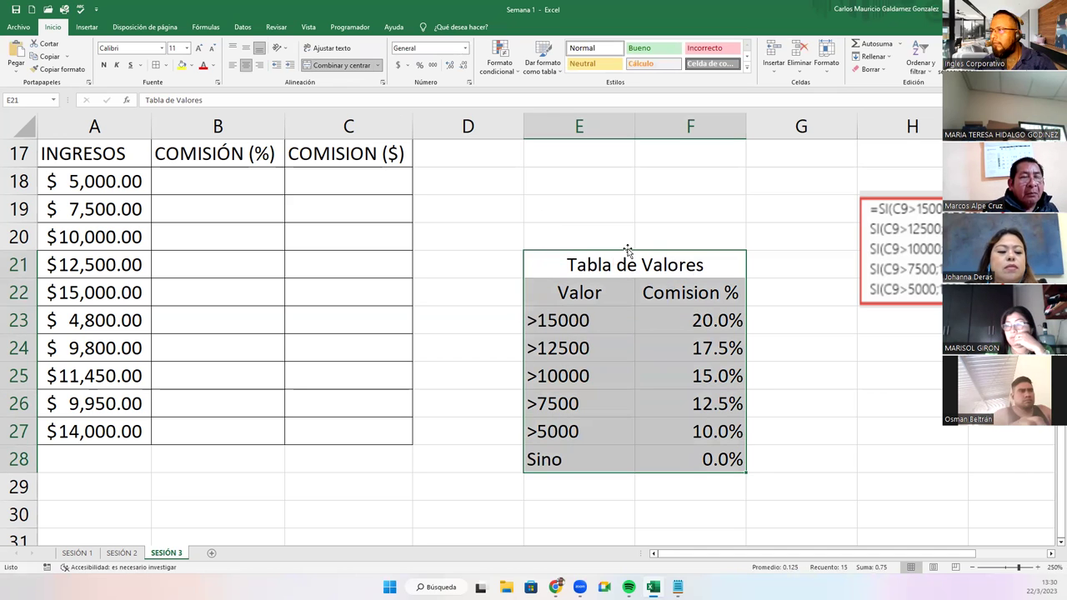
drag(628, 256, 629, 195)
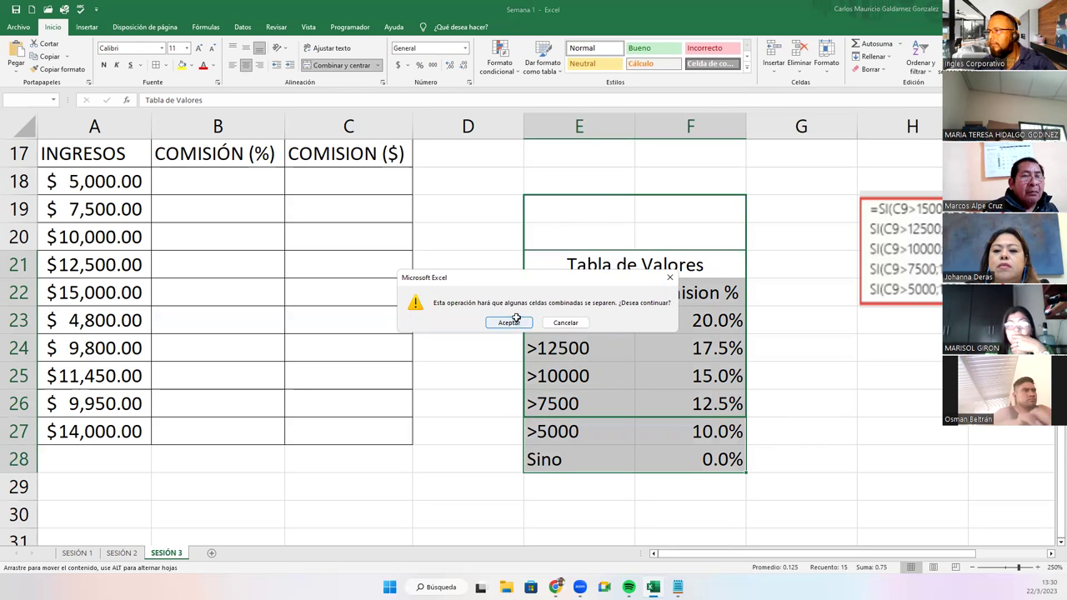
click(509, 322)
click(934, 287)
key(Delete)
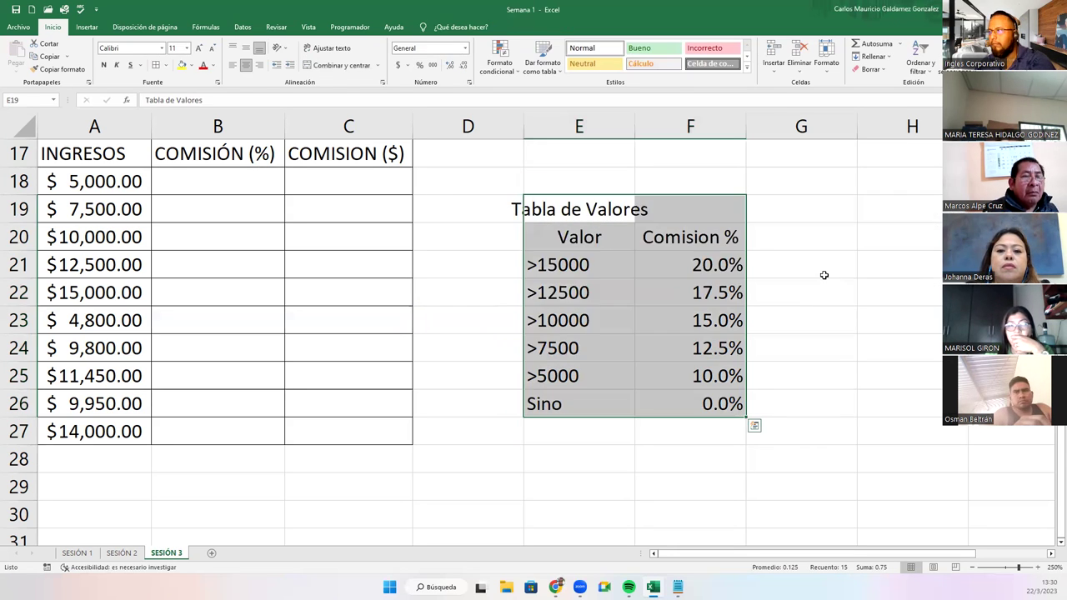
Step: Re-merge and centre the E19:F19 title and border the whole table E19:F26
drag(594, 212, 684, 210)
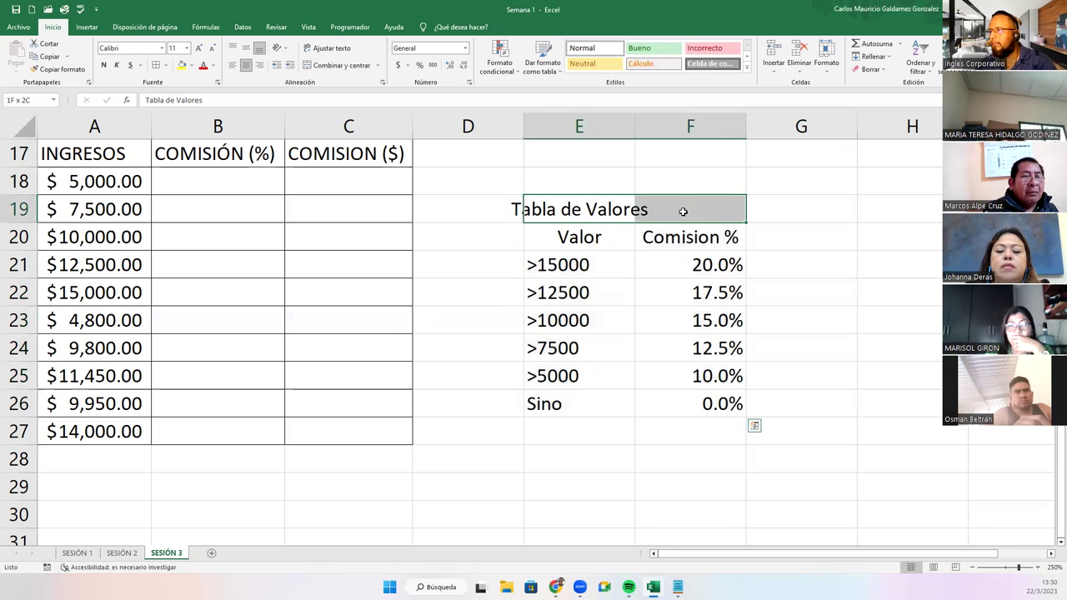
click(337, 65)
drag(544, 209, 582, 403)
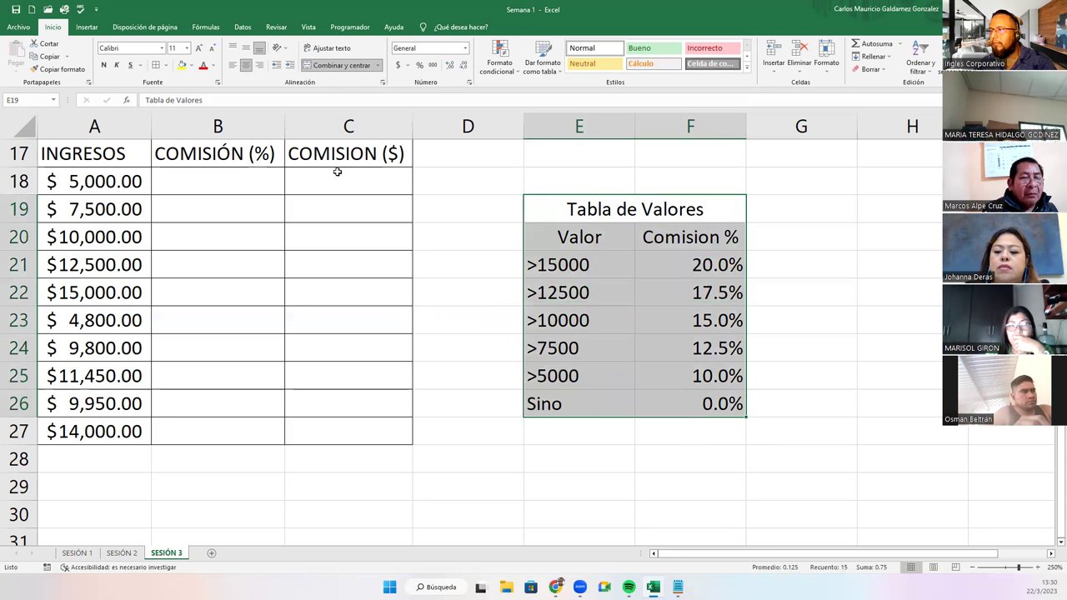
click(320, 310)
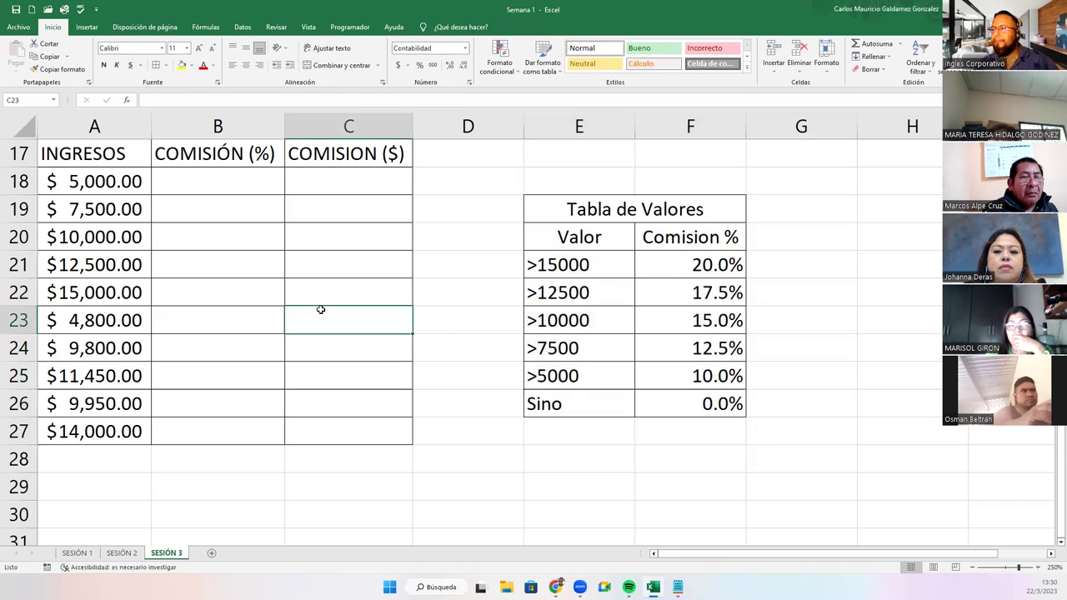
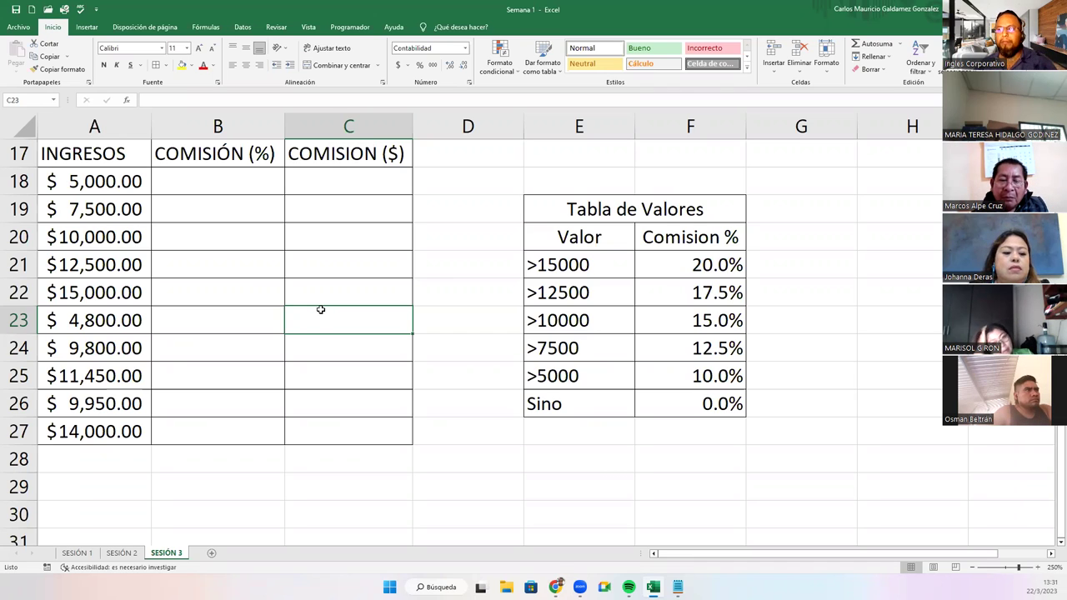
Step: Review the income values A18:A27 and the thresholds in the Valor column
click(317, 290)
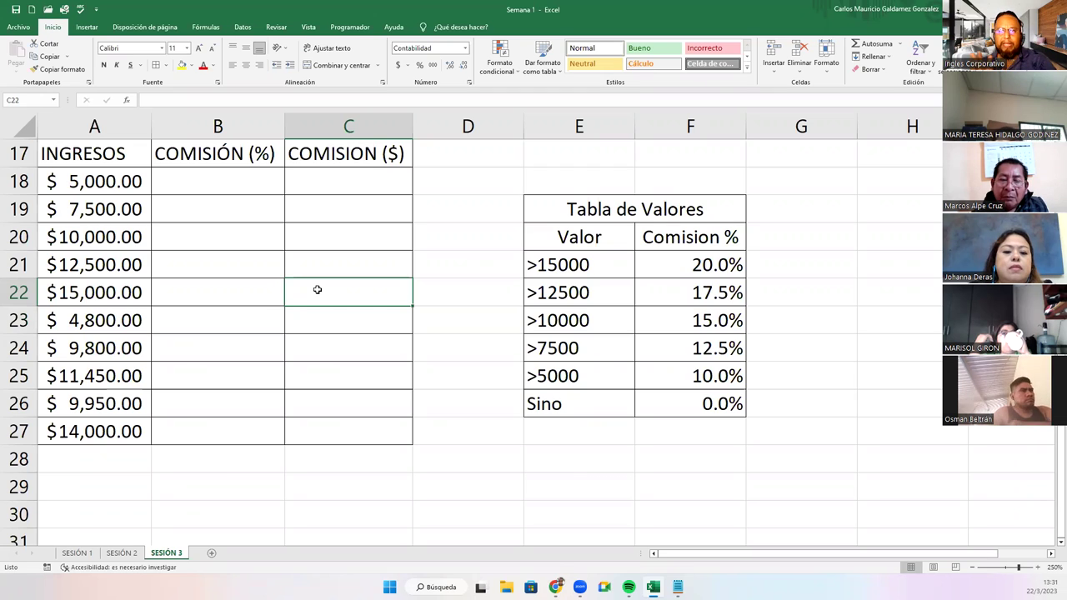
click(187, 278)
drag(92, 183, 92, 425)
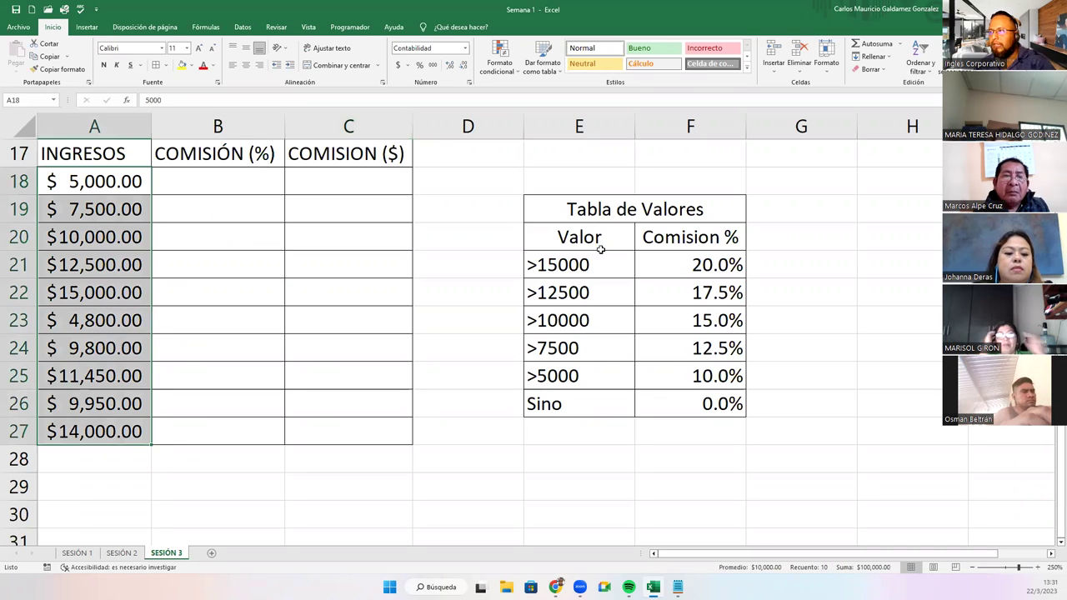
drag(601, 262, 605, 400)
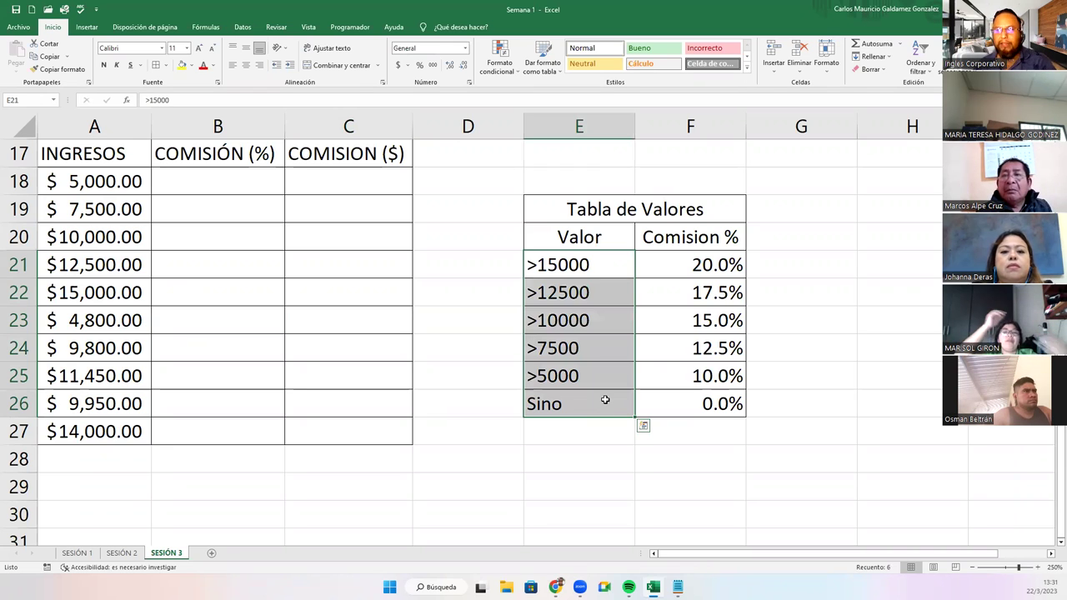
Step: Enter =A18*B18 in C18 and copy it down to C27
click(338, 181)
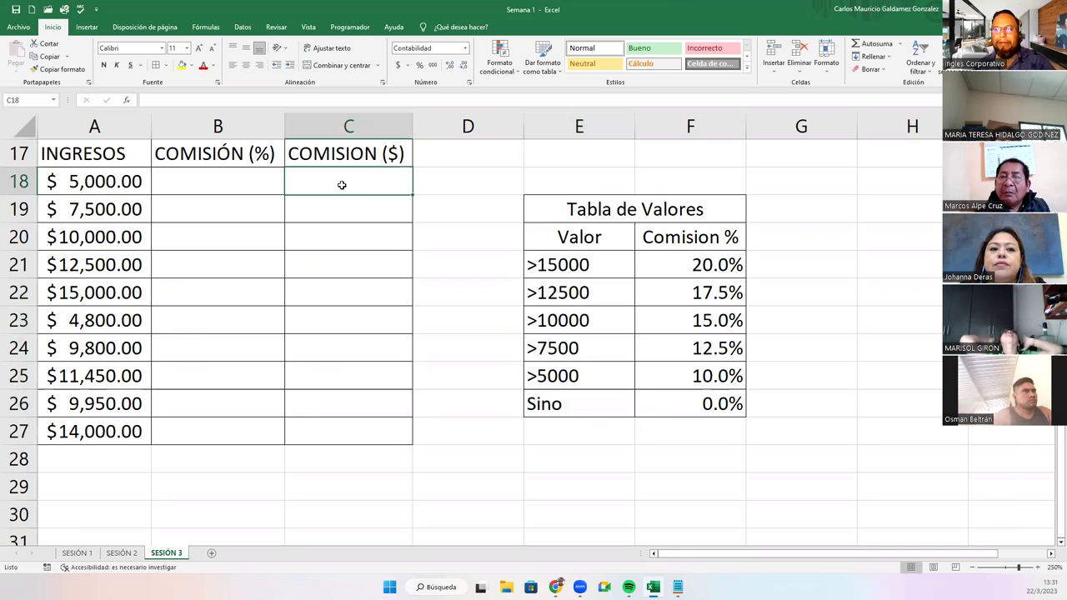
text(=)
key(Left)
key(Left)
text(*)
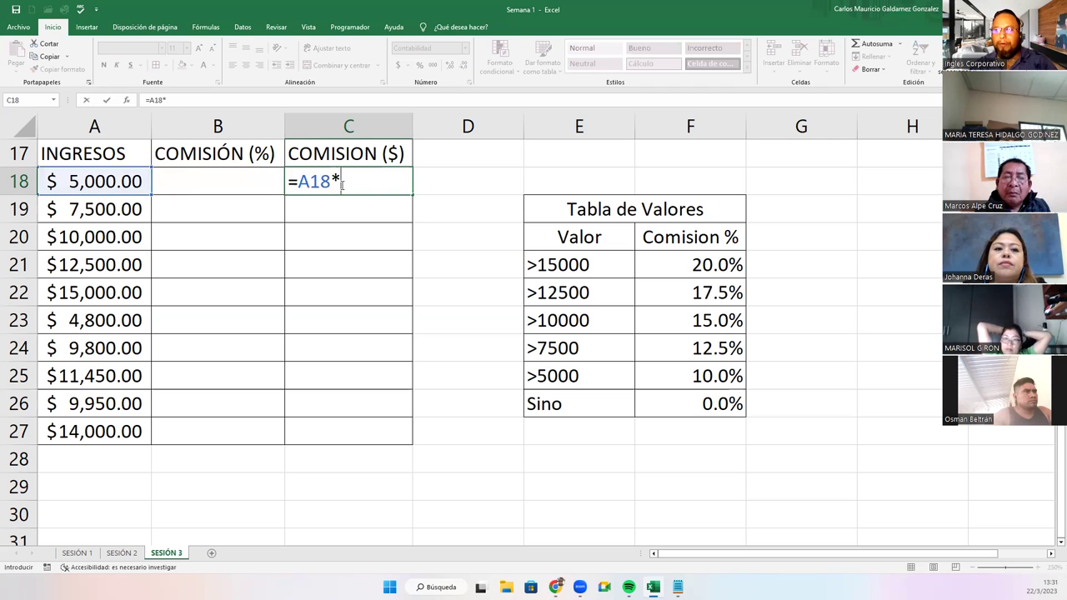
key(Left)
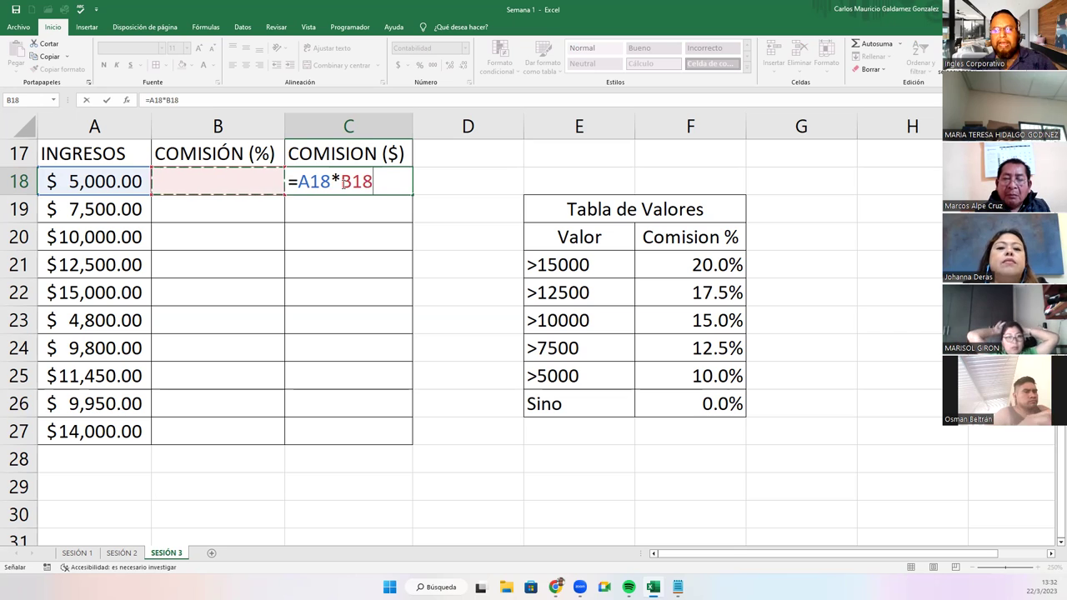
key(ctrl+Return)
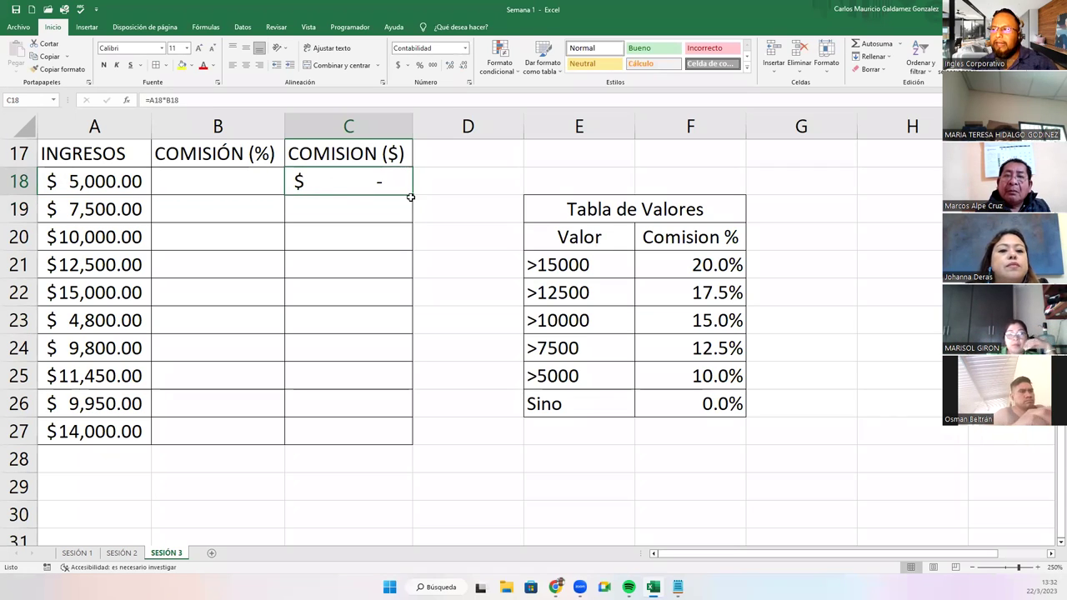
double_click(411, 195)
Step: Recheck the B18:B27 percentage cells and reconfirm the C18 formula
drag(227, 181, 226, 425)
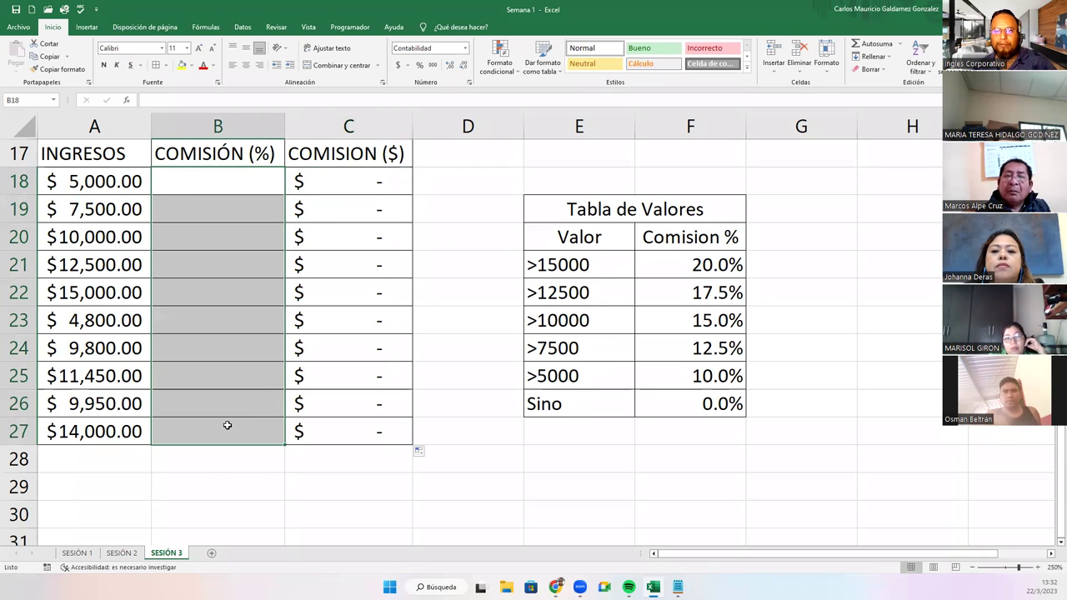
double_click(336, 179)
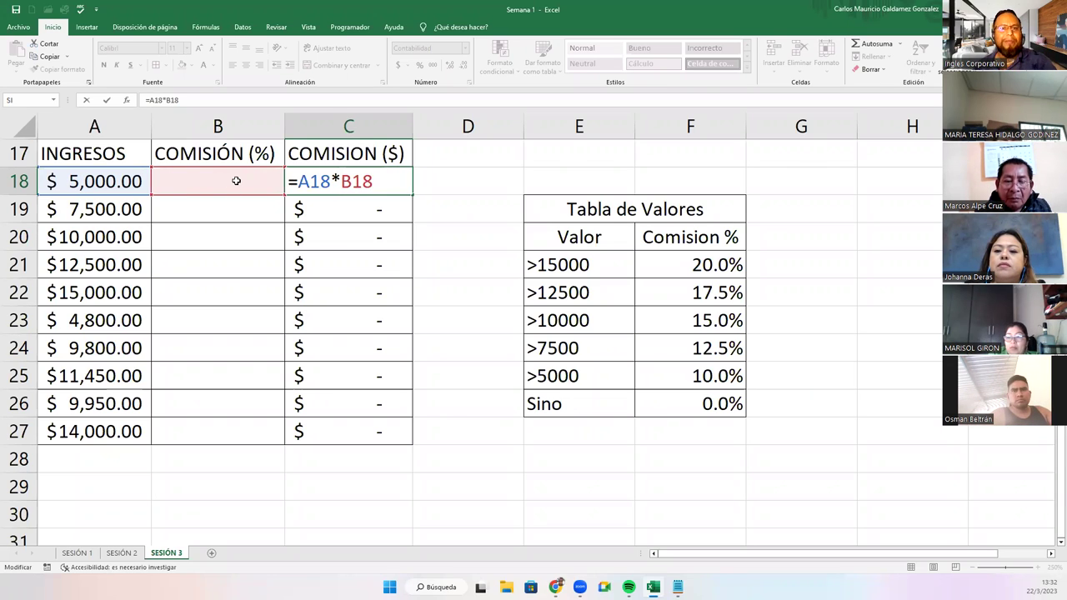
key(ctrl+Return)
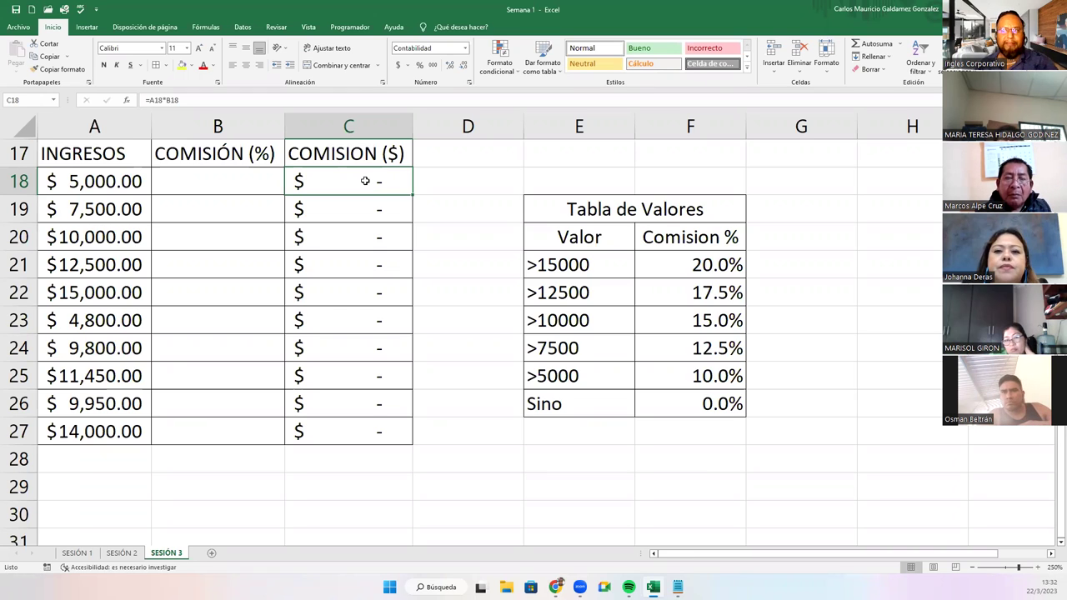
Step: Make the header row A17:C17 bold and centred
drag(119, 145, 300, 143)
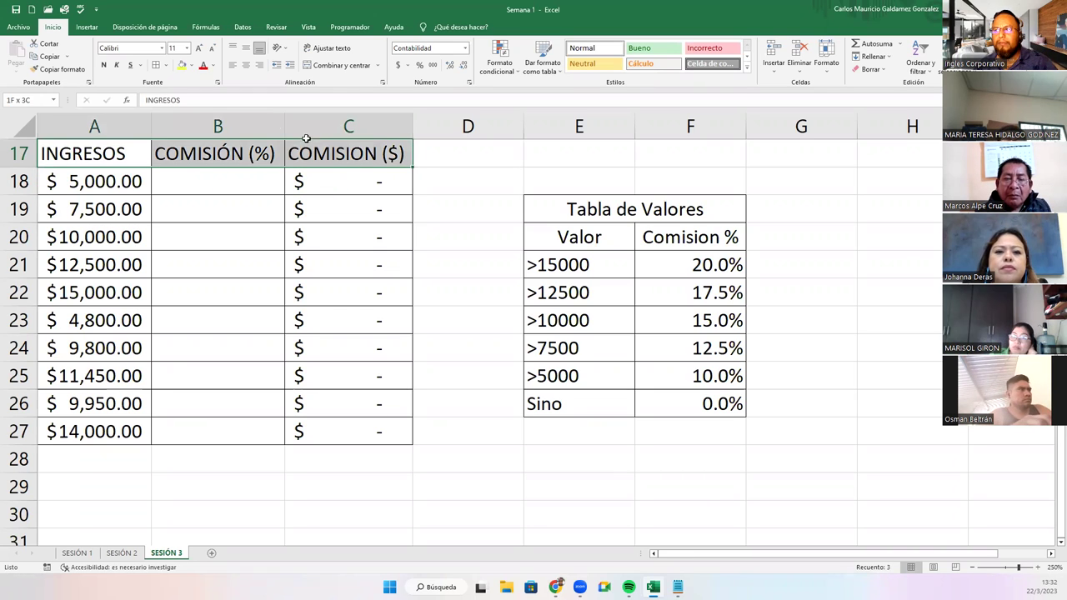
click(103, 65)
click(246, 65)
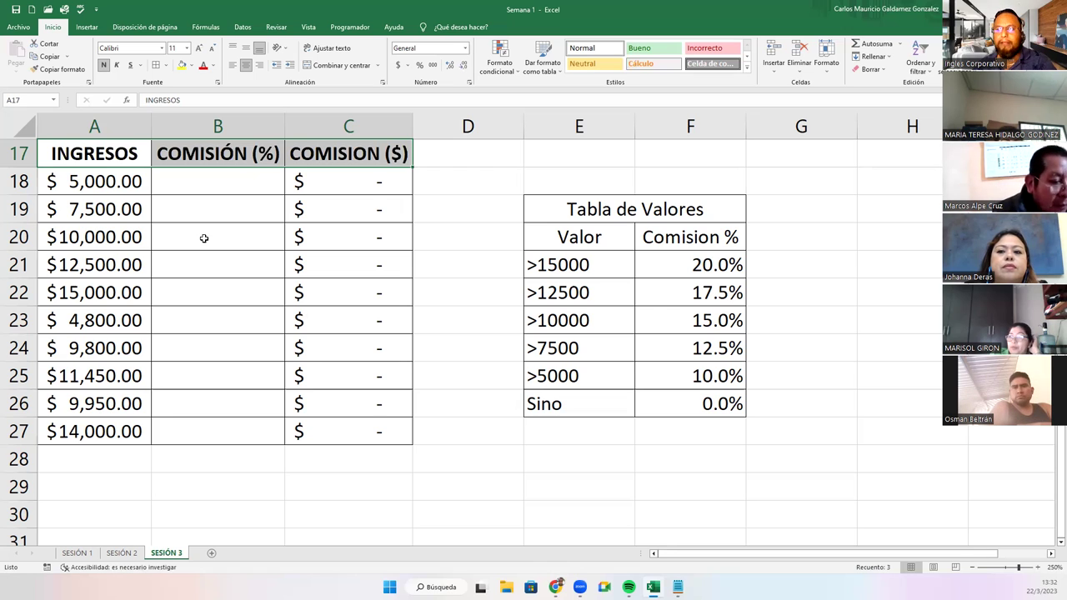
Step: Recheck the C18 formula and fill it down through C27
click(223, 180)
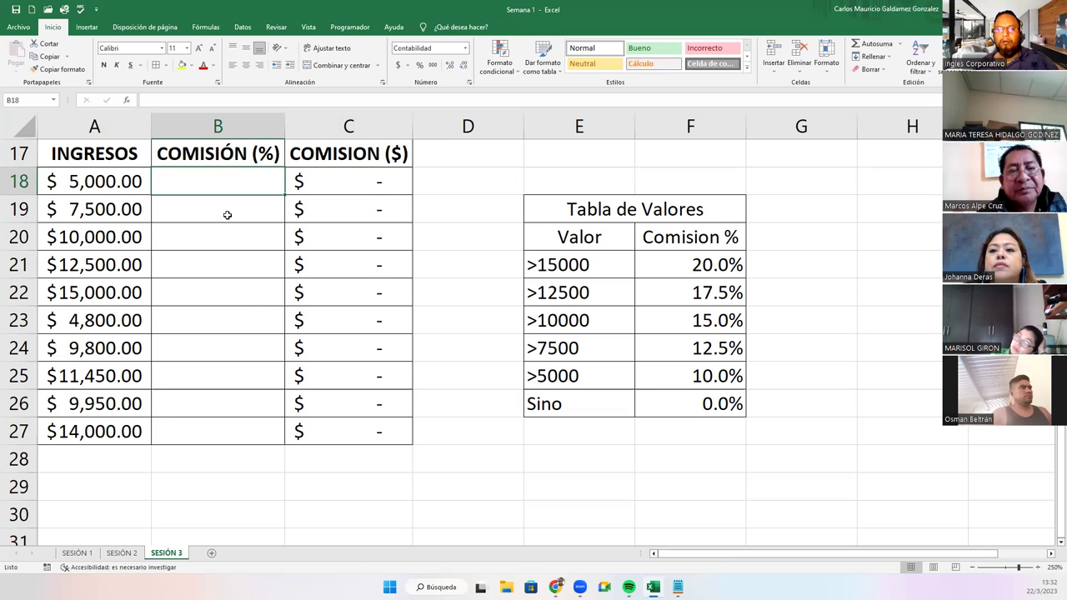
double_click(341, 180)
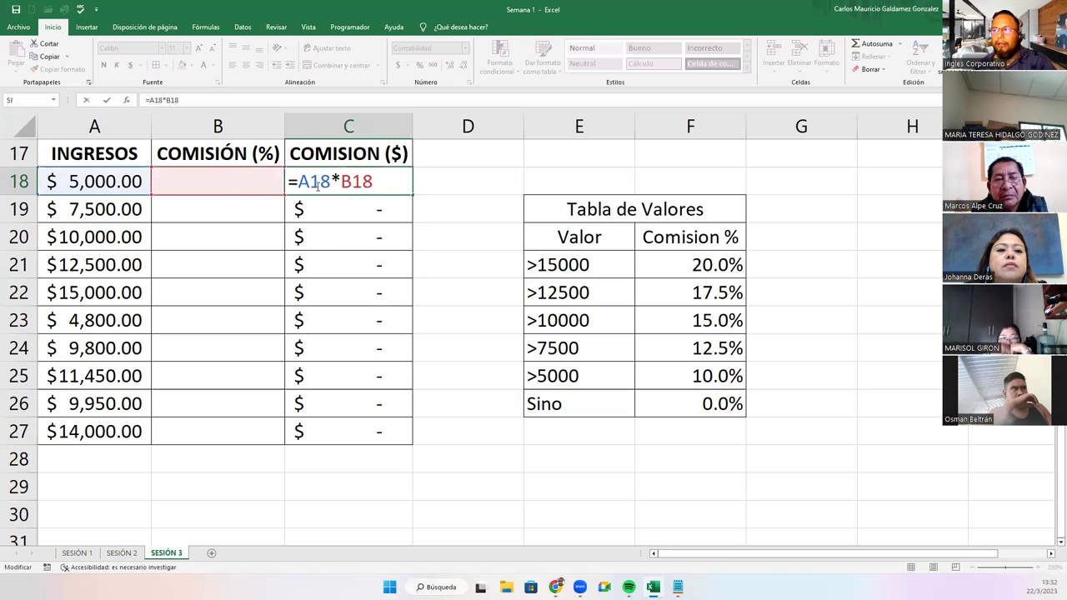
drag(299, 183, 330, 182)
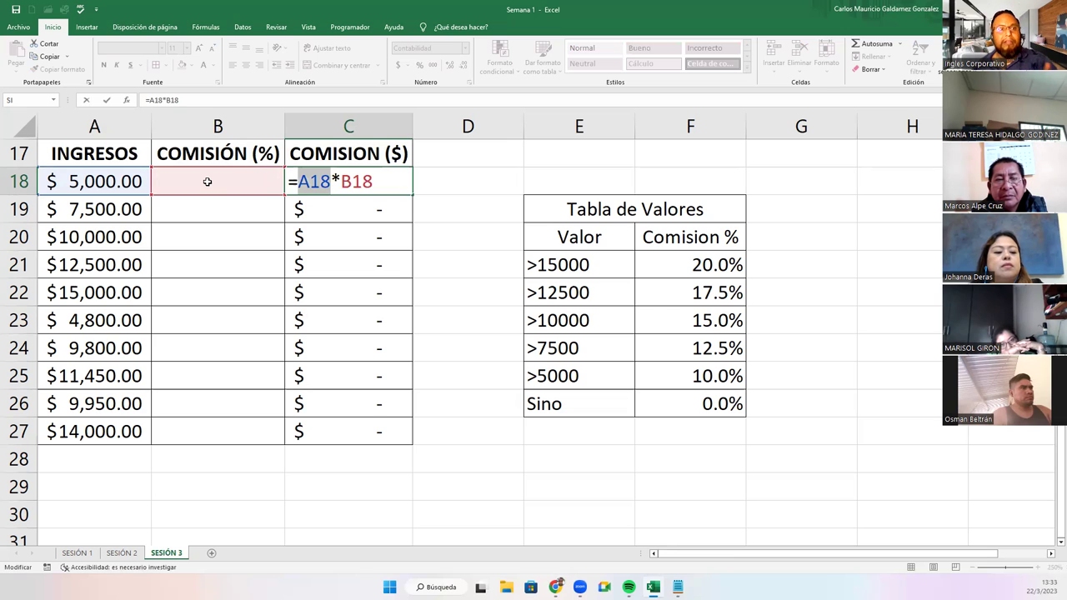
key(Return)
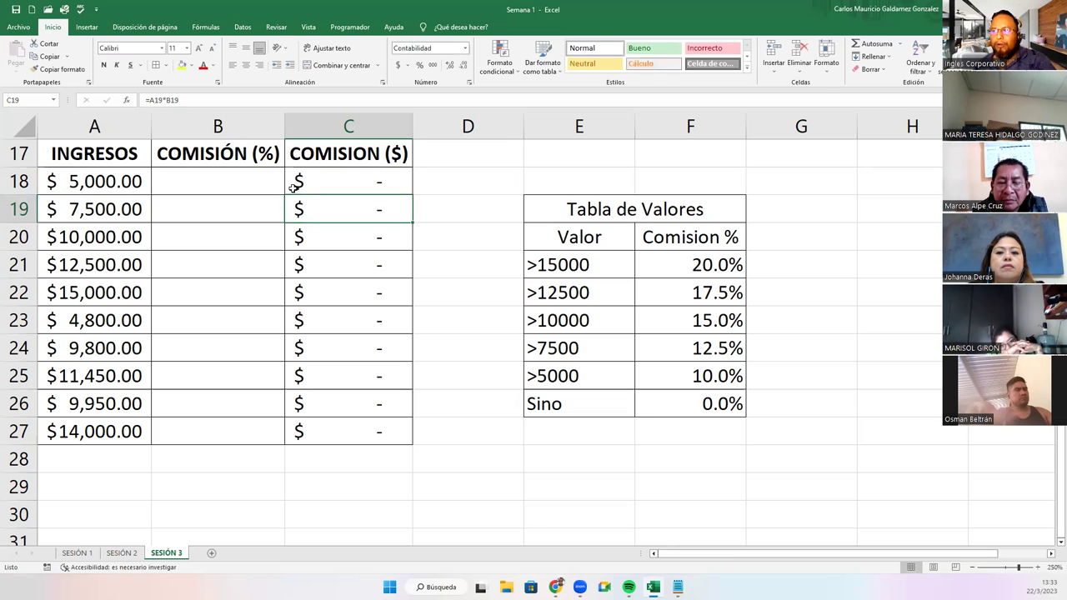
drag(312, 180, 352, 436)
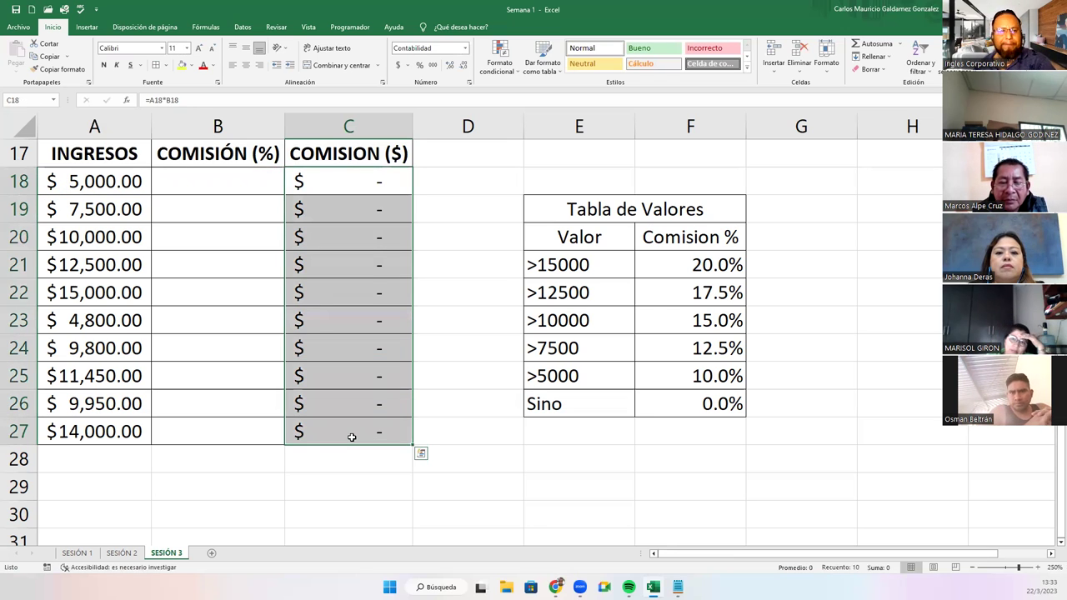
click(199, 185)
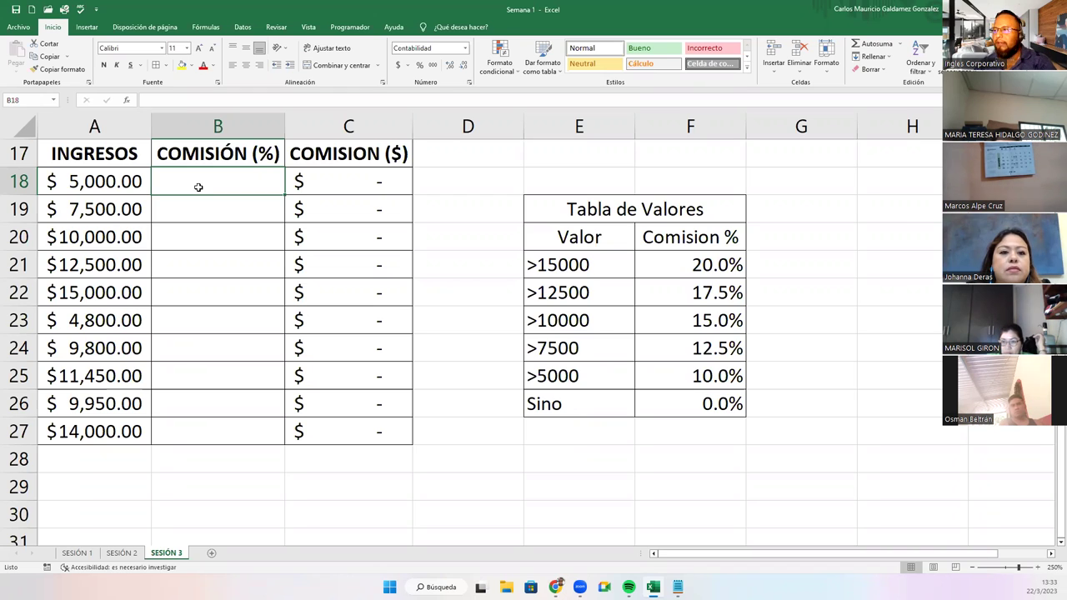
Step: Bold the Tabla de Valores headings in E19:F20
click(543, 267)
drag(580, 209, 690, 237)
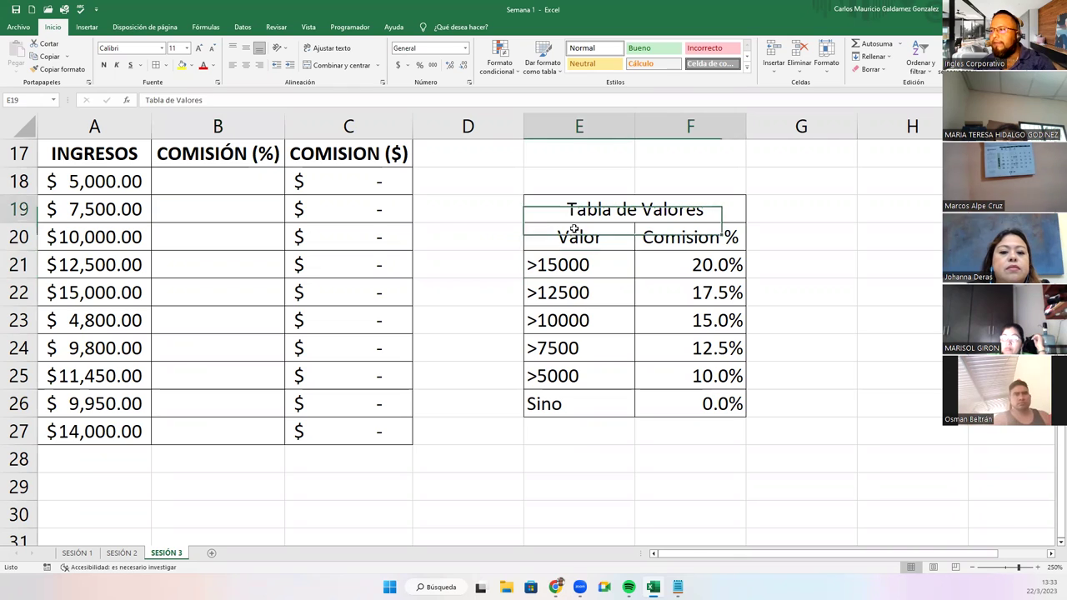
click(103, 65)
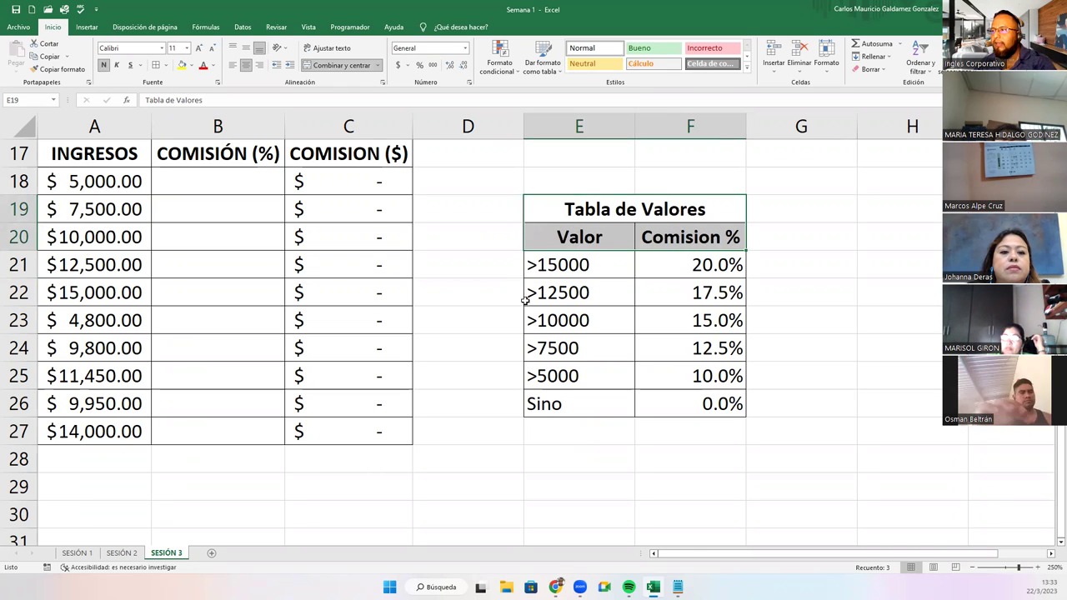
click(549, 268)
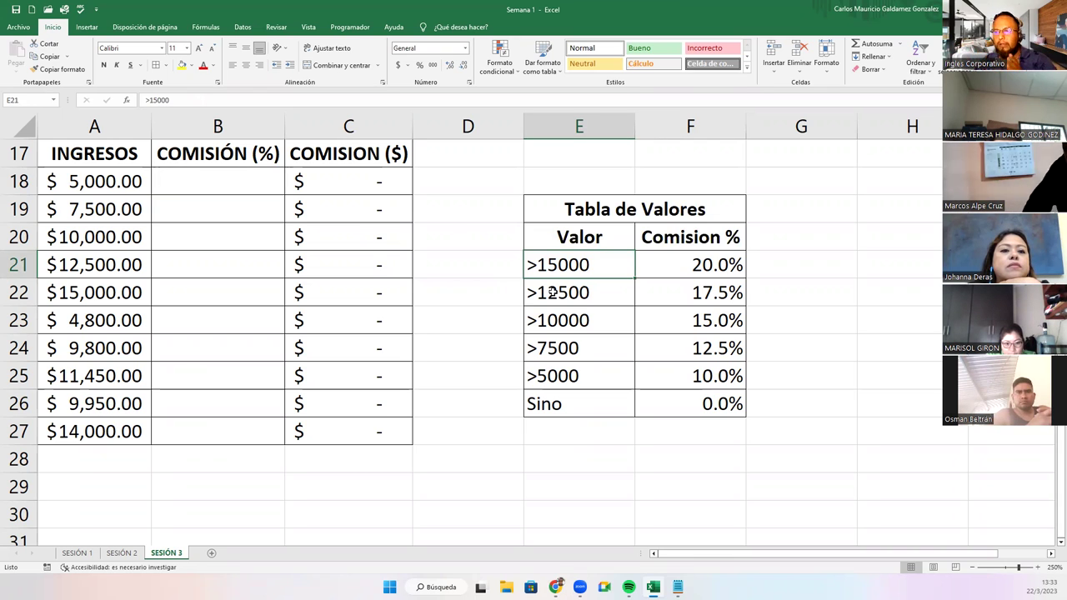
Step: Compare the 15000 income in A22 with the >15000 threshold and its rates
click(94, 300)
click(565, 263)
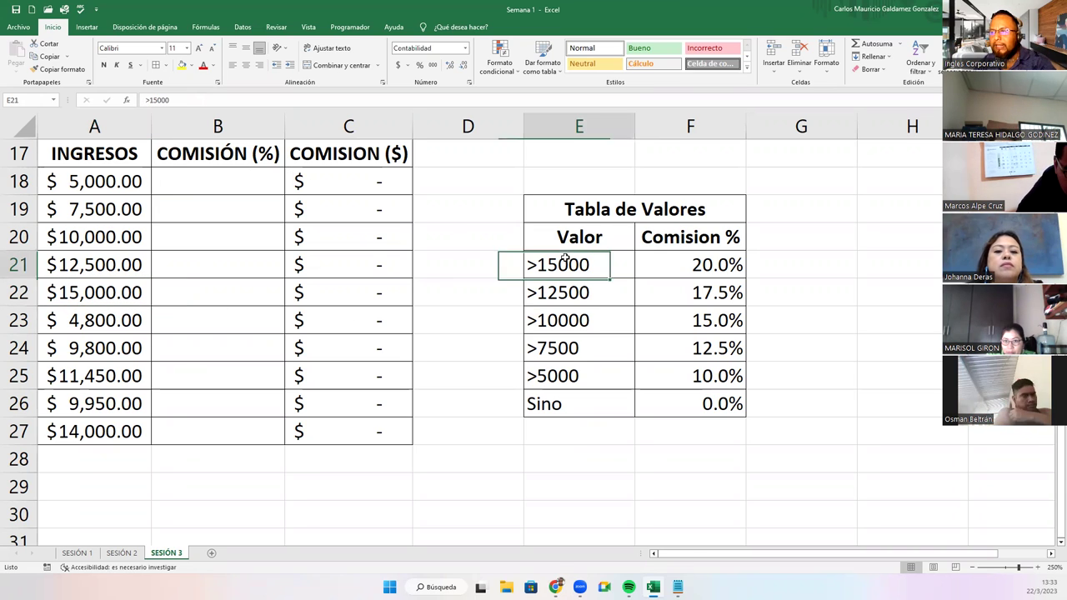
click(76, 296)
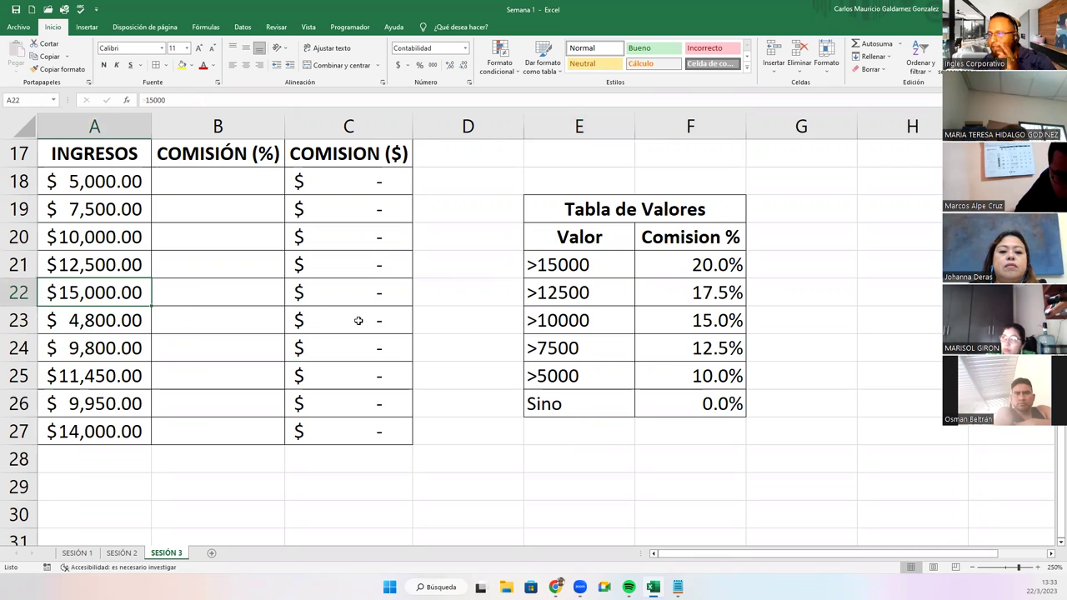
click(195, 295)
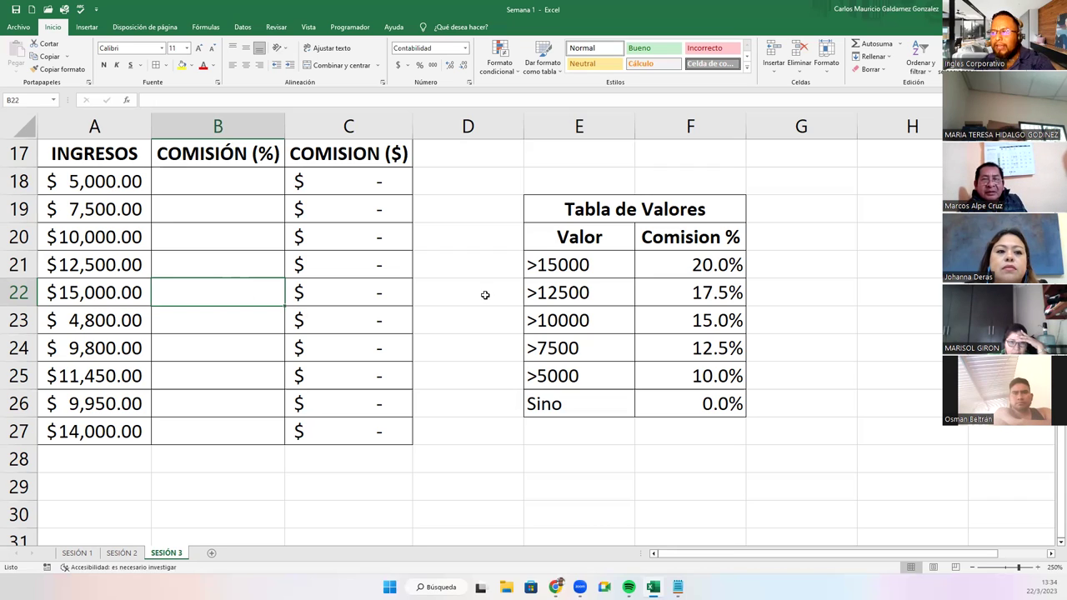
click(535, 269)
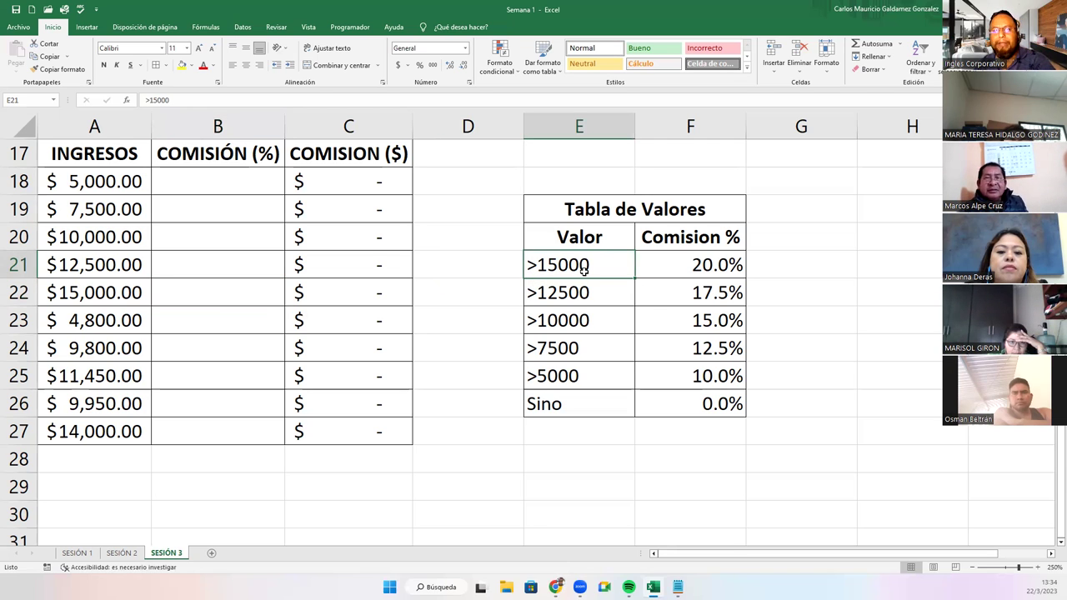
click(91, 292)
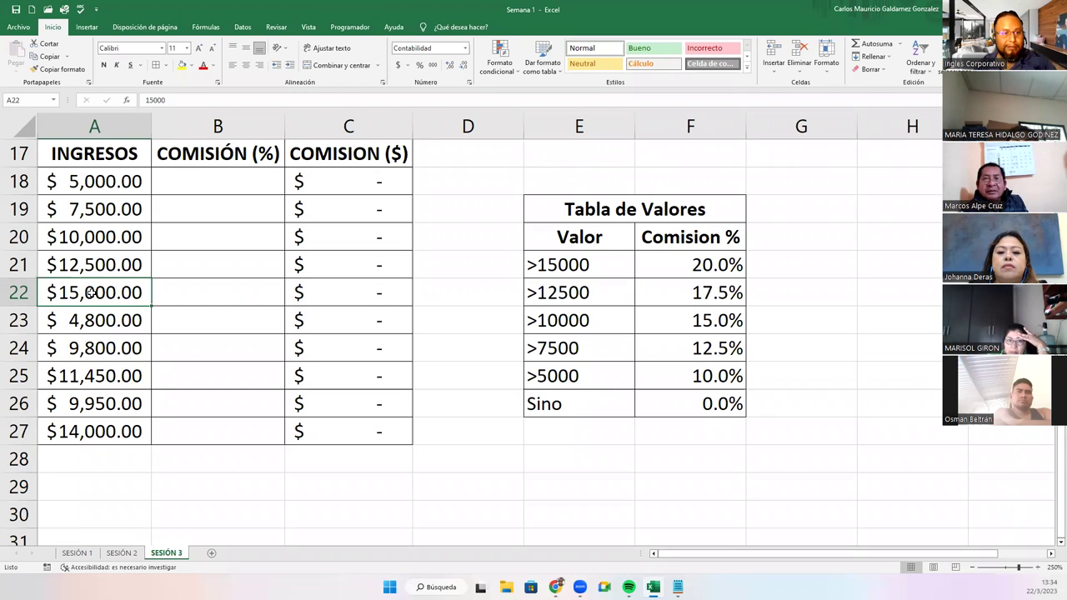
click(655, 293)
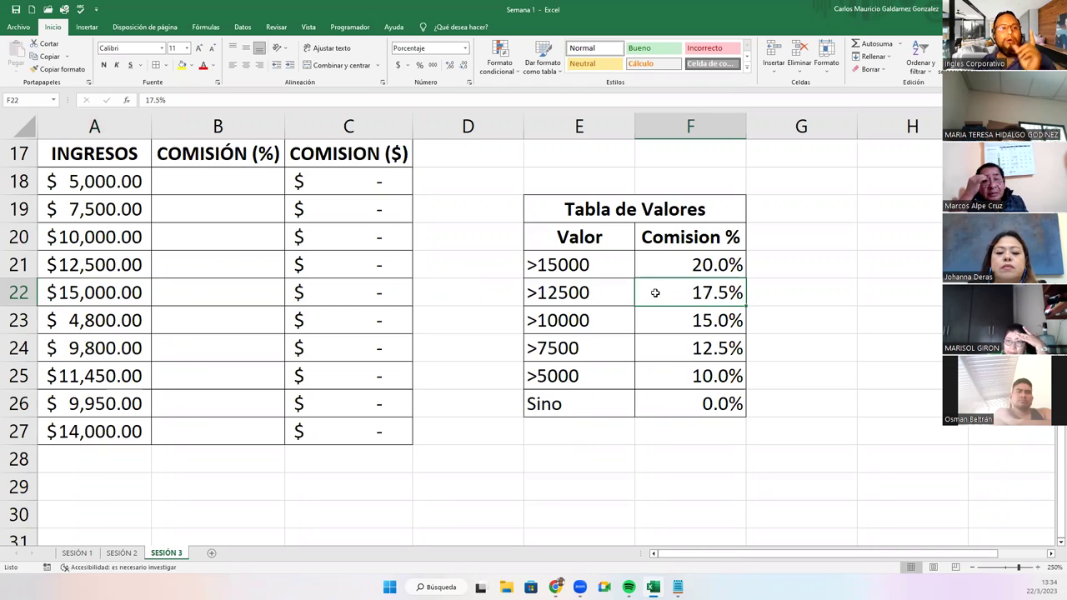
Step: Briefly change E21's threshold to >=15000, then restore it to >15000
double_click(541, 269)
text(=)
key(Return)
click(538, 274)
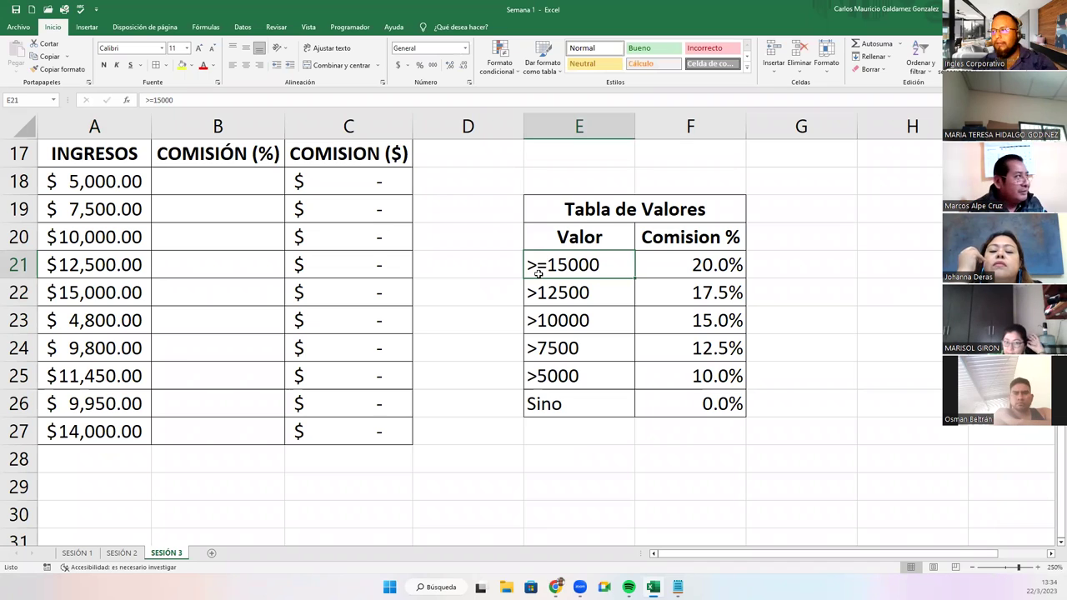
double_click(540, 273)
key(BackSpace)
key(Return)
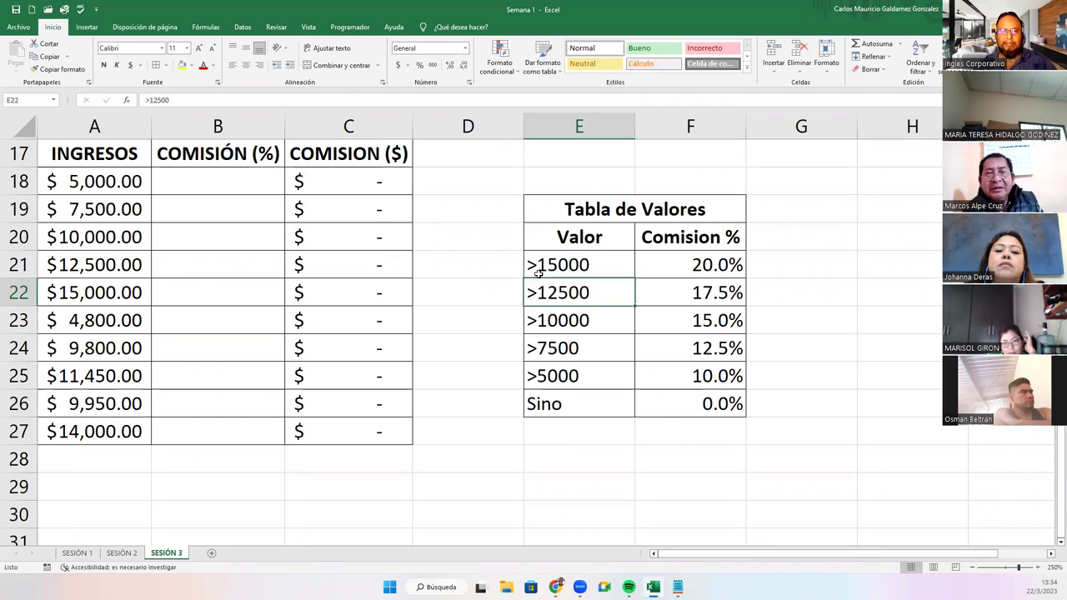
click(546, 266)
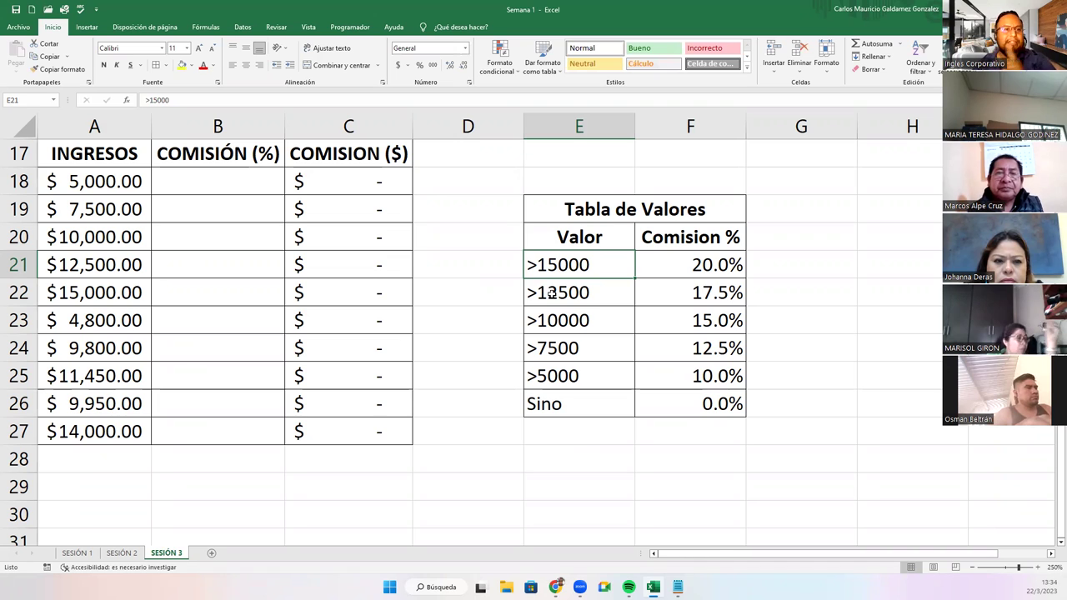
Step: Change the A22 income to 15000.01 and check the new value
click(133, 296)
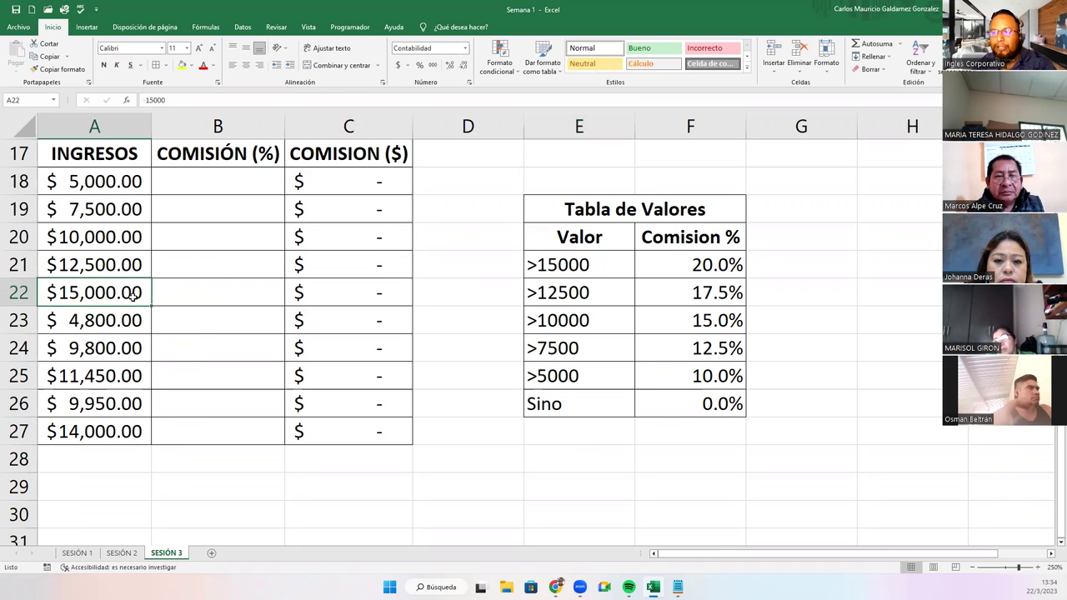
double_click(134, 296)
text(.01)
key(Return)
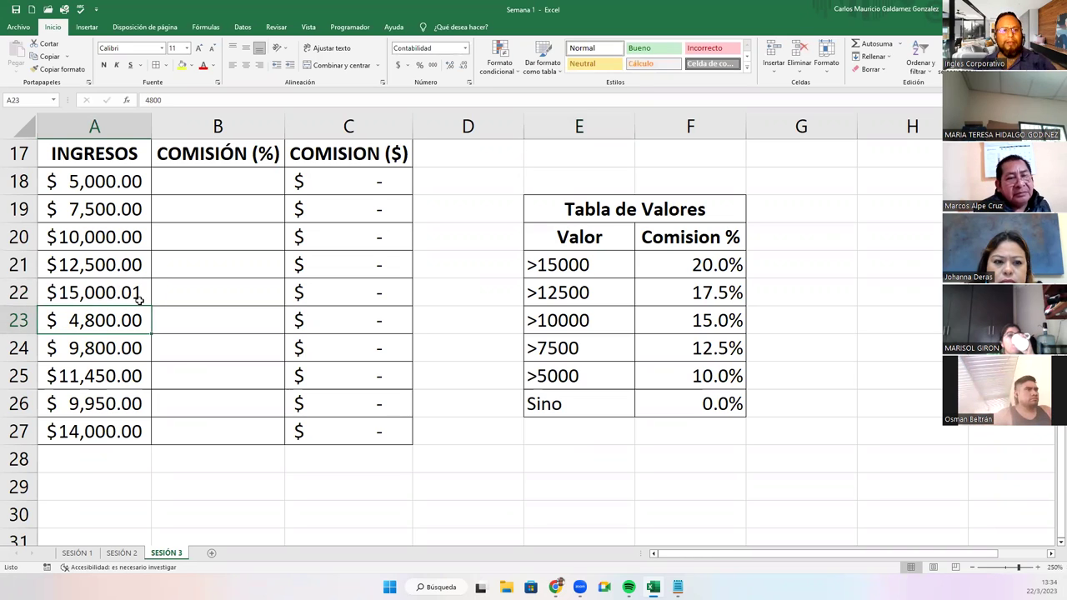
click(120, 284)
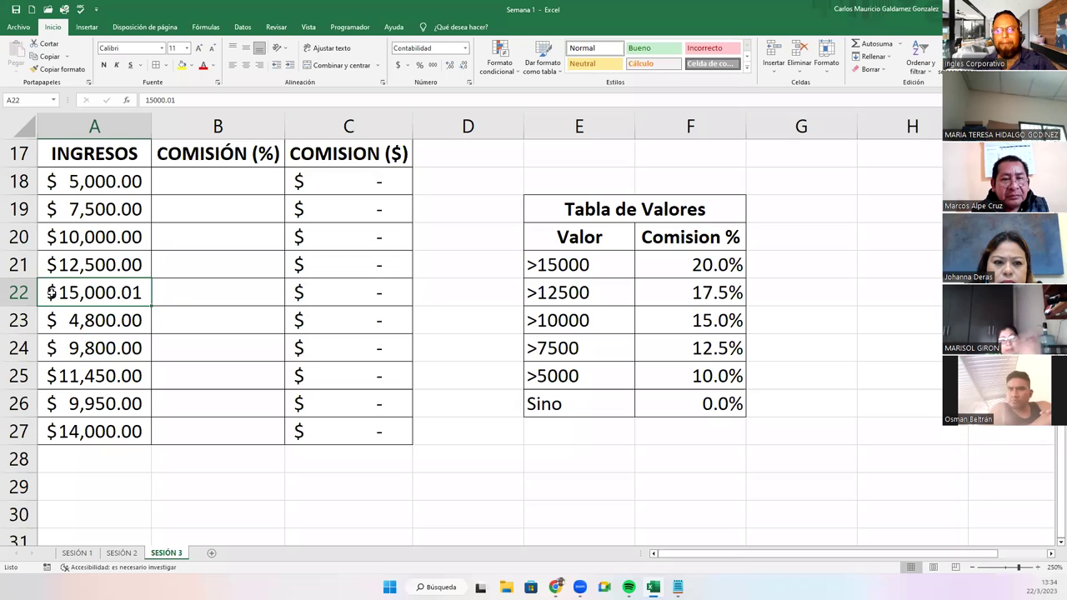
Step: Compare the 20% and 17.5% rates, then restore A22 to 15000.00
click(688, 265)
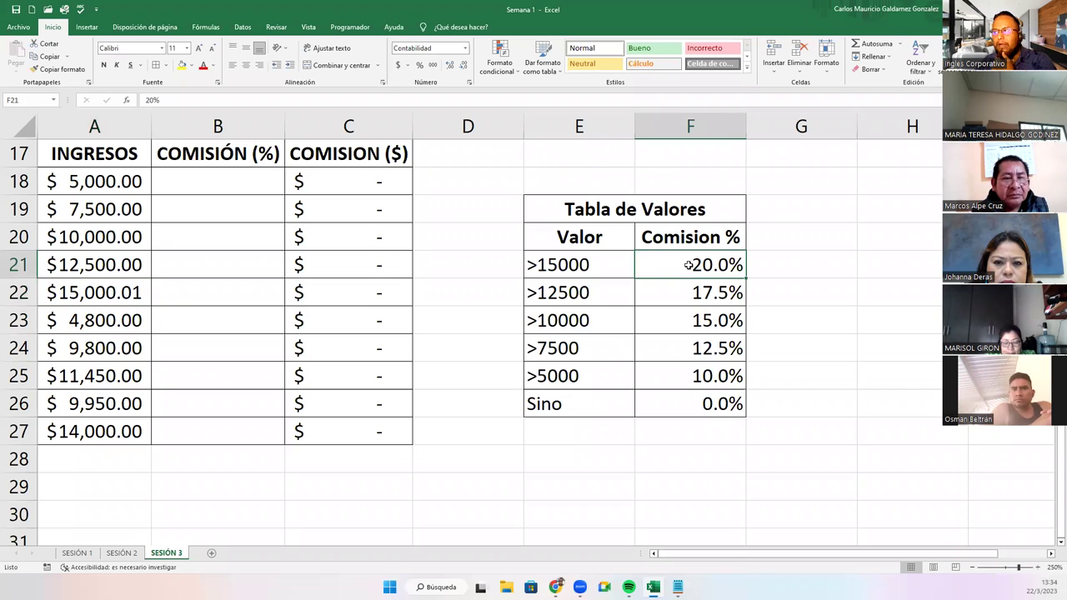
click(688, 293)
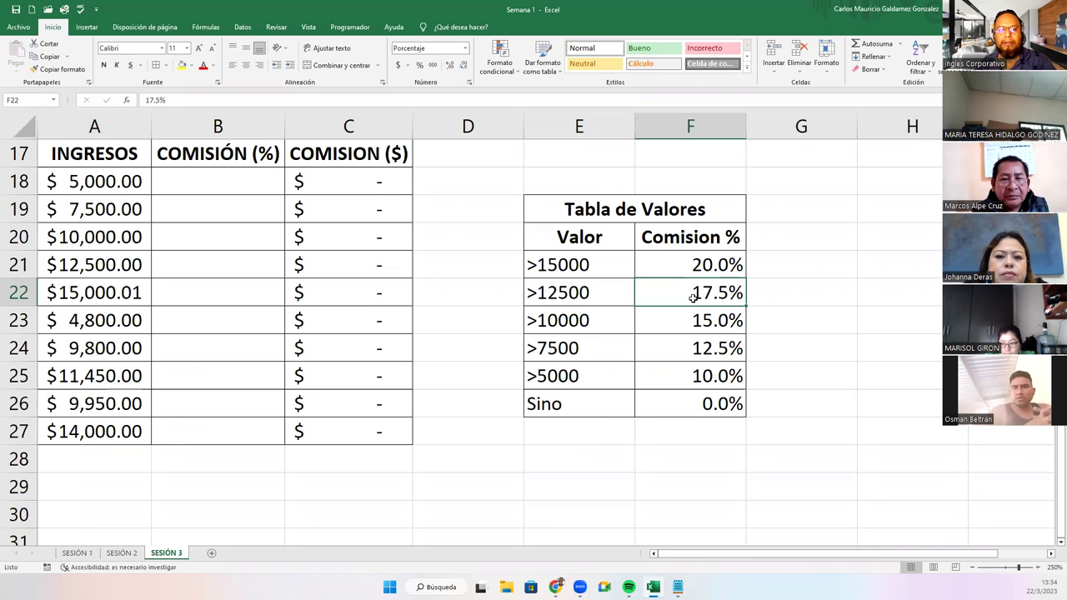
click(67, 296)
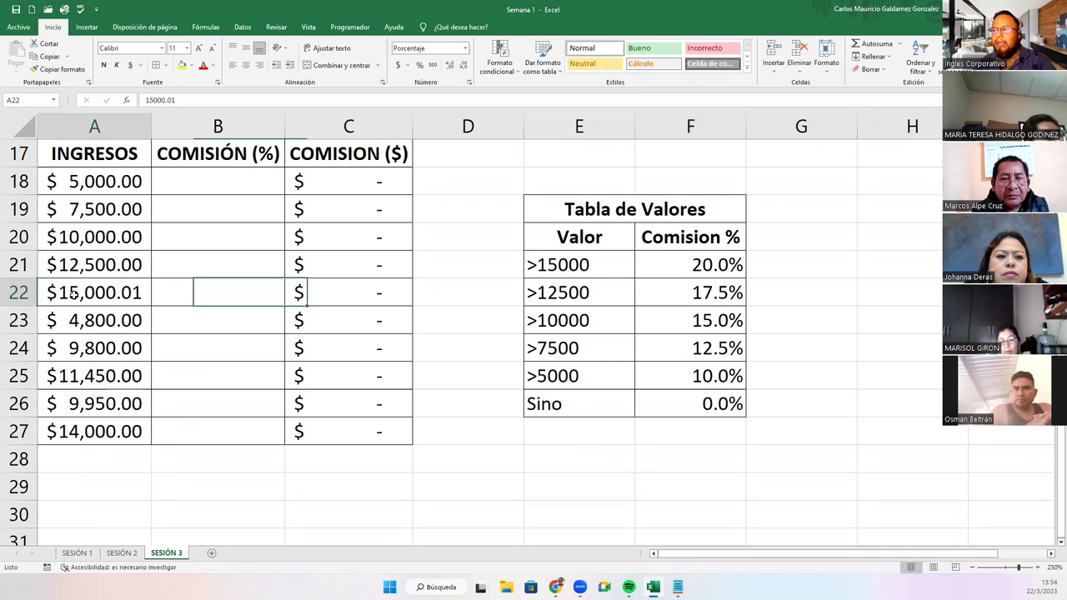
click(589, 263)
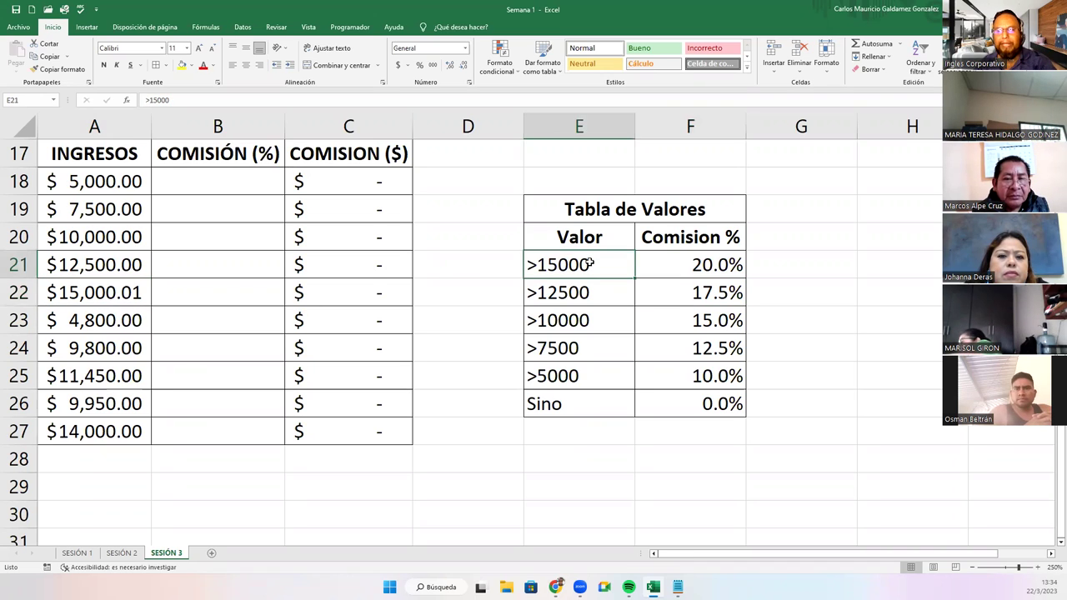
click(73, 293)
key(F2)
key(BackSpace)
key(Return)
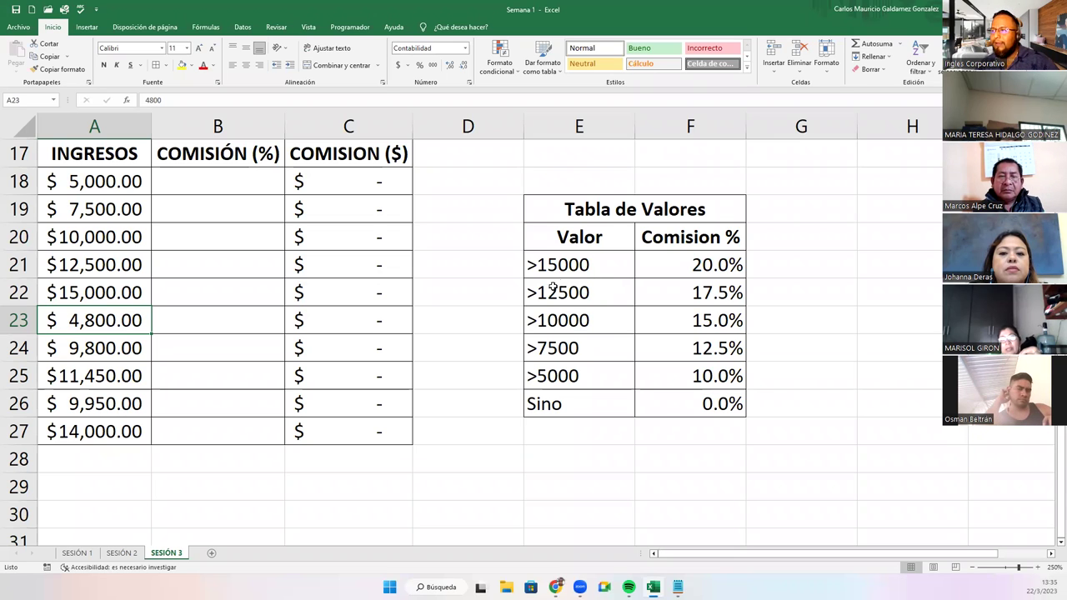
Step: Walk through the threshold row pairs in E21:F26, from >15000 down to Sino
drag(572, 376, 643, 376)
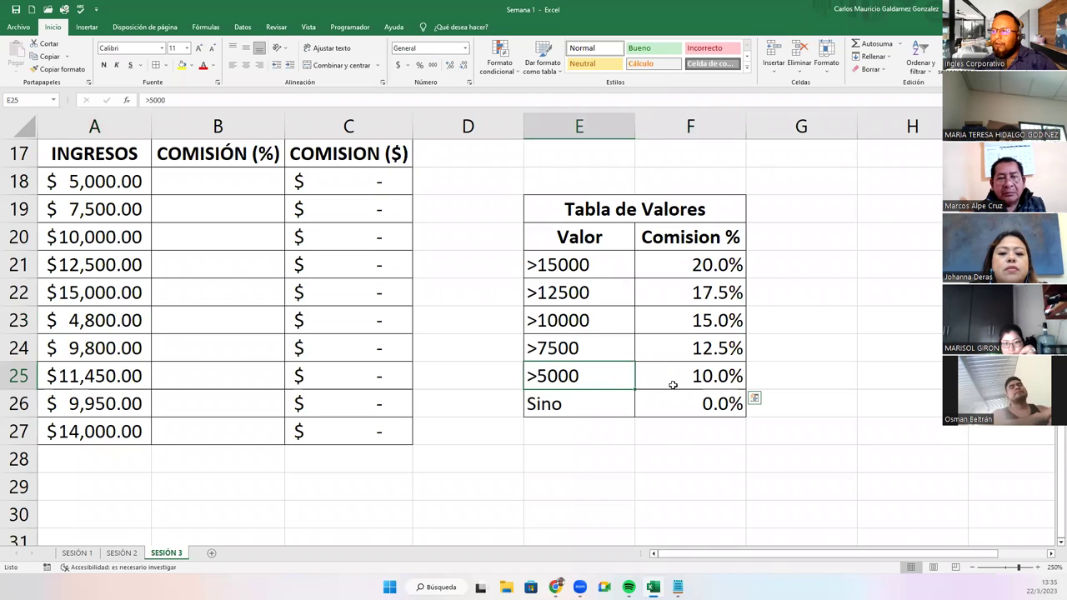
click(693, 399)
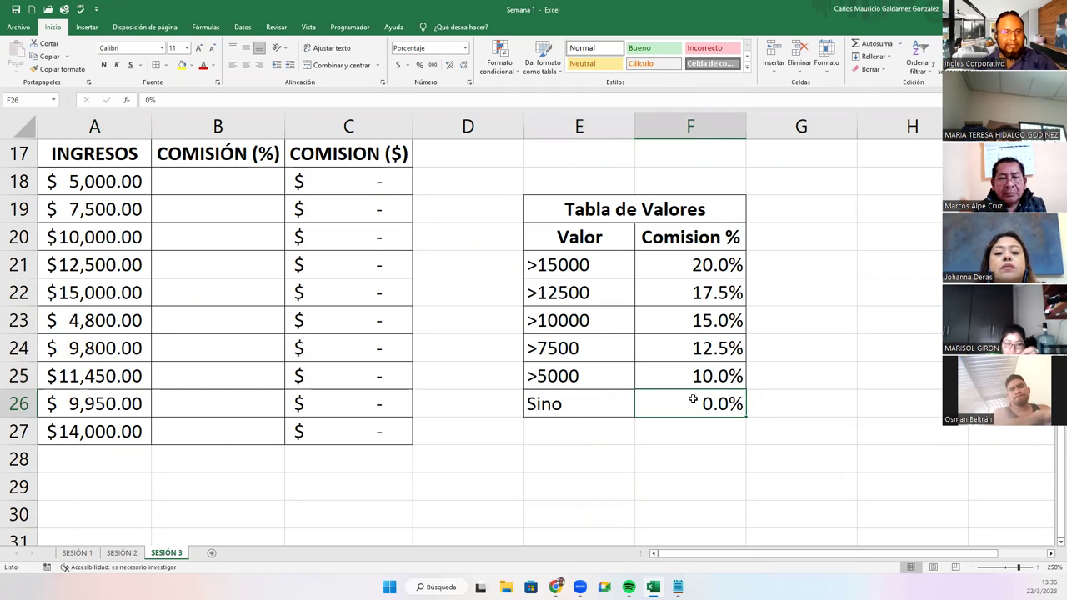
drag(588, 382, 679, 403)
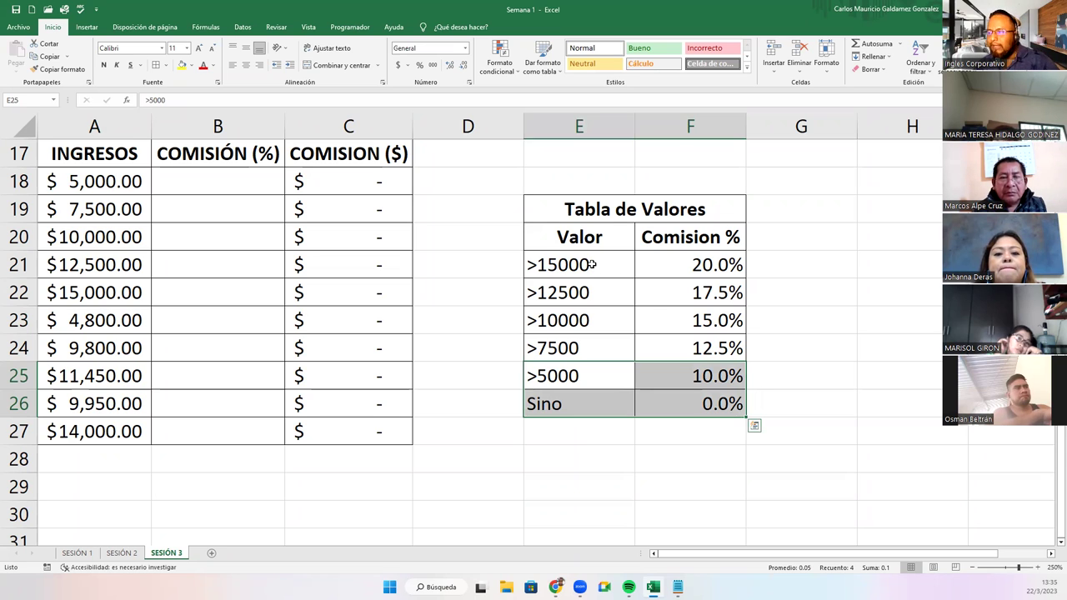
drag(592, 265, 665, 292)
drag(583, 292, 663, 320)
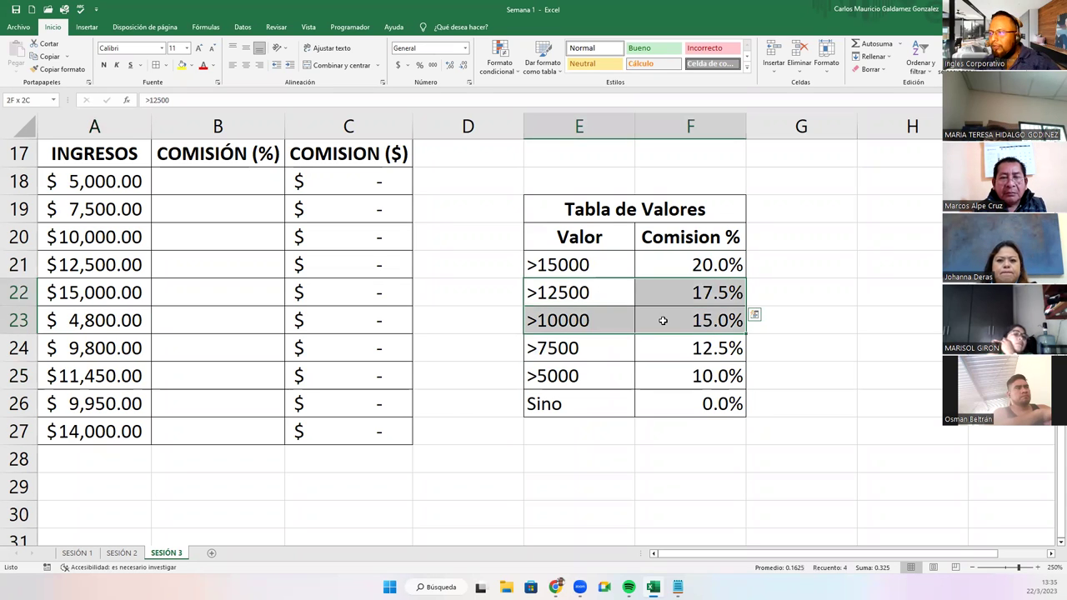
drag(575, 320, 655, 348)
mouse_move(581, 347)
mouse_down()
mouse_move(665, 380)
mouse_move(666, 406)
mouse_up()
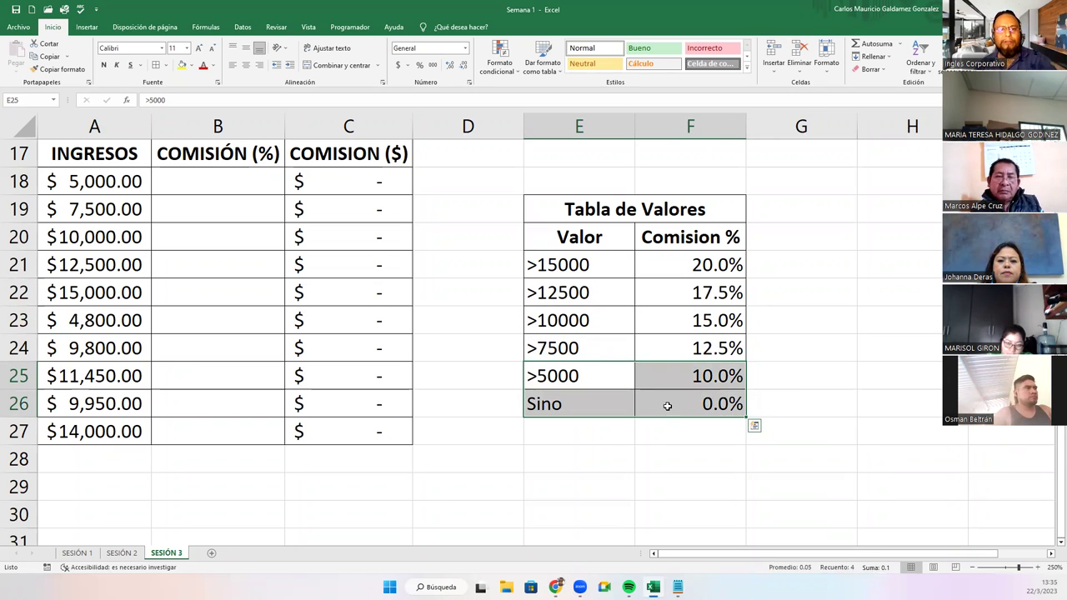
click(240, 183)
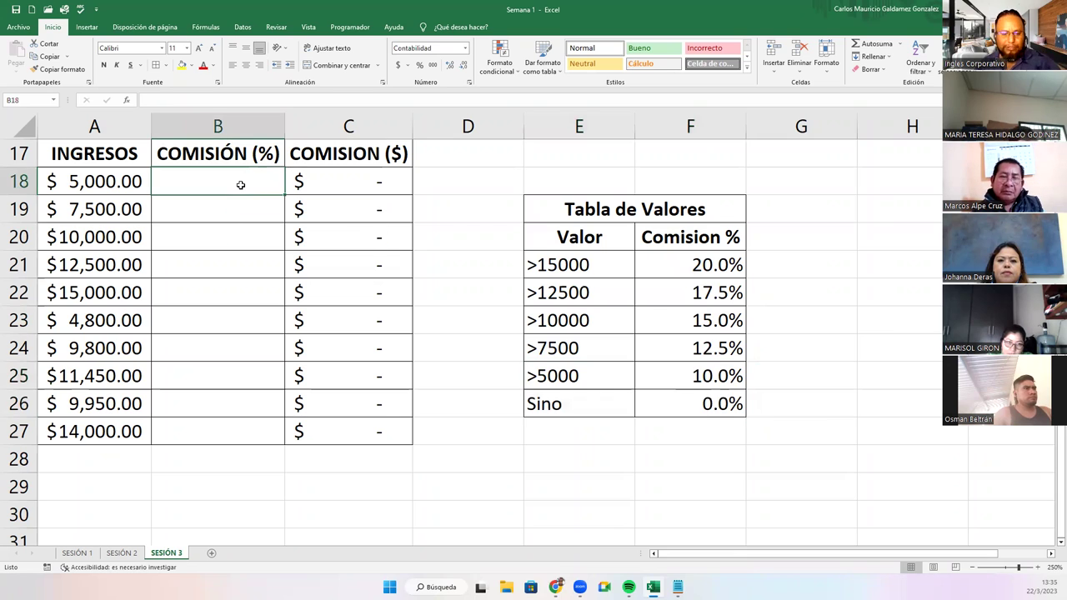
Step: Start B18's formula as =SI(A18>15000;F21; followed by a nested SI
text(=)
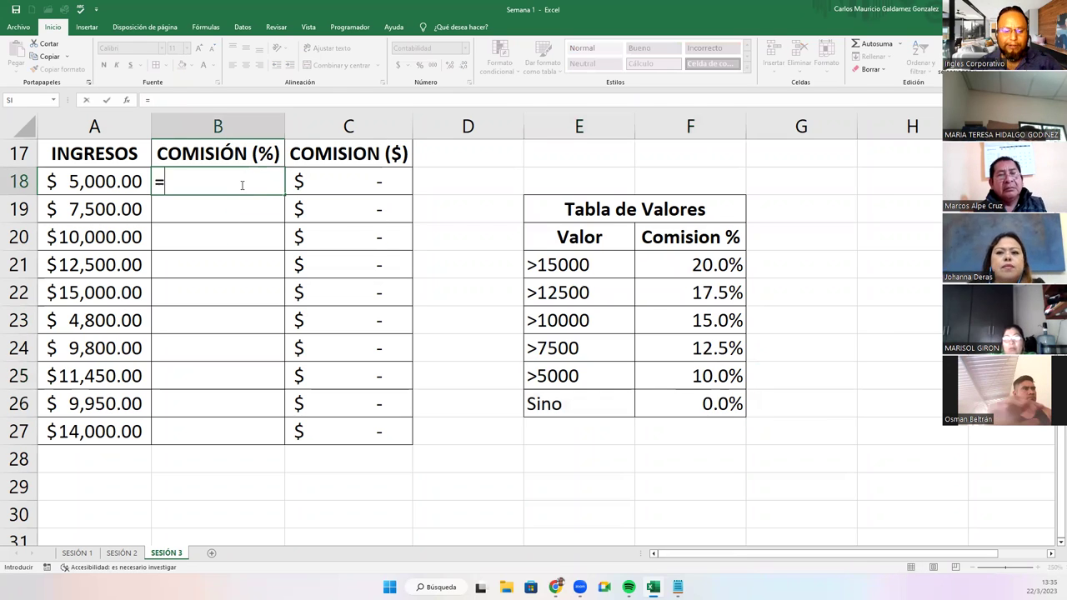
text(SI()
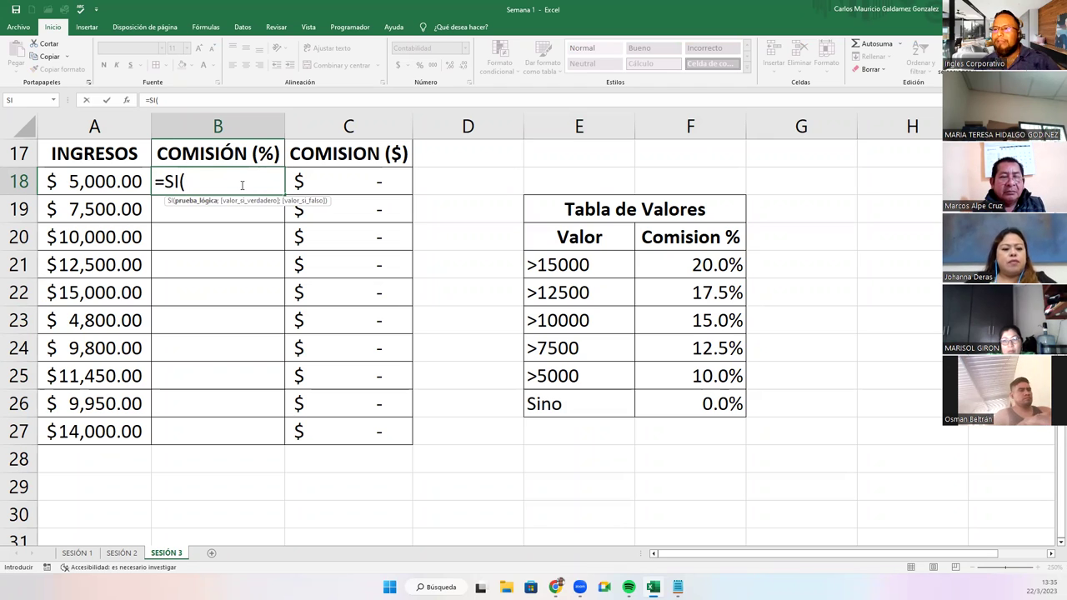
click(95, 181)
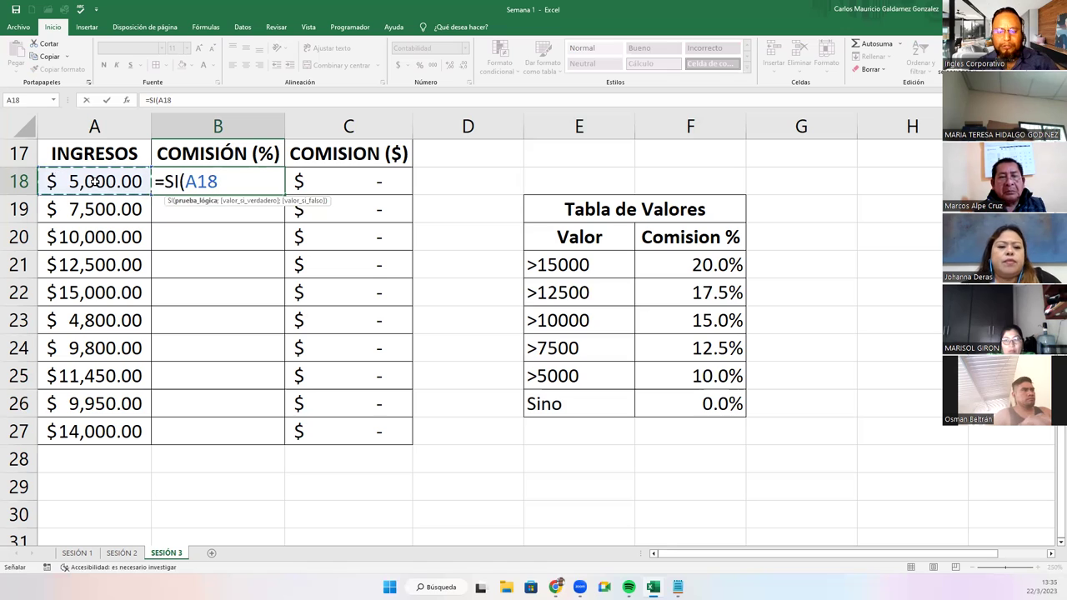
text(>15000)
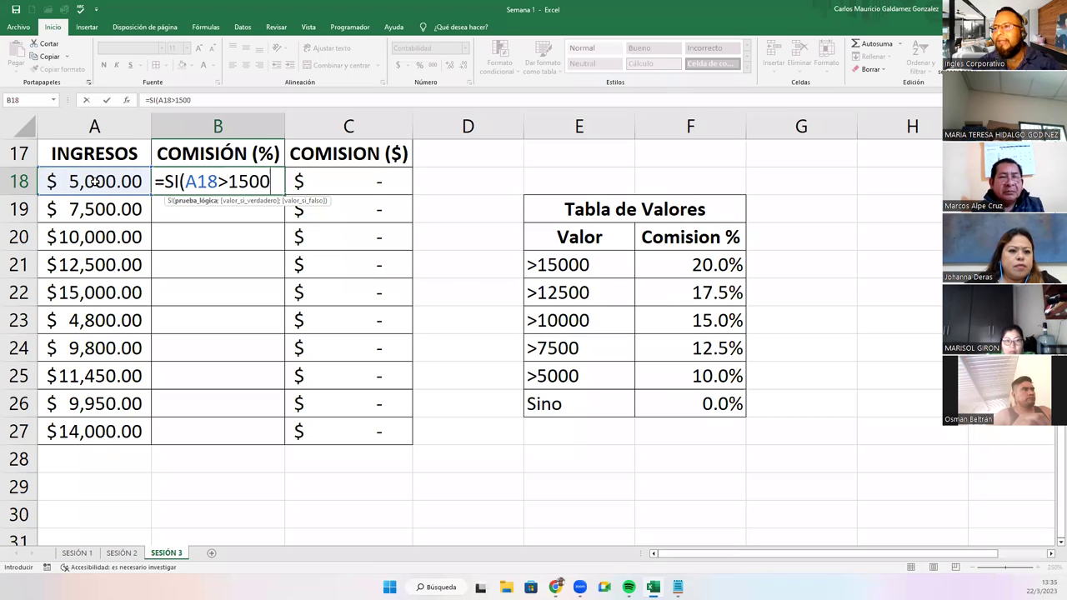
text(;)
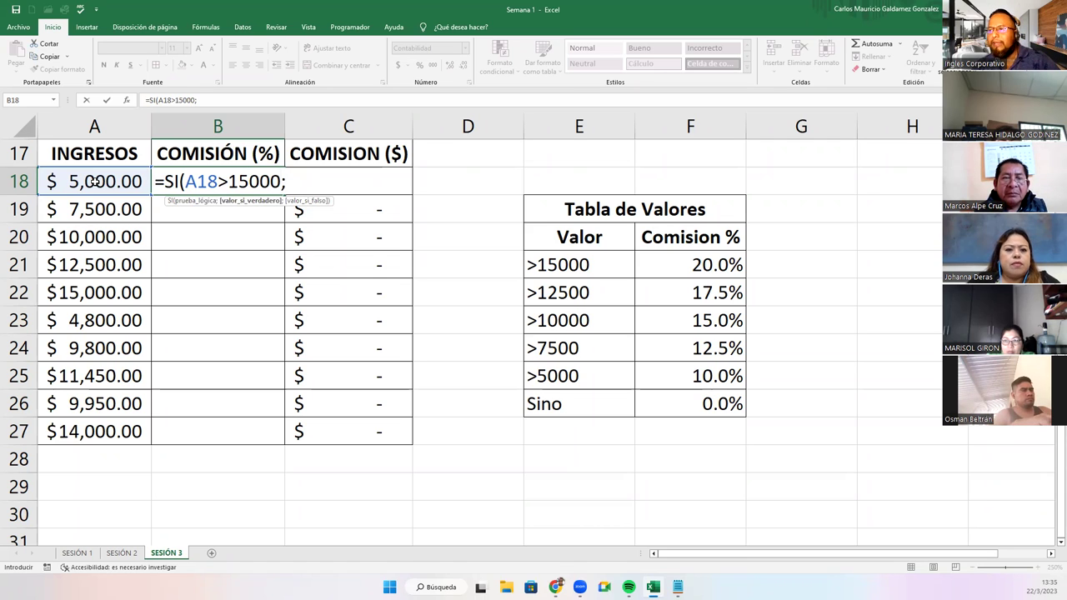
click(662, 271)
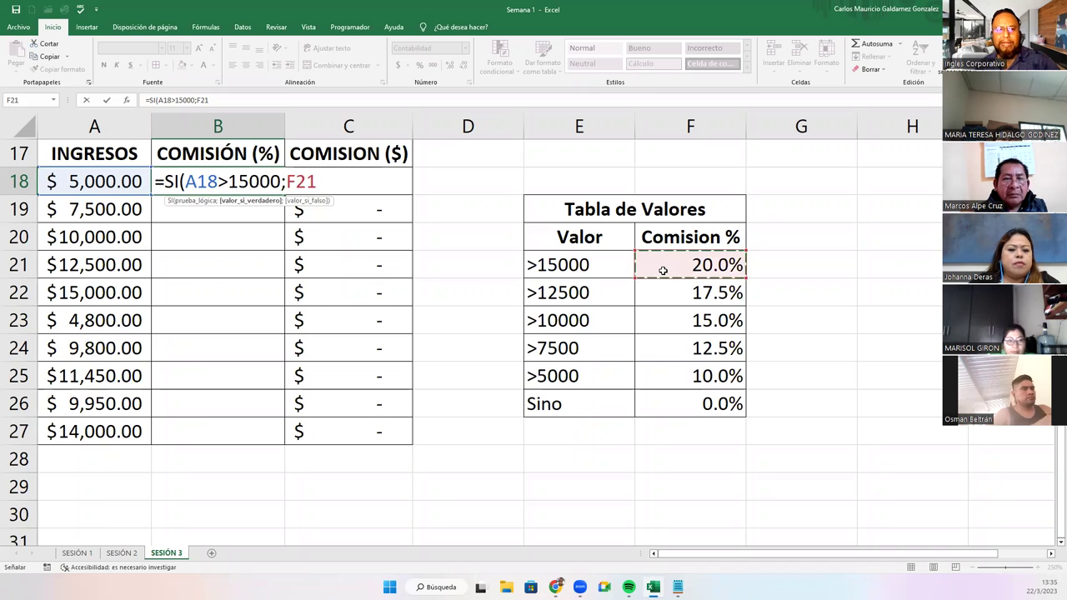
text(;si)
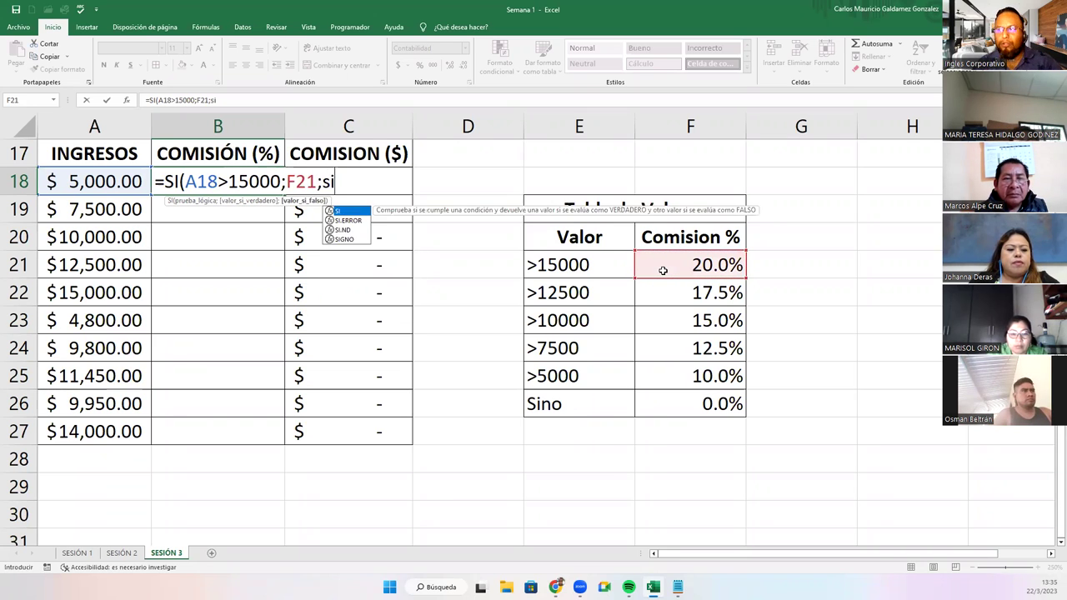
key(Tab)
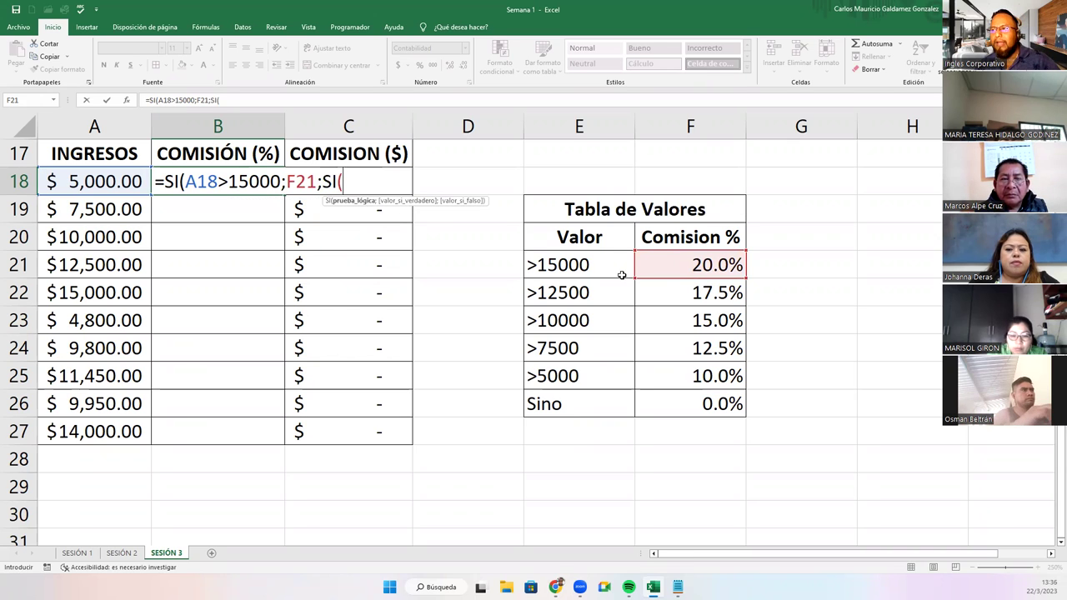
Step: Replace the F21 reference with 20% and add the A18>12500 → 17.5% level
click(315, 181)
key(BackSpace)
key(BackSpace)
key(BackSpace)
text(10)
key(BackSpace)
key(BackSpace)
text(20%)
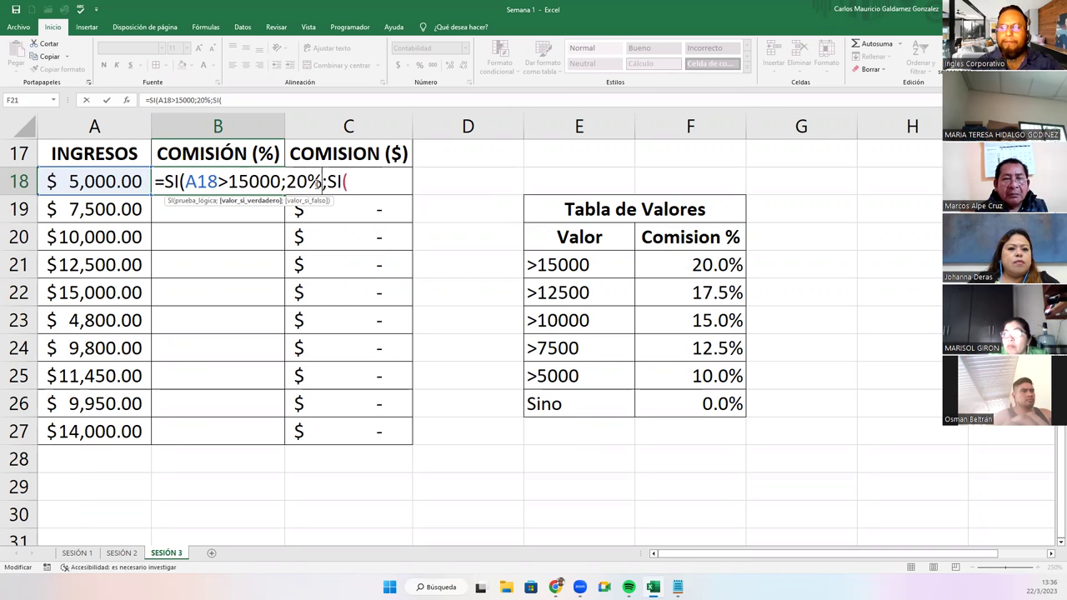
key(Right)
key(Right)
key(Right)
key(Right)
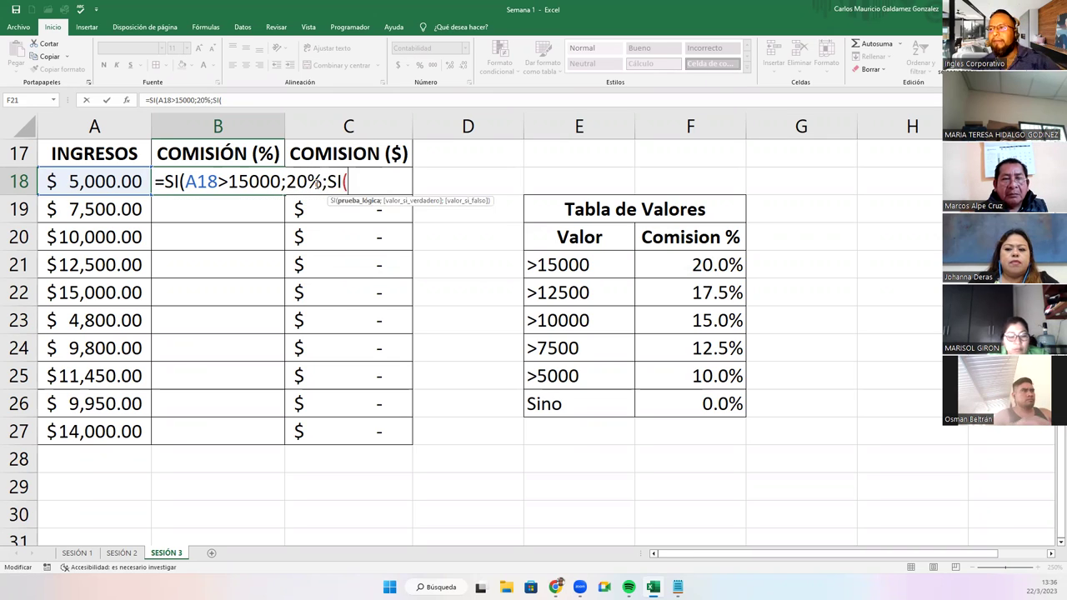
click(109, 181)
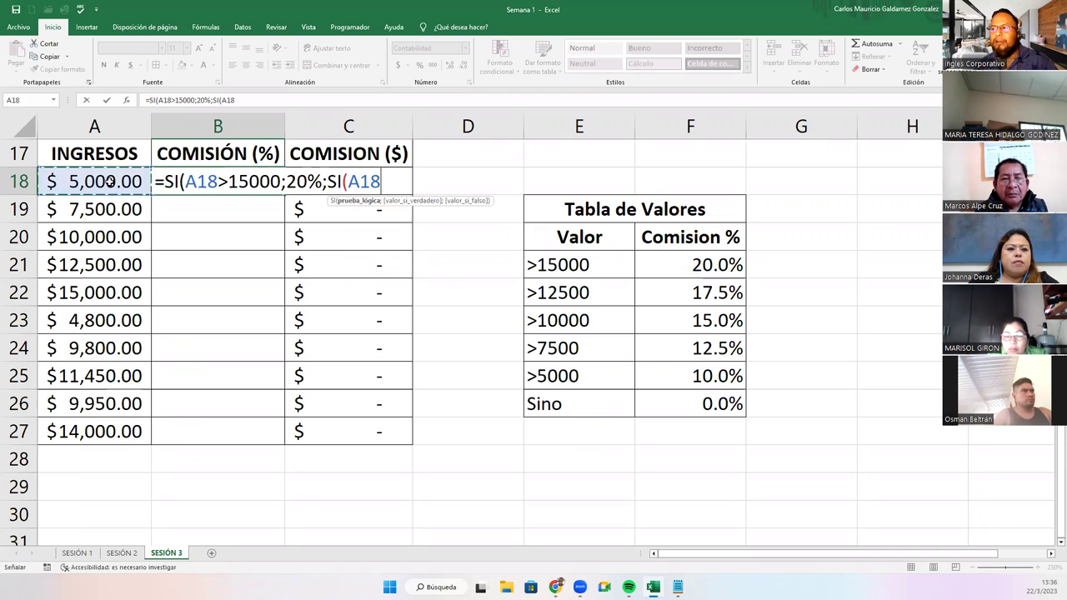
text(>12500;)
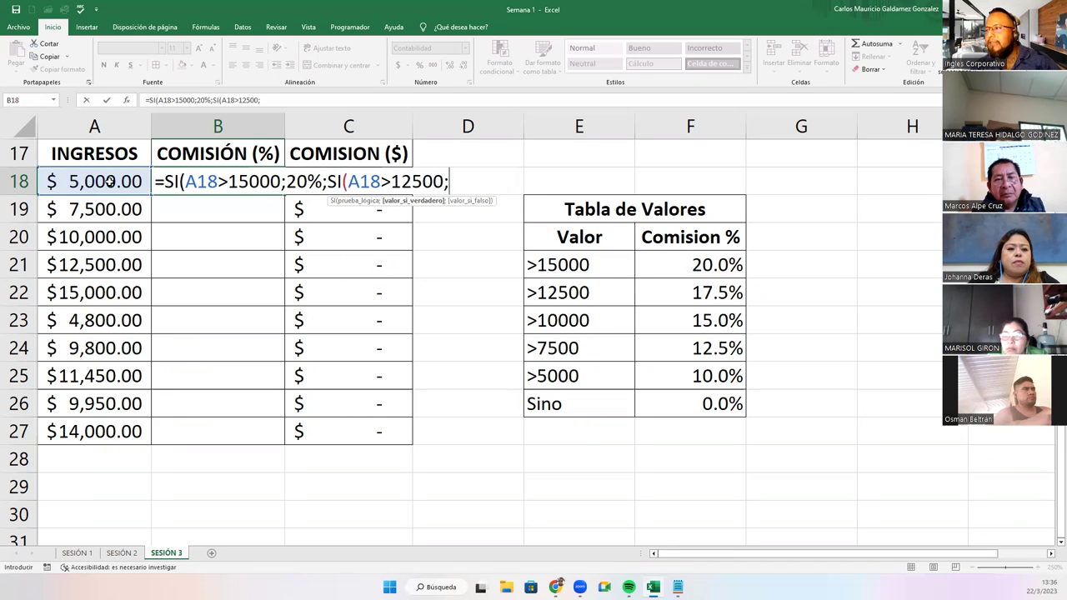
text(17.5%)
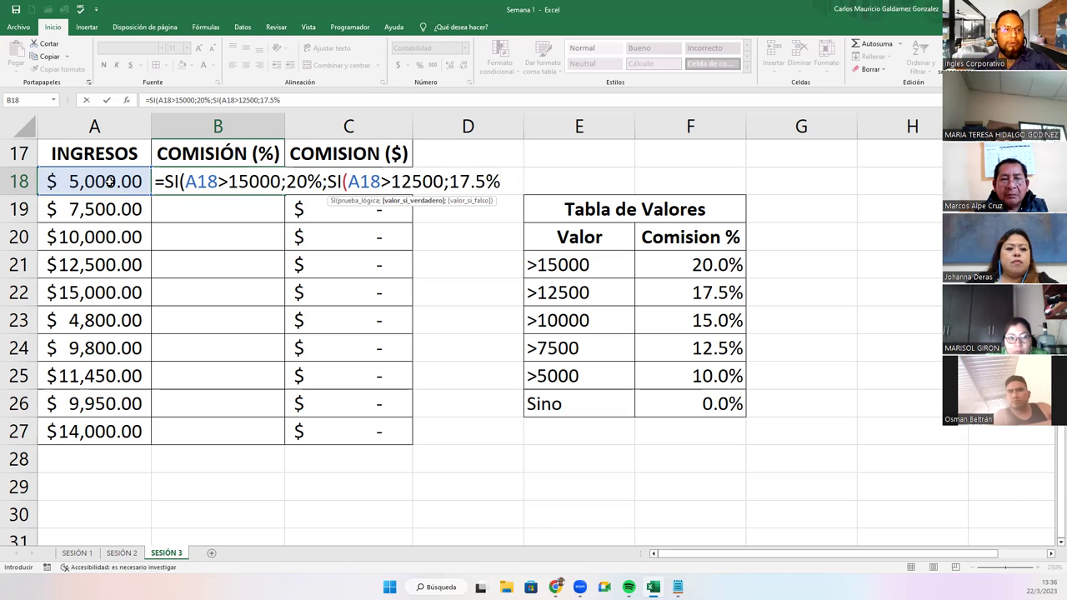
text(;)
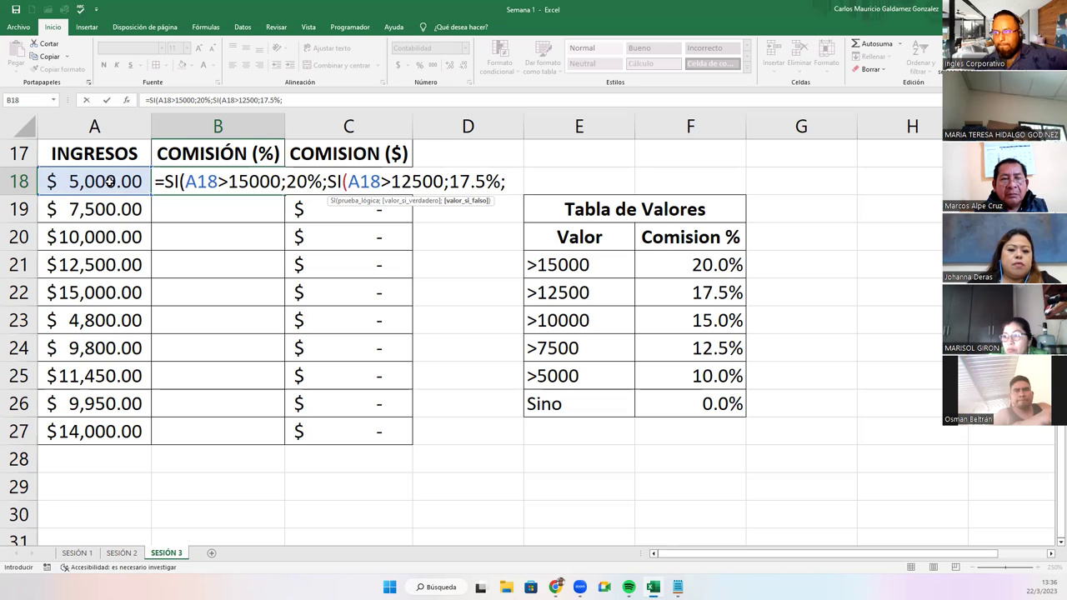
text(s)
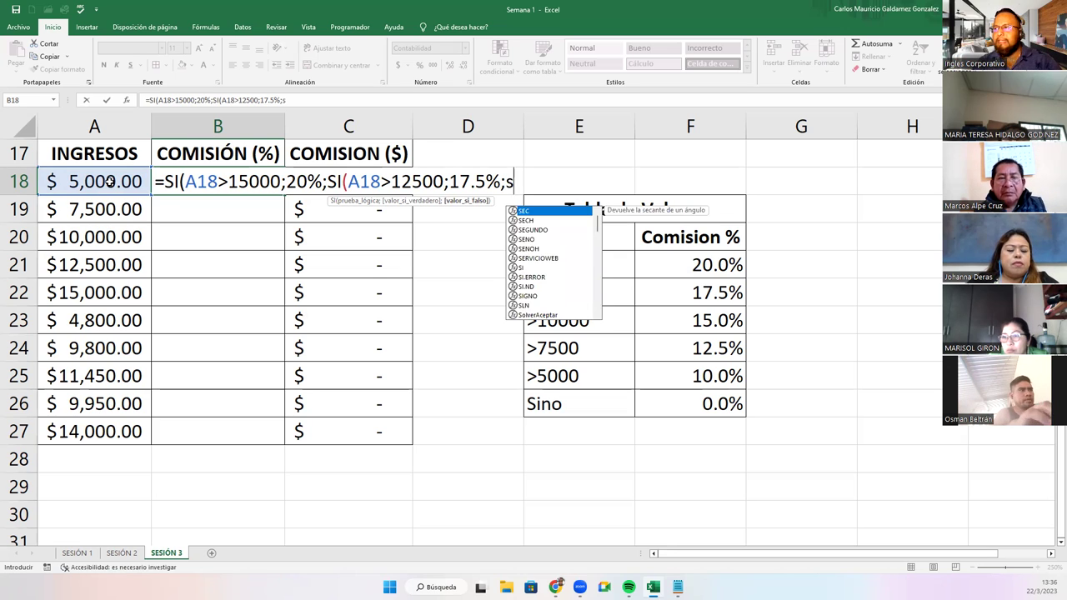
text(i)
key(Tab)
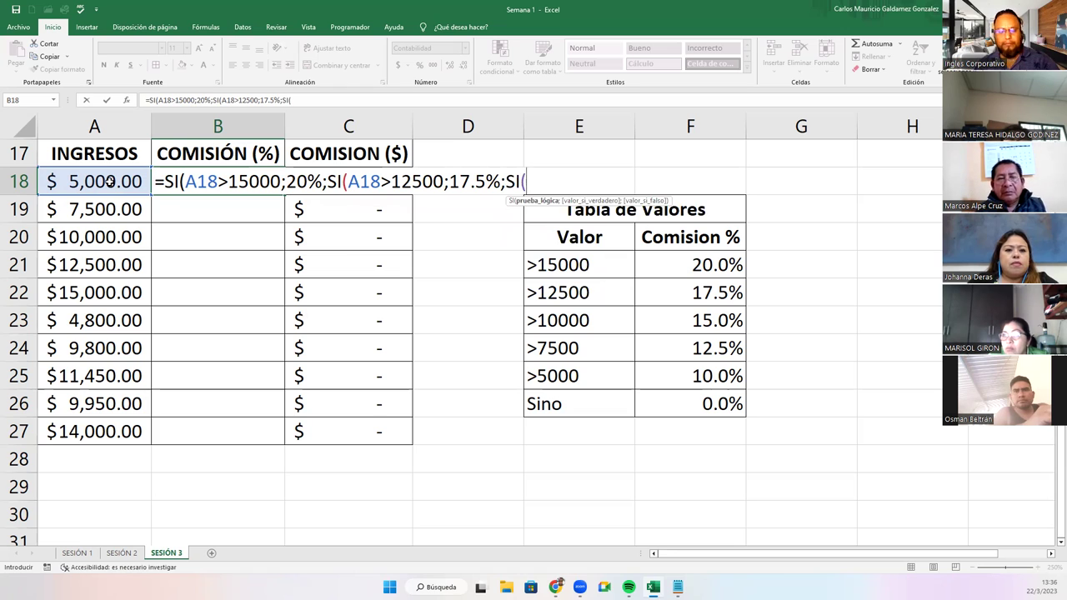
Step: Add the A18>10000 → 15% and A18>7500 → 12.5% nested SI levels to B18
text(A18>)
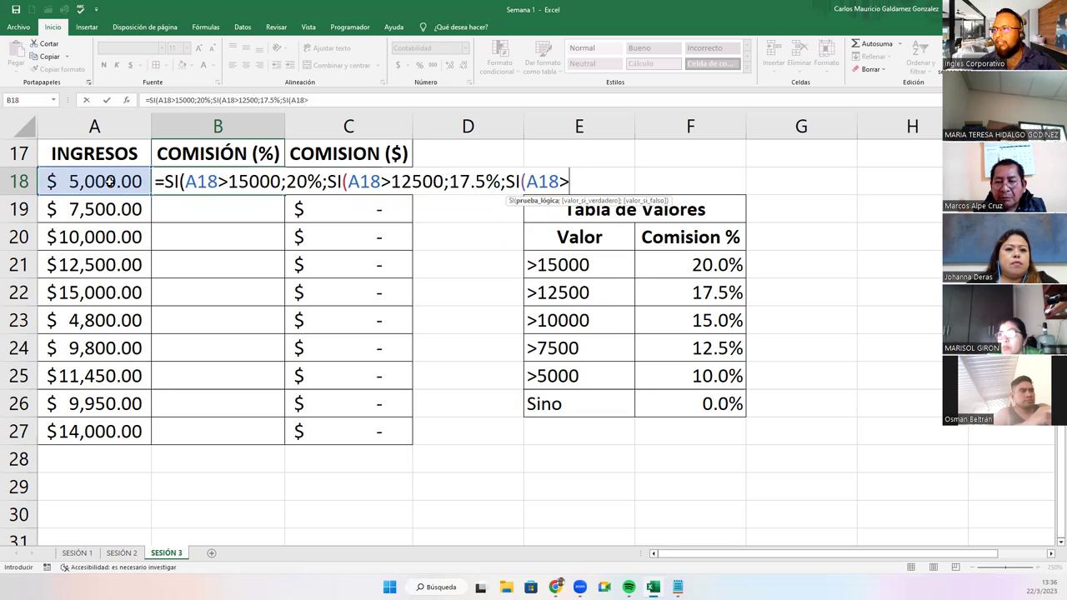
text(10000)
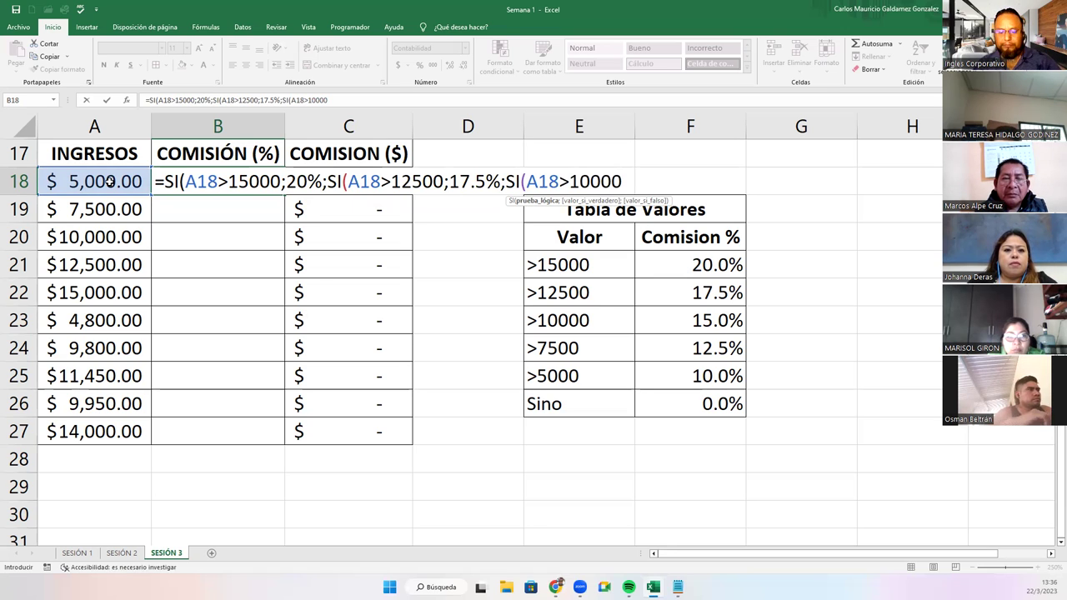
text(;)
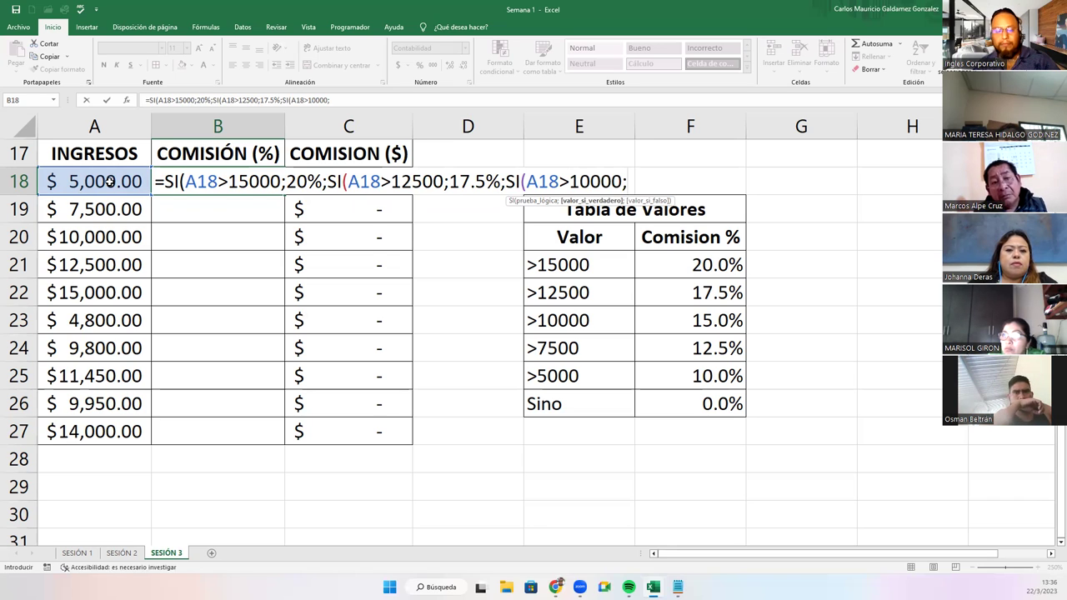
text(15)
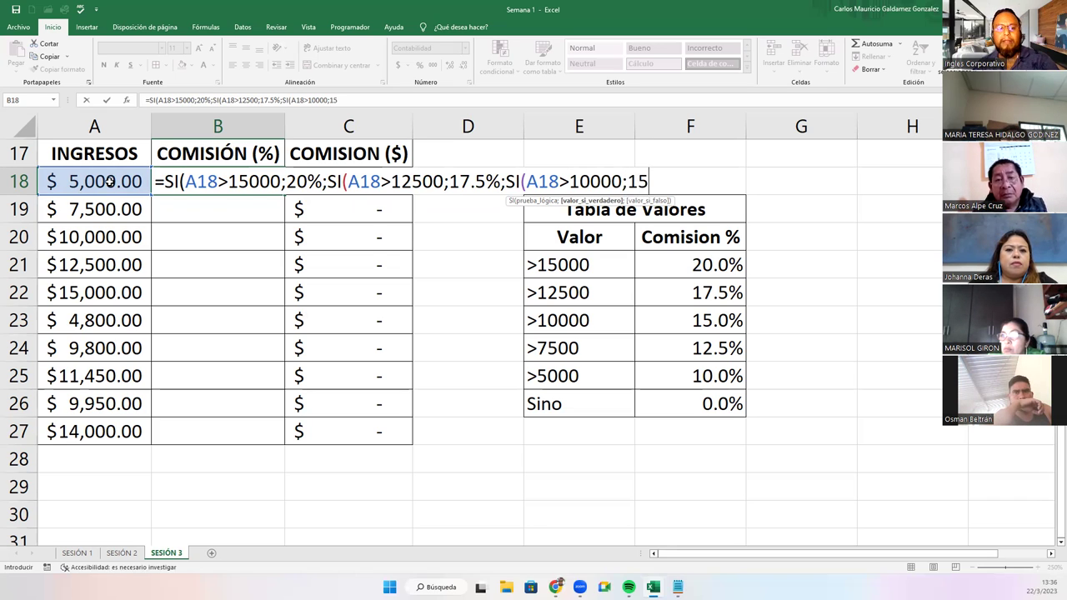
text(%;)
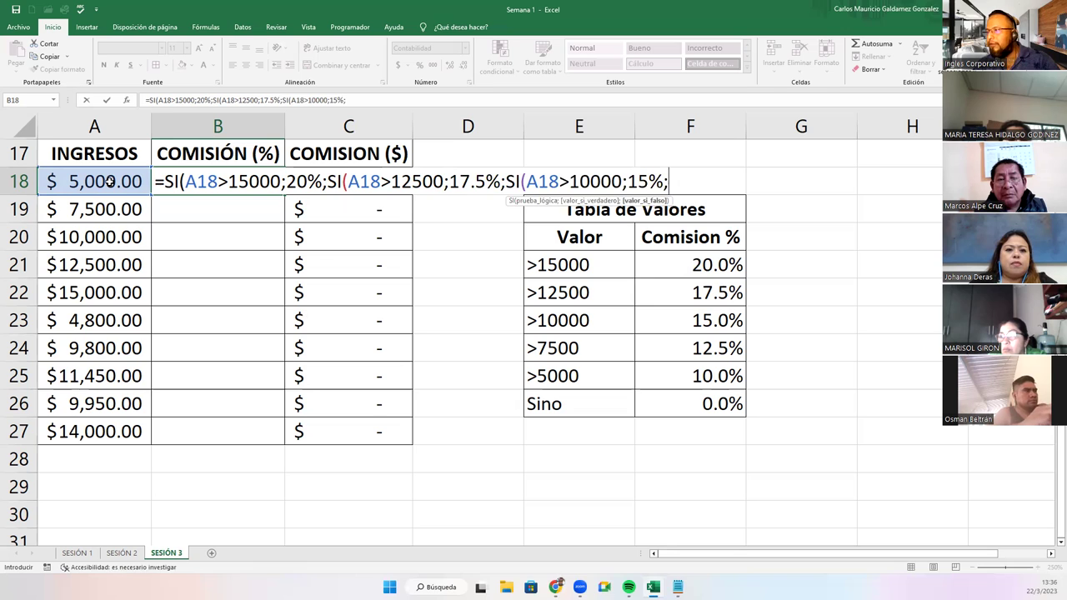
text(si)
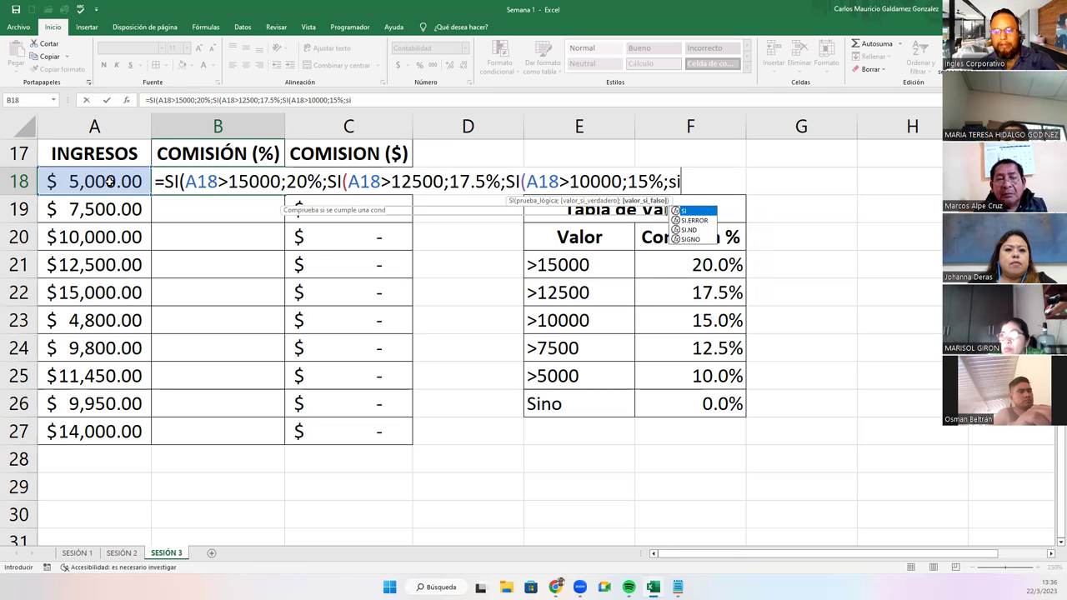
key(Tab)
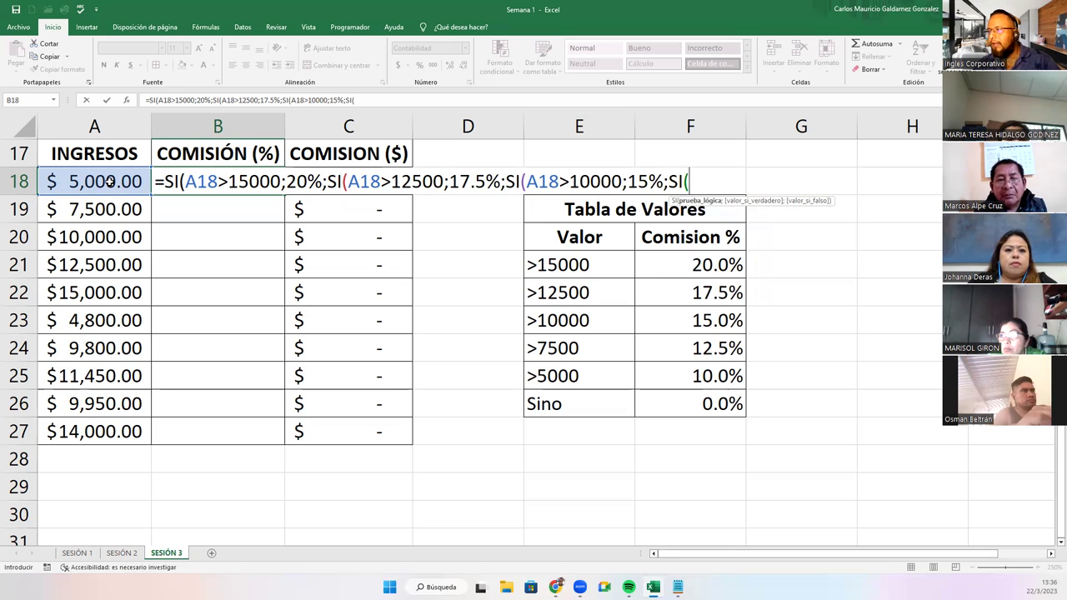
text(A18)
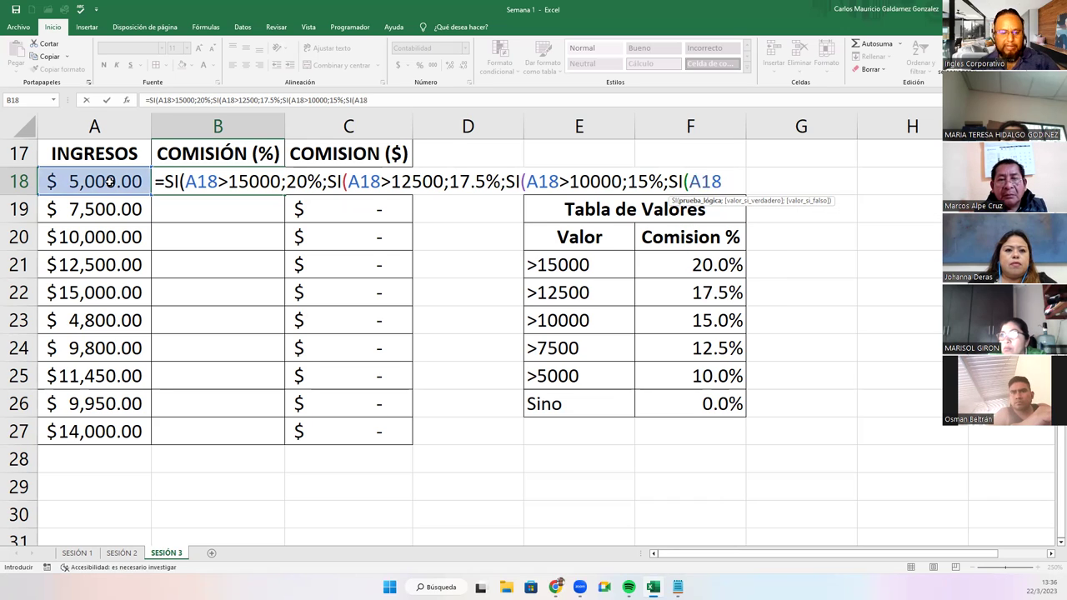
text(>7500;12.5)
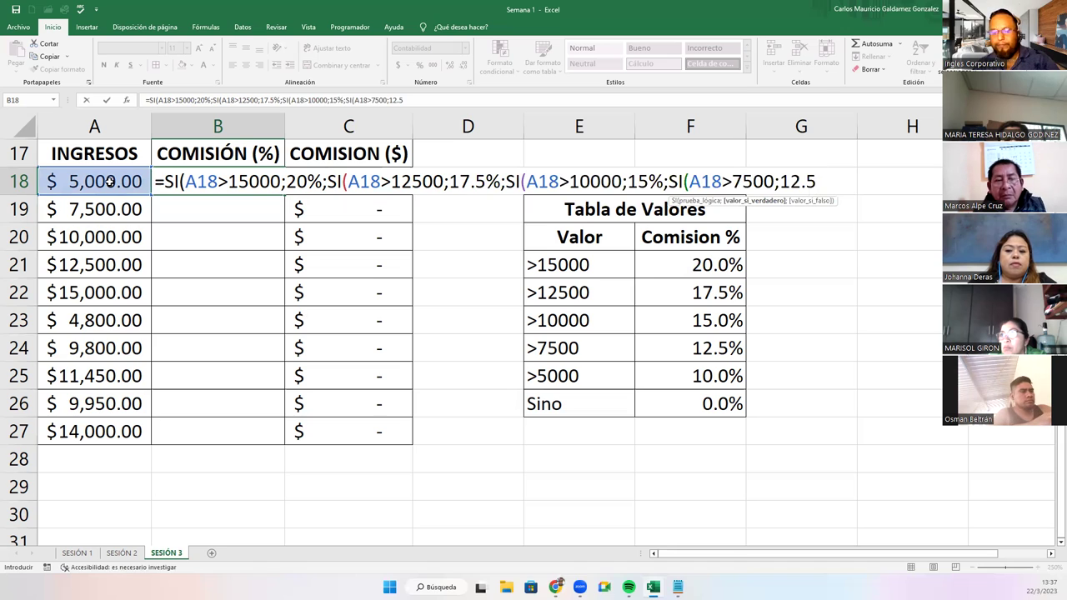
text(%)
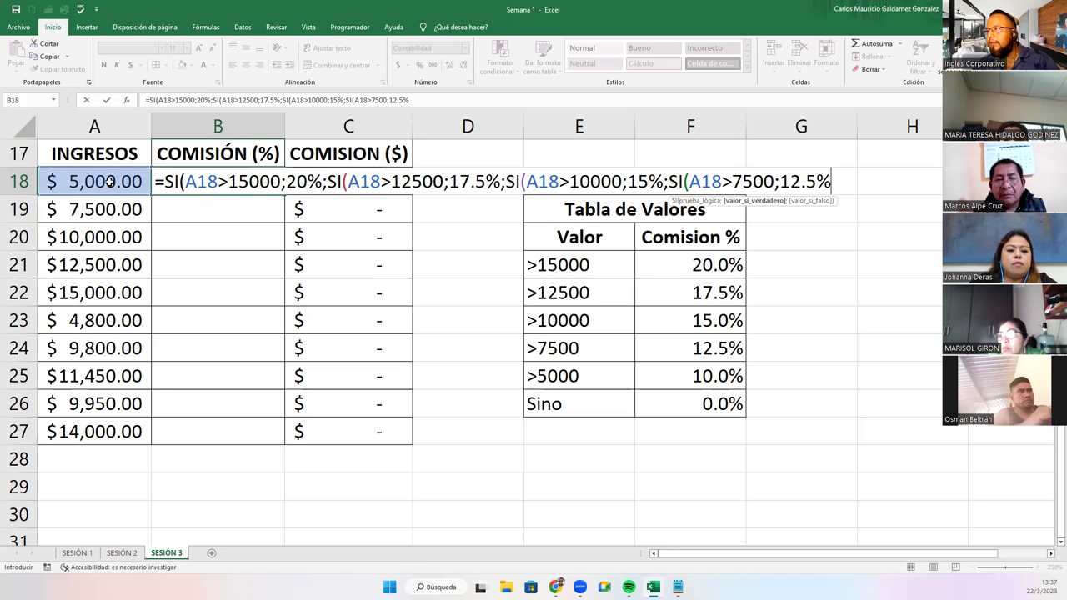
text(;s)
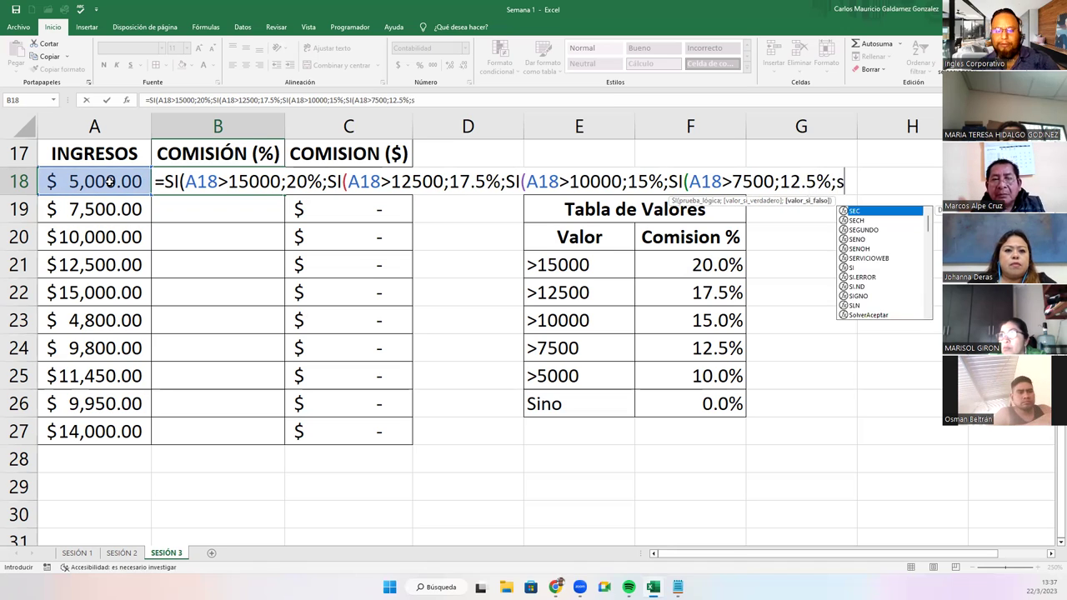
text(i)
key(Tab)
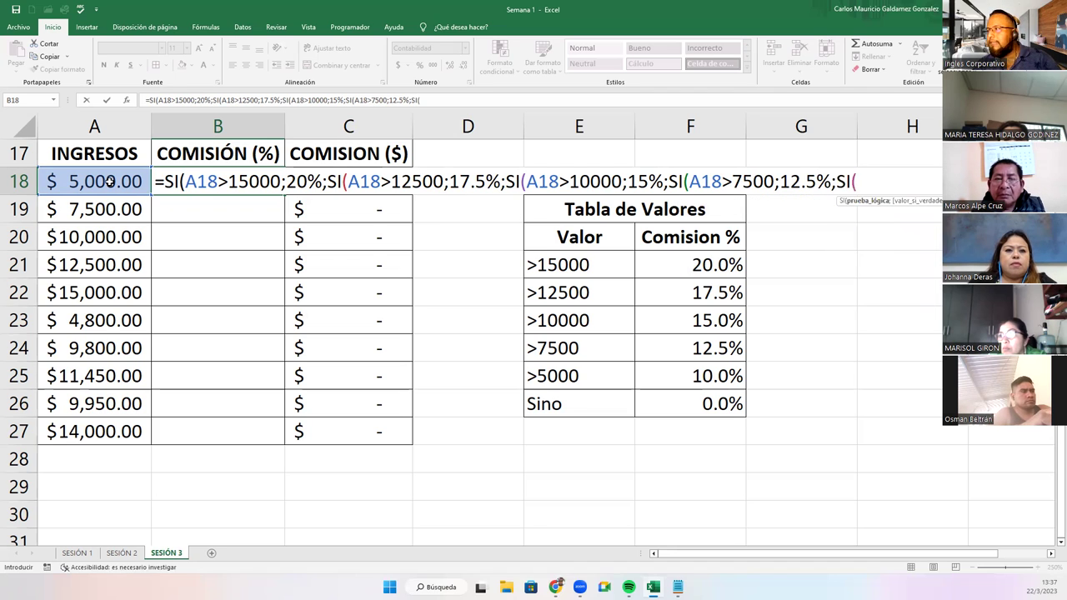
Step: Finish B18 with A18>5000 → 10%, else 0%, closing all parentheses, and commit it
text(A18>5000;)
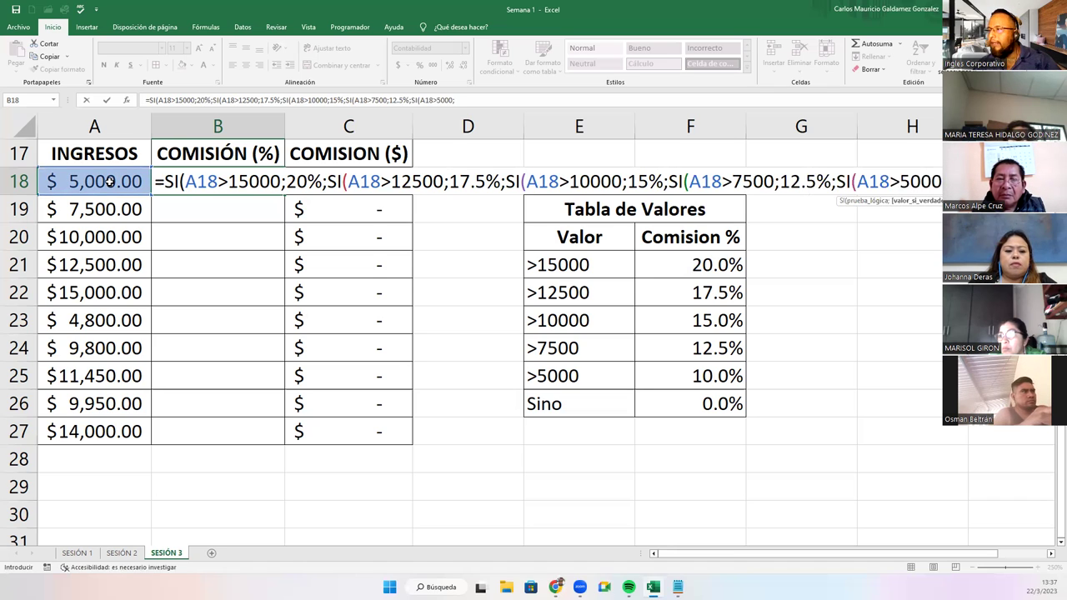
text(10%)
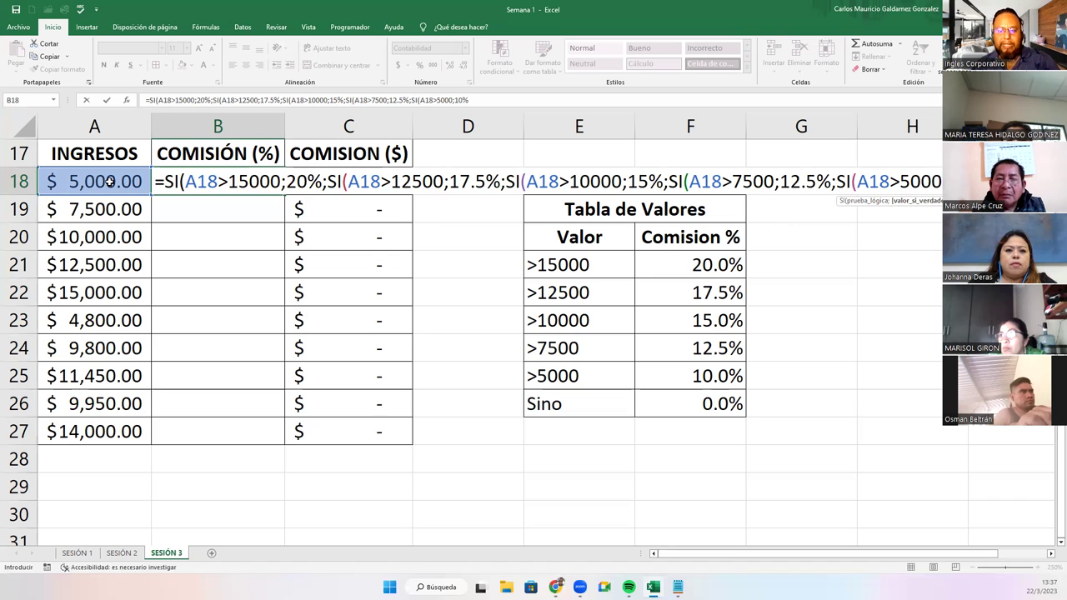
text(;0%)
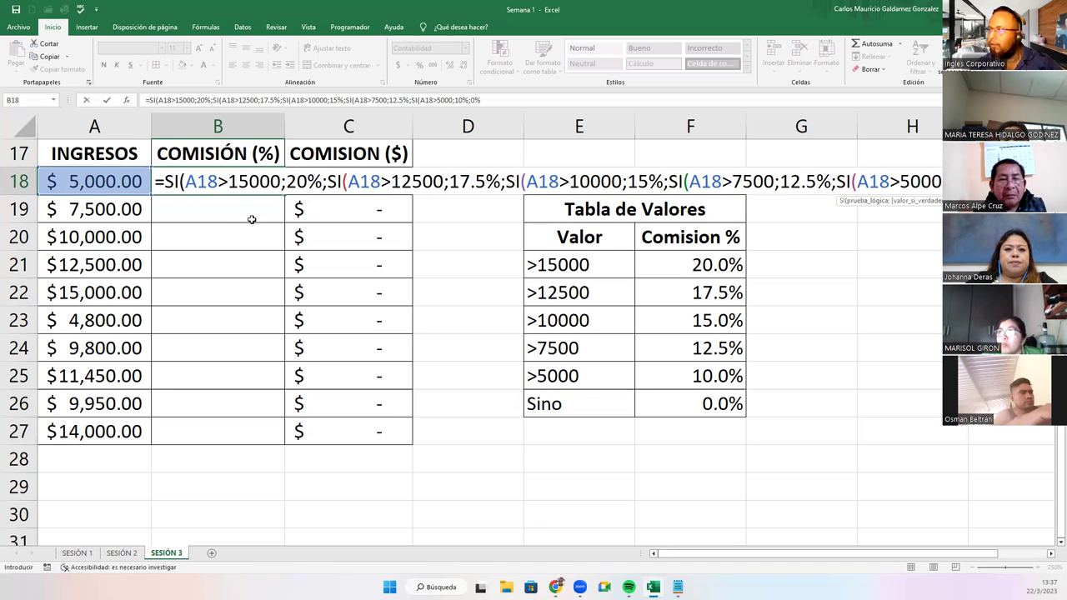
text()))
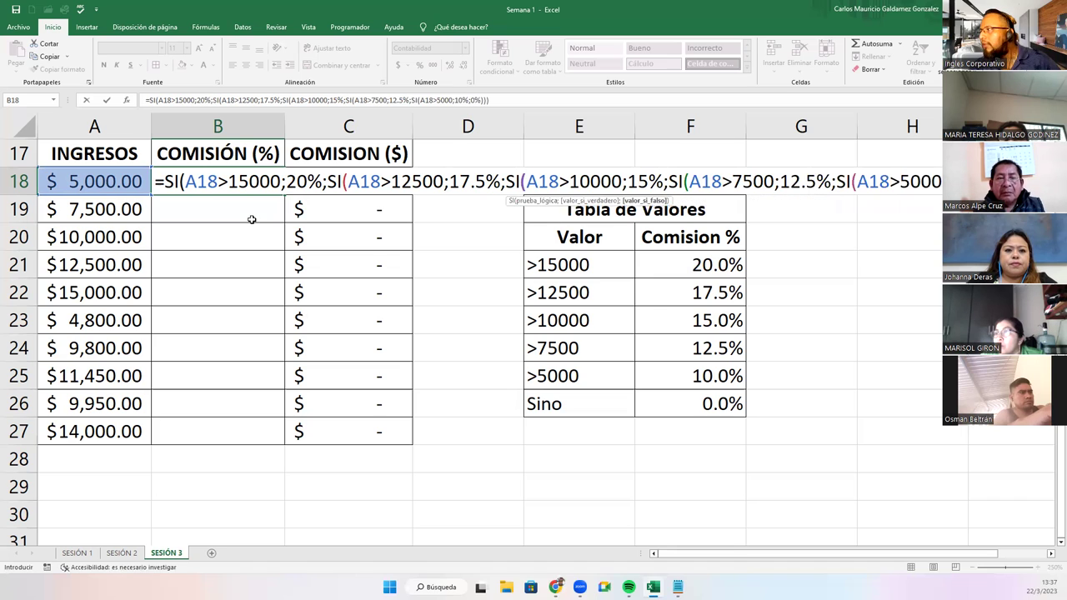
text())))
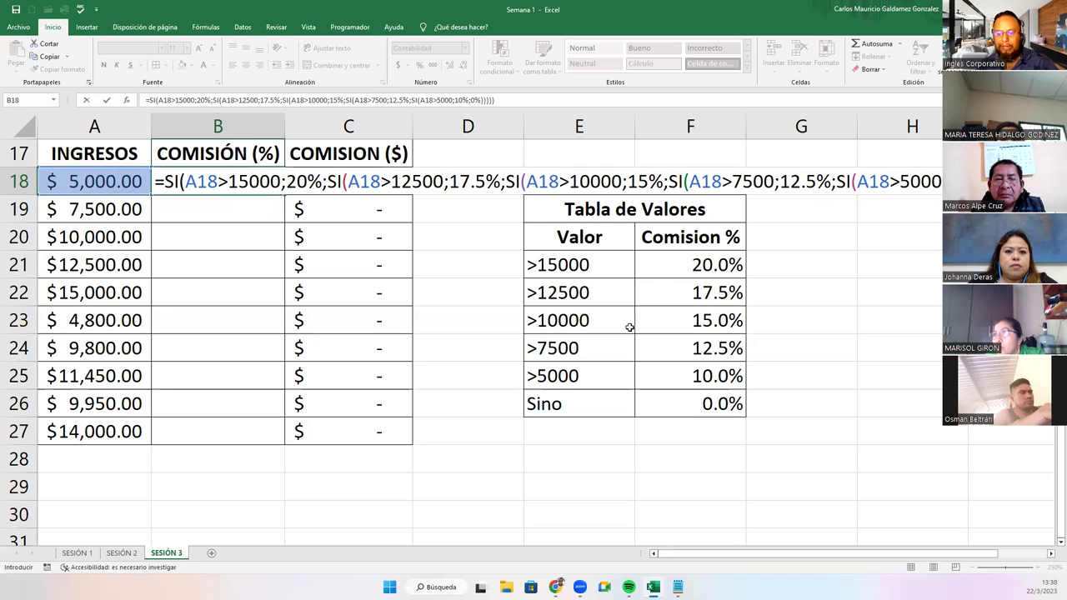
key(Return)
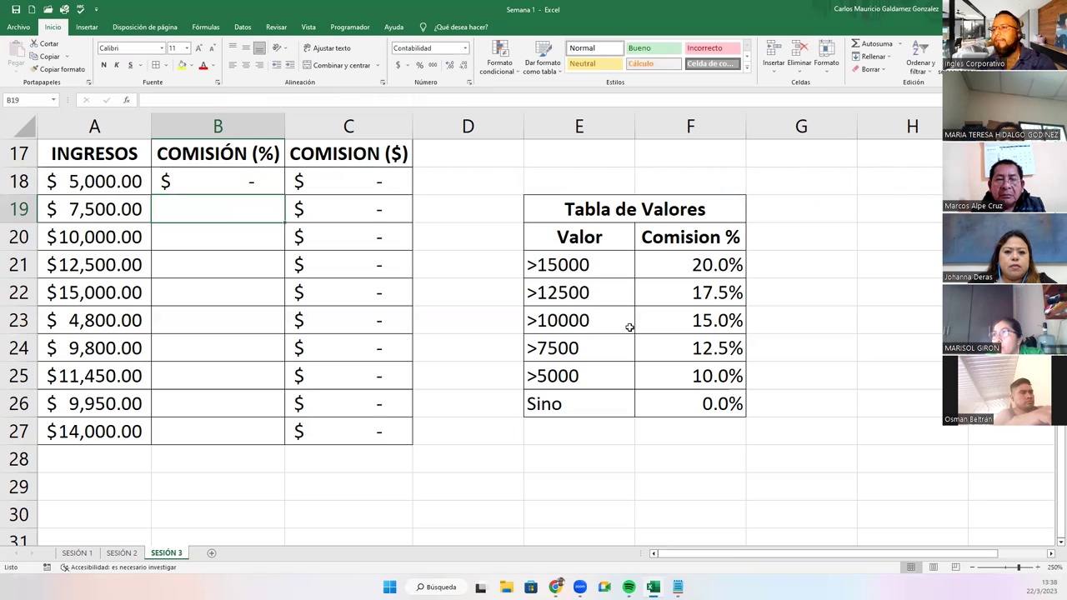
Step: Select cell B18 holding the completed nested commission formula
click(199, 182)
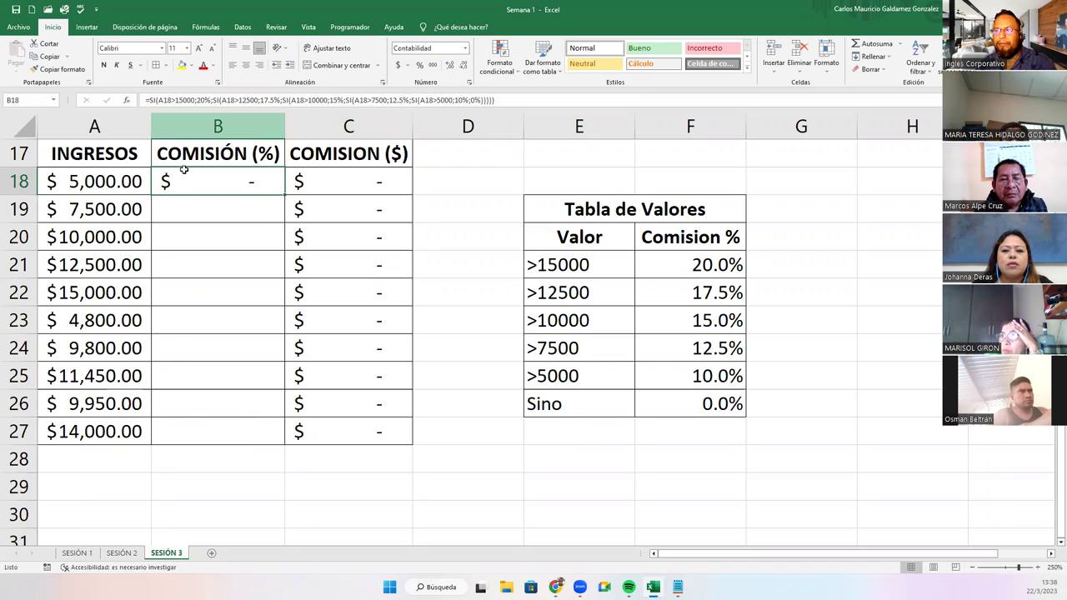
Step: Apply Percent Style to B18:B27 and point out the >5000 row of the value table
drag(209, 182, 213, 429)
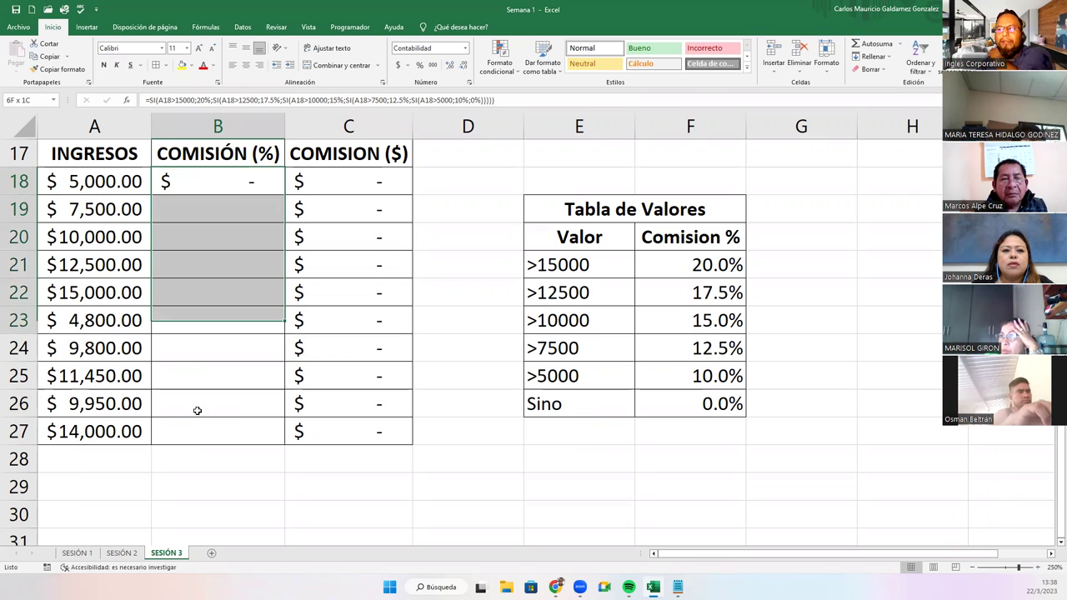
click(417, 70)
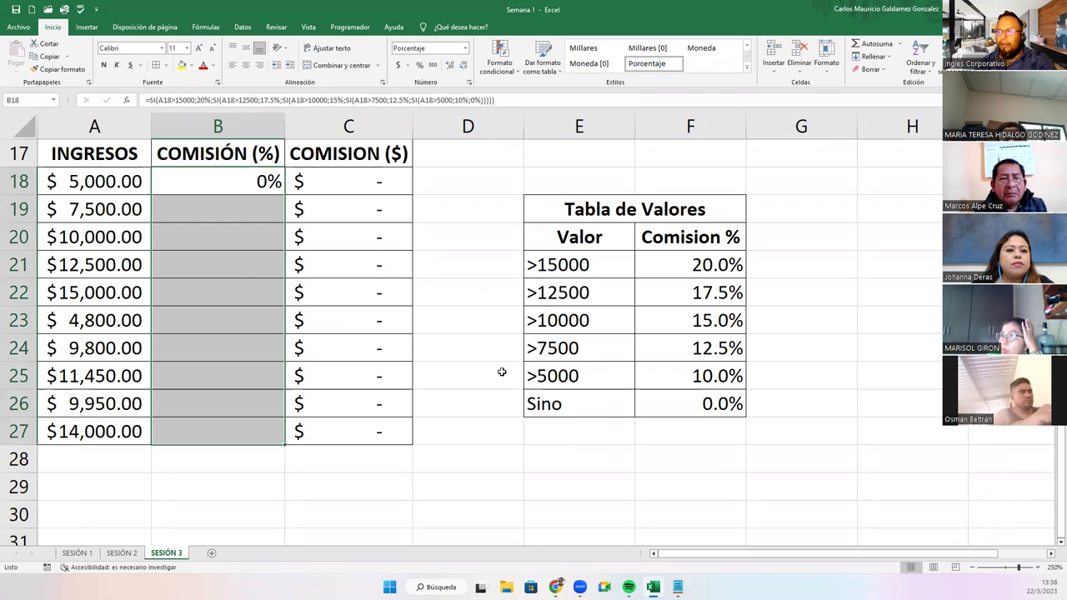
drag(574, 375, 693, 379)
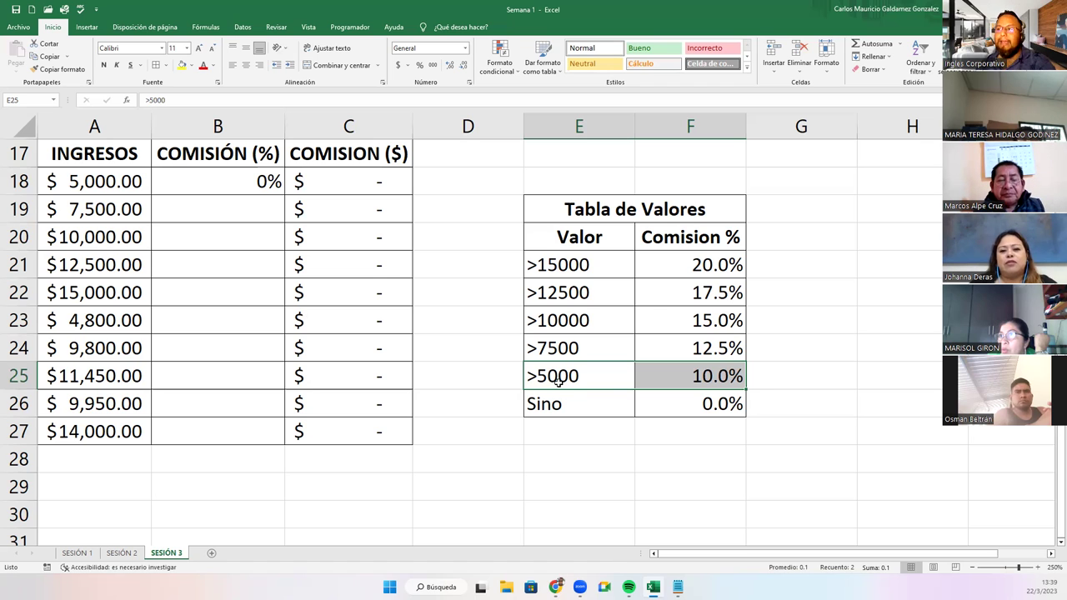
click(679, 407)
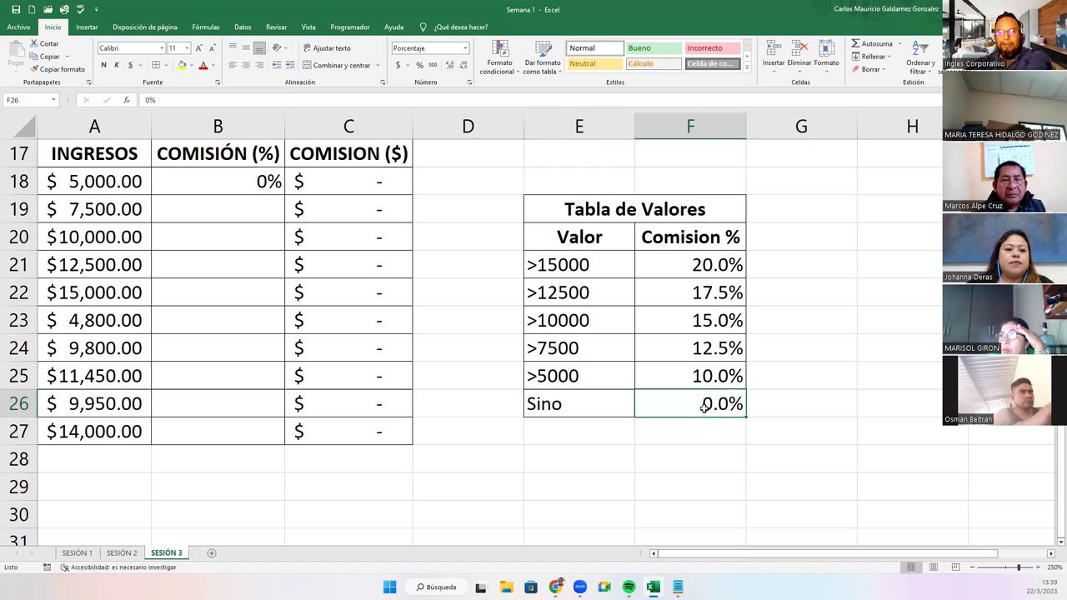
click(234, 179)
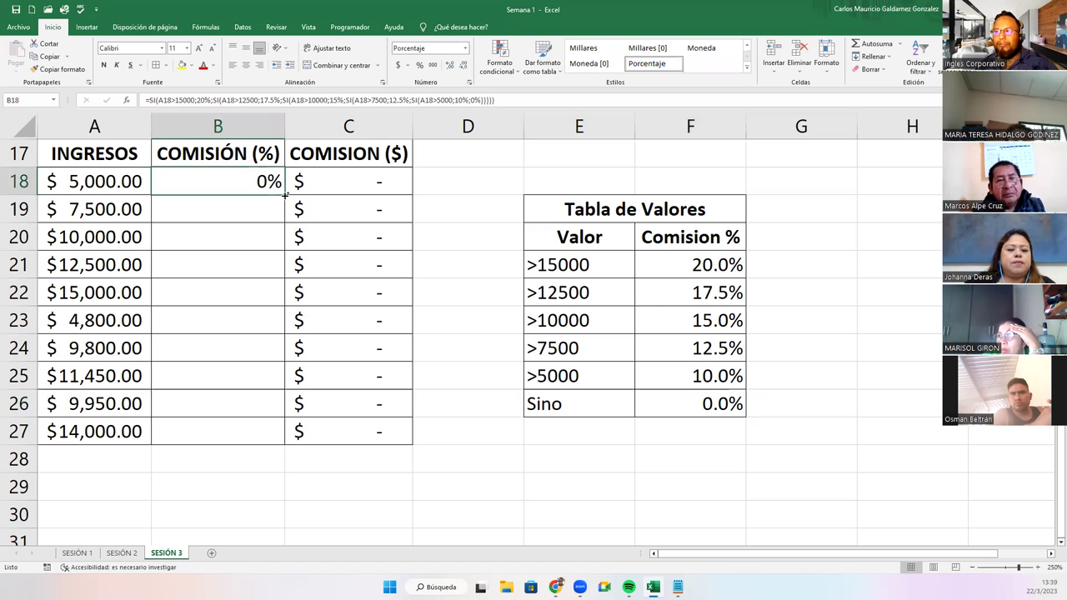
double_click(284, 195)
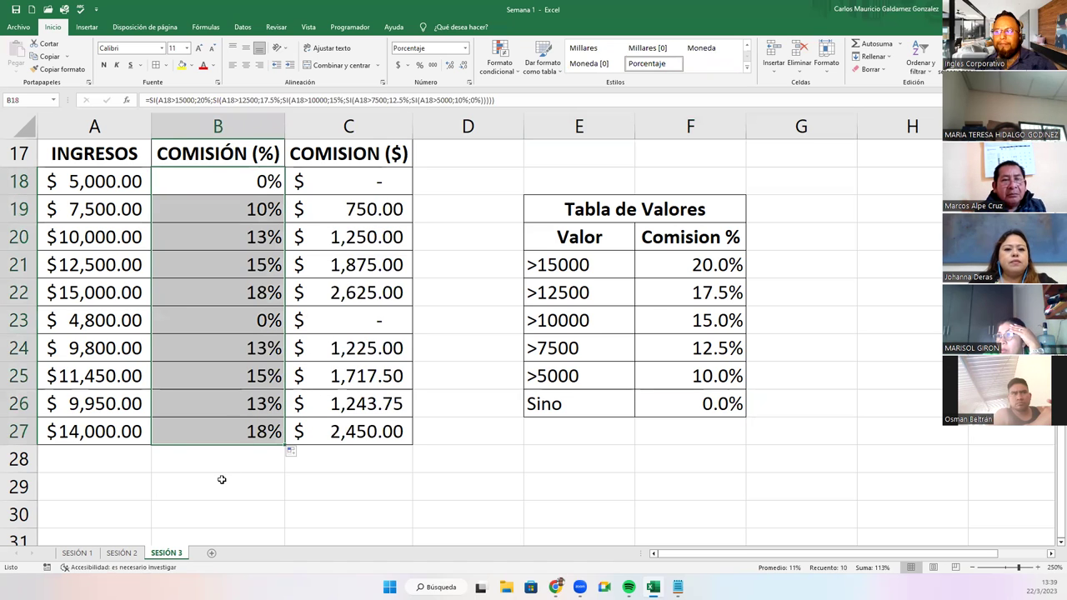
click(95, 321)
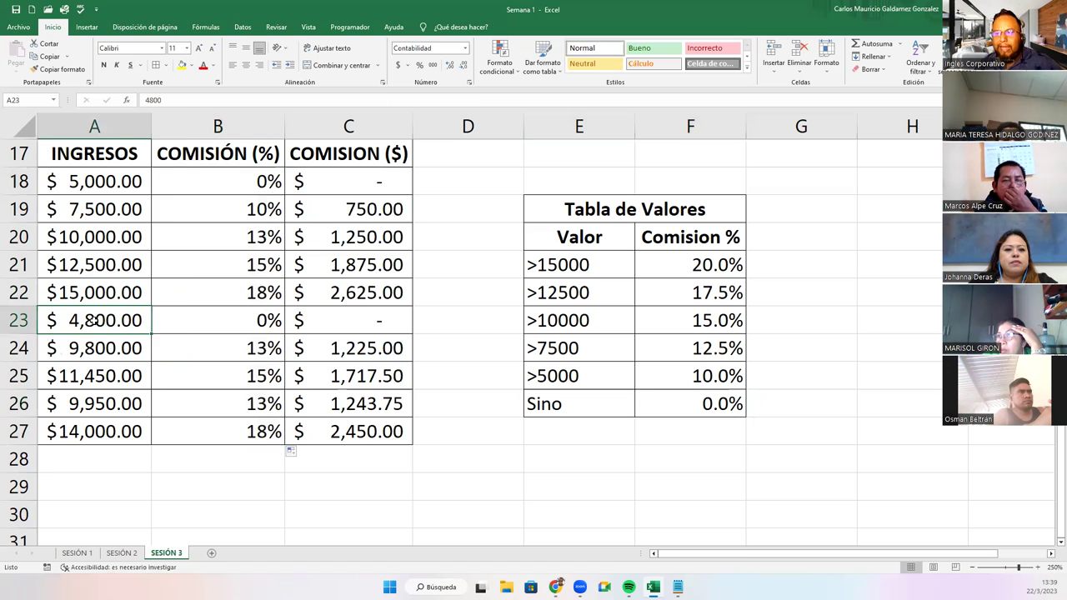
click(104, 185)
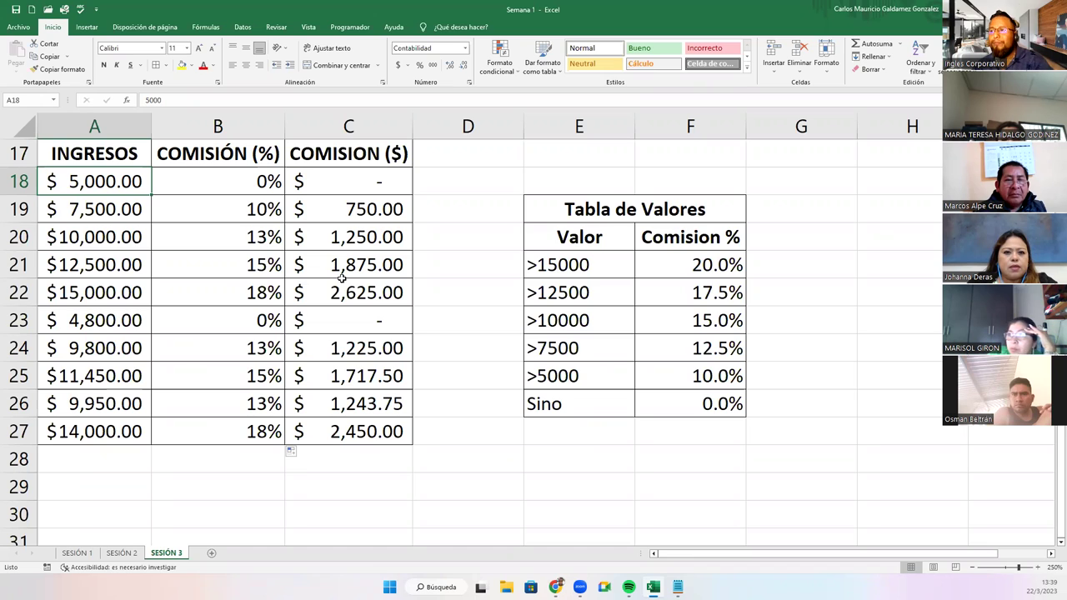
click(101, 241)
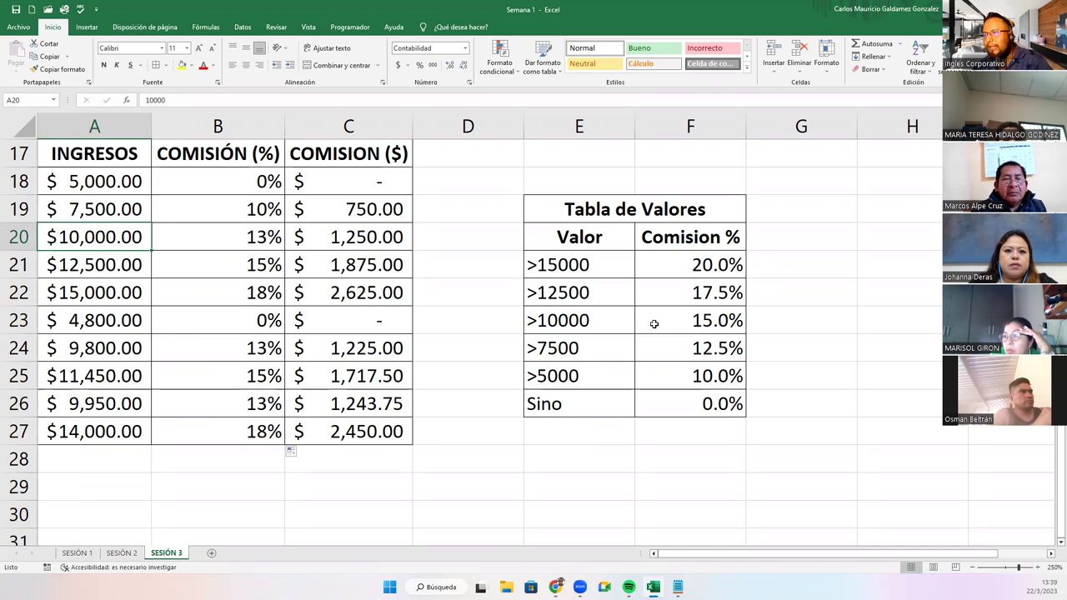
click(322, 265)
click(324, 236)
click(324, 264)
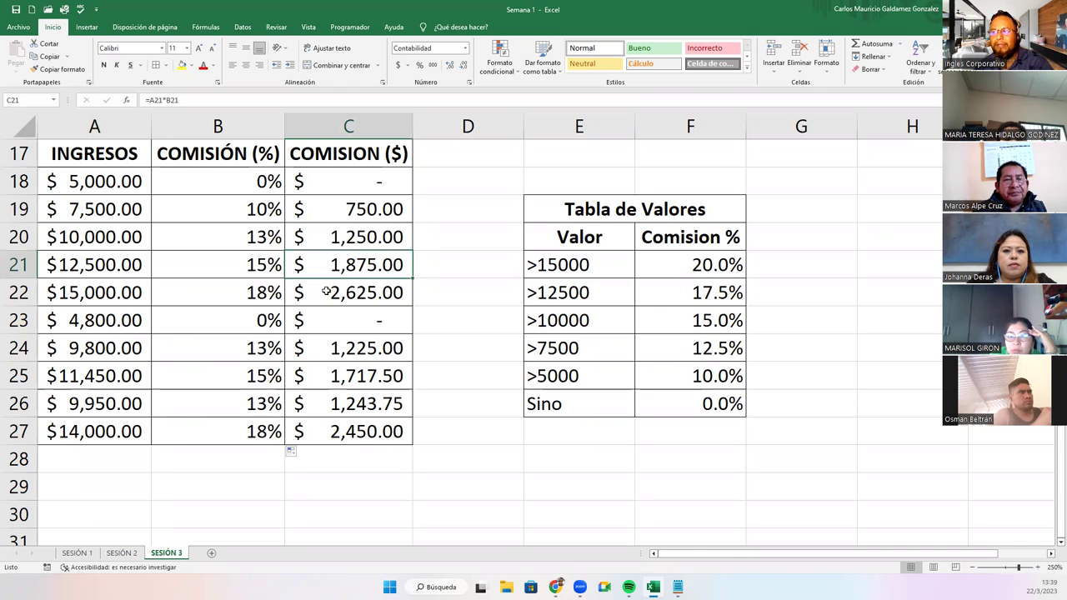
click(326, 291)
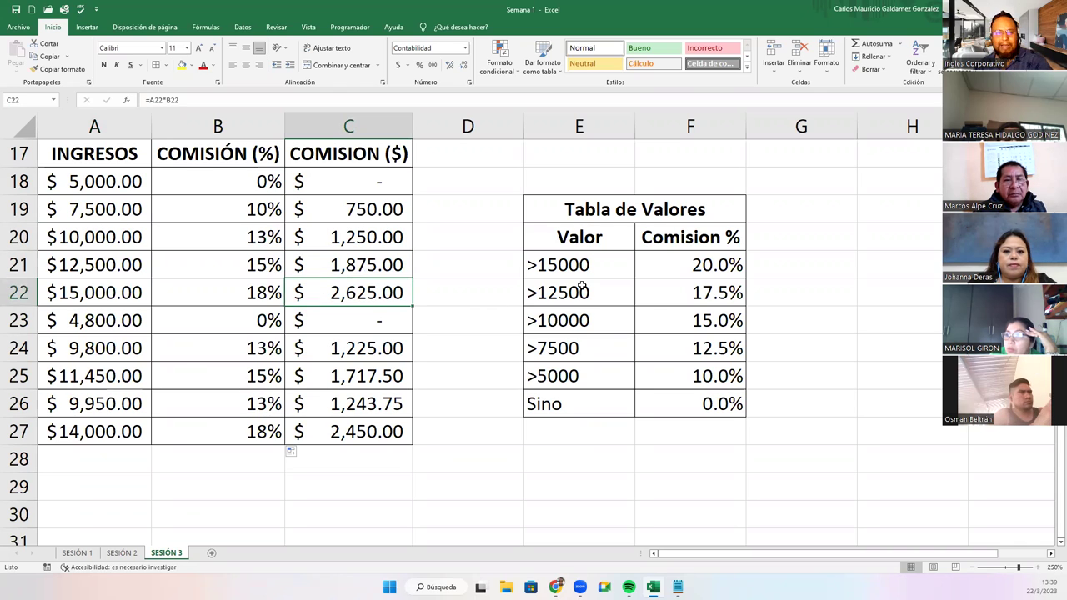
click(609, 297)
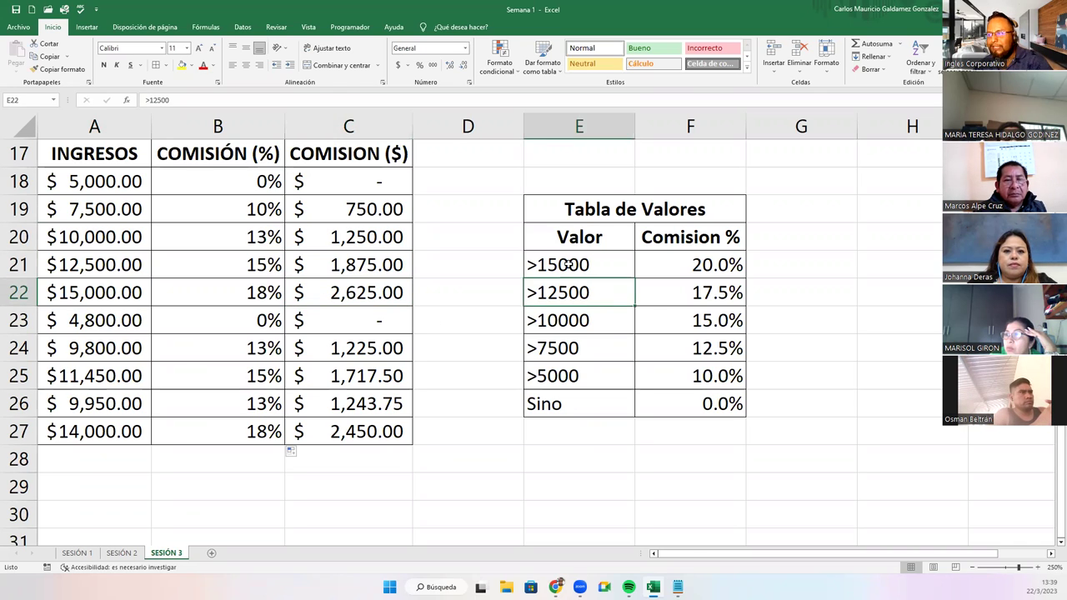
drag(567, 265, 559, 405)
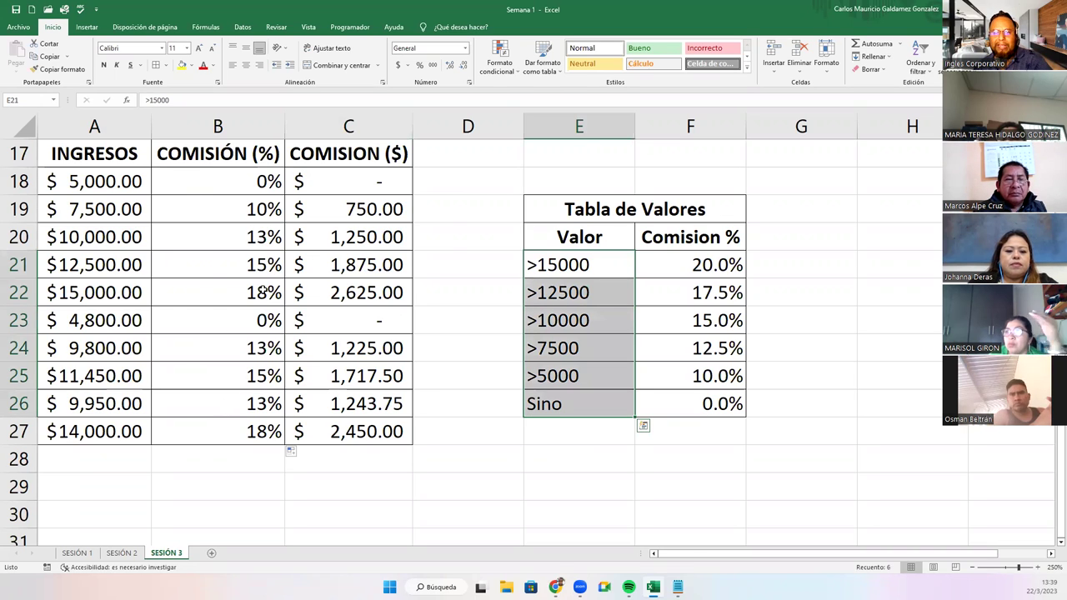
click(339, 244)
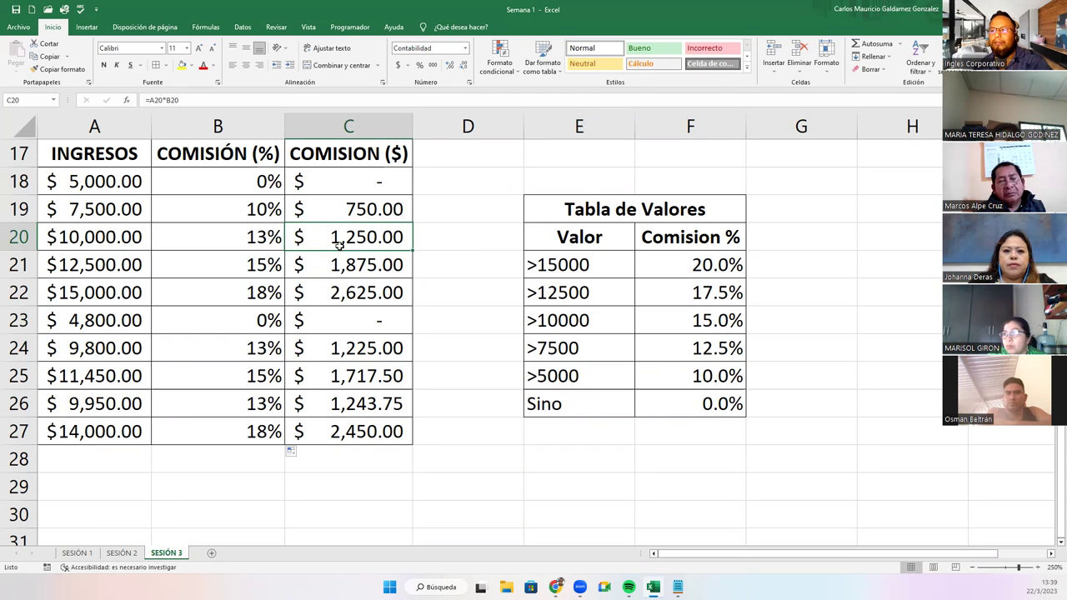
click(233, 183)
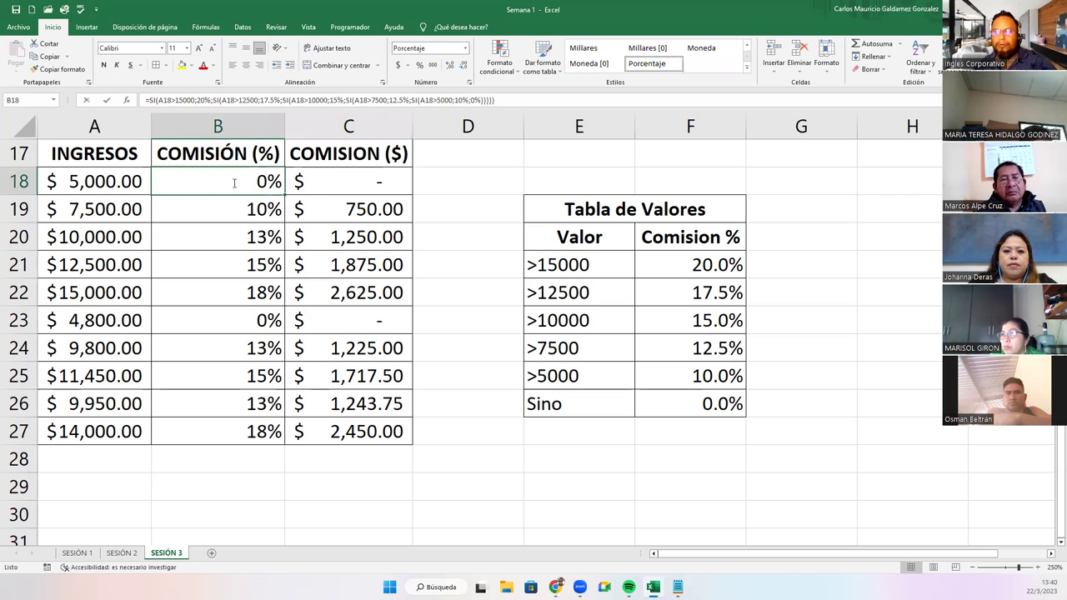
double_click(234, 184)
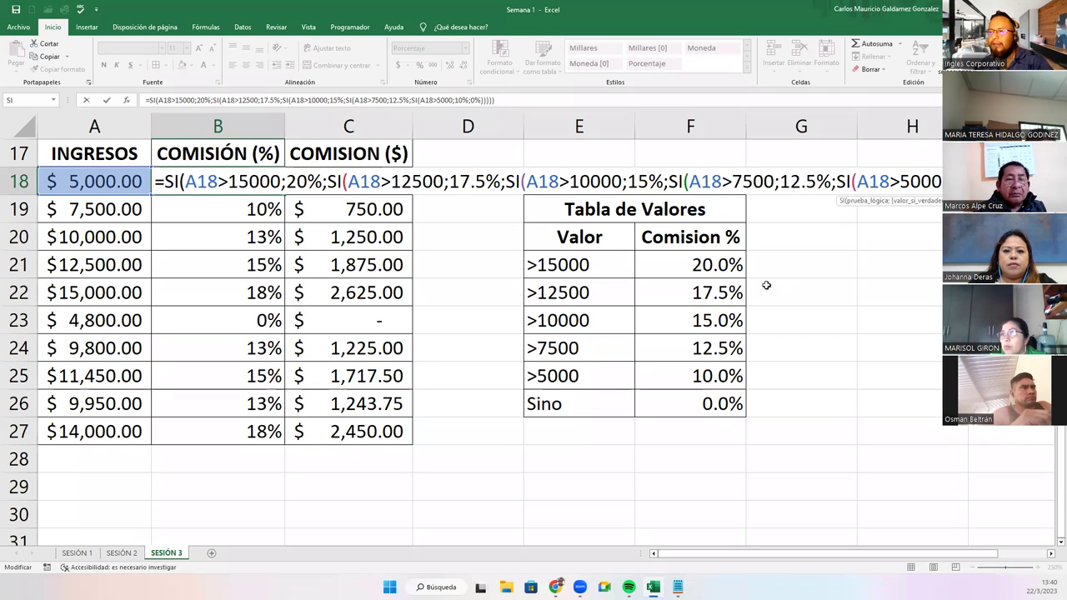
key(Escape)
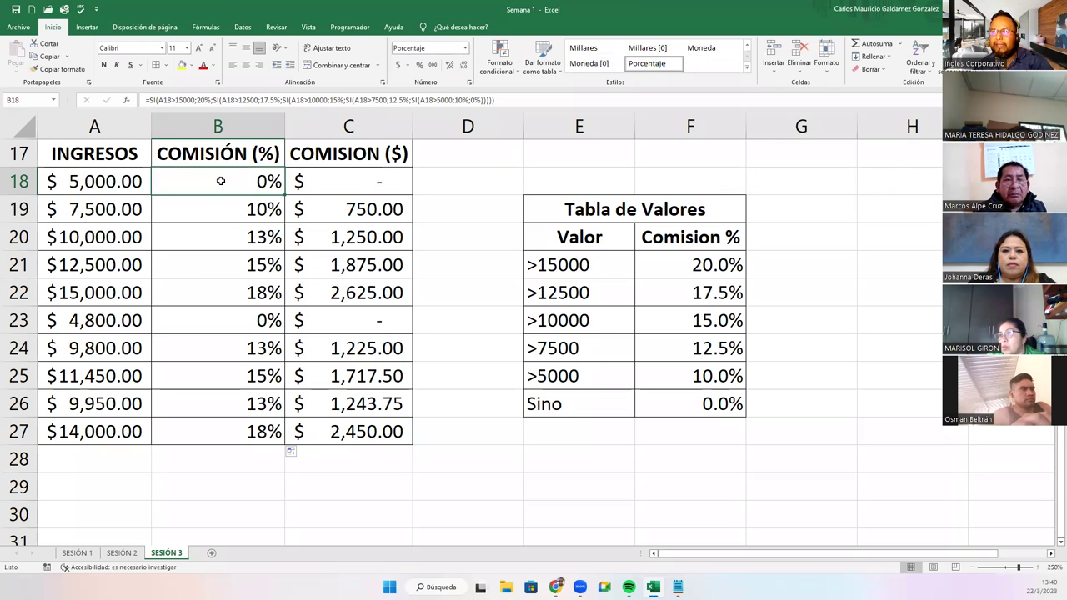
drag(230, 210, 245, 431)
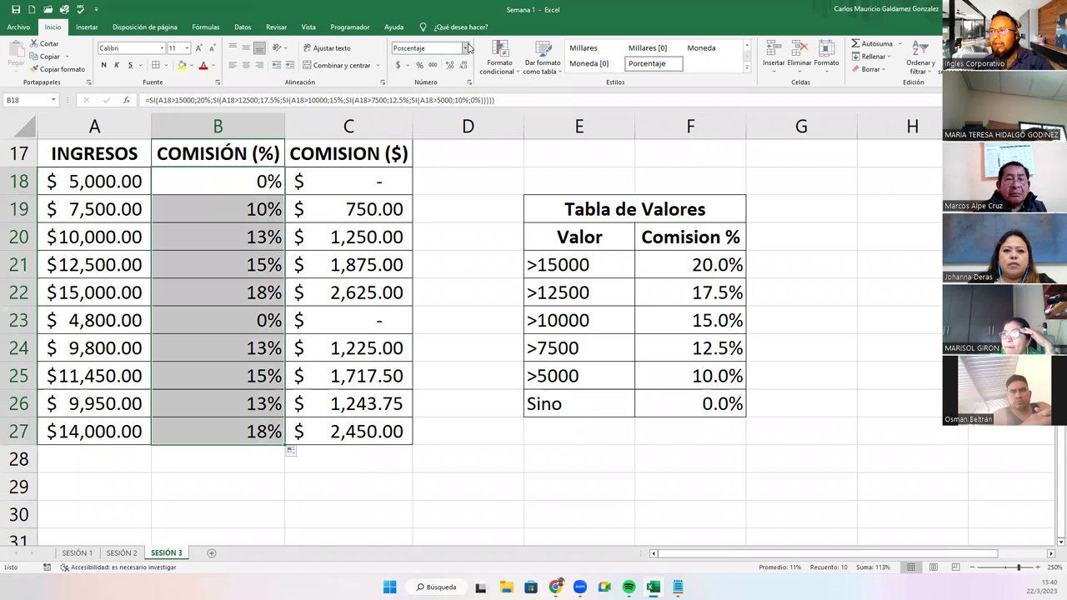
drag(200, 179, 197, 422)
click(200, 424)
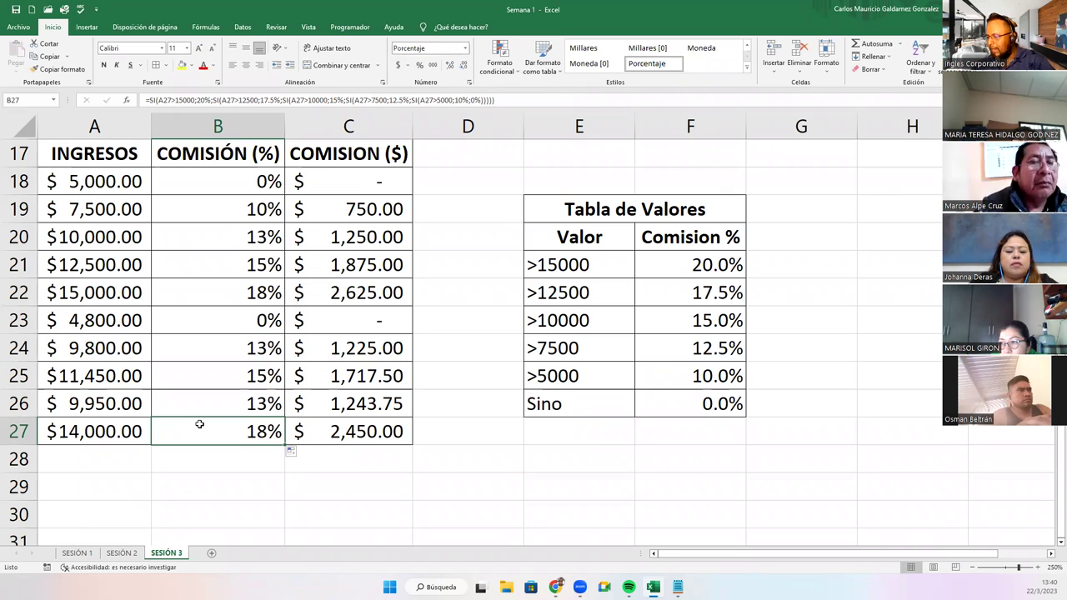
Step: Adjust B18:B27 to two decimal places, checking the formulas in B26 and B23
drag(210, 175, 215, 429)
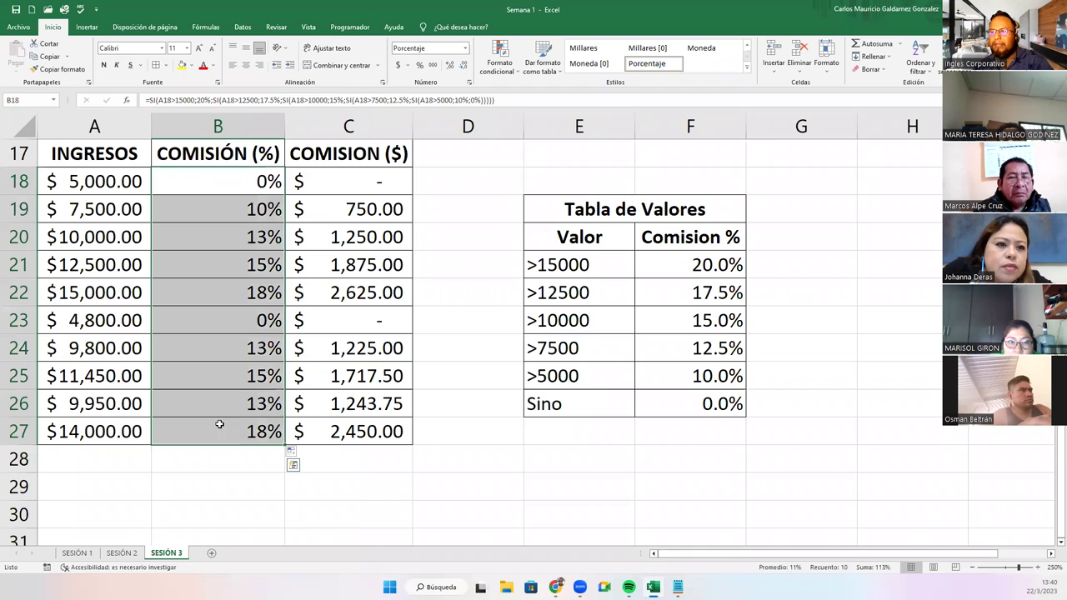
click(448, 67)
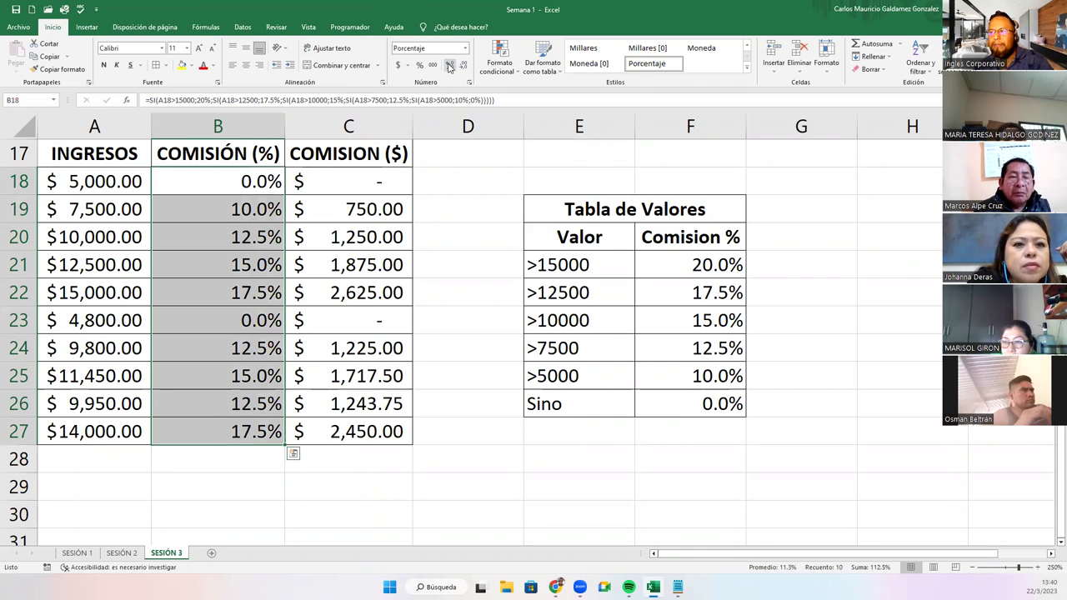
click(221, 408)
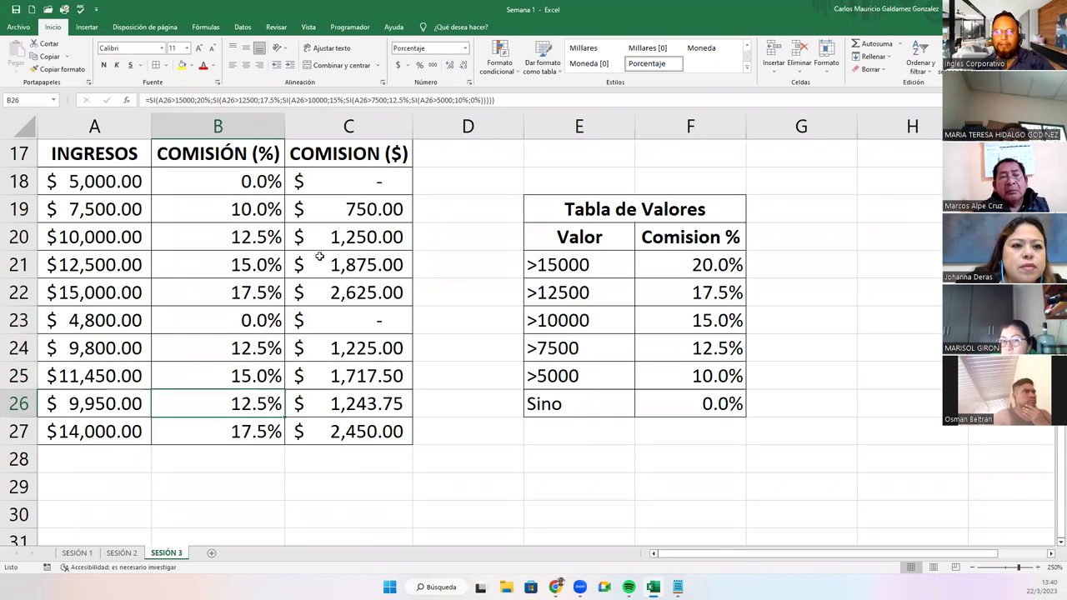
drag(222, 180, 222, 427)
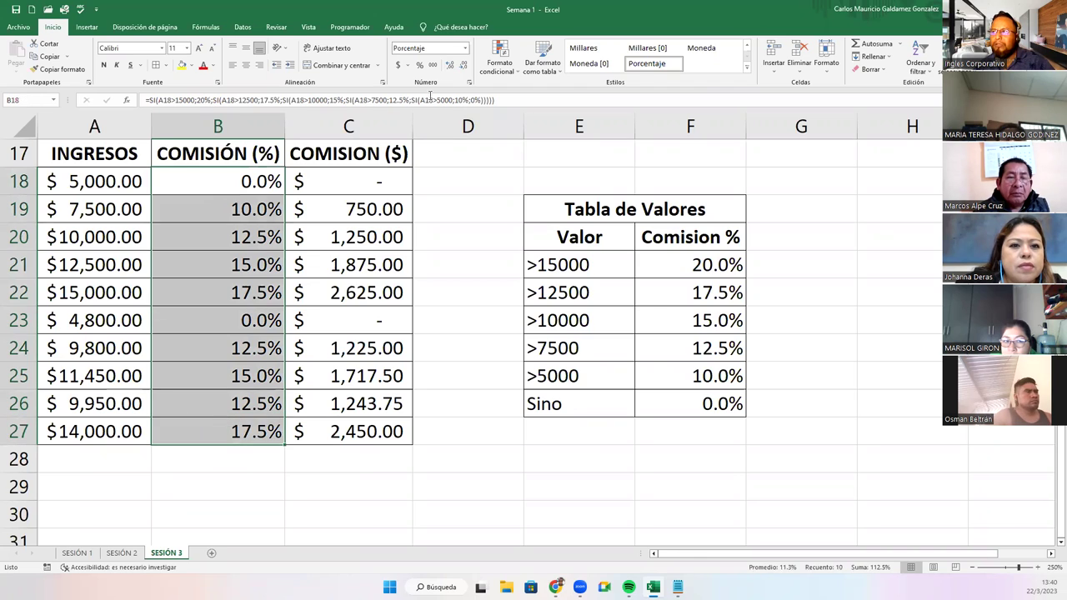
click(461, 65)
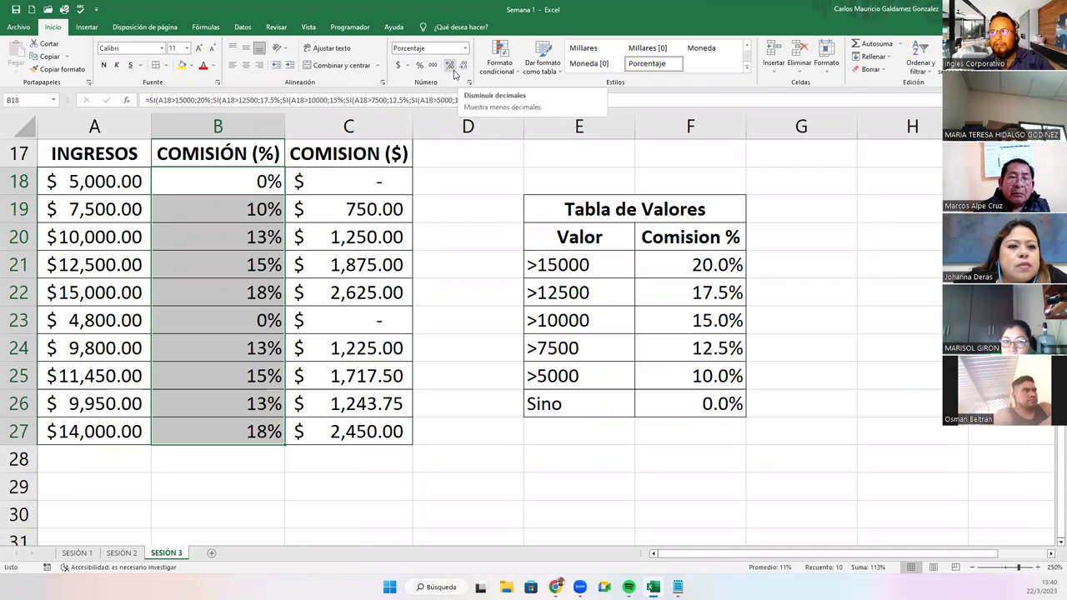
click(451, 71)
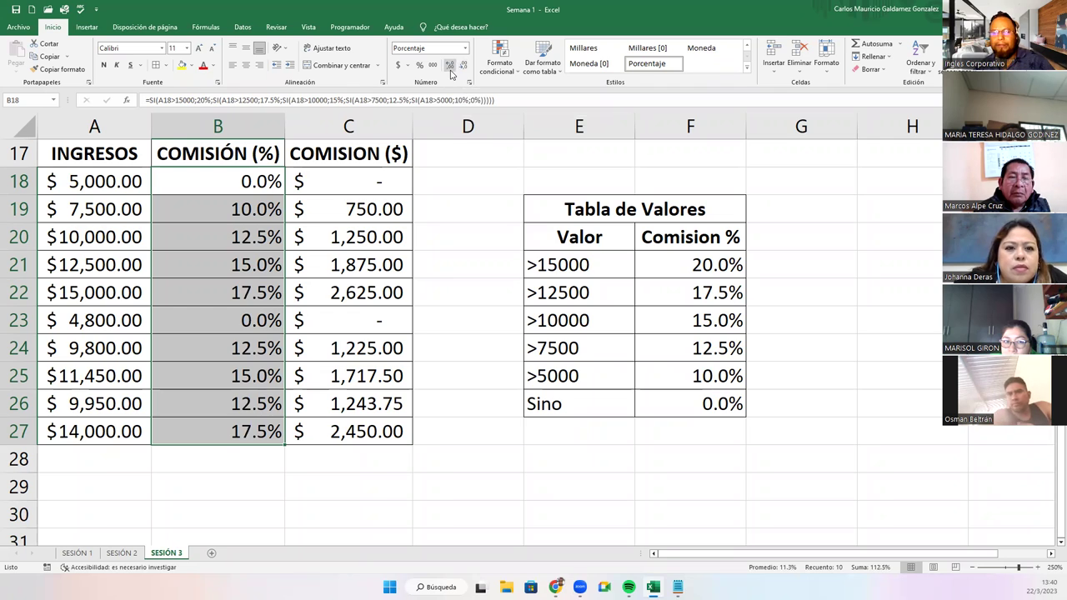
click(451, 73)
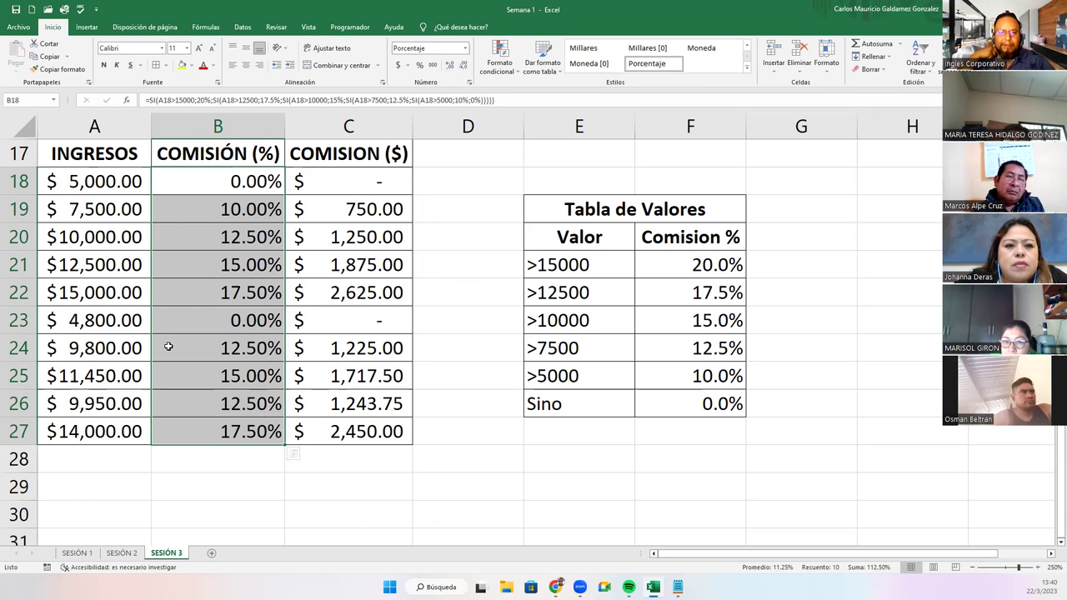
click(221, 321)
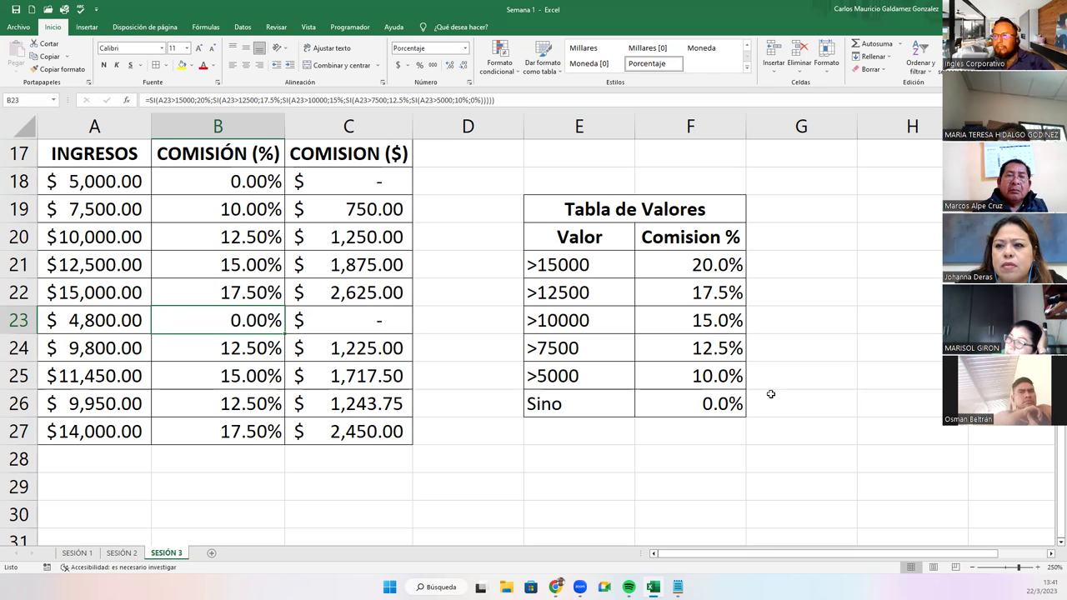
click(226, 176)
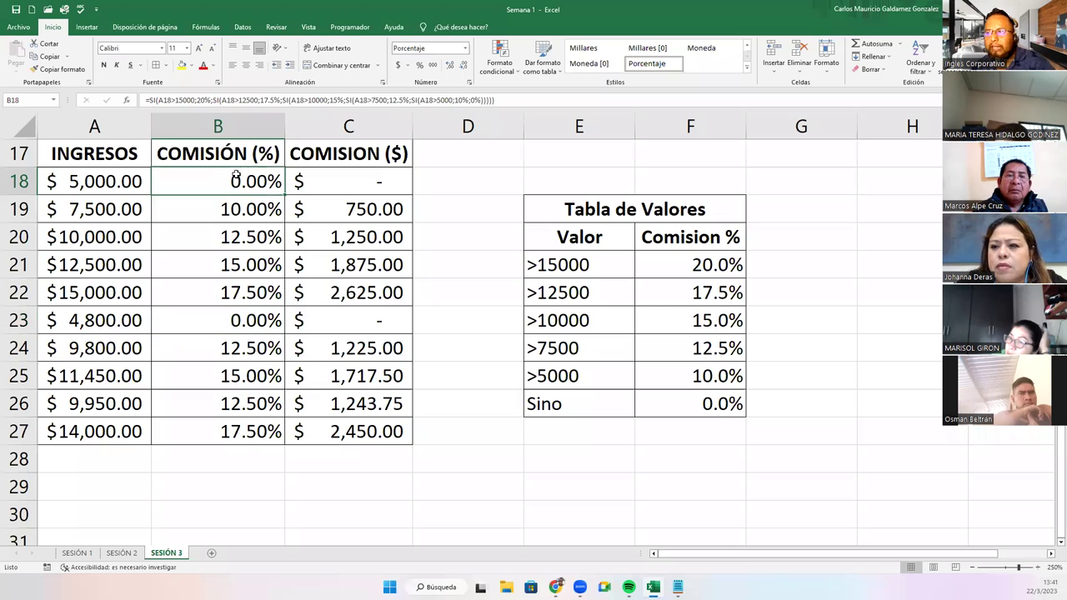
key(F2)
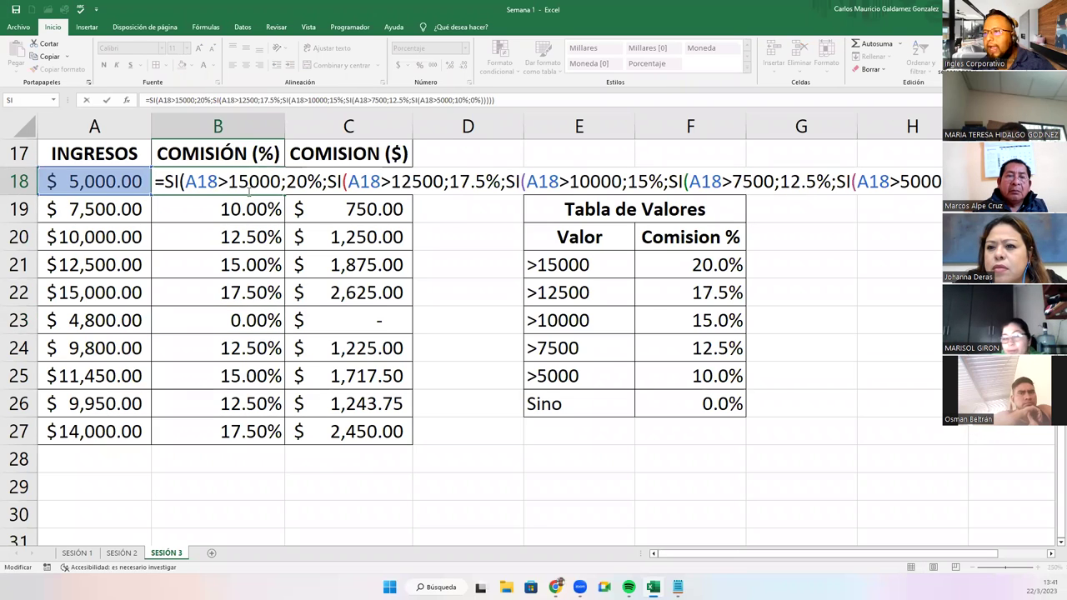
click(230, 182)
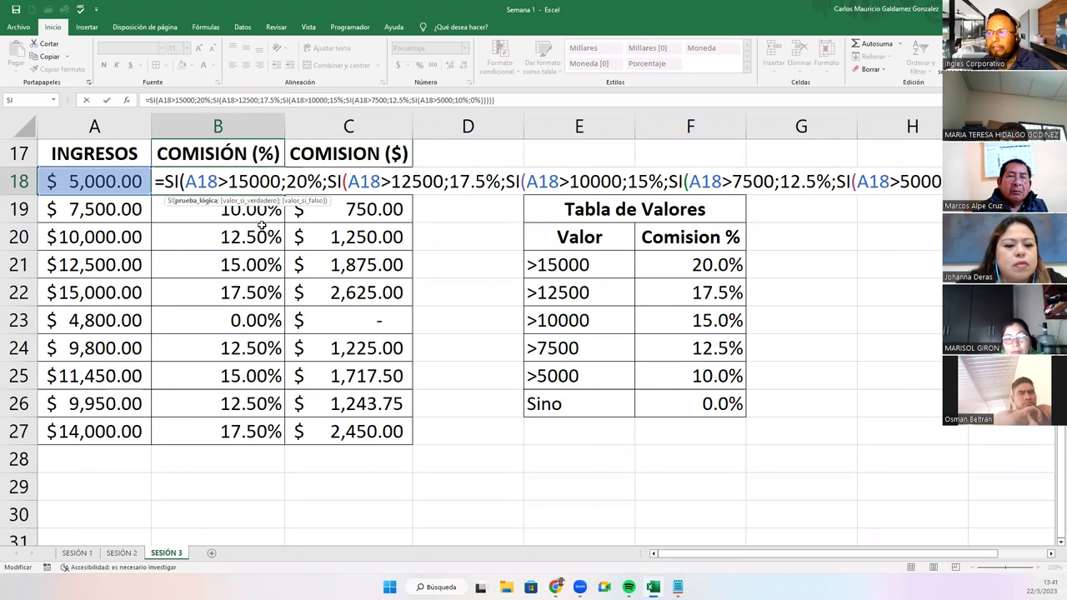
text(=)
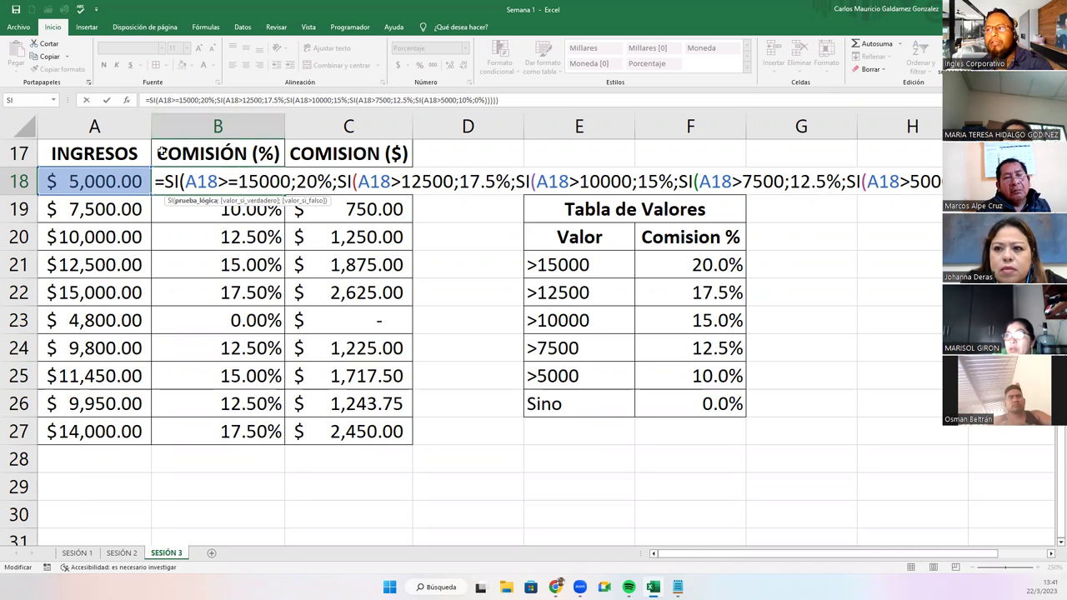
drag(296, 182, 332, 182)
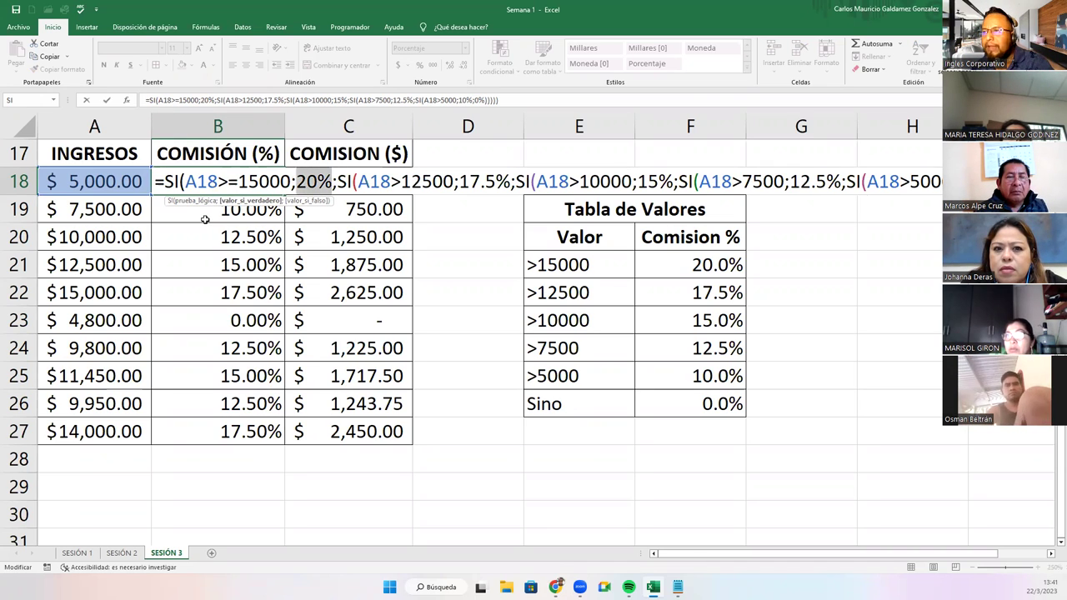
click(398, 182)
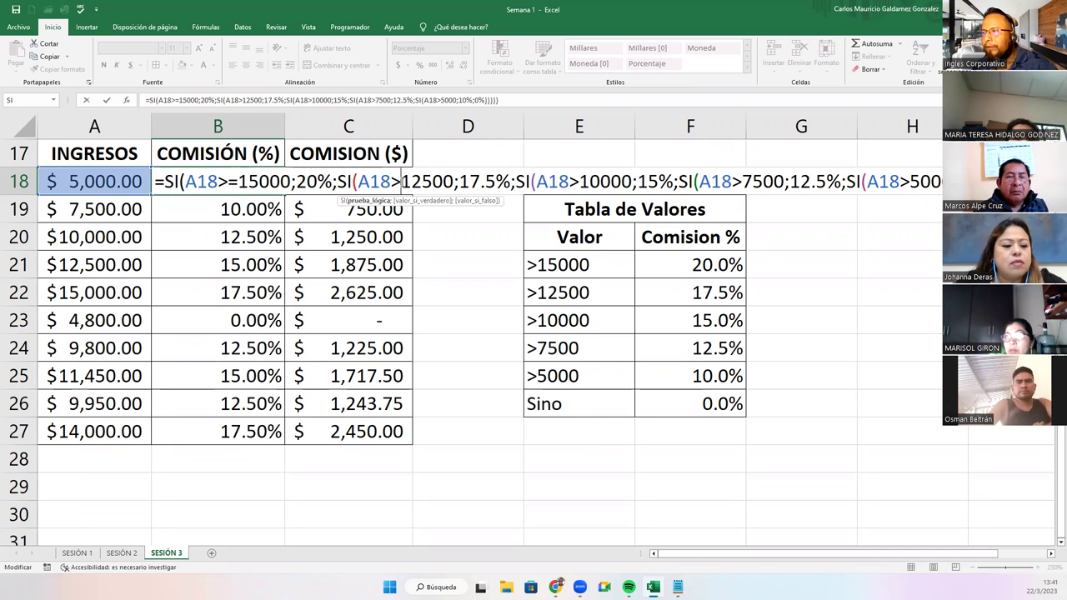
text(=)
key(Right)
key(Right)
key(Right)
key(Right)
key(Right)
key(Right)
key(Right)
key(Right)
key(Right)
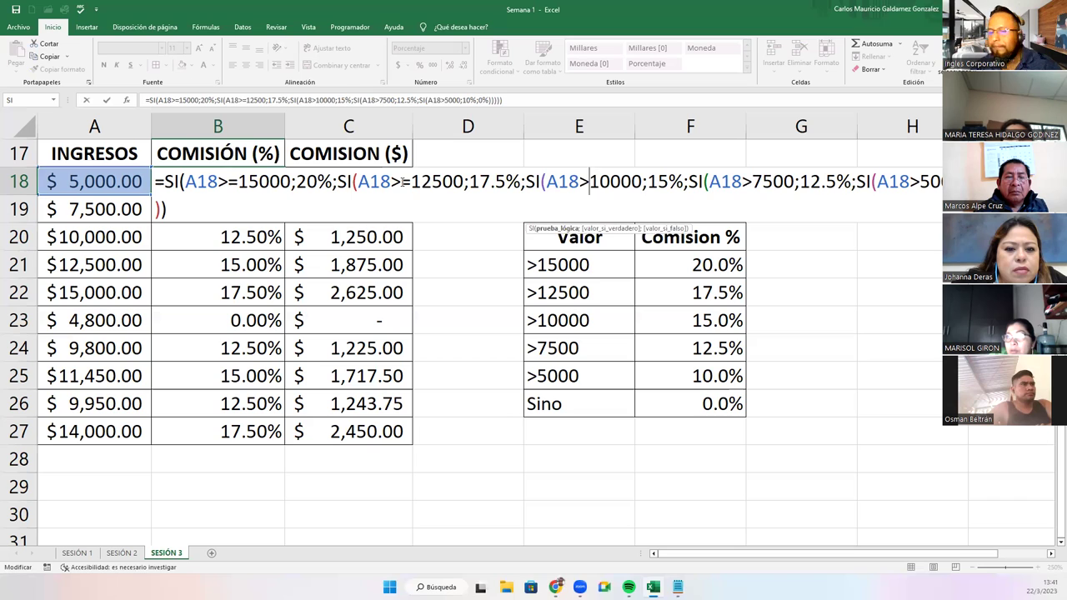
text(=)
key(Right)
key(Right)
key(Right)
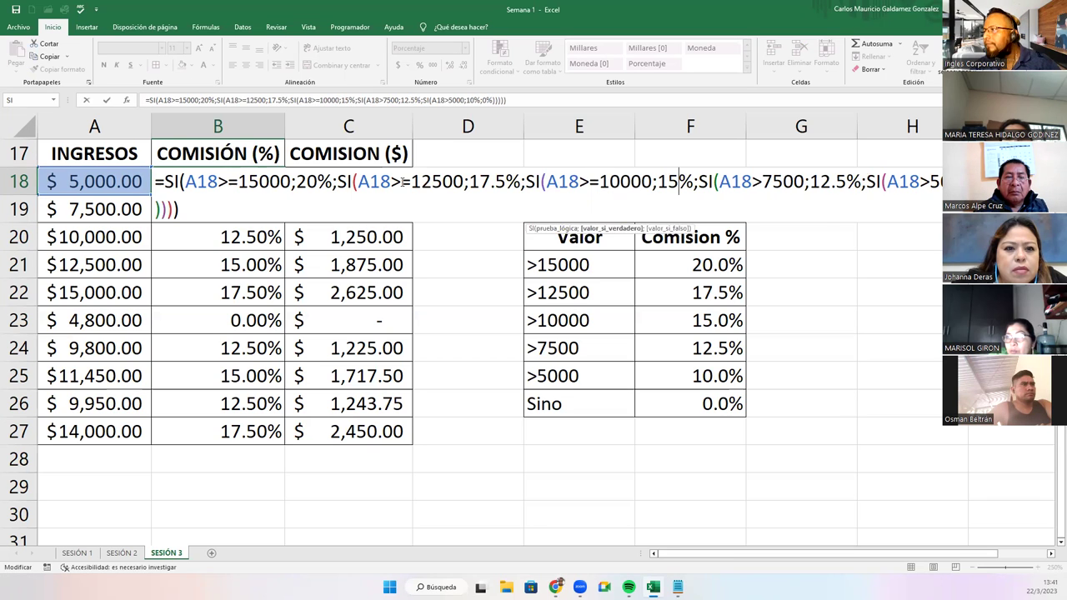
key(Right)
key(Right)
key(Right)
text(=)
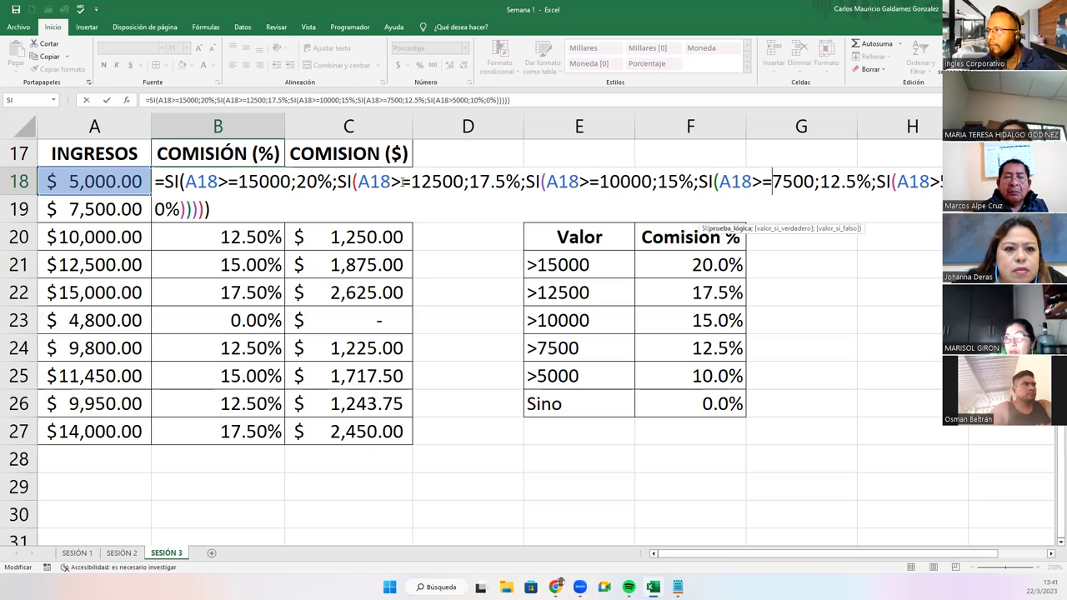
key(Right)
key(Right)
key(Right)
key(Right)
key(Right)
key(Right)
text(=)
key(ctrl+Return)
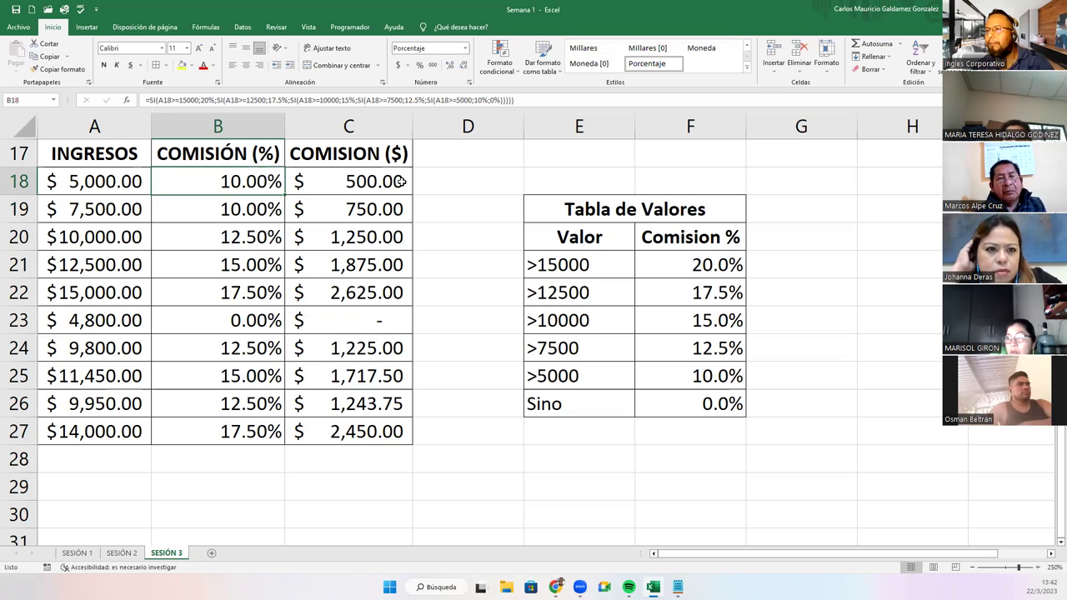
Step: Copy B18's >= nested SI formula down to B27, then check B22's commission against the >15000 threshold
click(660, 401)
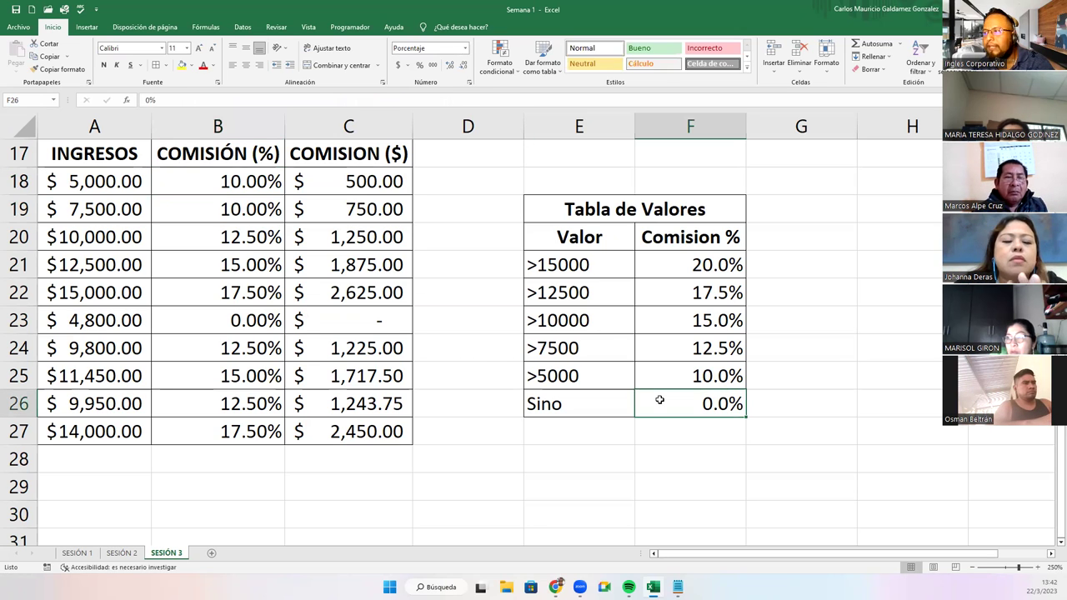
click(252, 179)
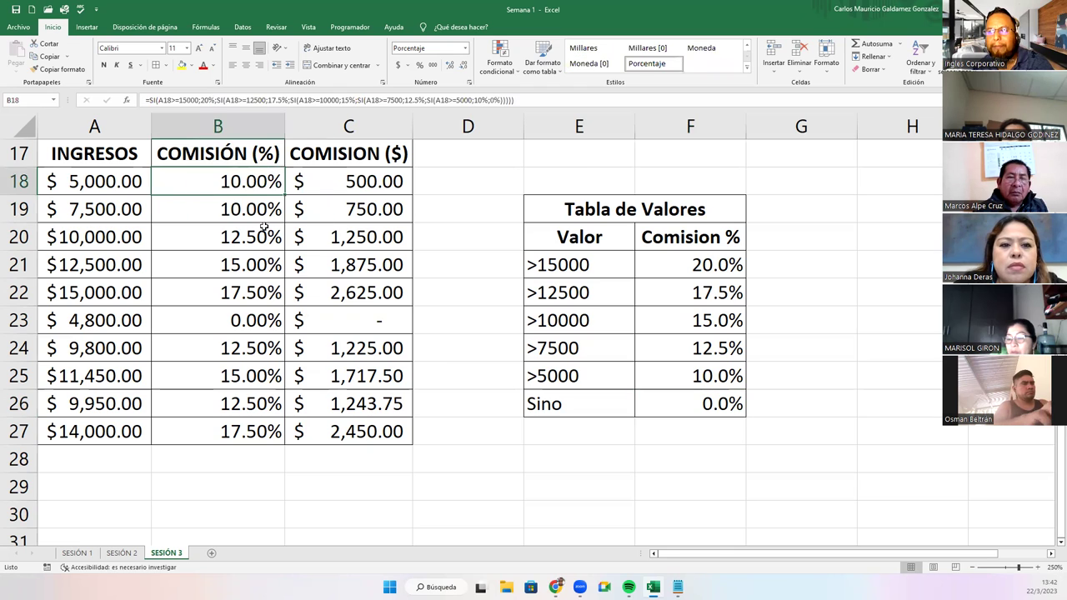
double_click(284, 195)
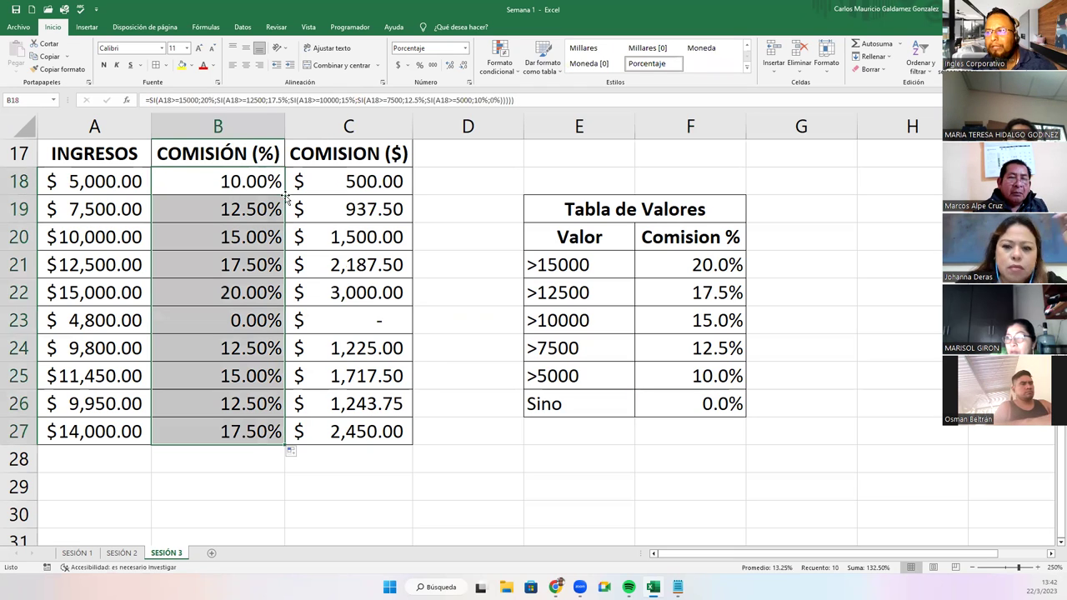
click(216, 294)
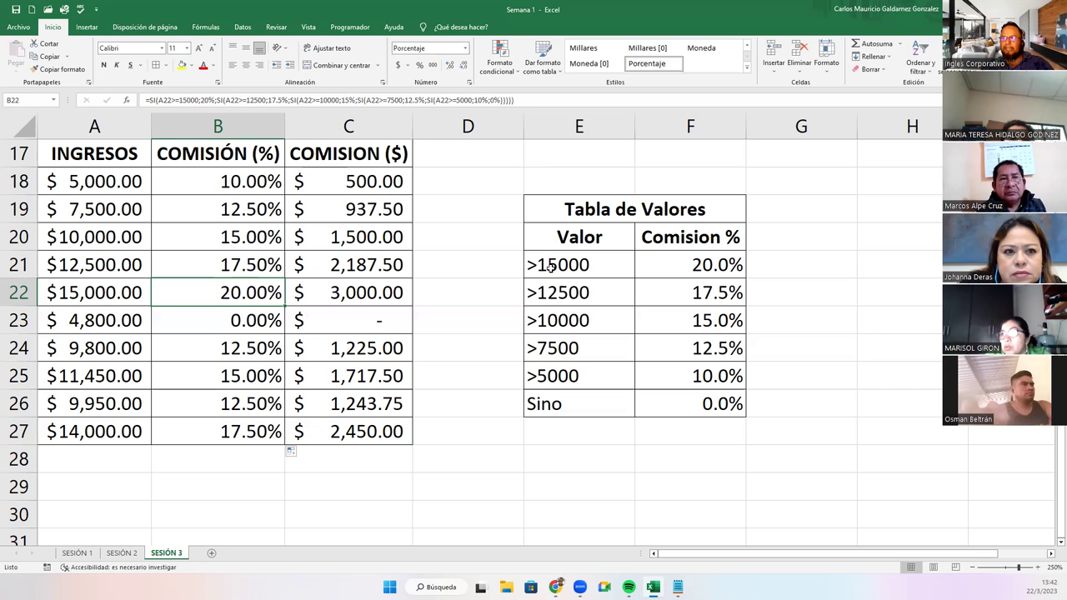
click(551, 266)
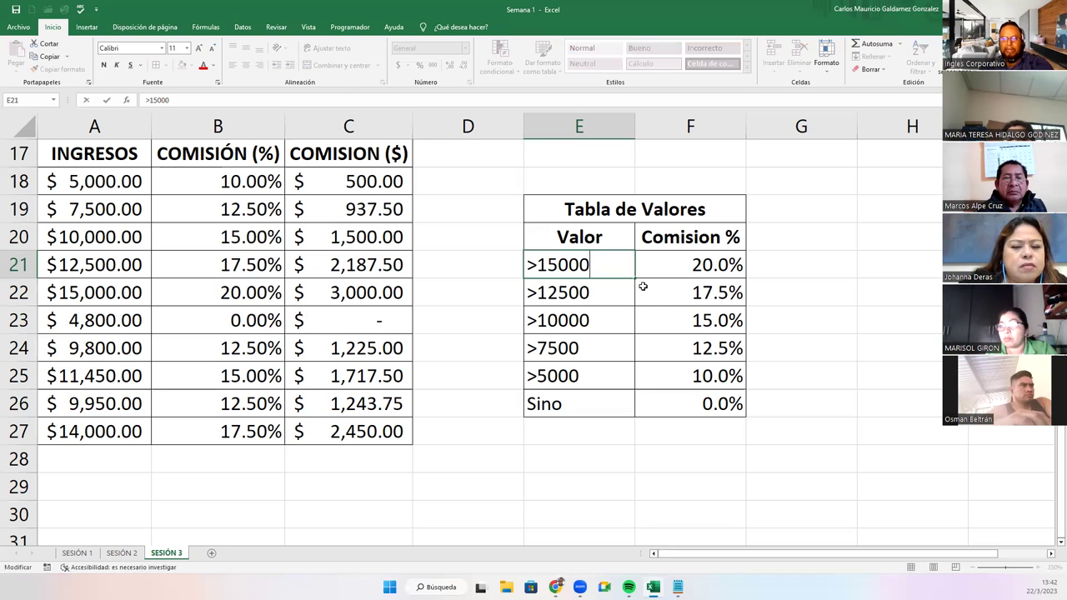
Step: Review B18's nested SI formula, then undo back to the strict greater-than version
click(223, 174)
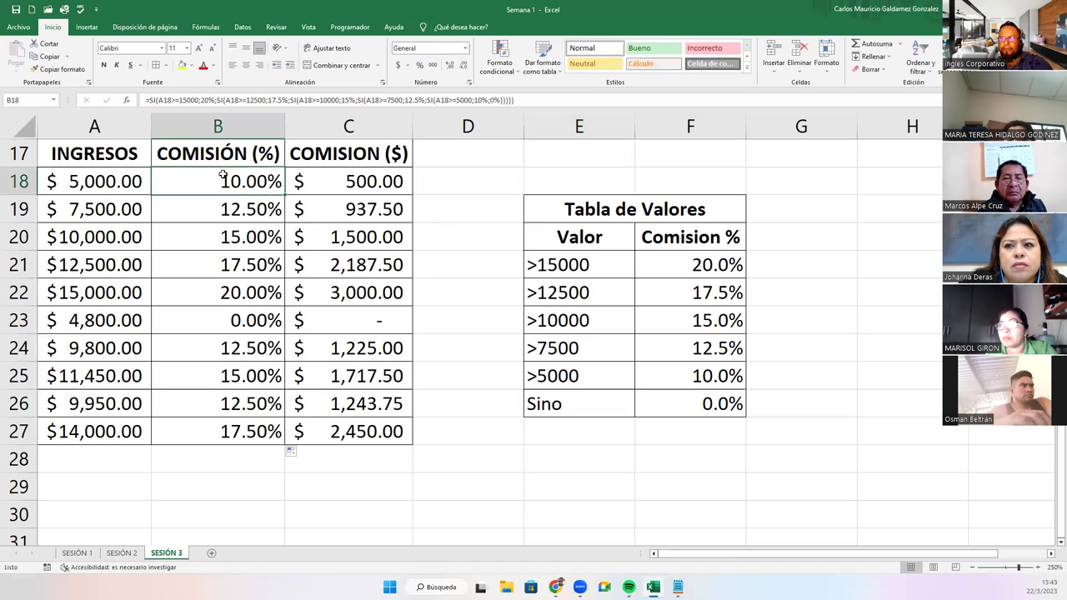
double_click(222, 174)
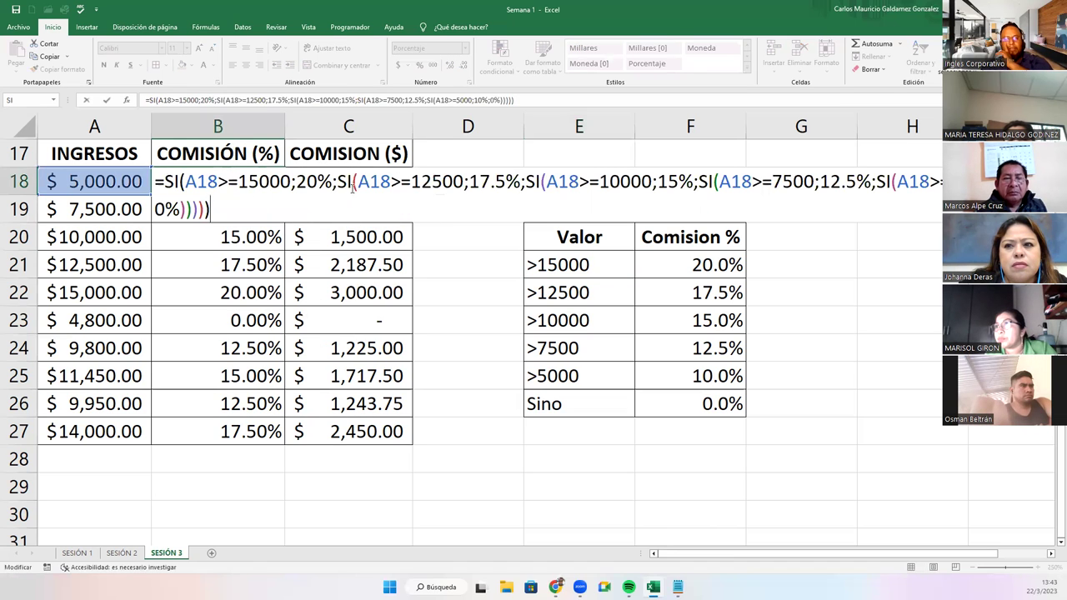
mouse_move(156, 182)
mouse_down()
mouse_move(941, 182)
mouse_move(204, 210)
mouse_up()
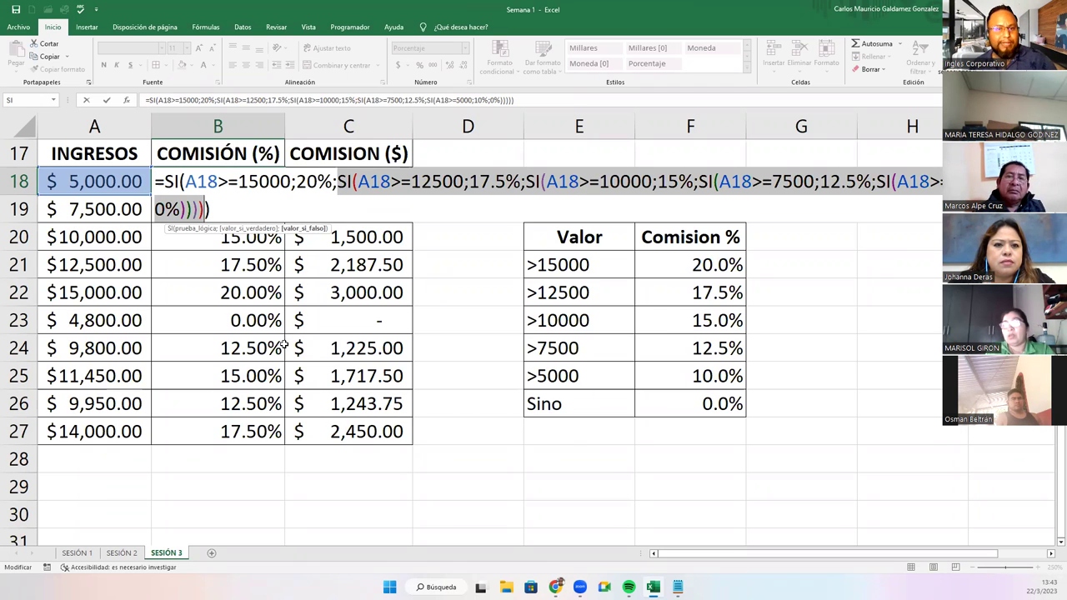
key(Right)
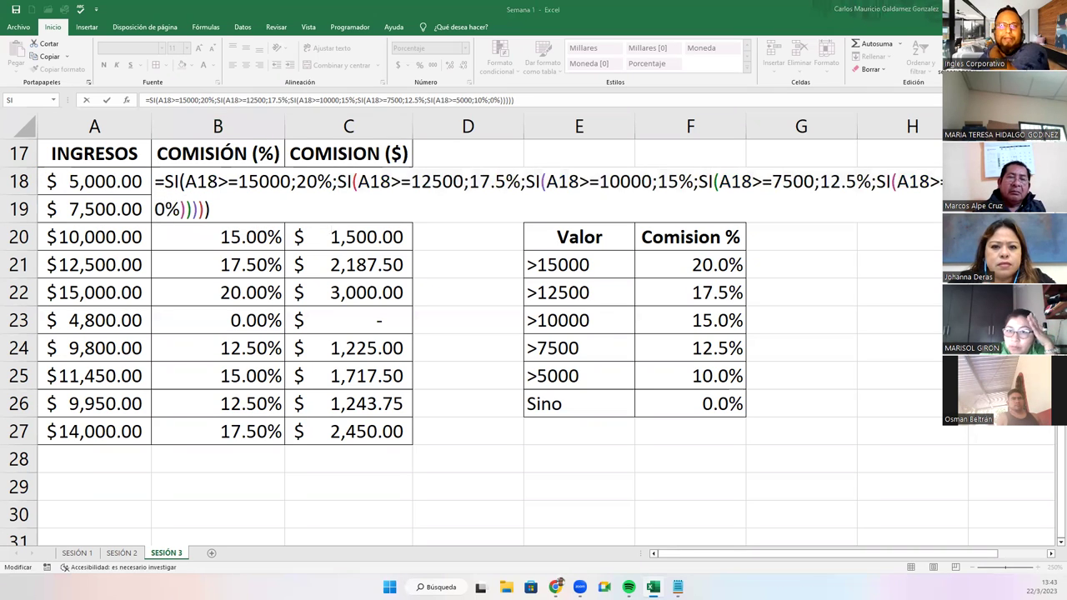
shift+click(220, 210)
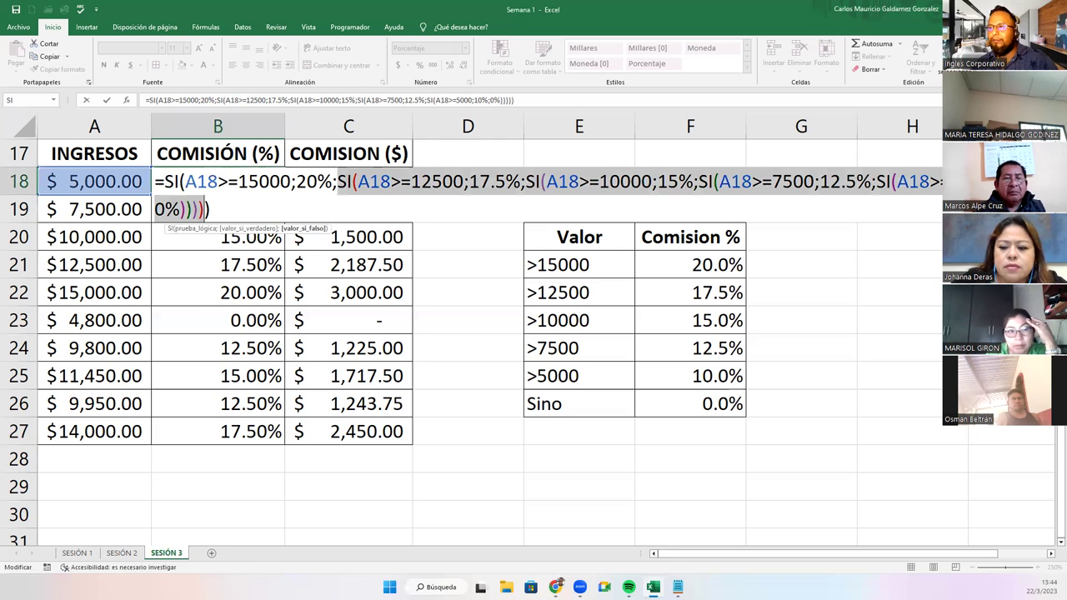
key(End)
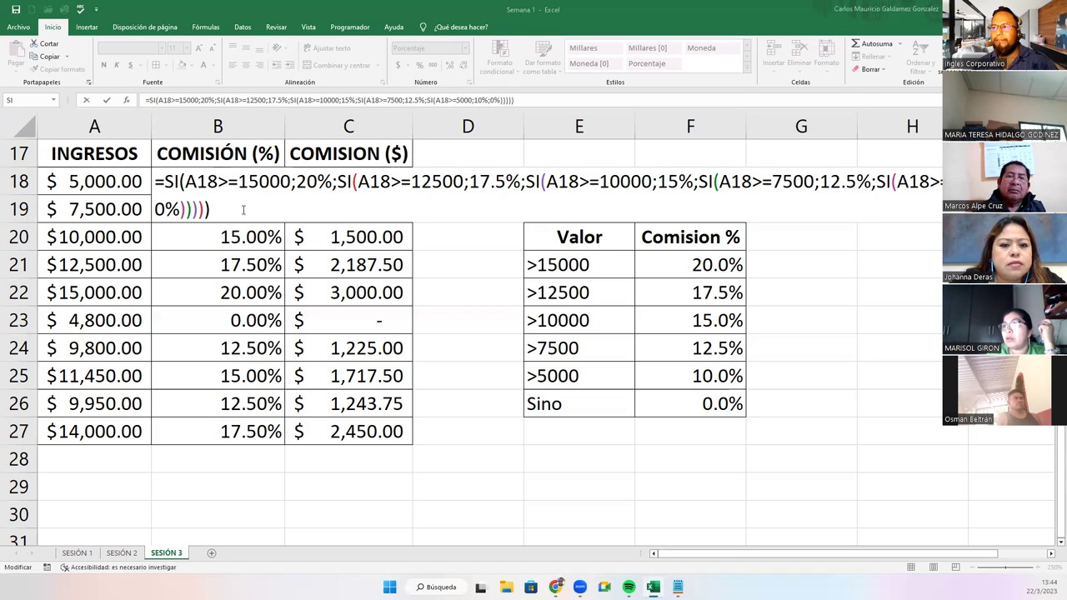
key(ctrl+Return)
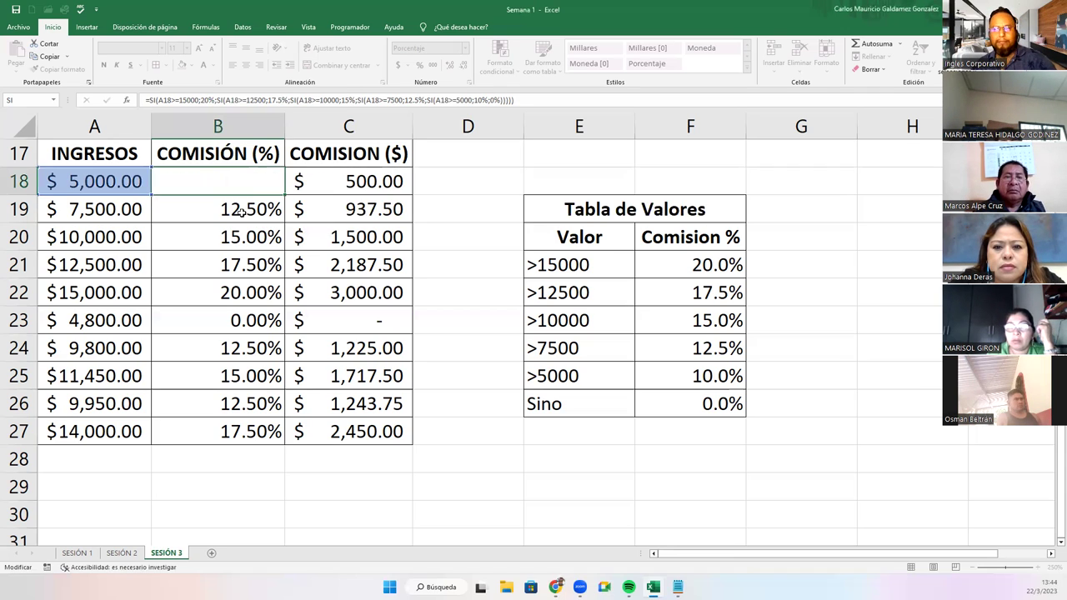
key(ctrl+z)
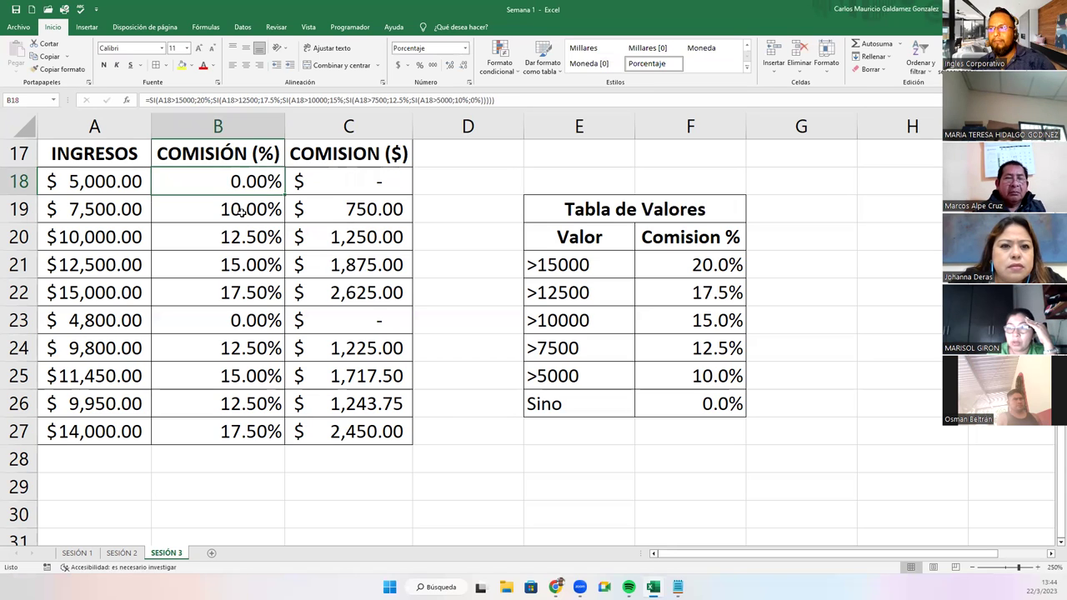
Step: Check B18:B26 against the 12.5% and >7500 table entries, then open the SESIÓN 2 sheet
drag(210, 178, 231, 408)
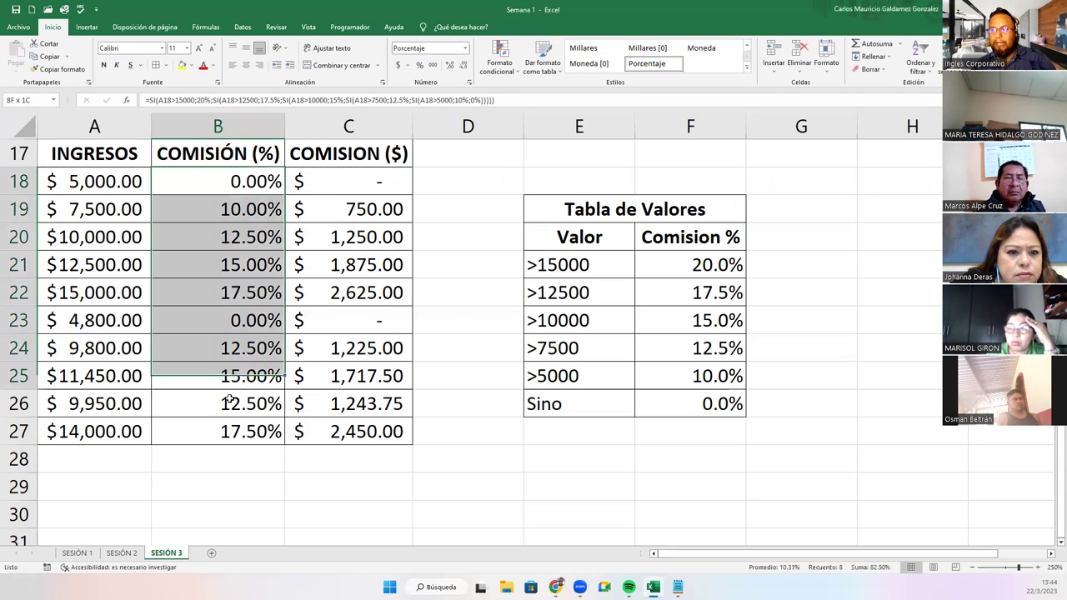
click(667, 357)
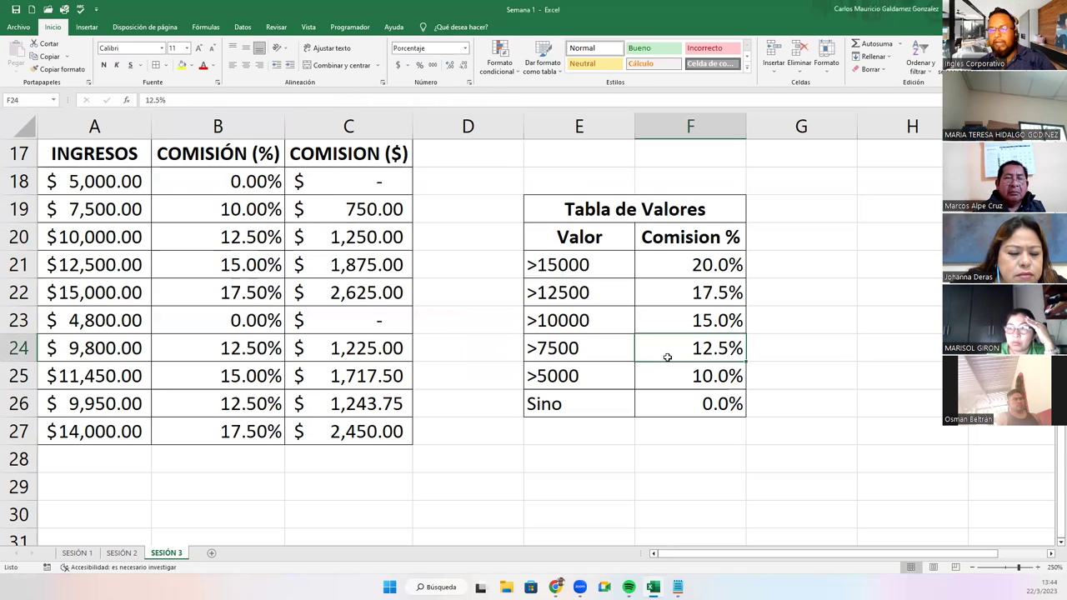
click(606, 338)
click(233, 331)
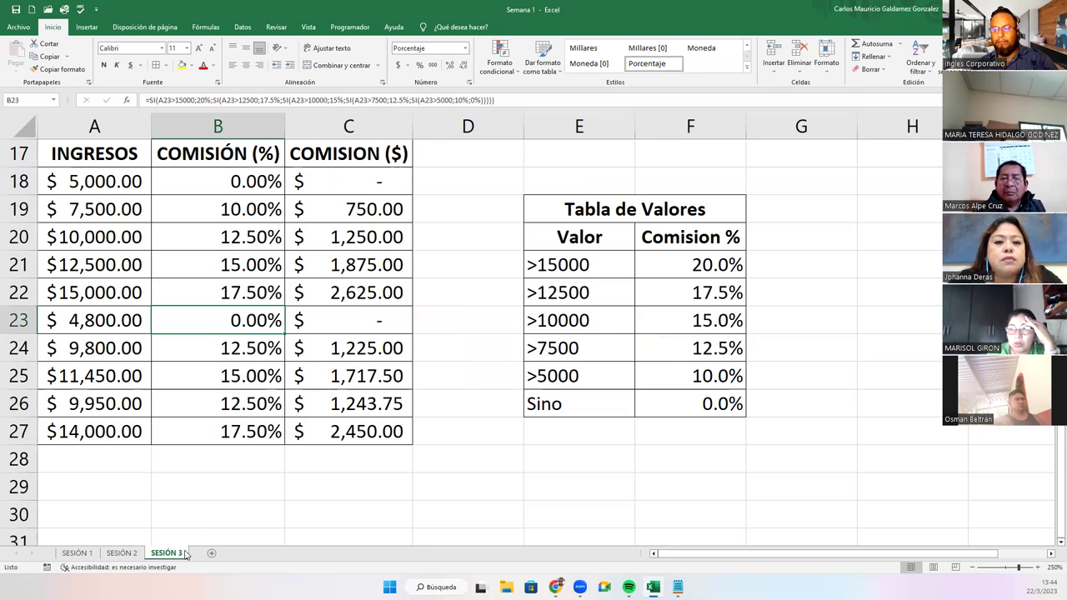
click(121, 552)
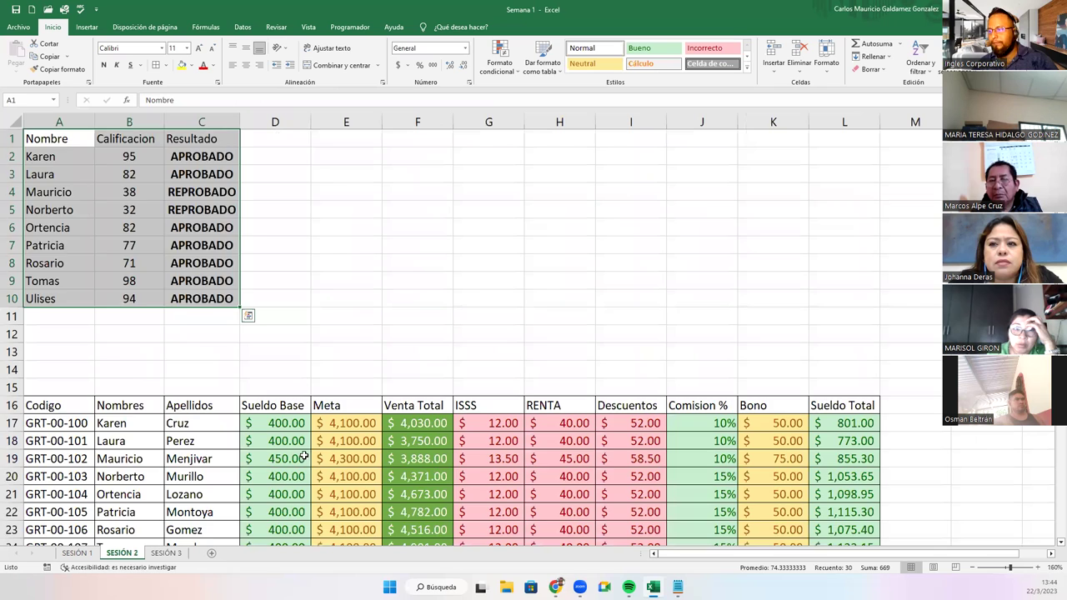
Step: Copy the SESIÓN 2 salary table and paste it at A31 of SESIÓN 3
scroll(305, 455, down, 5)
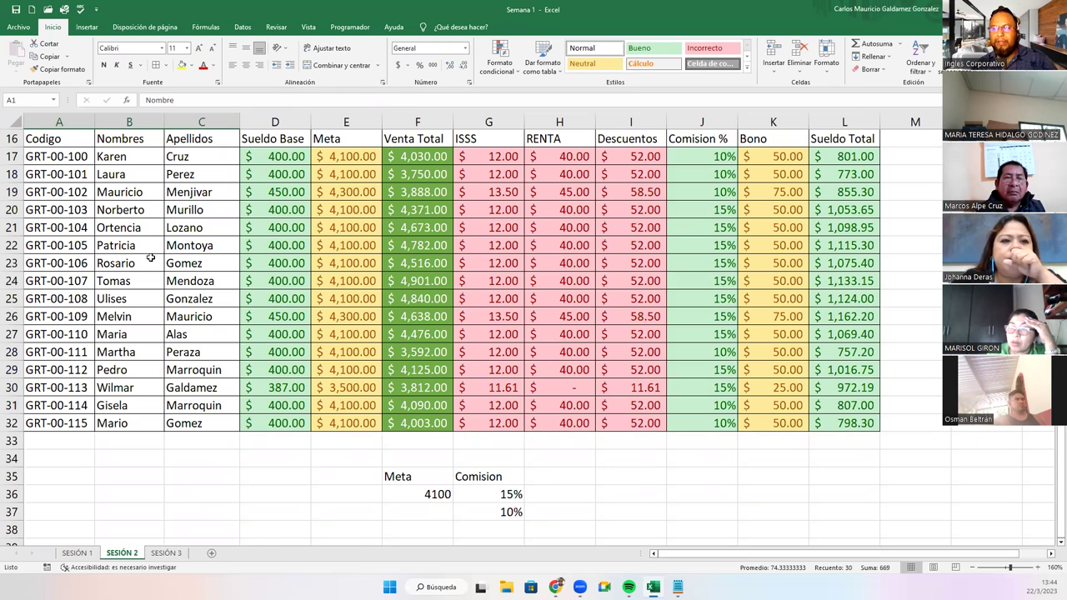
scroll(183, 351, up, 1)
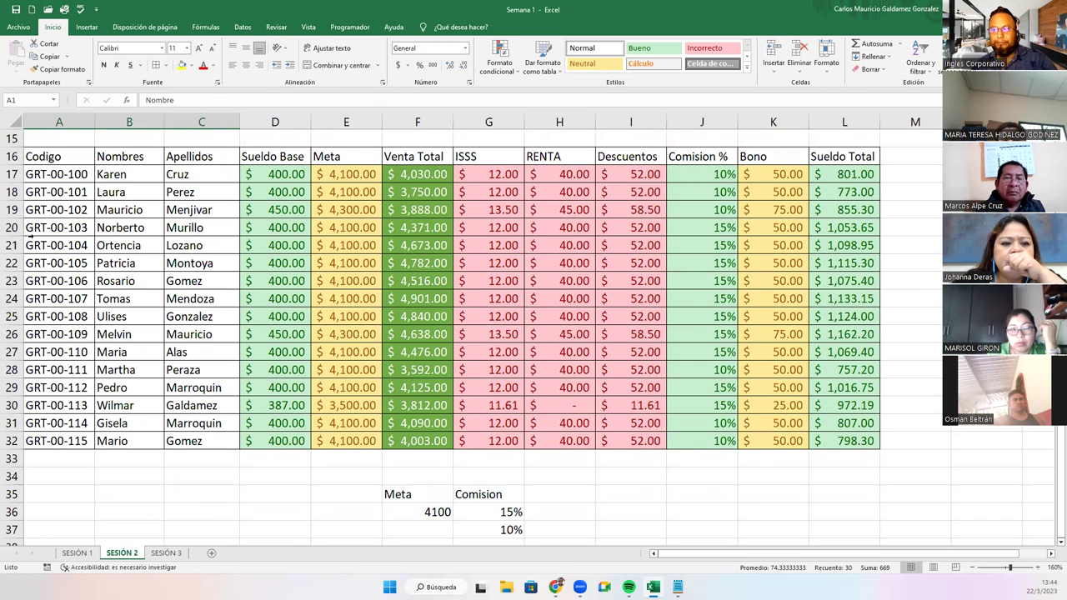
mouse_move(59, 157)
mouse_down()
mouse_move(832, 519)
mouse_move(832, 529)
mouse_up()
key(ctrl+c)
click(166, 553)
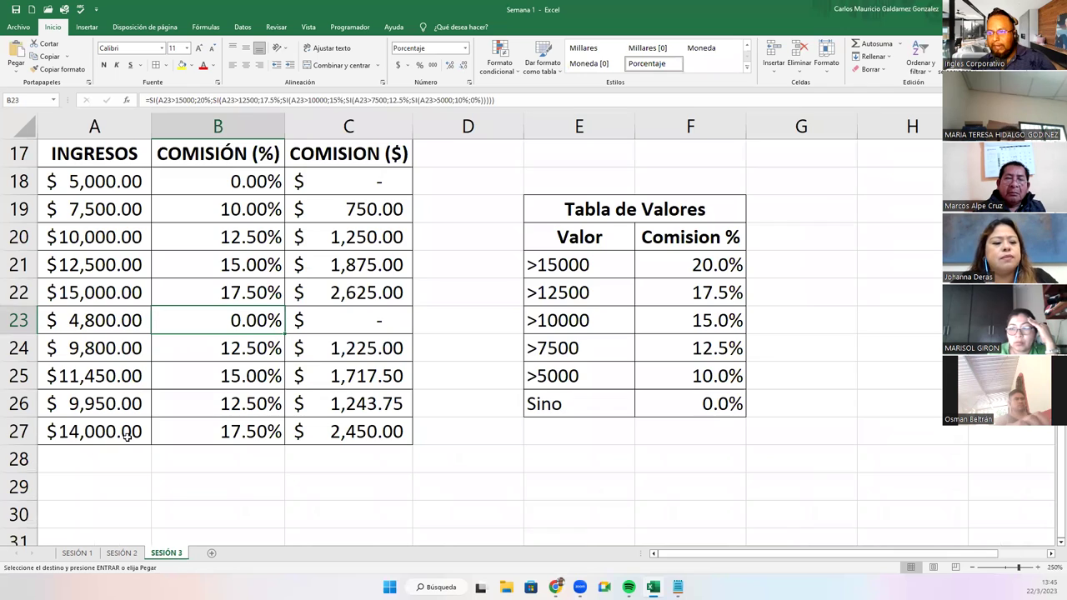
scroll(139, 346, down, 5)
ctrl+scroll(141, 339, down, 4)
scroll(143, 338, up, 10)
scroll(148, 332, down, 10)
scroll(484, 334, up, 2)
click(64, 241)
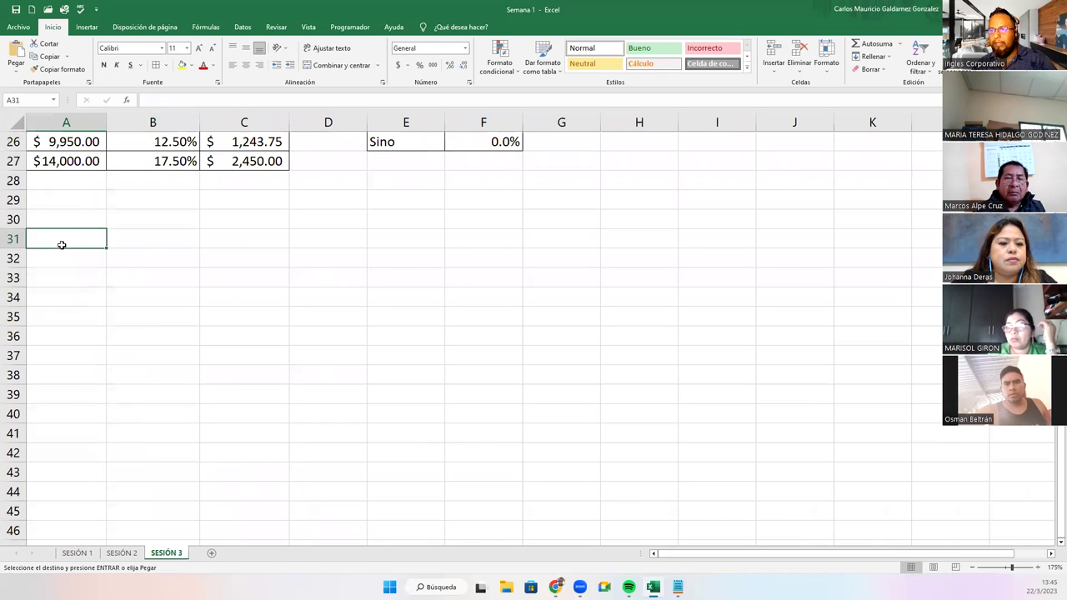
key(ctrl+v)
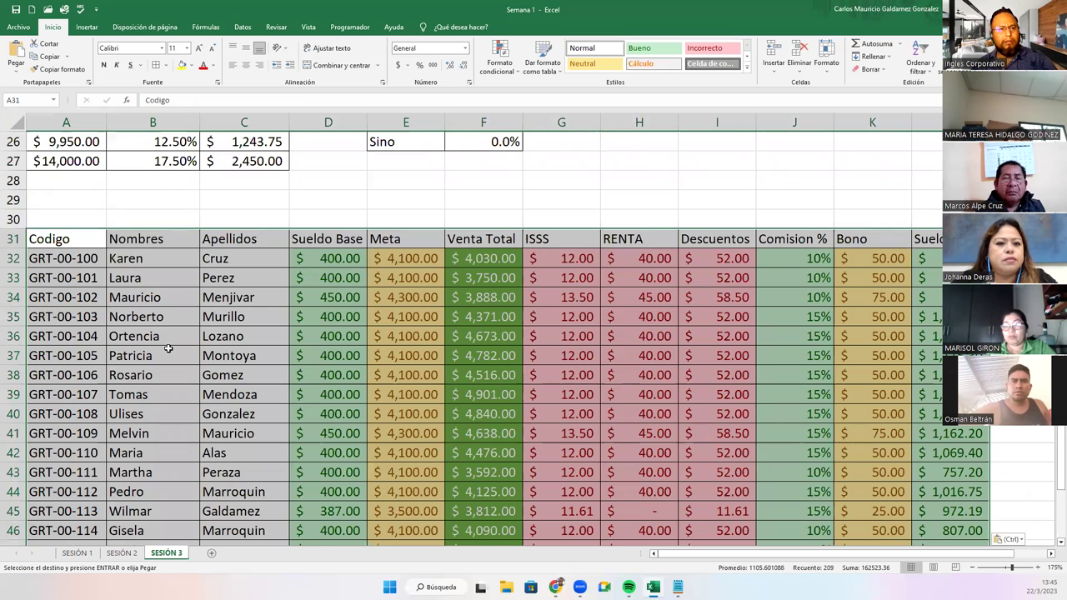
Step: Copy the salary table again and paste it at A31, keeping the source formatting
click(116, 552)
right_click(84, 204)
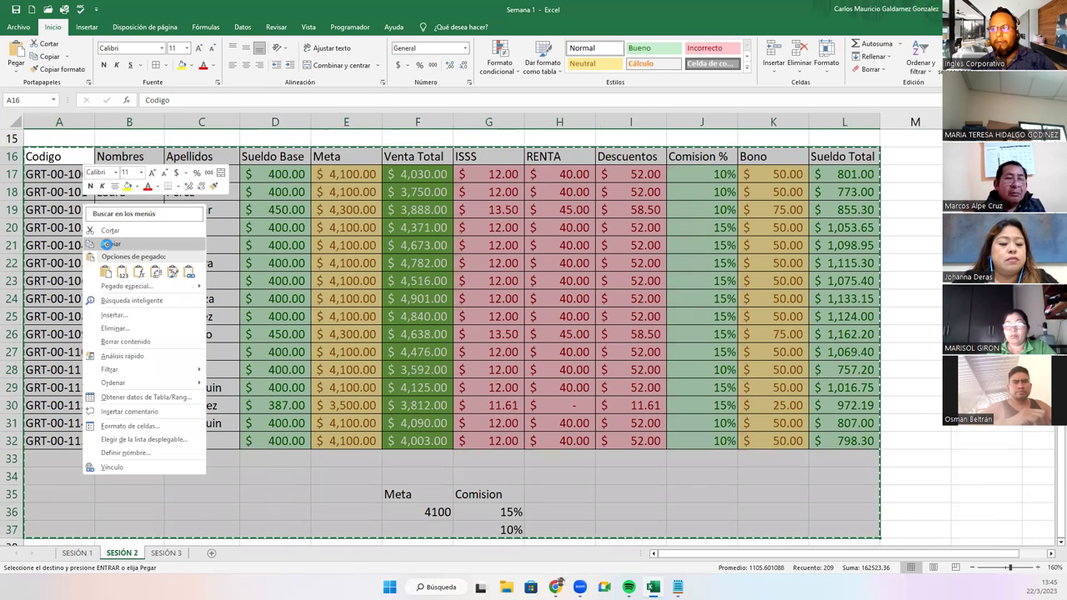
click(106, 243)
click(166, 552)
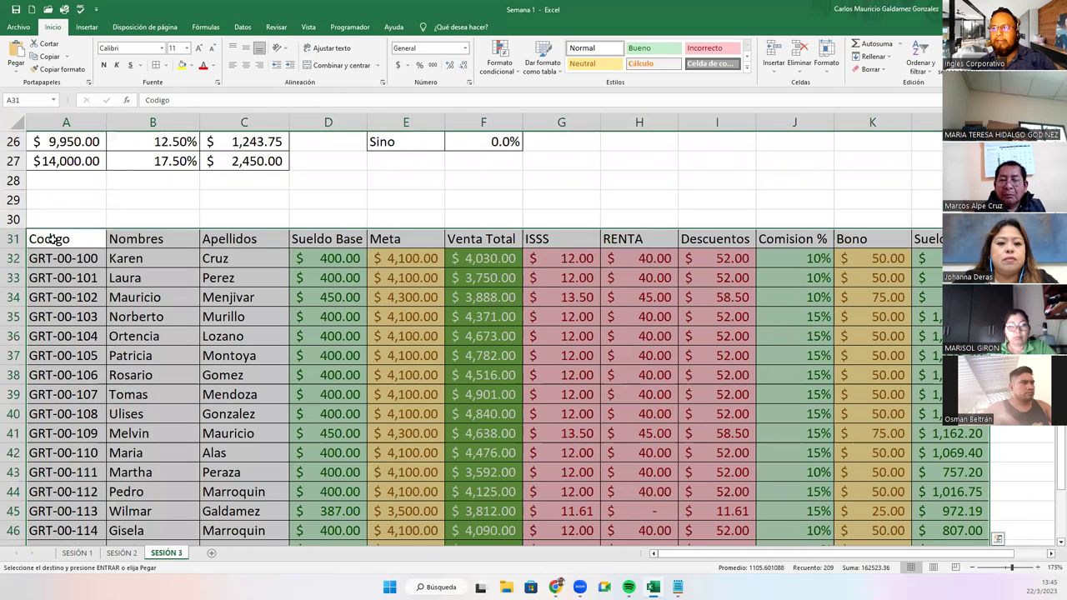
right_click(52, 240)
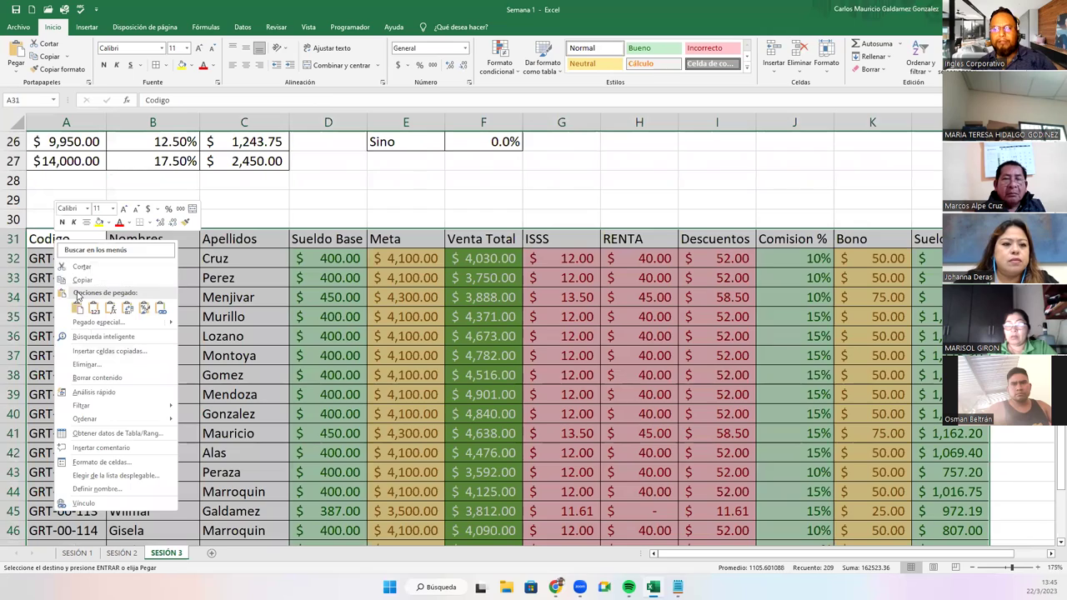
click(78, 308)
click(165, 350)
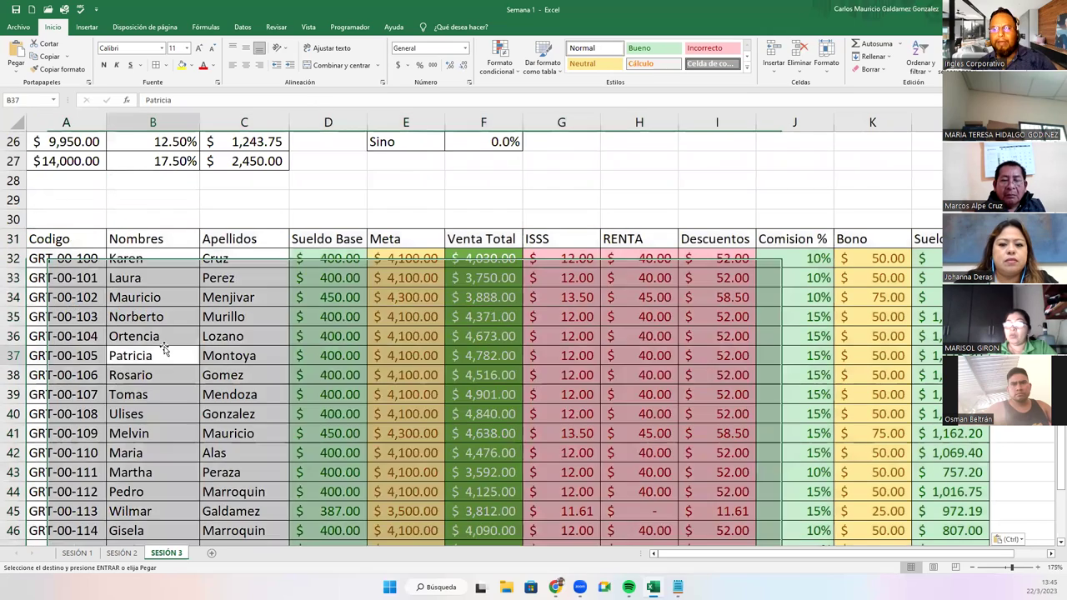
ctrl+scroll(202, 338, down, 2)
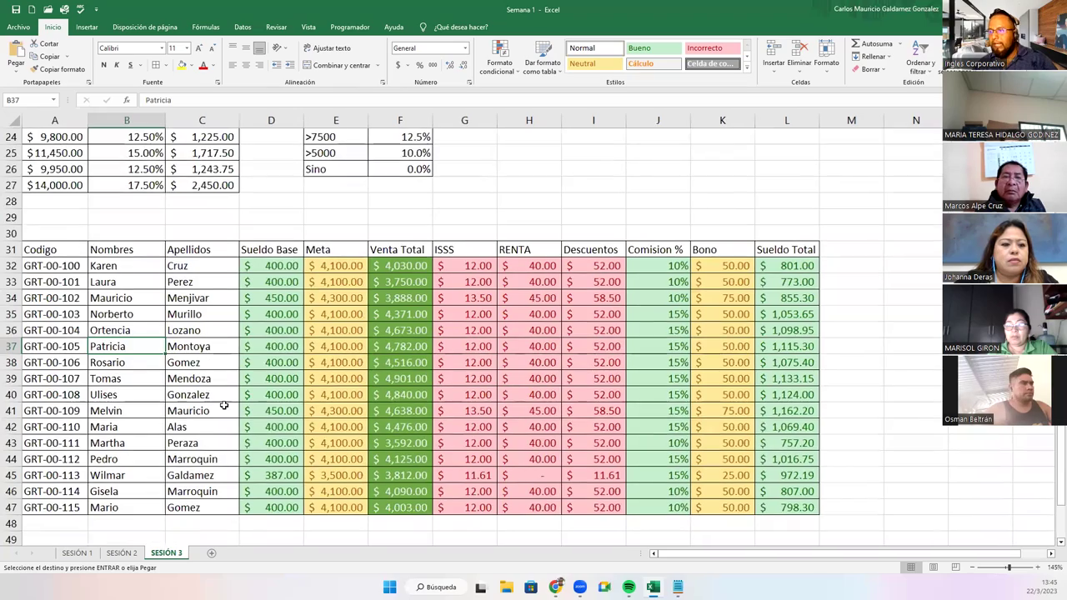
scroll(222, 405, down, 5)
scroll(350, 393, up, 5)
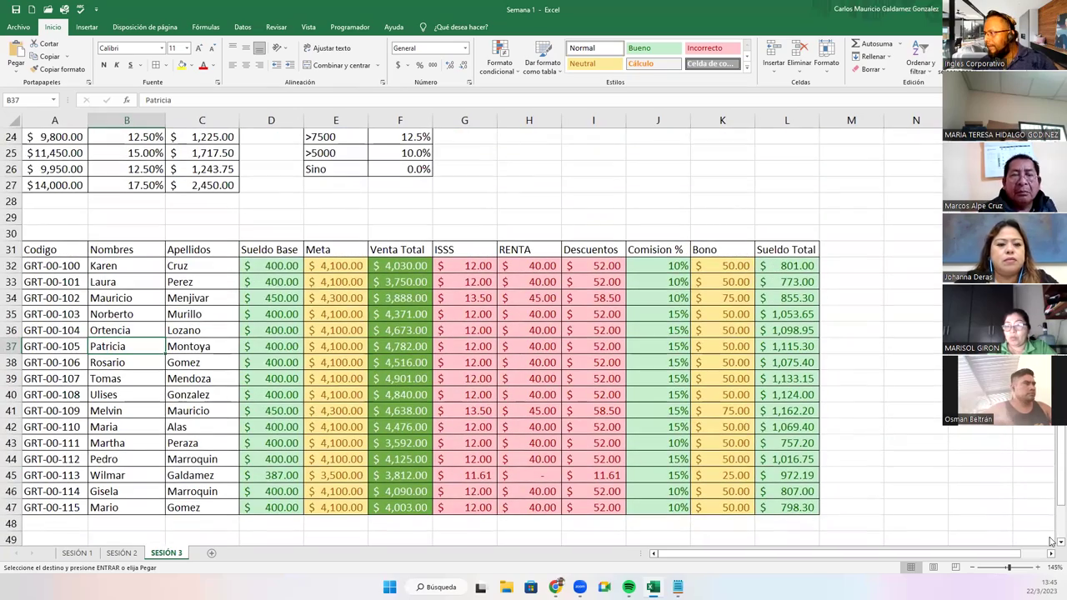
Step: Paste the copied goal value into the Meta cells E32 to E47
click(1053, 544)
click(1053, 544)
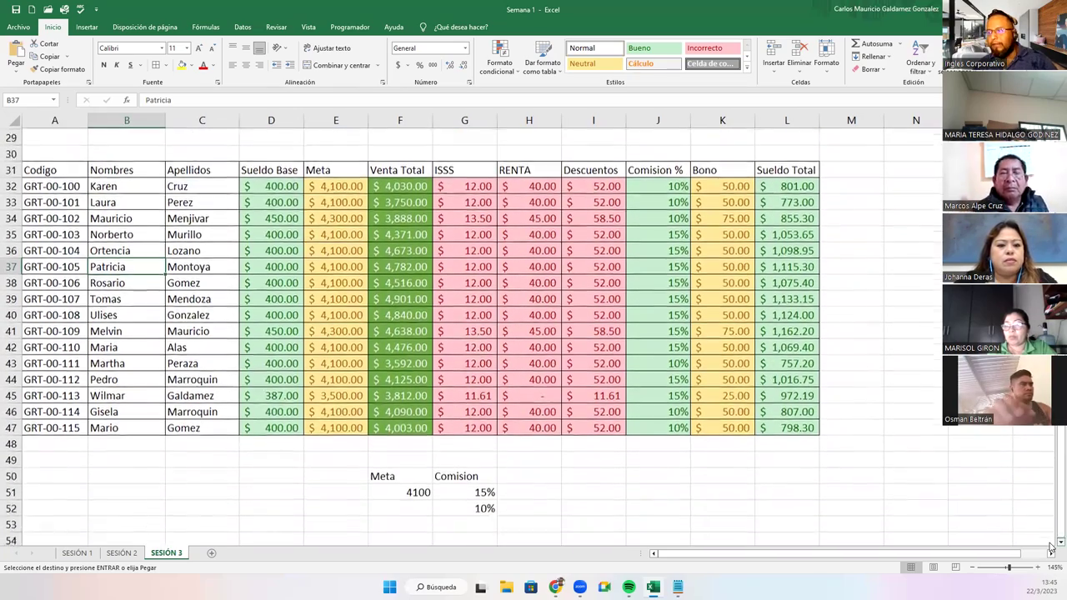
click(1053, 544)
click(1053, 544)
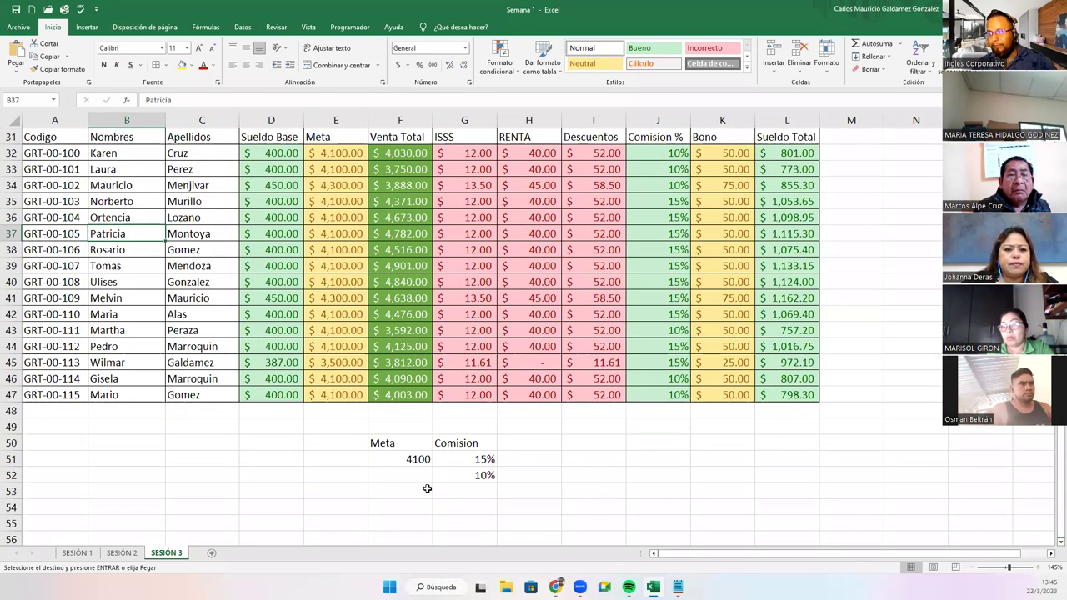
click(398, 463)
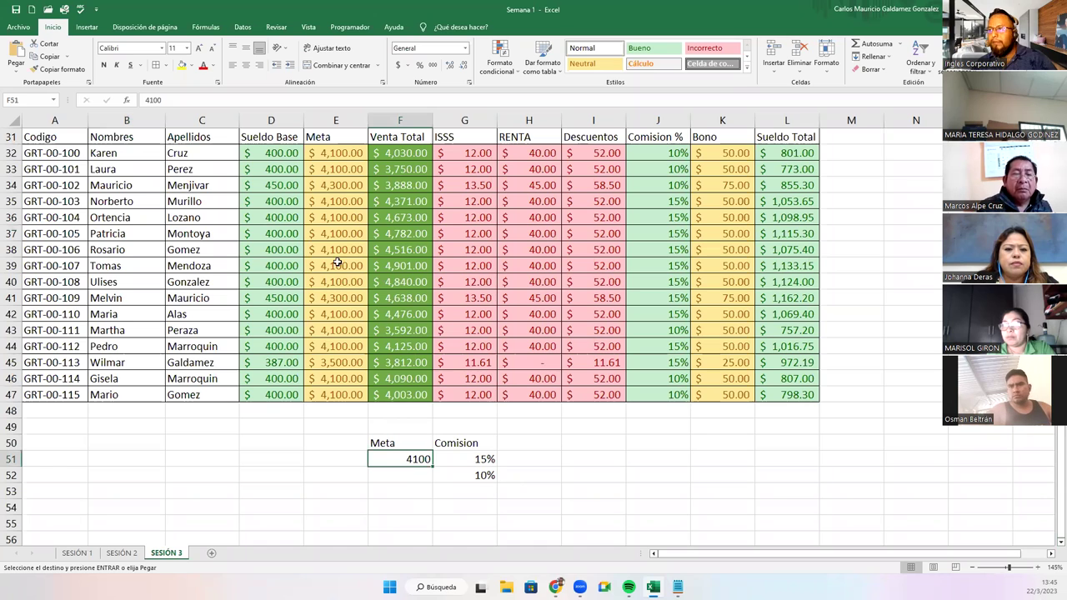
drag(316, 154, 322, 391)
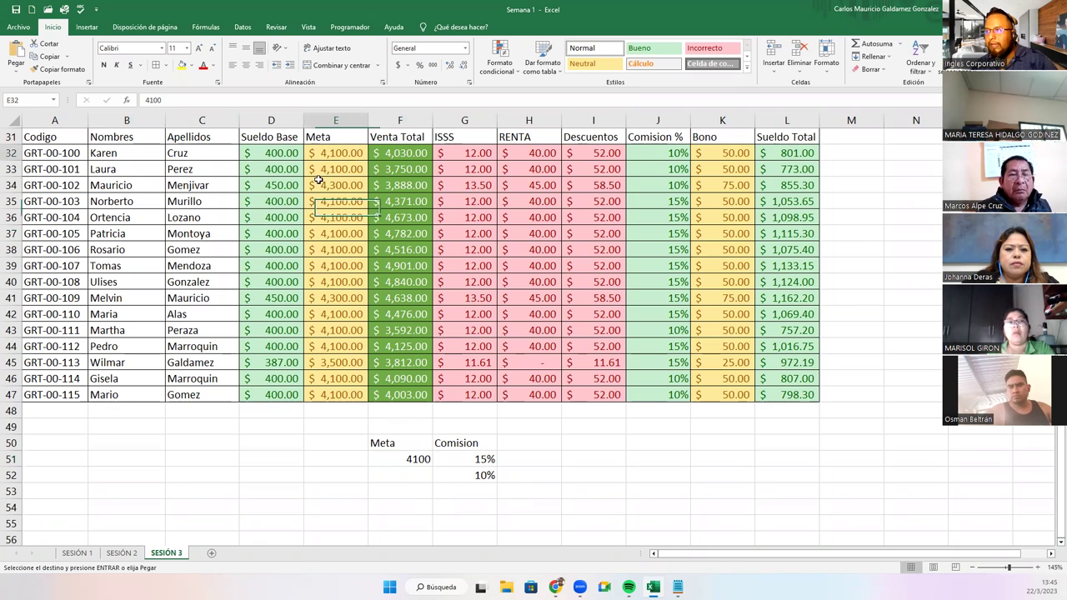
key(ctrl+v)
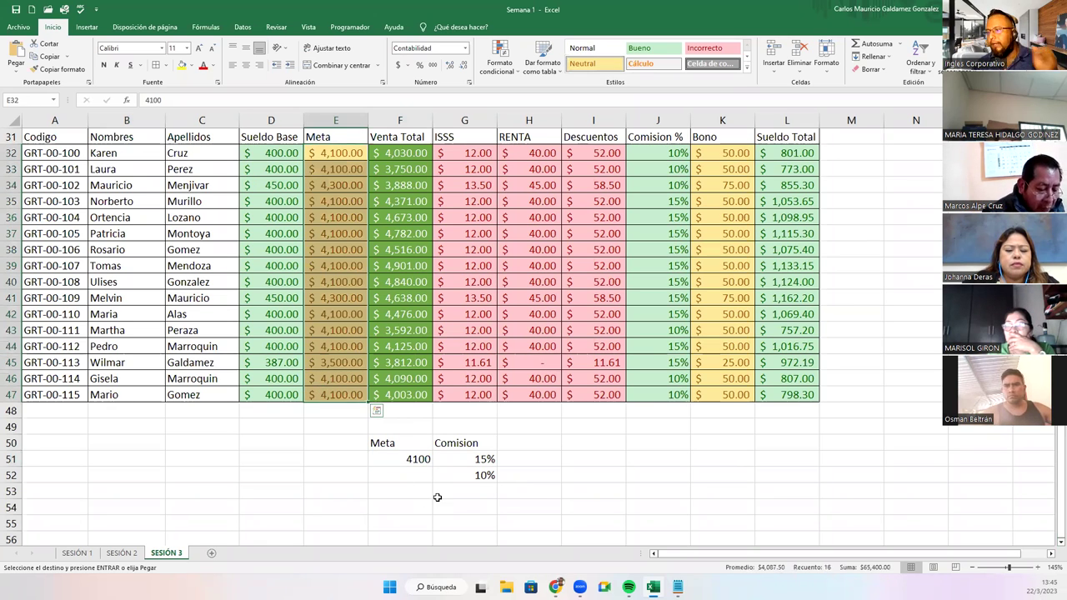
Step: Clear the 4100 goal in F51 and the 15% and 10% commission values beside it
click(382, 461)
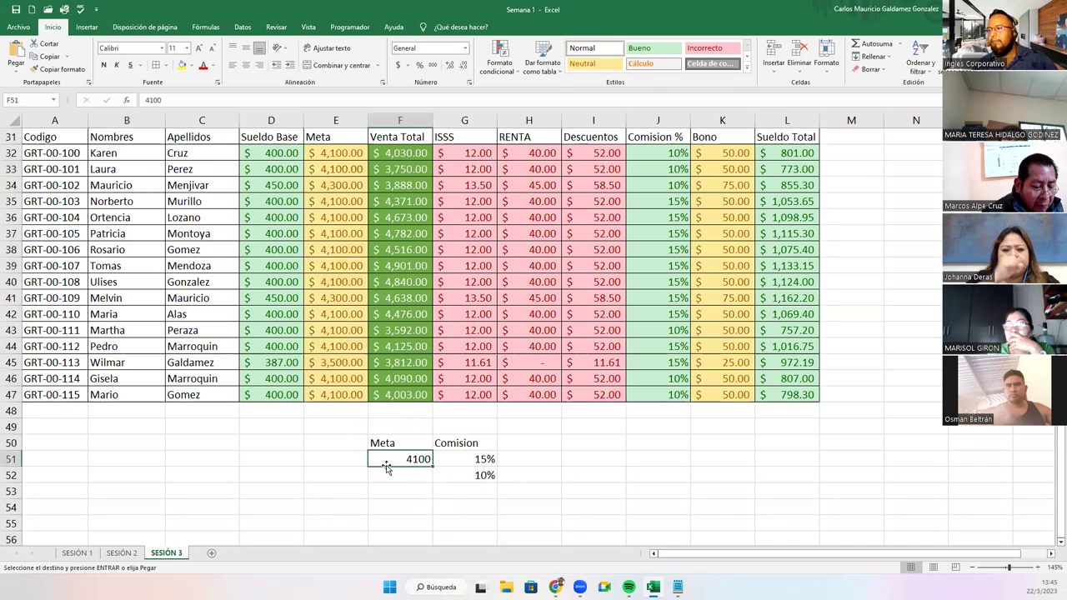
key(Delete)
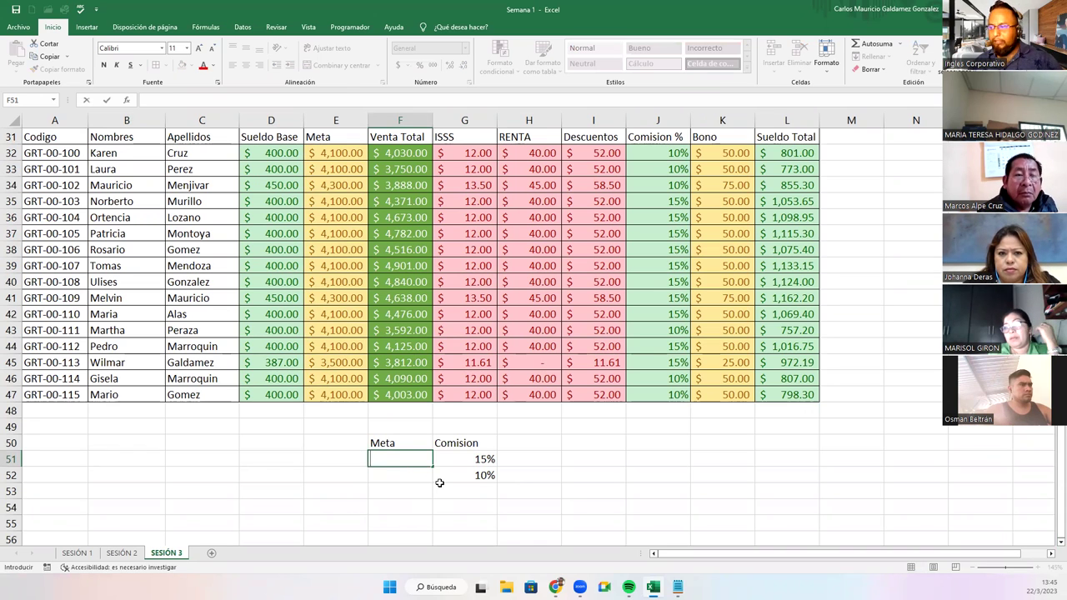
drag(465, 459, 465, 469)
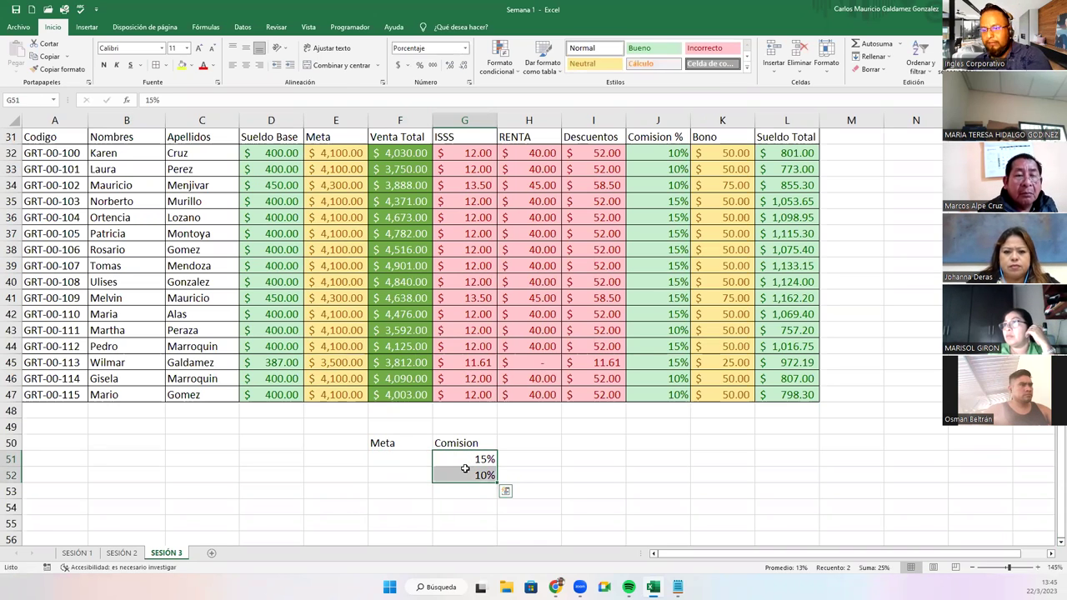
key(Delete)
click(396, 461)
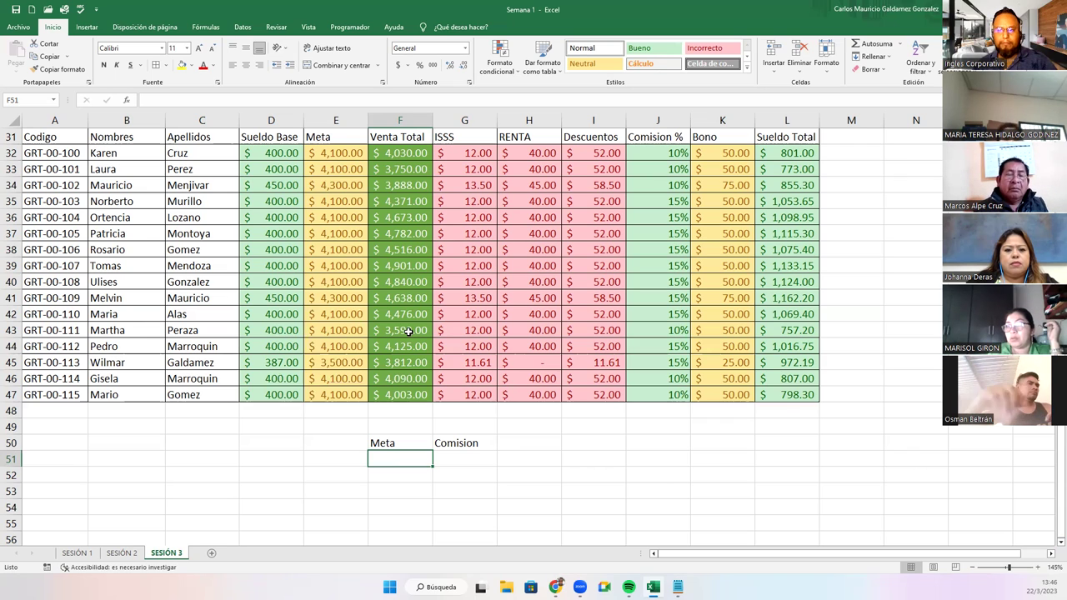
click(351, 281)
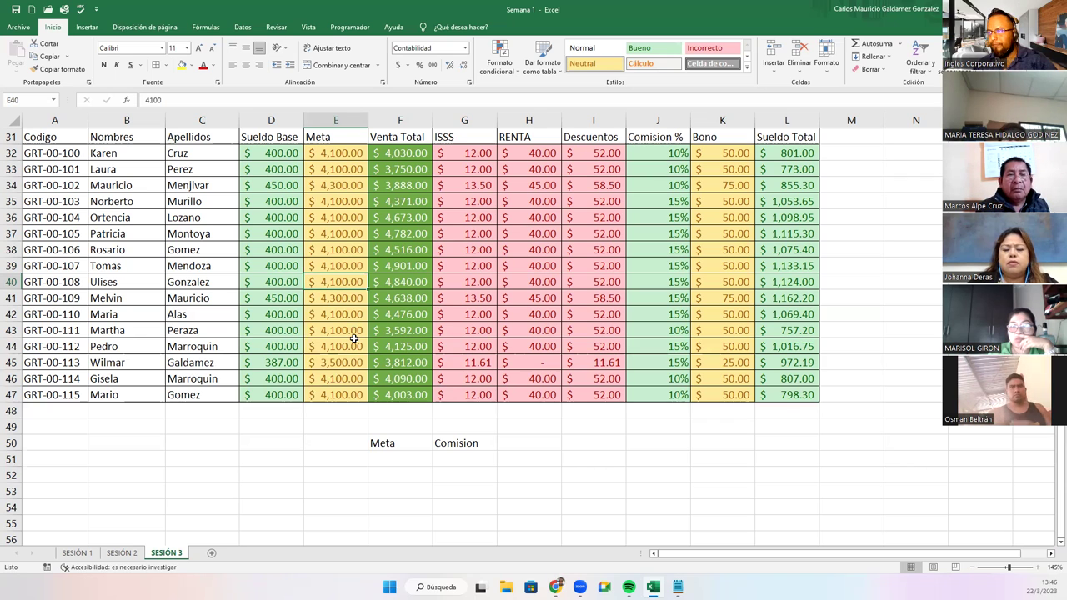
click(641, 152)
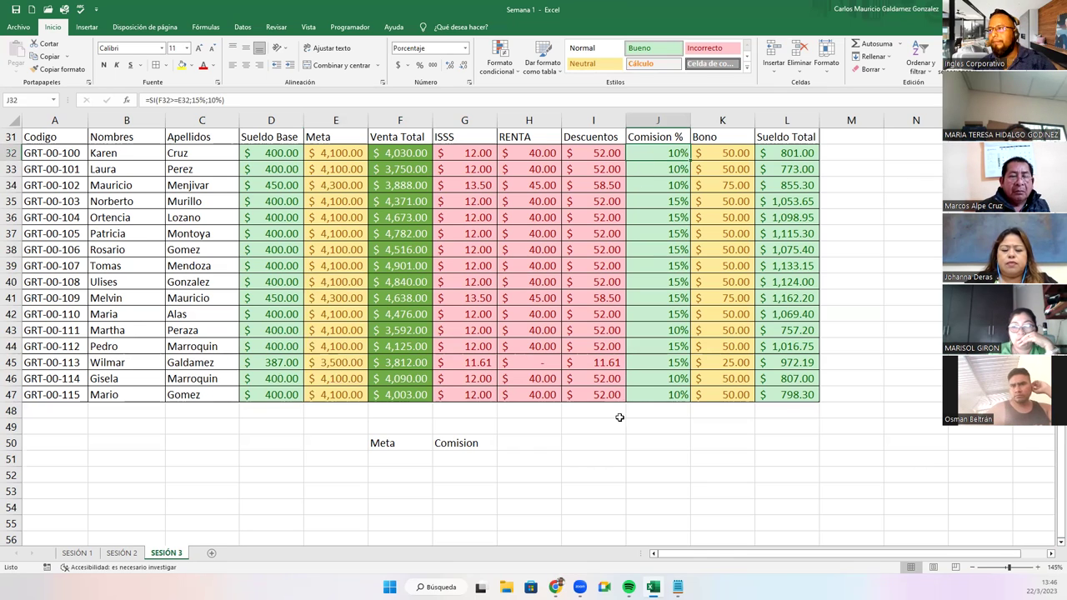
click(394, 463)
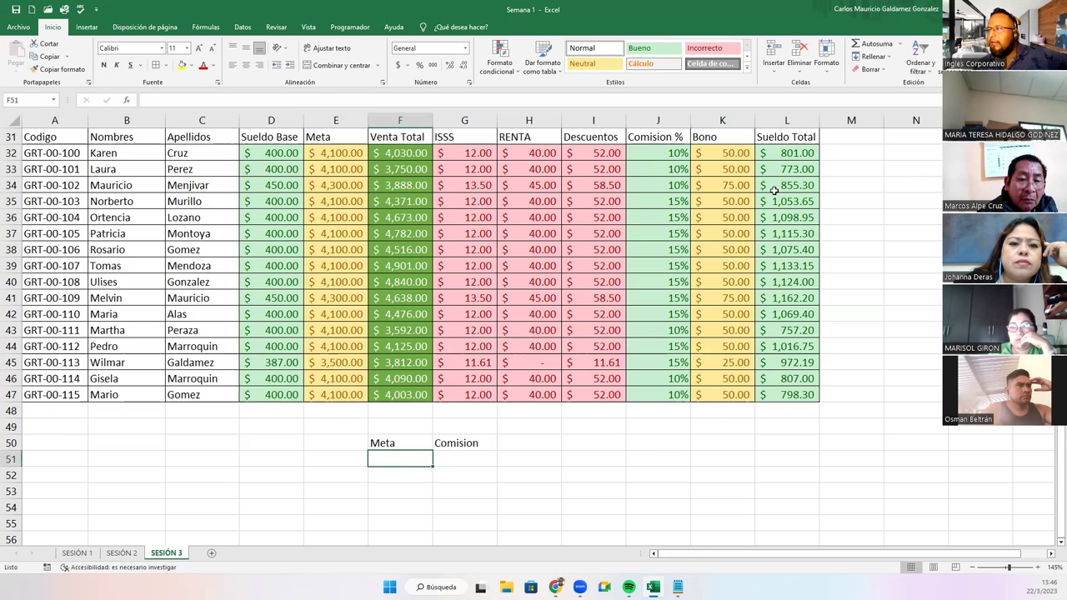
Step: Clear the Comision % formulas from J32:J47
drag(660, 163, 646, 395)
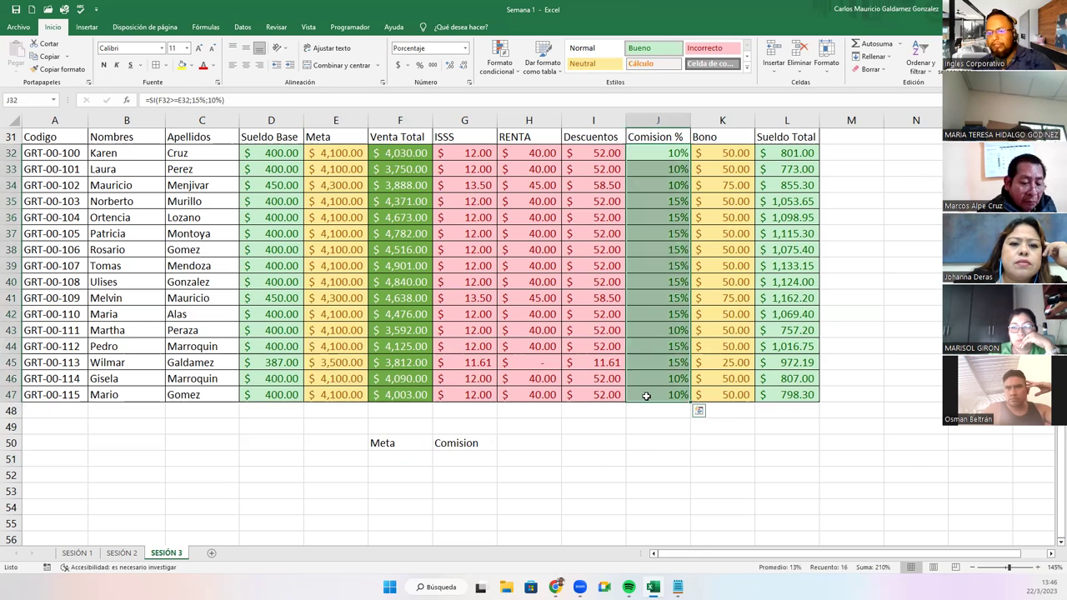
key(Delete)
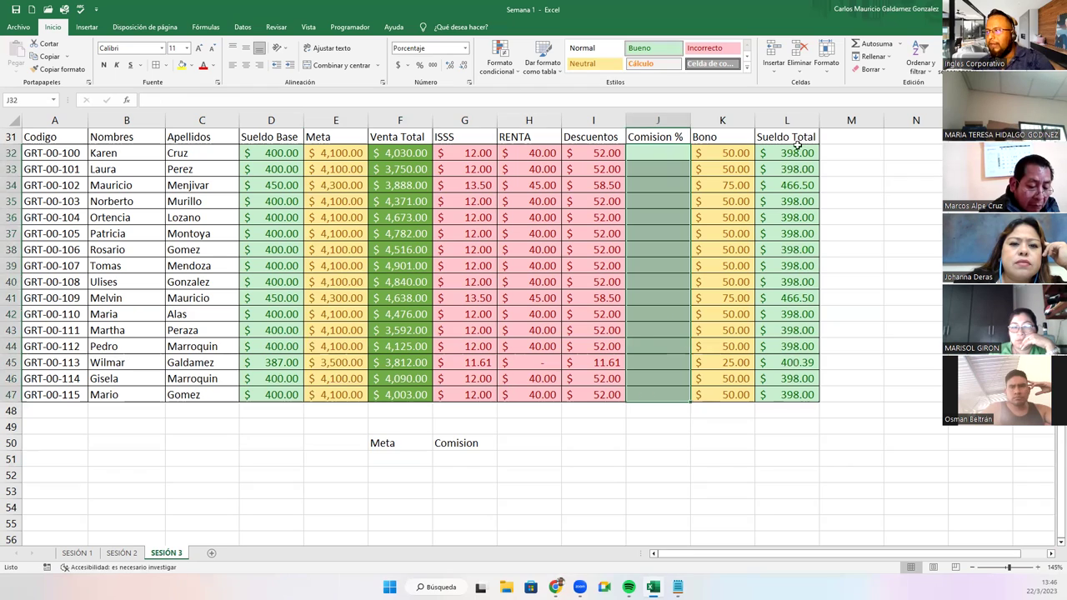
click(399, 456)
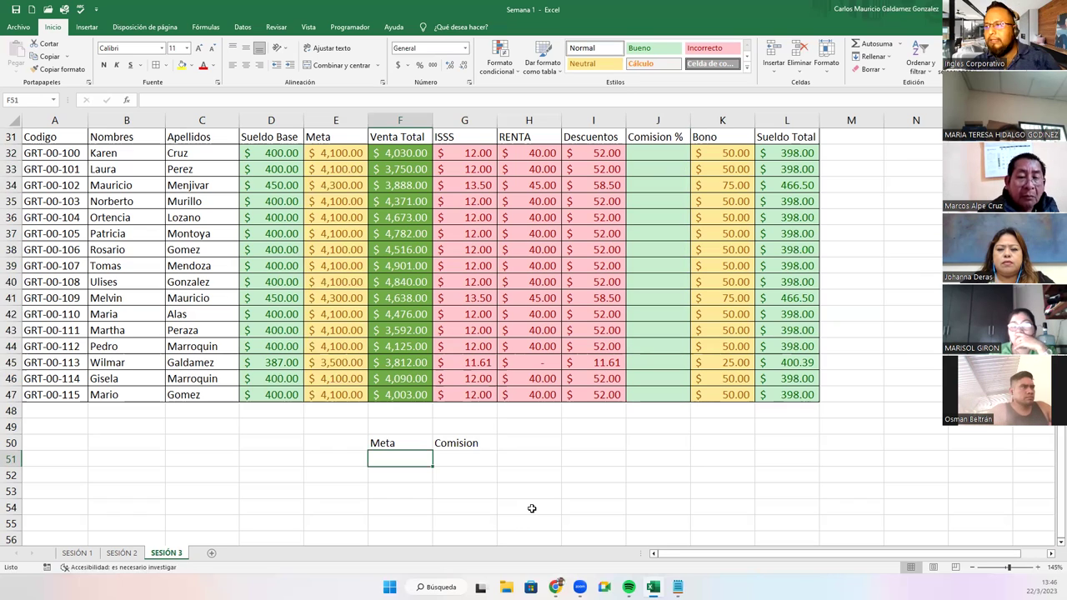
Step: Enter 4300 in E32 and copy it down through E47
click(339, 156)
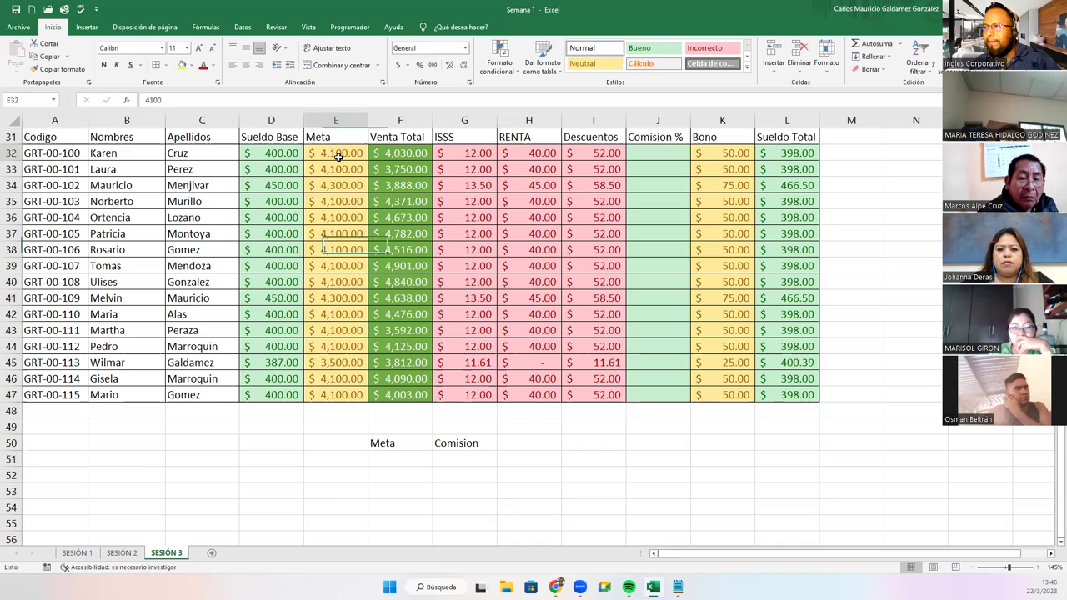
text(43)
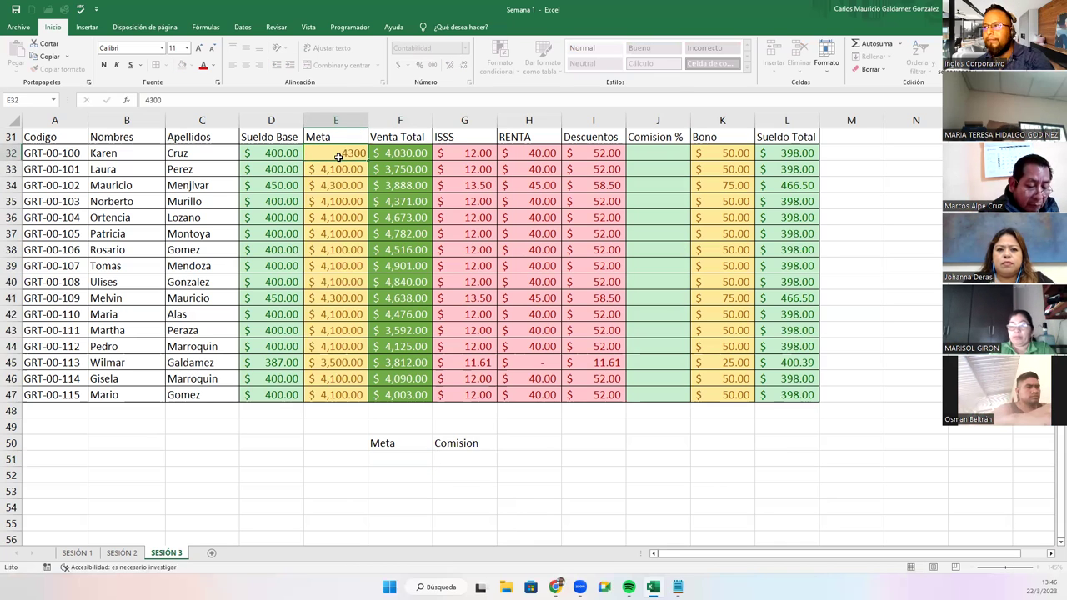
key(Return)
click(338, 157)
key(ctrl+c)
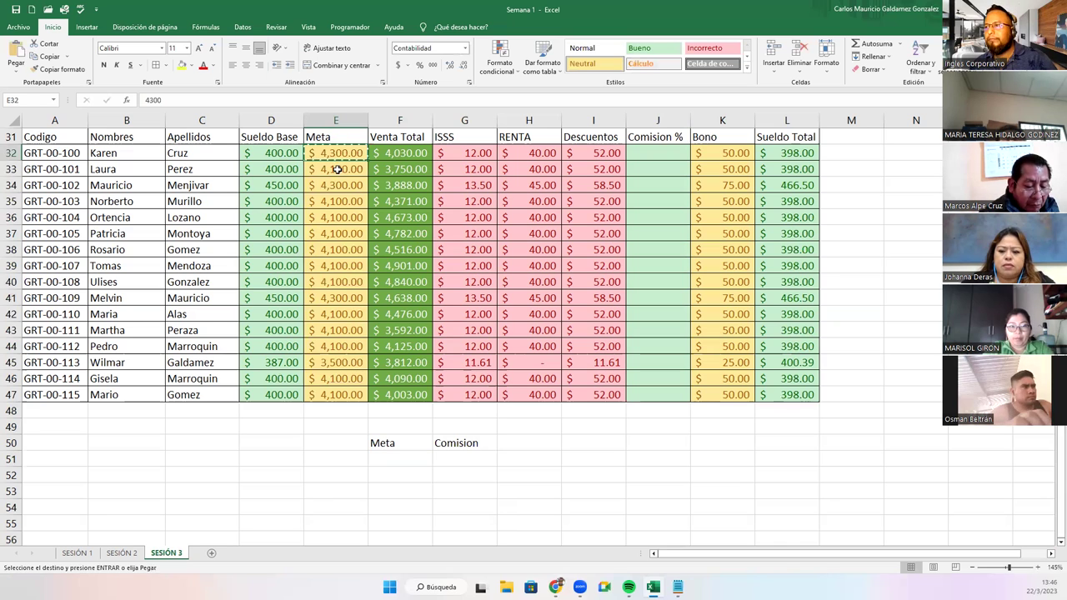
drag(336, 168, 338, 393)
key(ctrl+v)
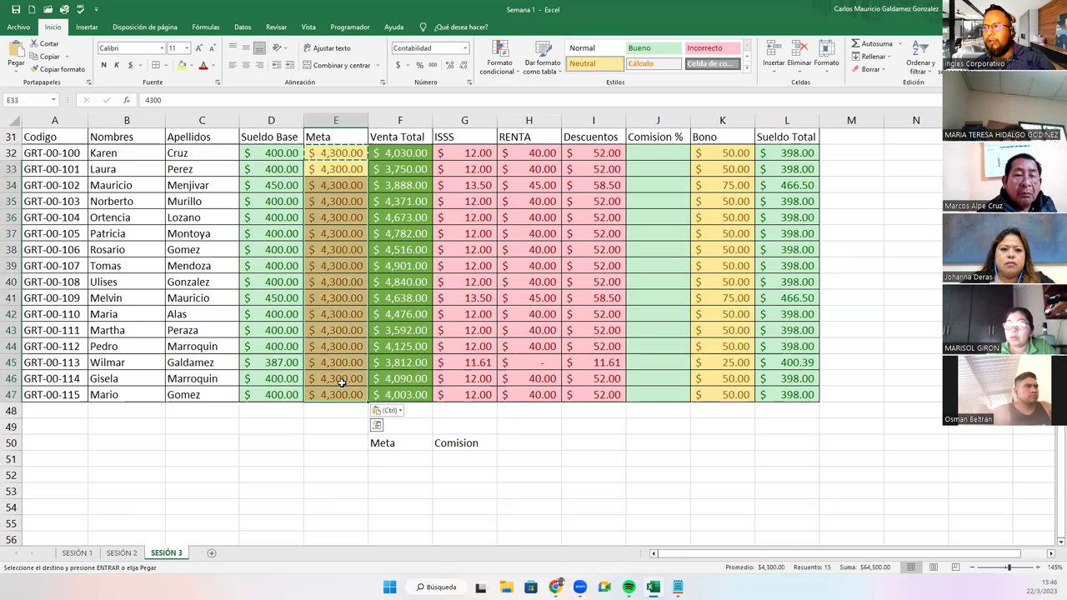
key(Escape)
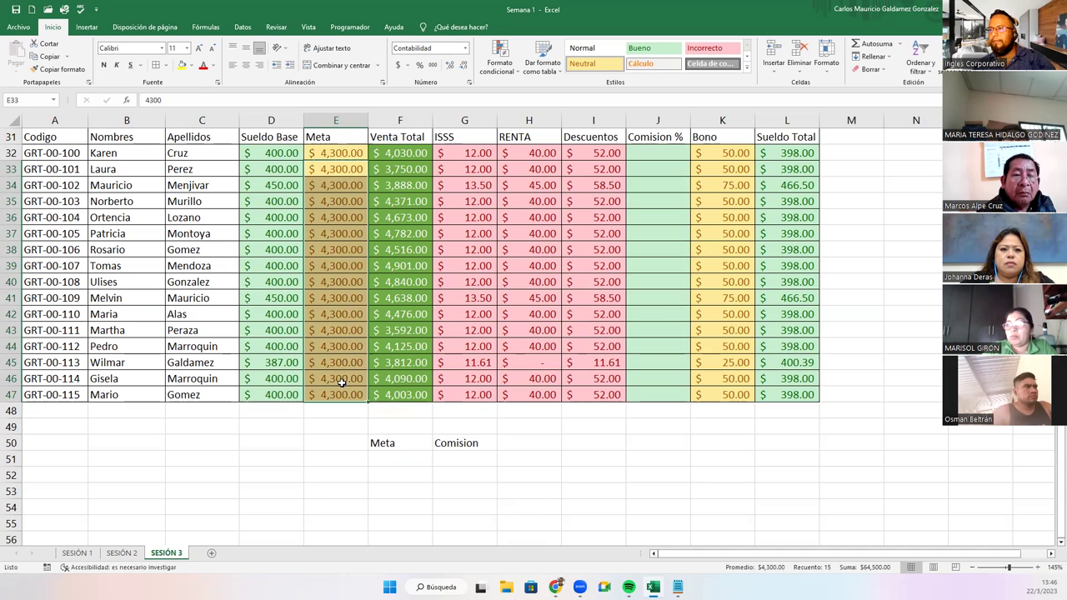
click(393, 460)
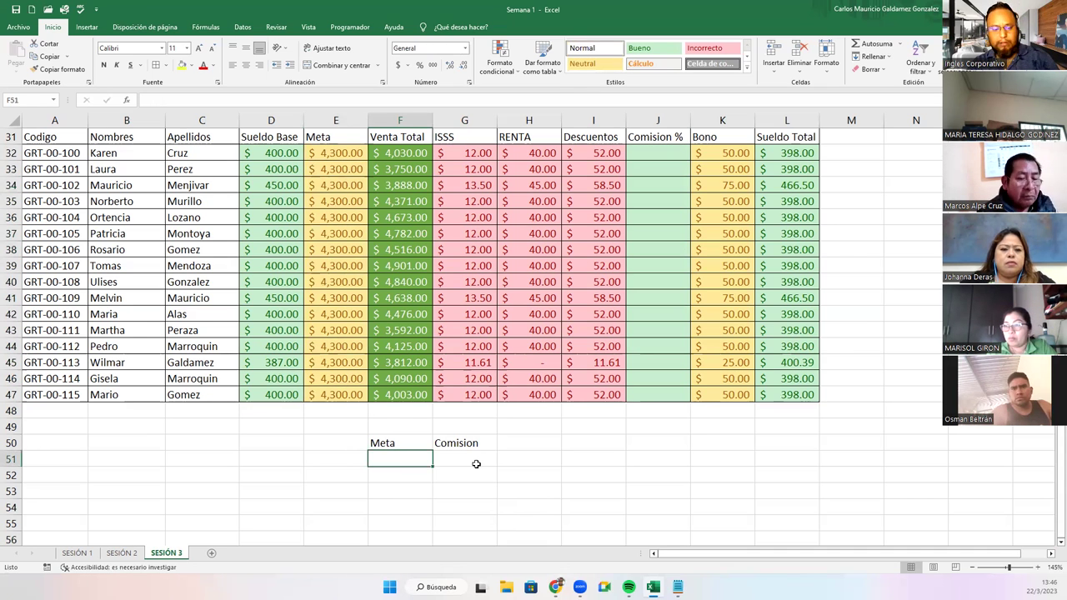
Step: Enter the tiers 'si Meta >=4300' at 15% and 'si Meta >4000' at 10%
text(s)
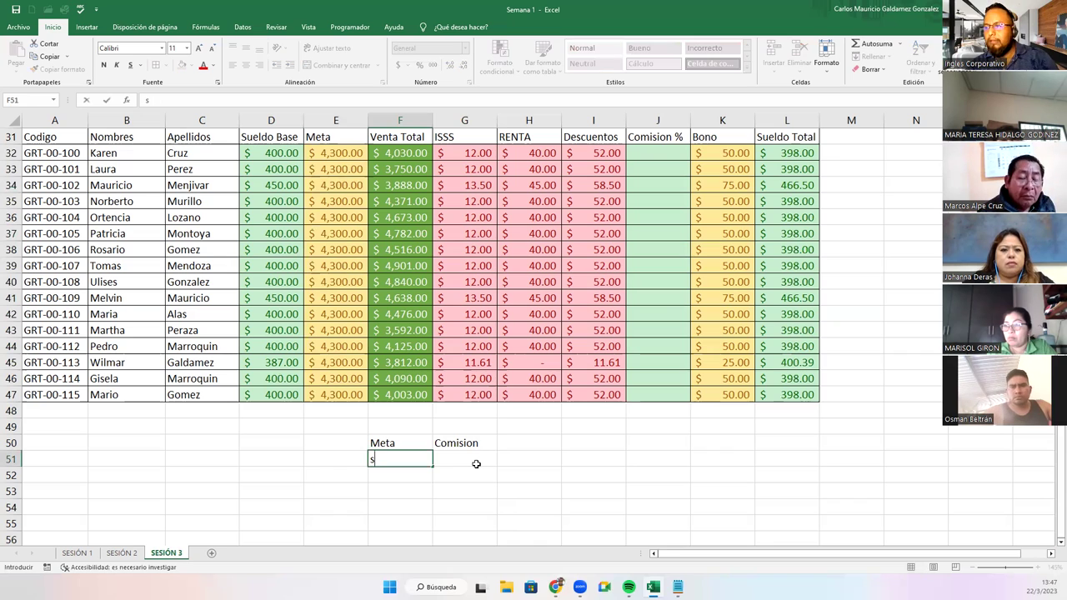
text(i Meta >=)
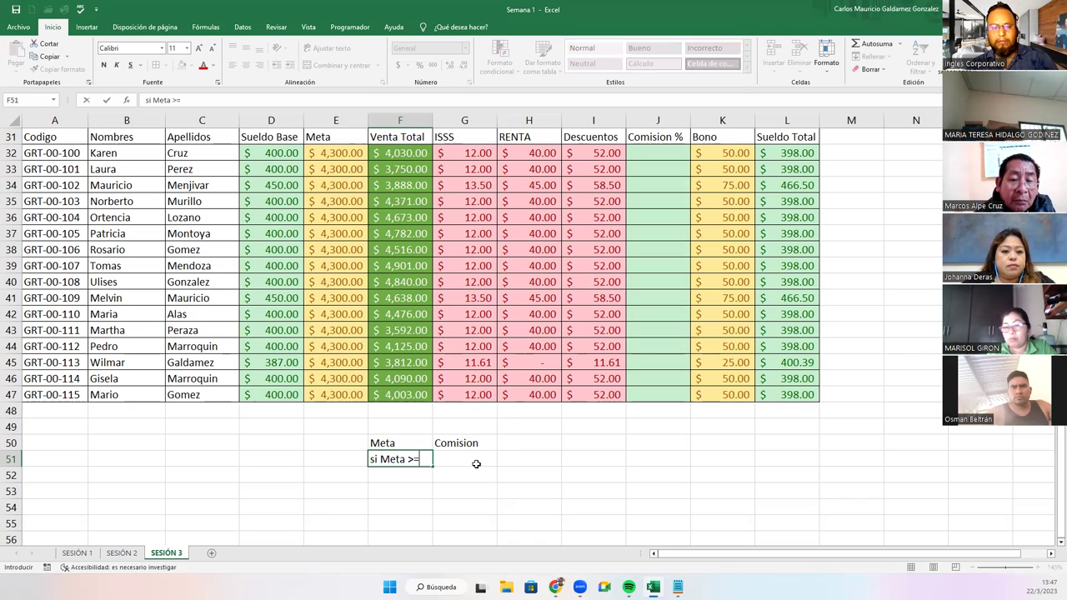
text(4300)
click(476, 467)
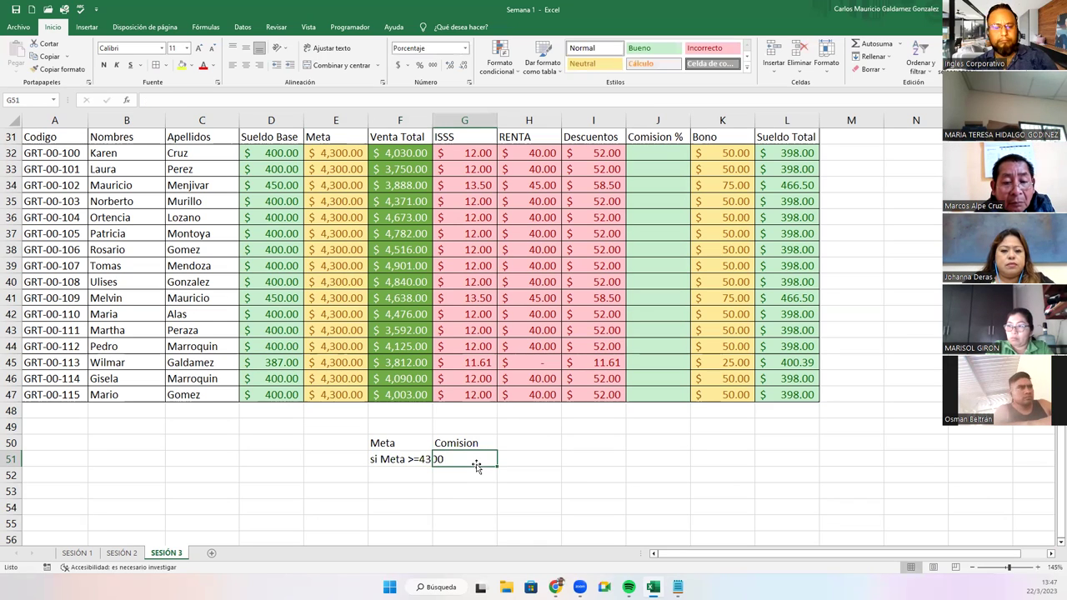
text(15)
key(Return)
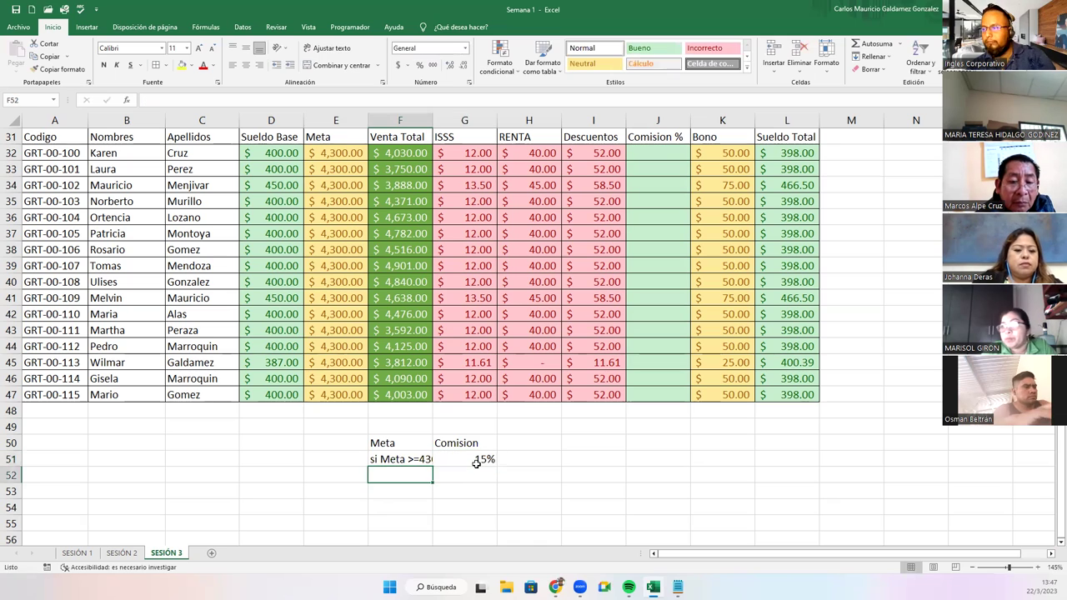
text(si )
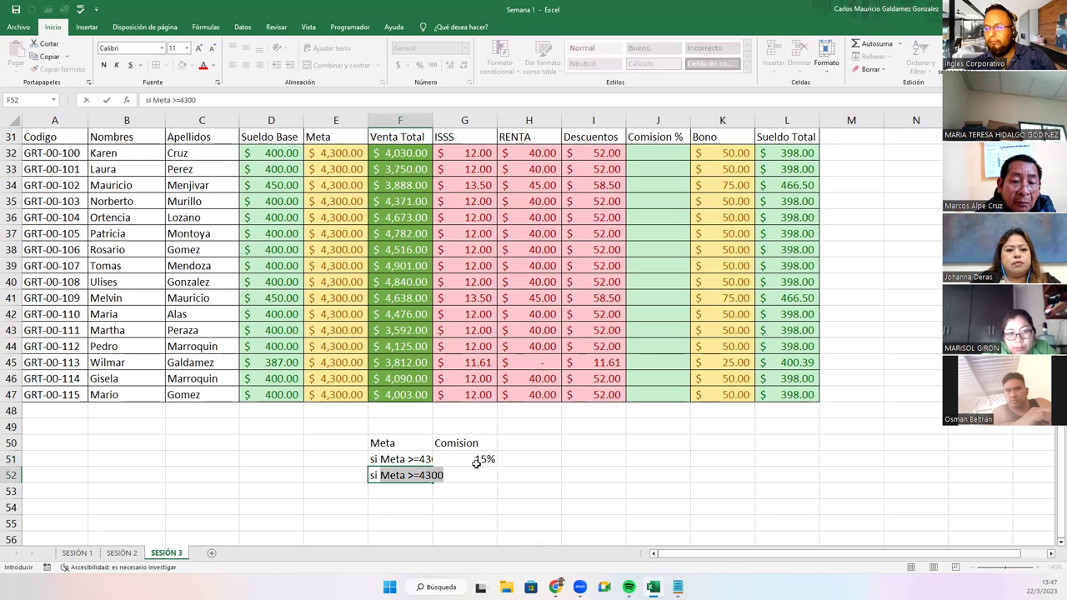
text(m)
key(BackSpace)
key(BackSpace)
text(Meta >)
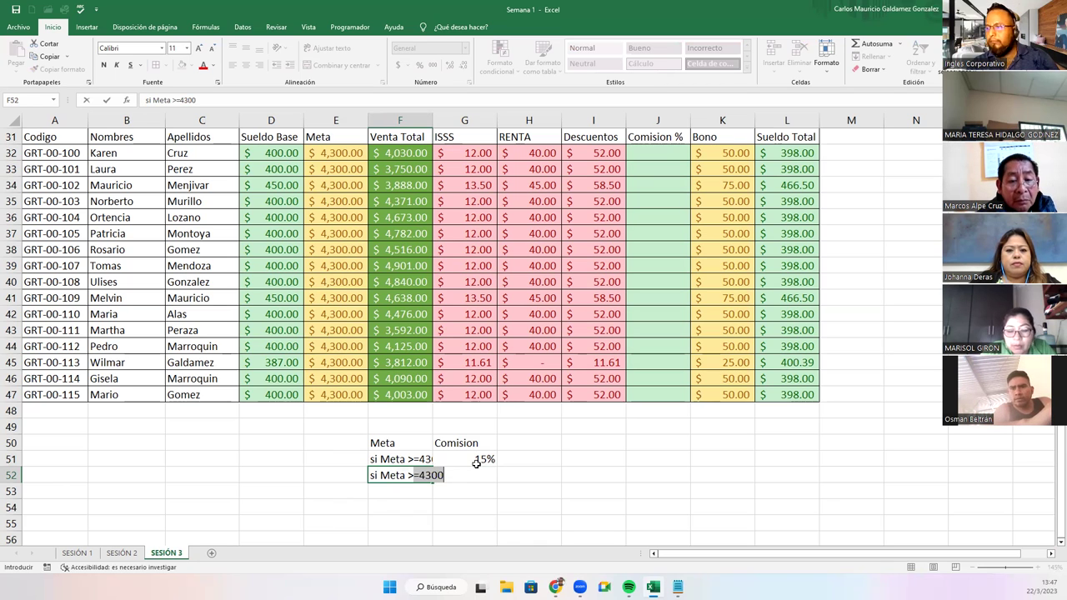
text(40)
key(Tab)
text(10%)
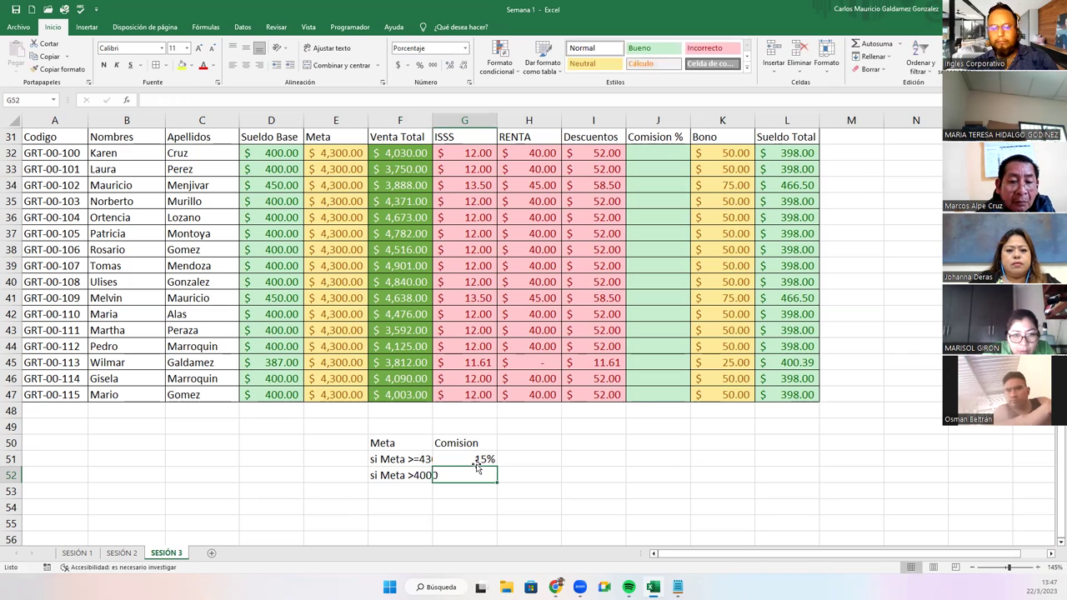
key(Return)
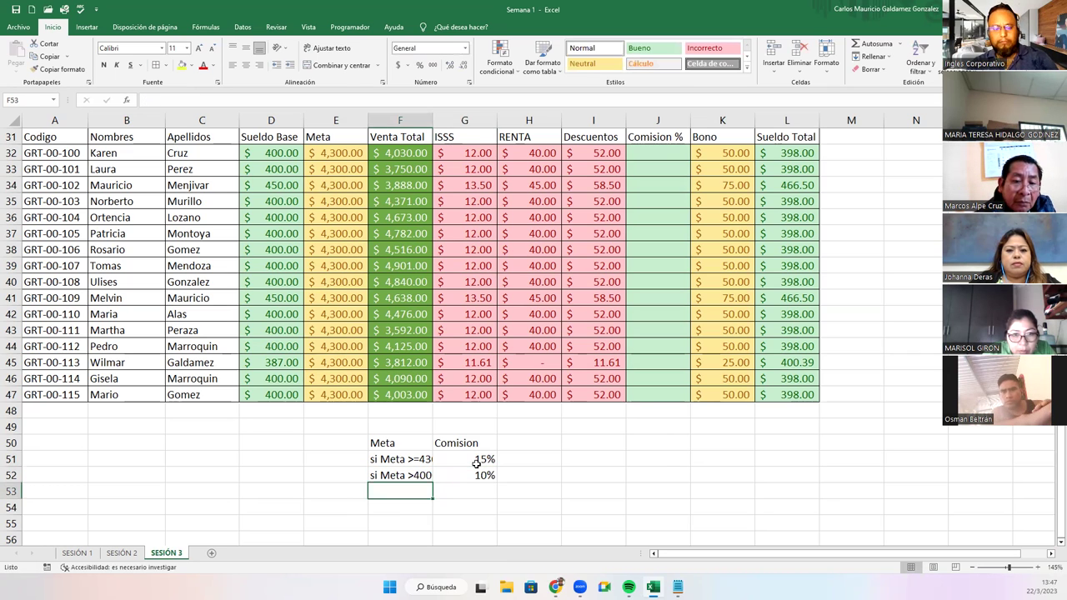
Step: Add 'si Meta >3800' at 5% and a final Sino row at 0%
text(si Meta >3800)
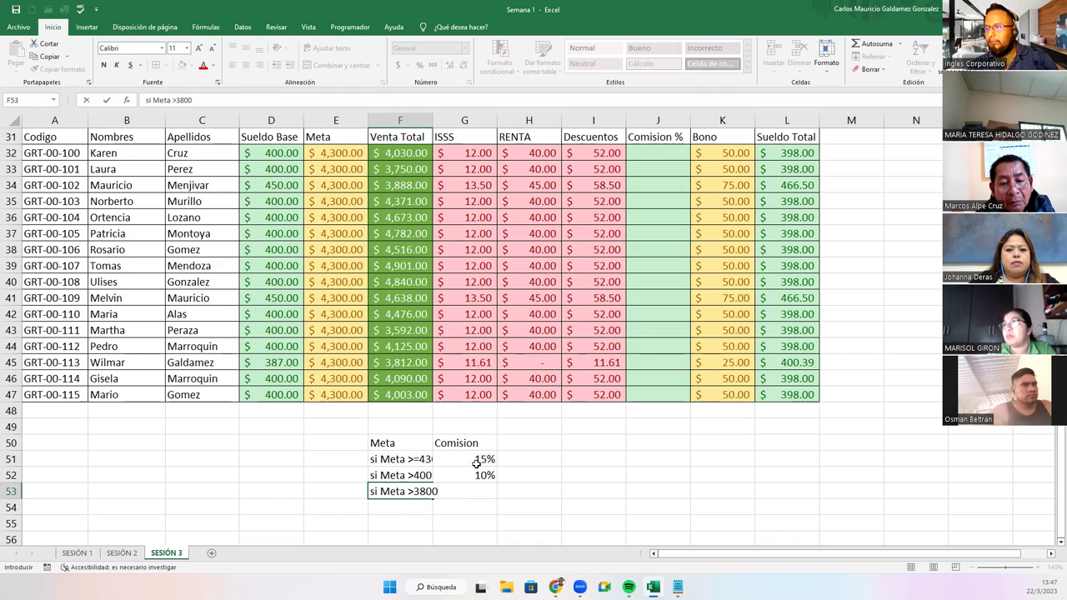
key(Tab)
text(5)
key(Return)
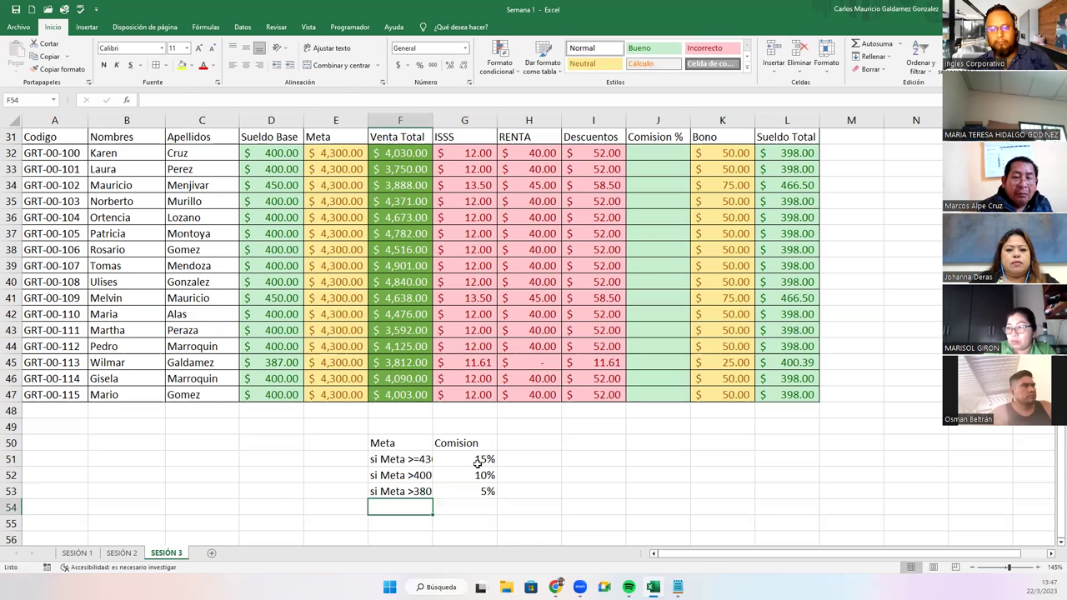
text(Sino)
key(Tab)
text(0)
key(Return)
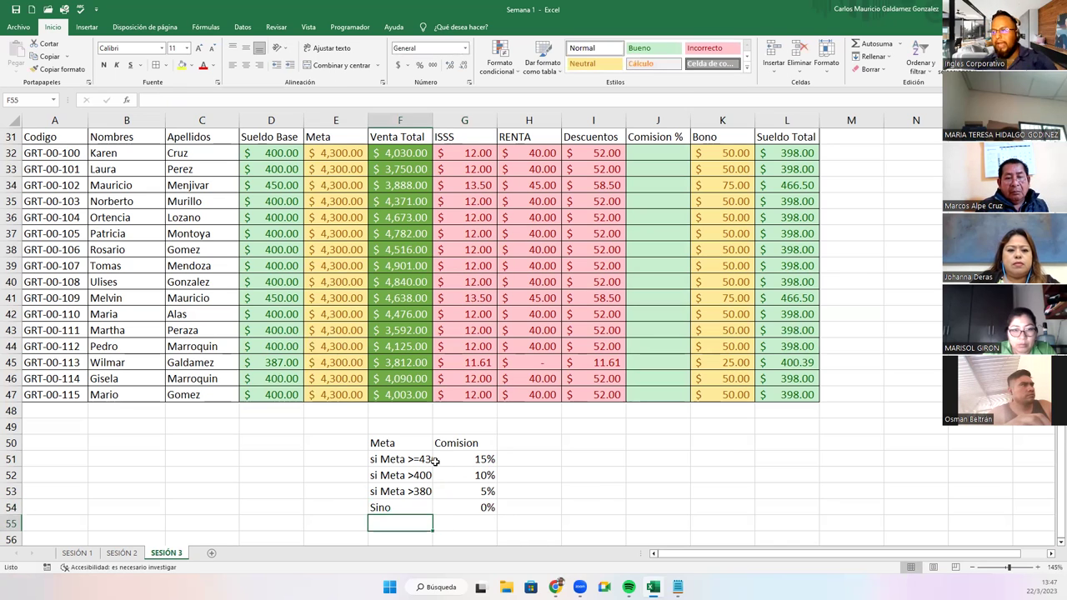
Step: Move the Meta/Comision table beside the data at column N and autofit column N
mouse_move(382, 443)
mouse_down()
mouse_move(473, 509)
mouse_move(472, 498)
mouse_up()
drag(468, 440, 919, 213)
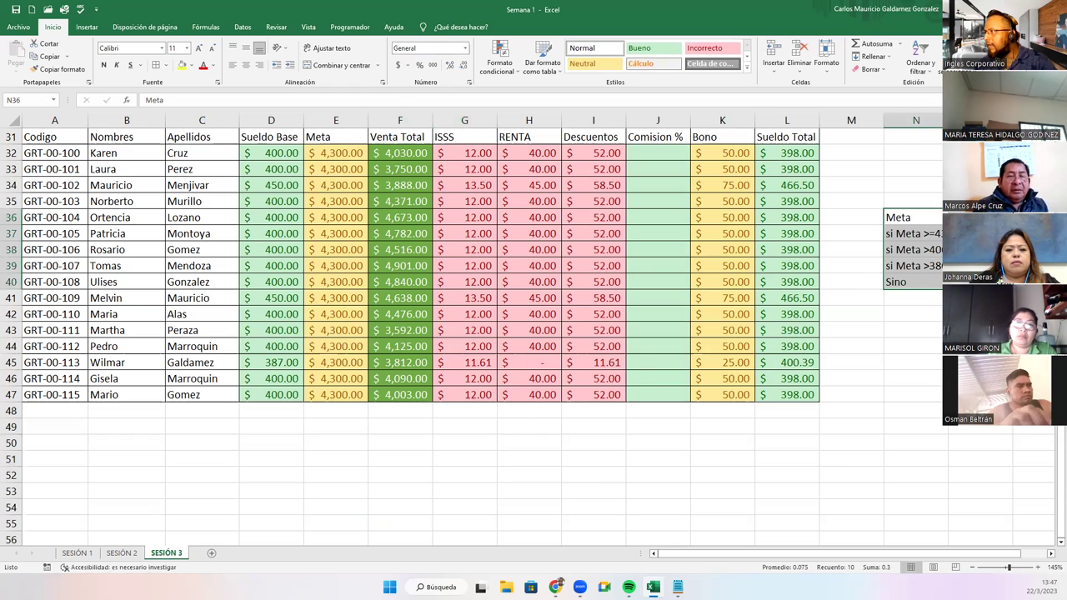
key(alt+h)
key(o)
key(i)
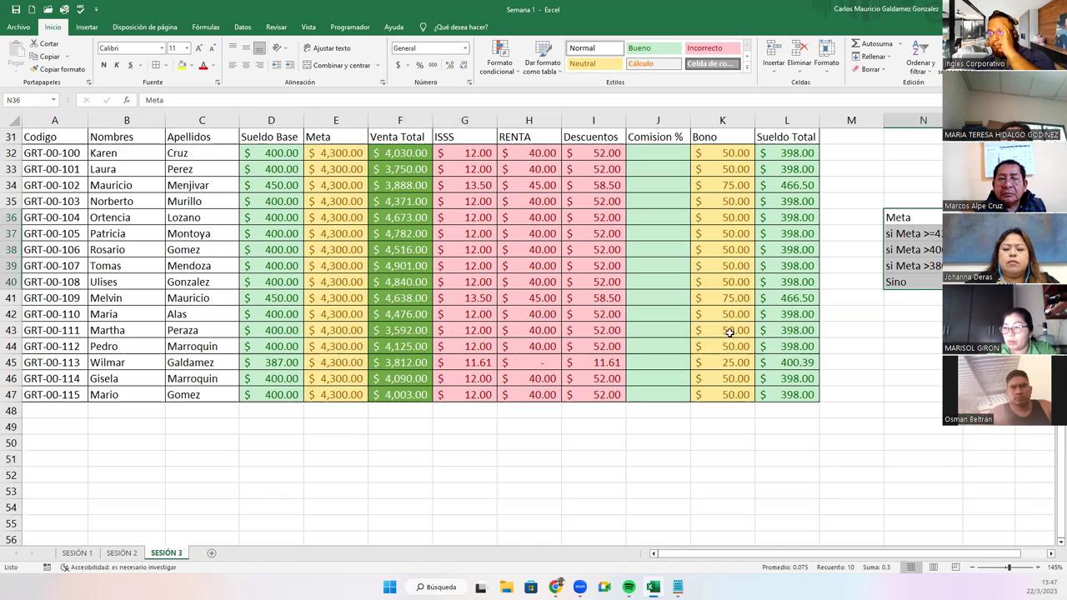
Step: Replace Meta with Venta Total in the three conditions in N37:N39
double_click(906, 234)
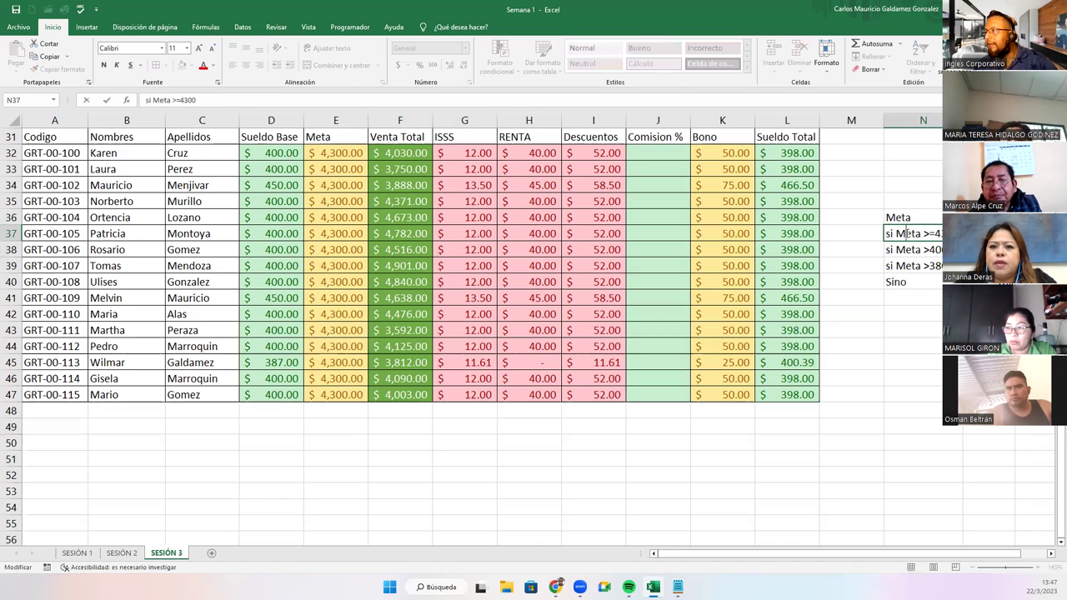
double_click(907, 235)
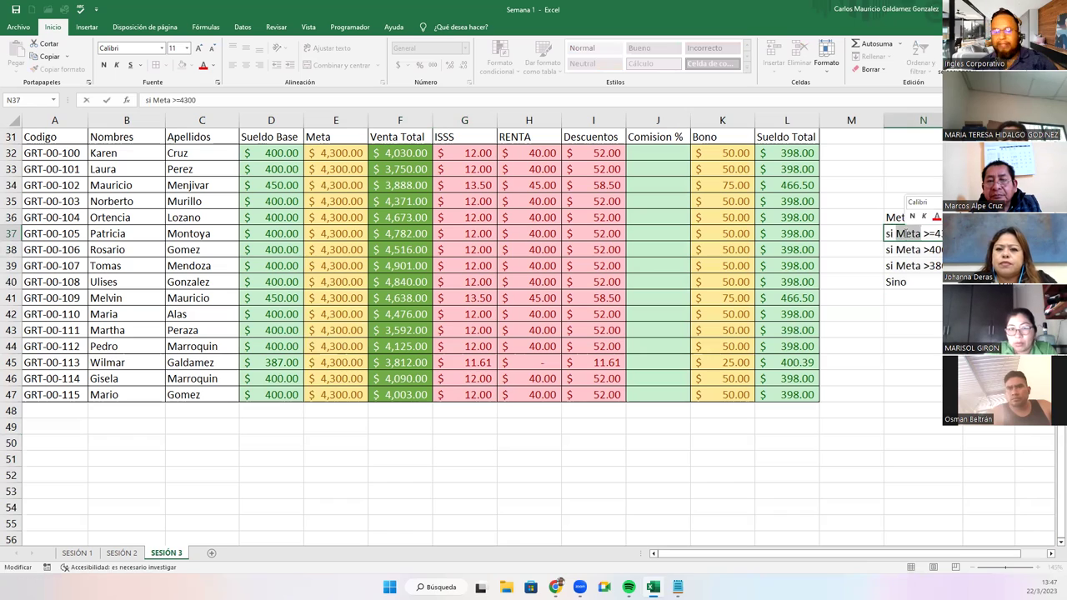
text(Venta Tot)
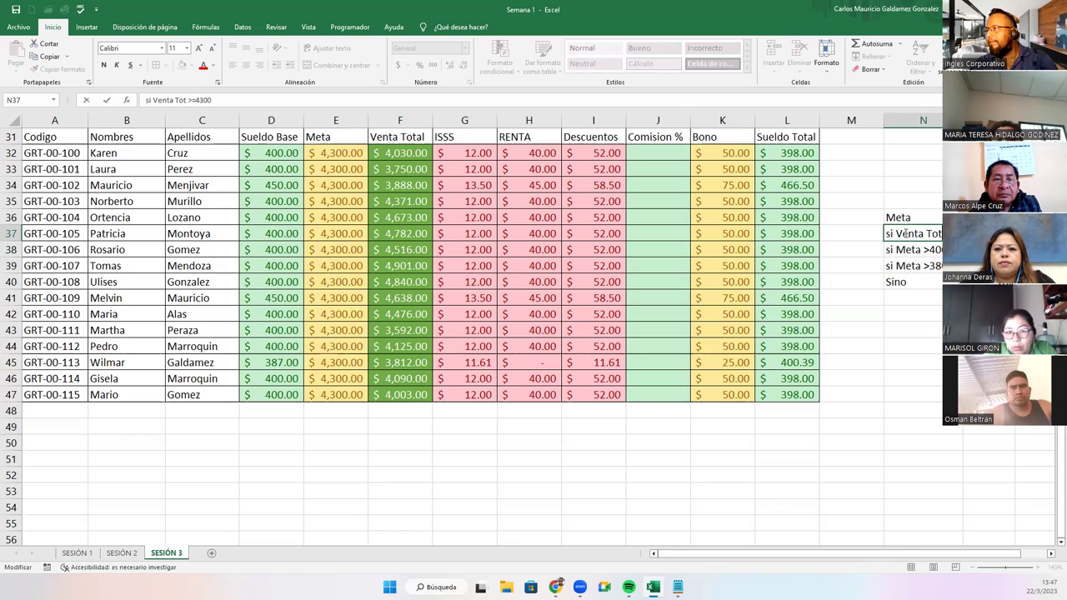
key(Return)
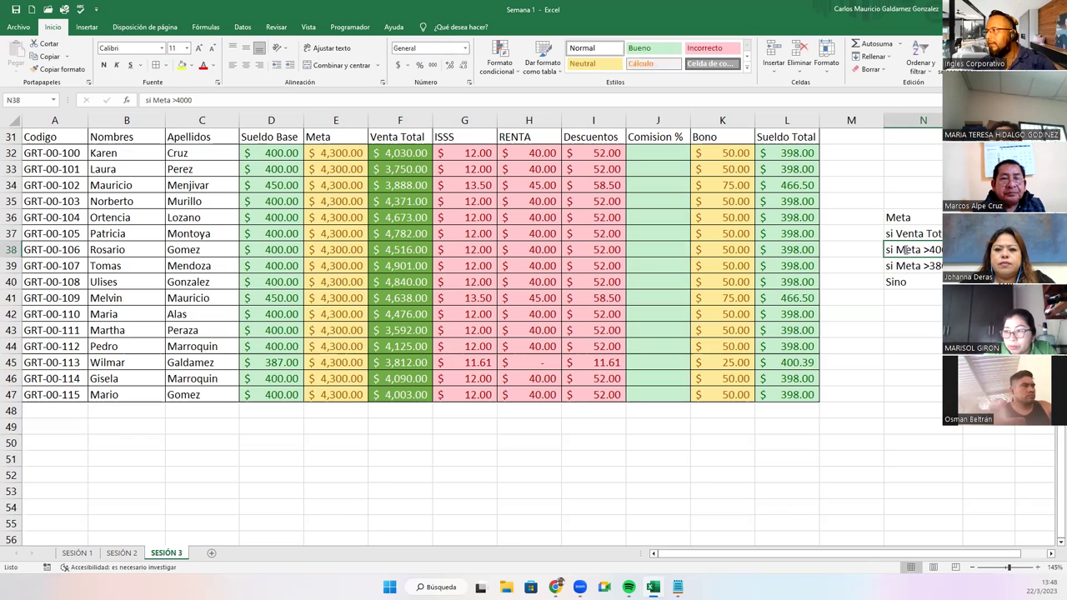
double_click(905, 250)
double_click(907, 249)
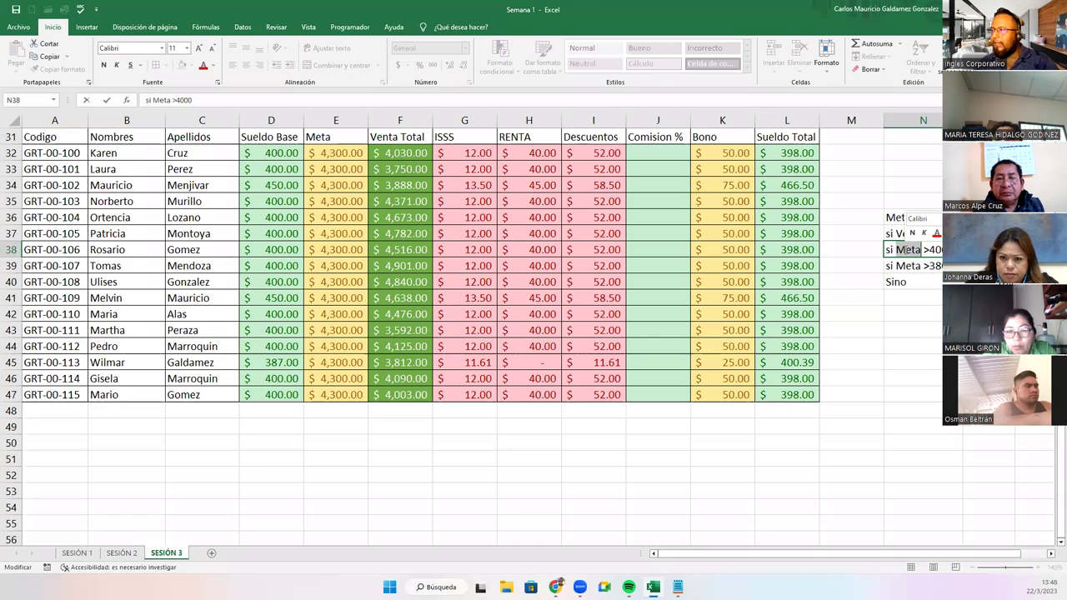
text(Venta Total)
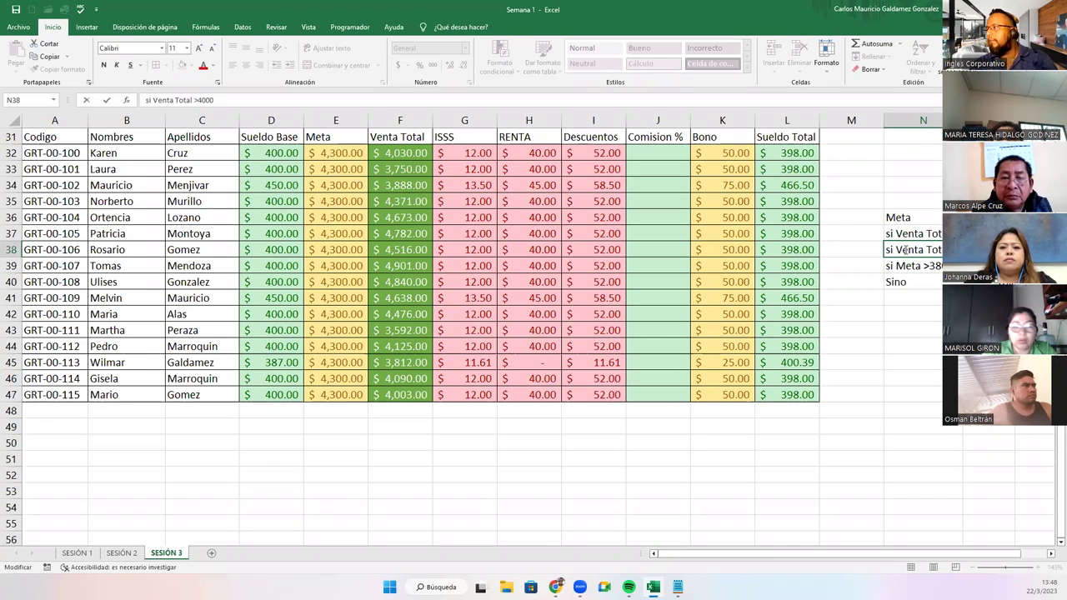
key(Return)
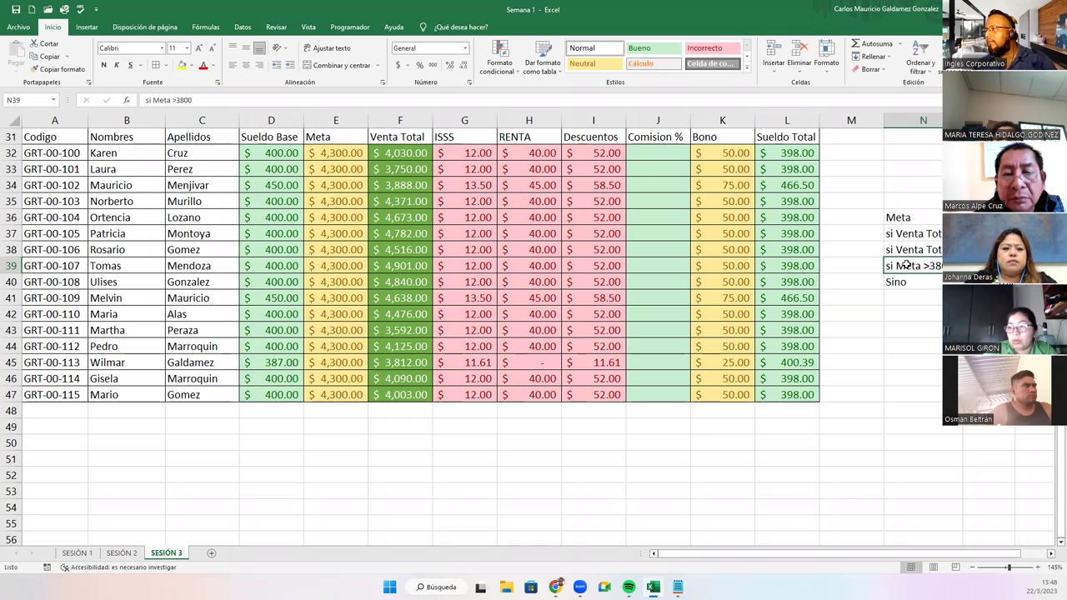
double_click(908, 265)
text(Venta Tot)
key(Return)
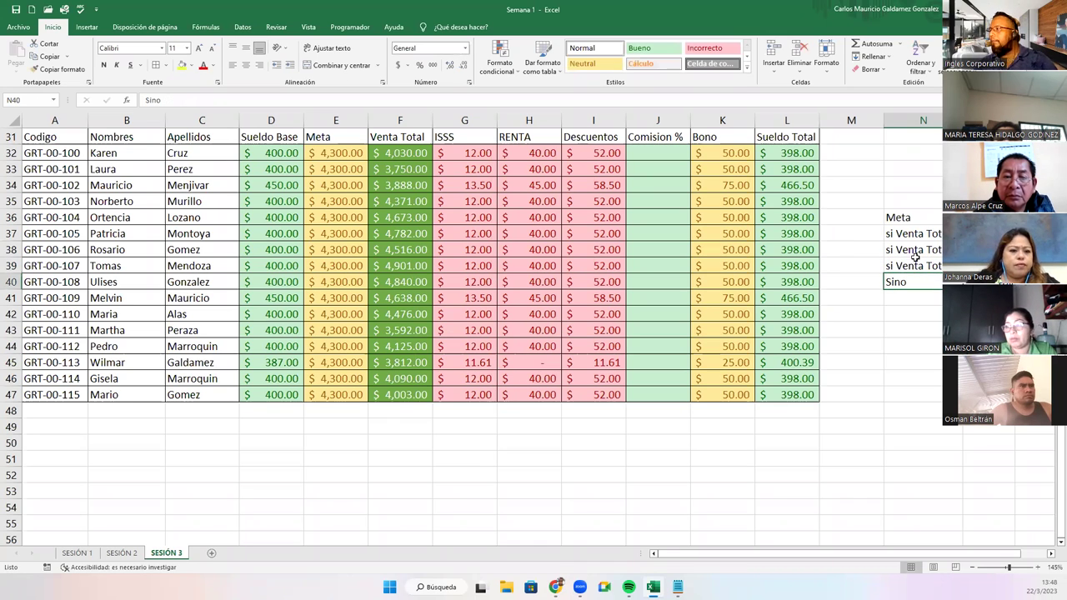
Step: Widen column N and narrow column M so the tier conditions show fully
drag(961, 120, 994, 120)
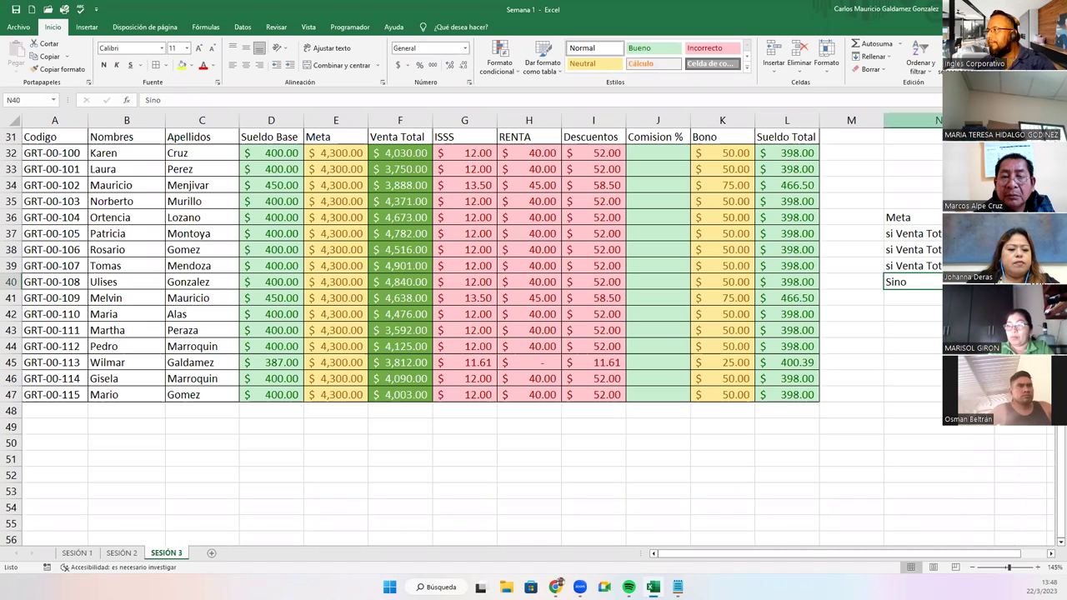
drag(879, 120, 871, 120)
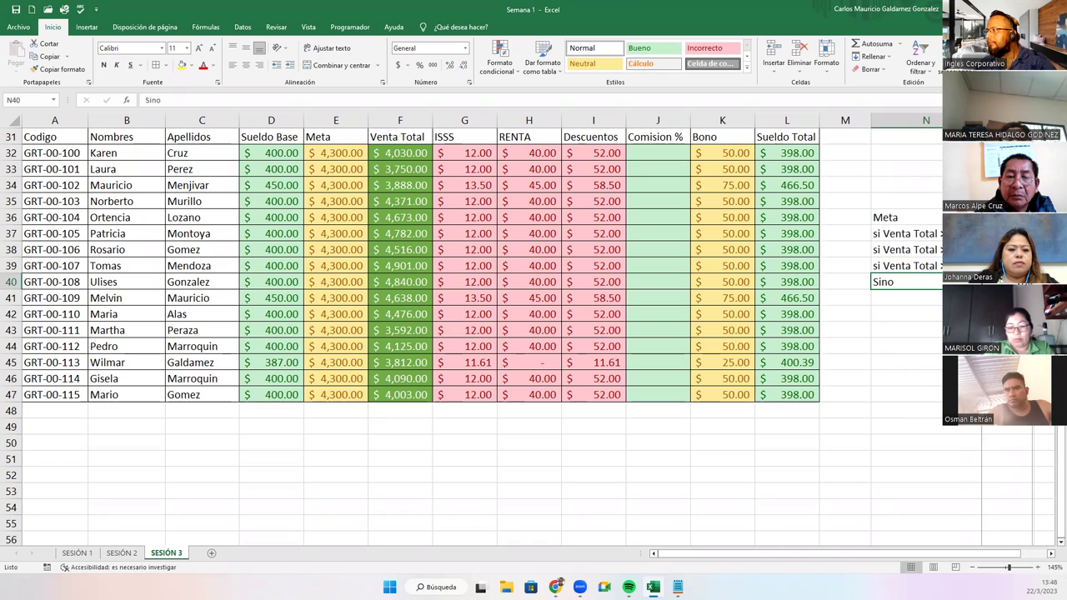
drag(900, 217, 900, 282)
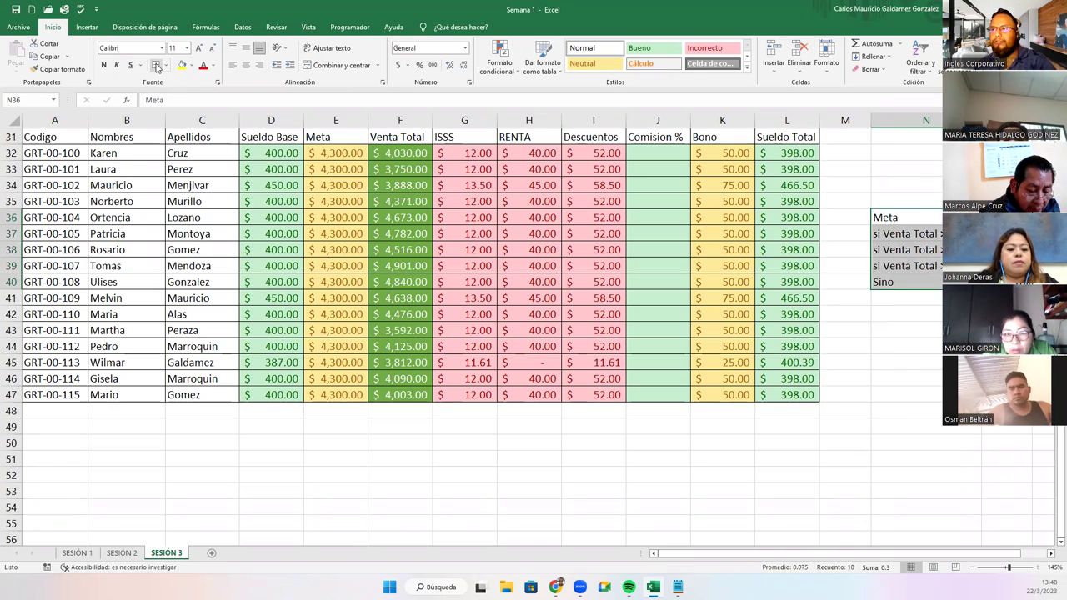
click(912, 265)
Step: Add a 'Tabla de Valores' title merged across N35:O35 above the tier table
drag(907, 200, 971, 201)
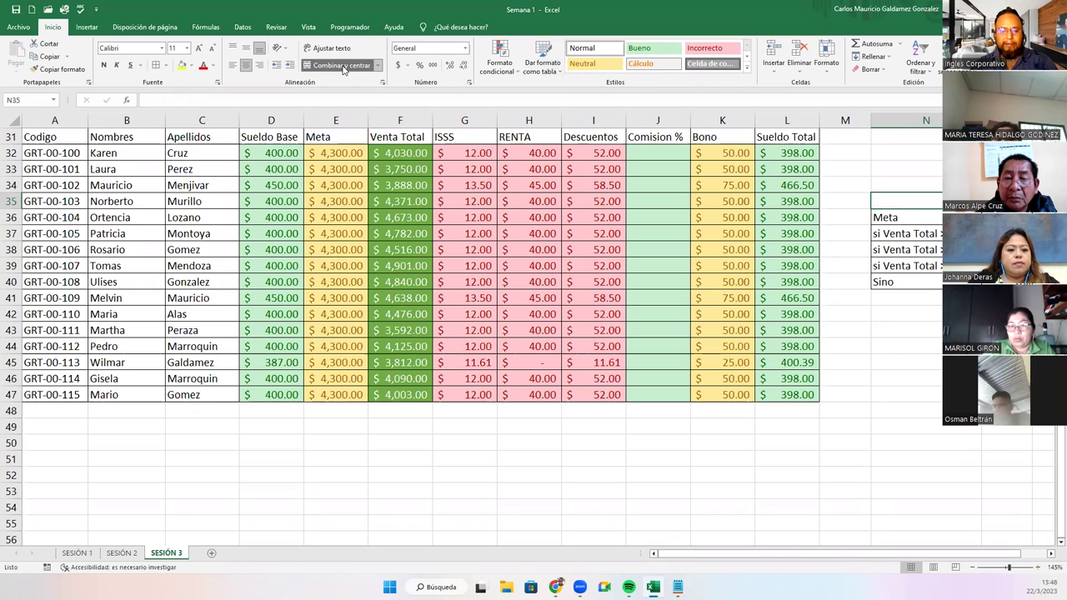
text(C)
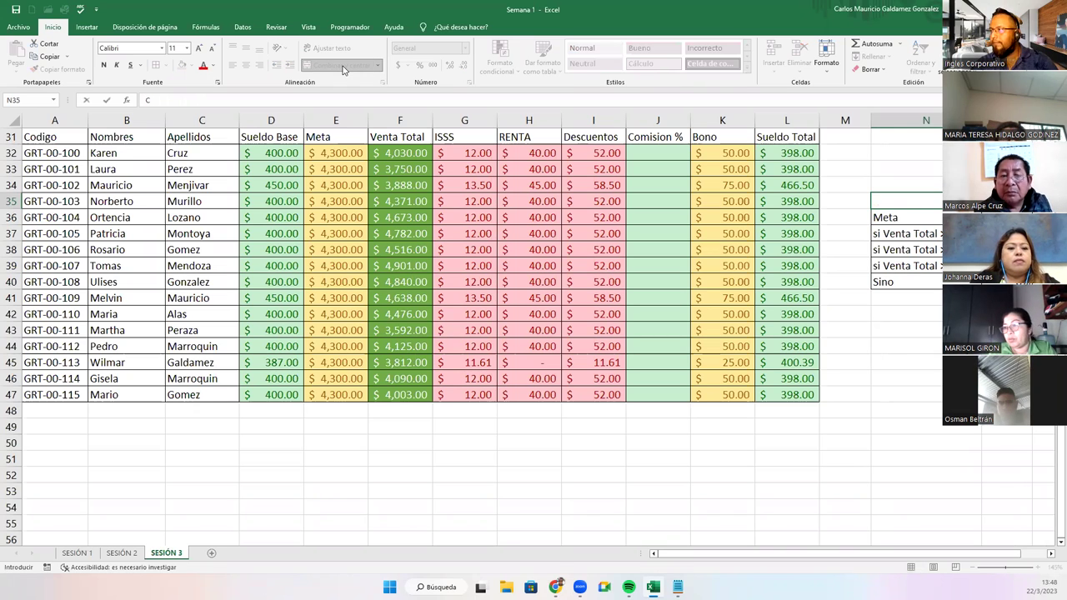
key(BackSpace)
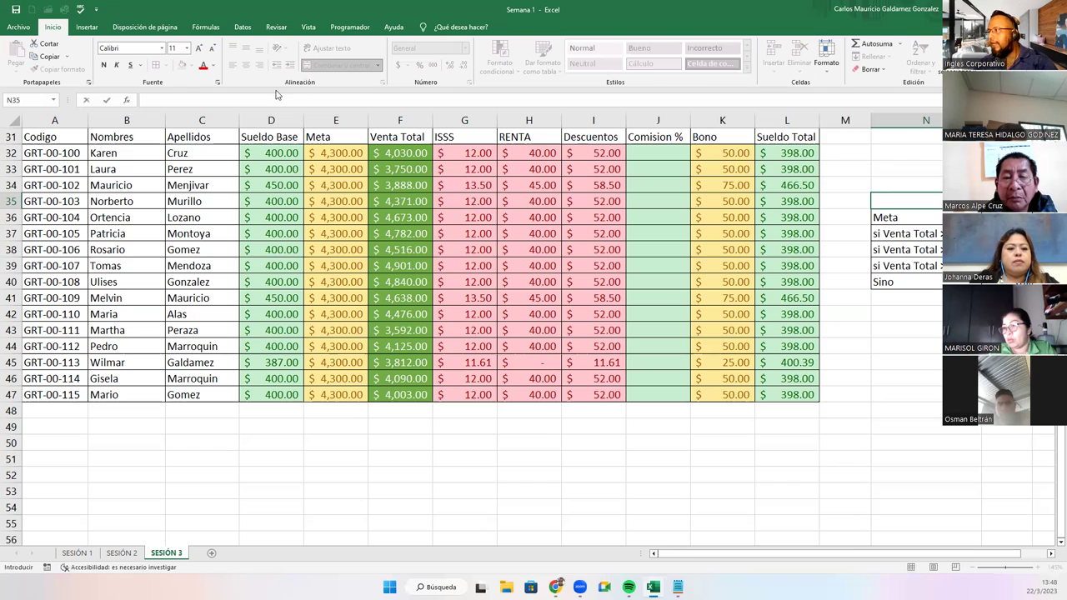
scroll(494, 269, up, 5)
scroll(494, 268, up, 5)
scroll(494, 268, down, 10)
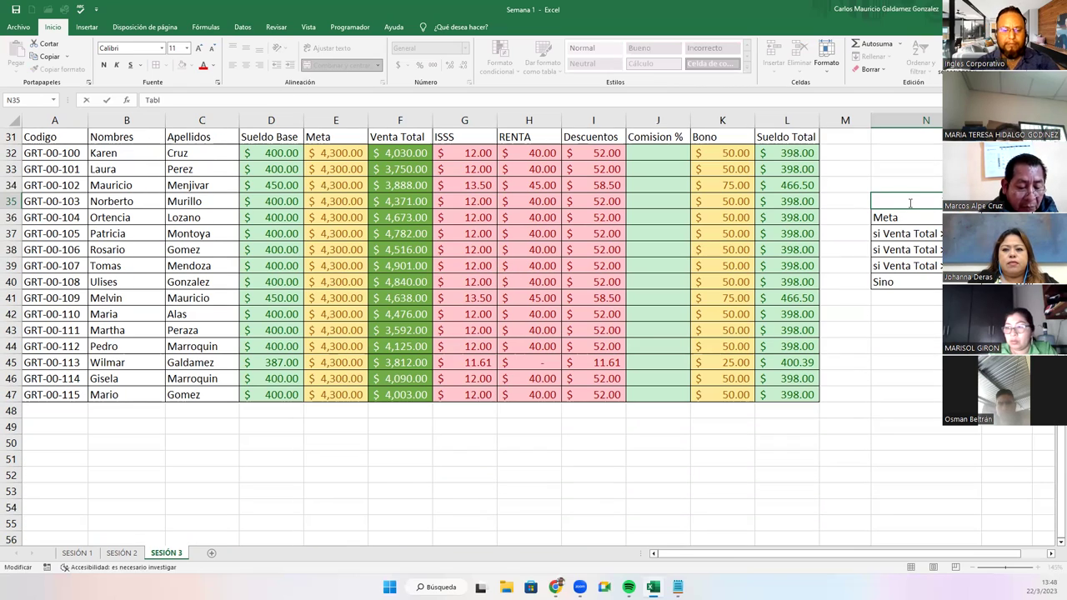
text(ores)
key(Return)
key(Up)
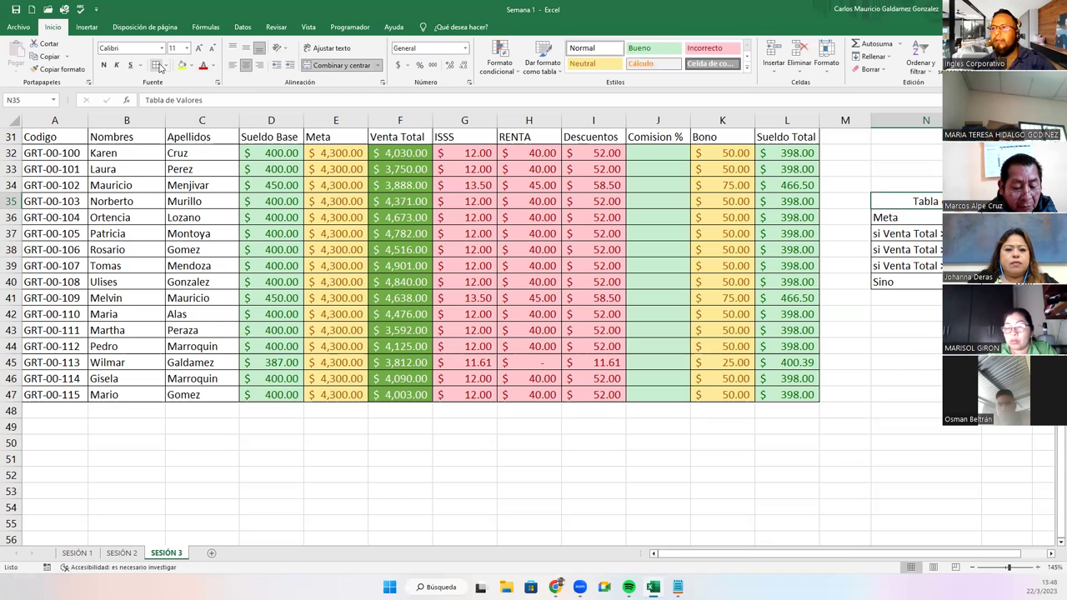
click(904, 233)
drag(905, 217, 967, 218)
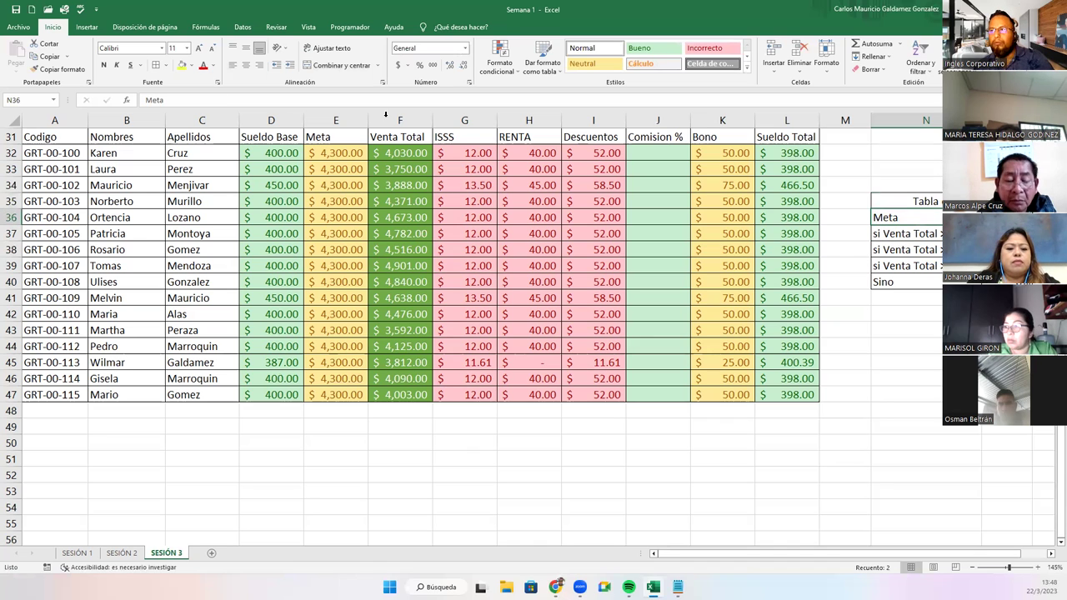
Step: Center and bold the Meta header of the tier table
click(246, 65)
click(103, 66)
click(928, 265)
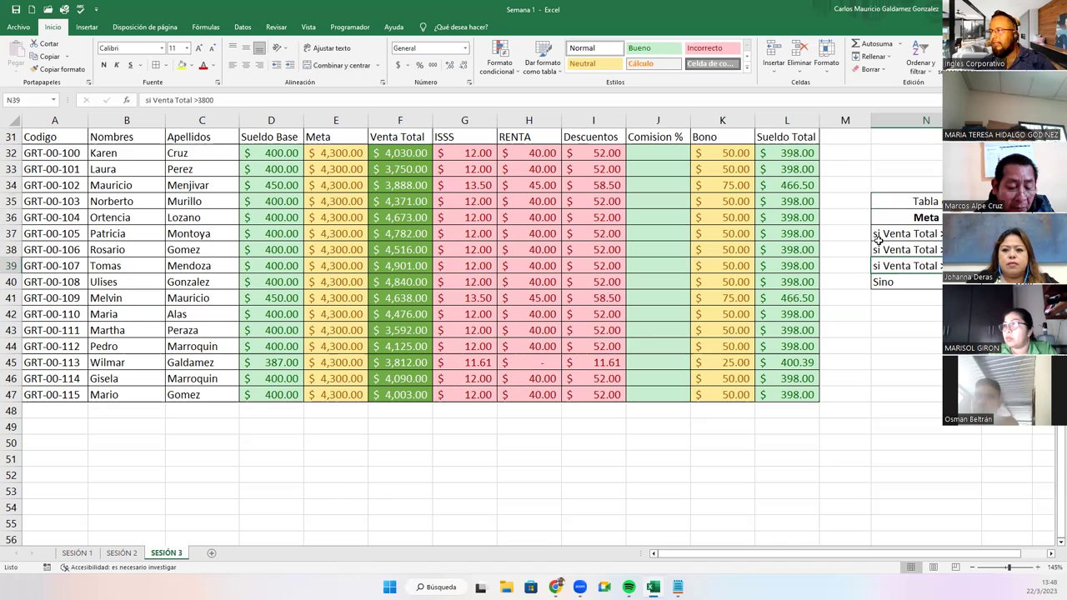
Step: Review the Meta, Comision %, Sueldo Total and tier condition ranges, ending at J32
click(662, 314)
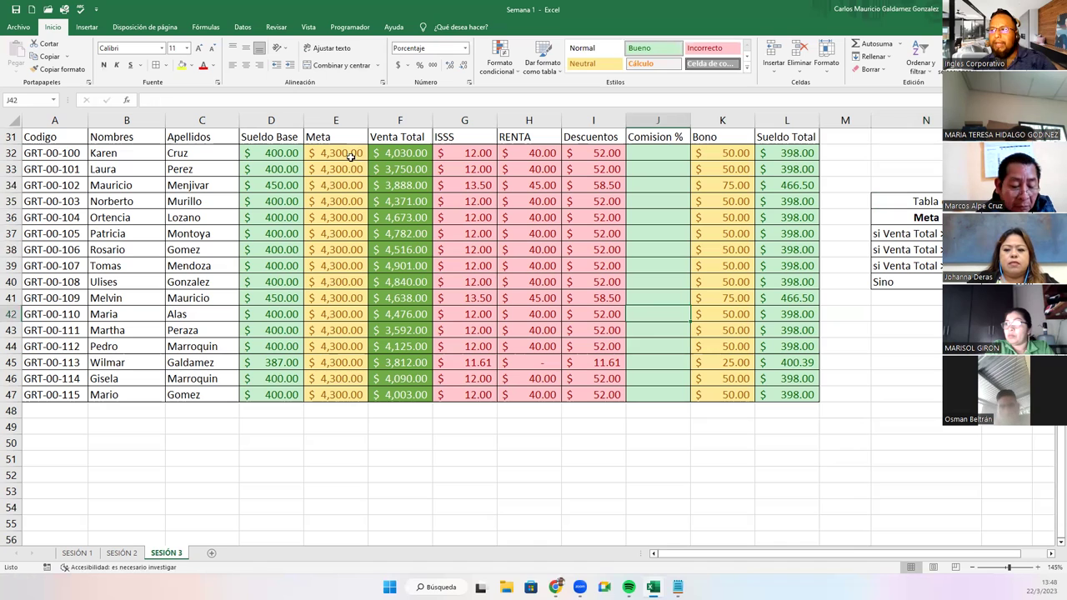
drag(333, 153, 330, 392)
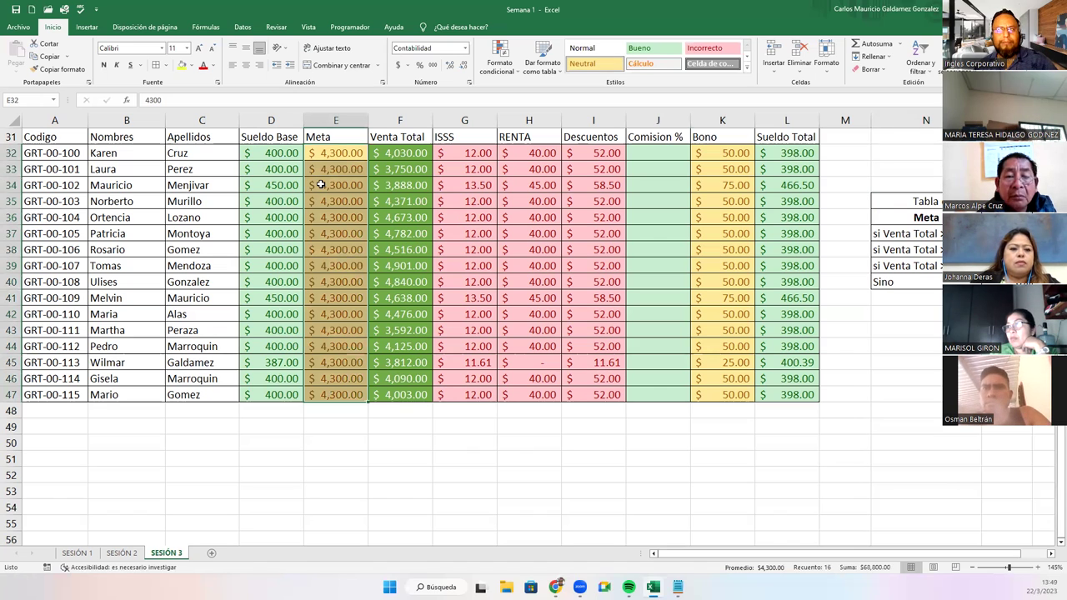
drag(348, 146, 338, 388)
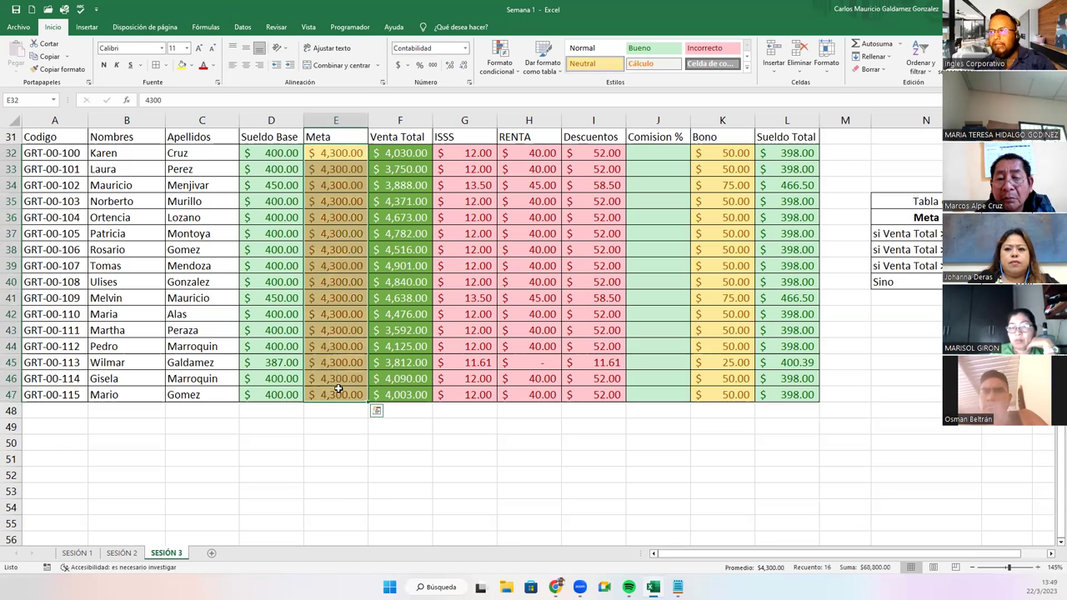
drag(657, 152, 661, 389)
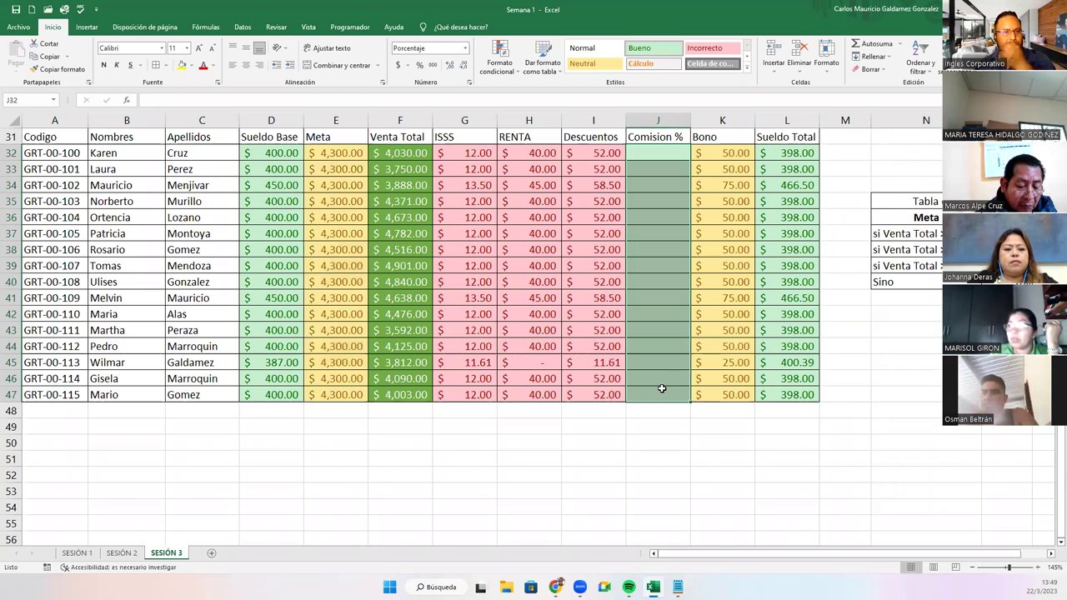
drag(783, 153, 783, 390)
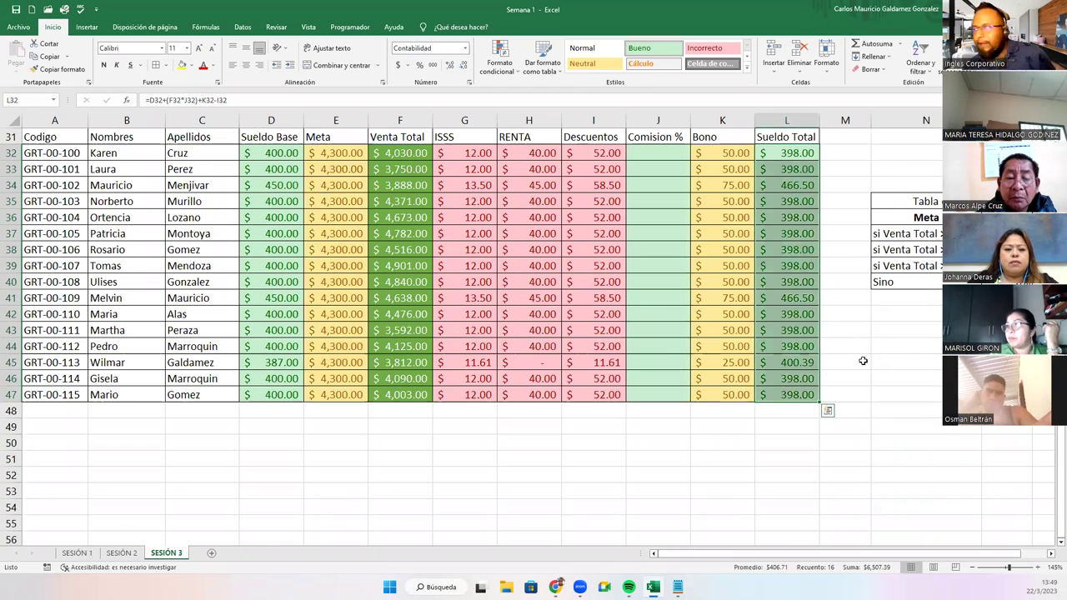
drag(905, 233, 905, 298)
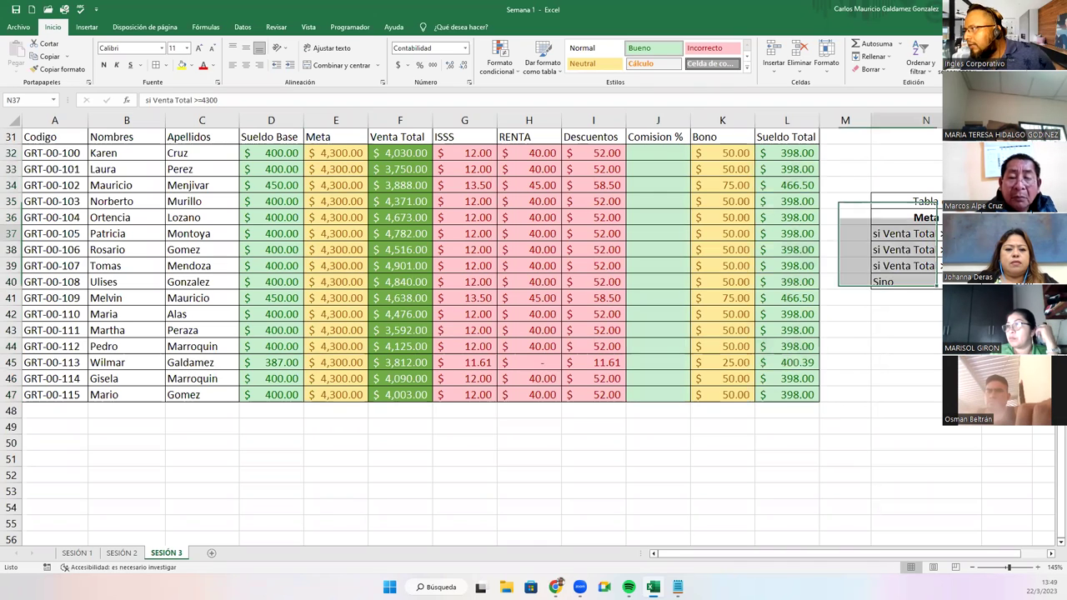
drag(905, 234, 904, 282)
click(654, 150)
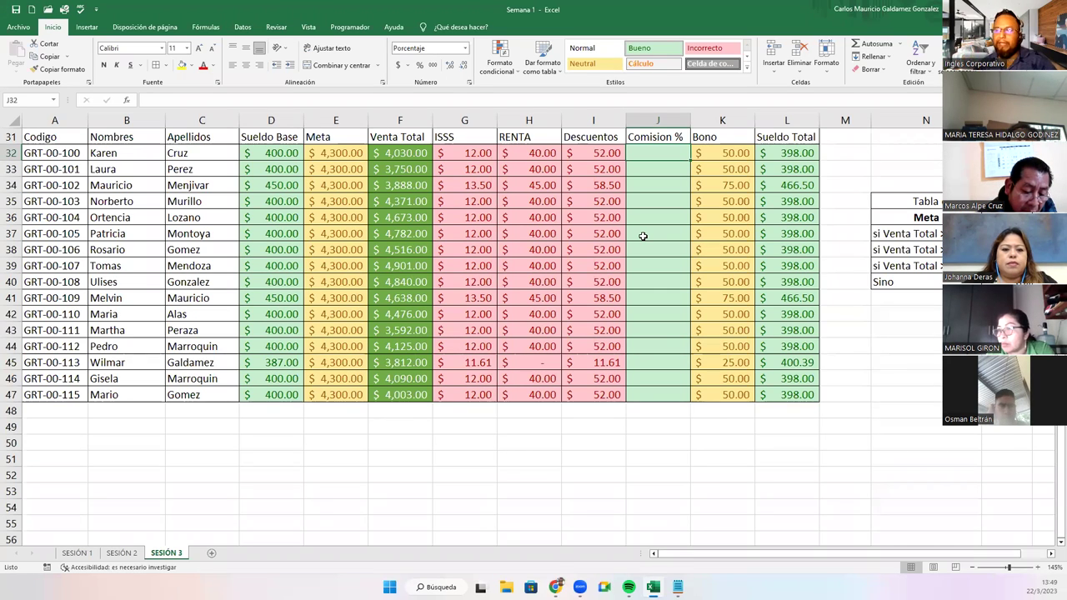
Step: Replace the word Meta in the N36 heading with Venta Total
click(907, 235)
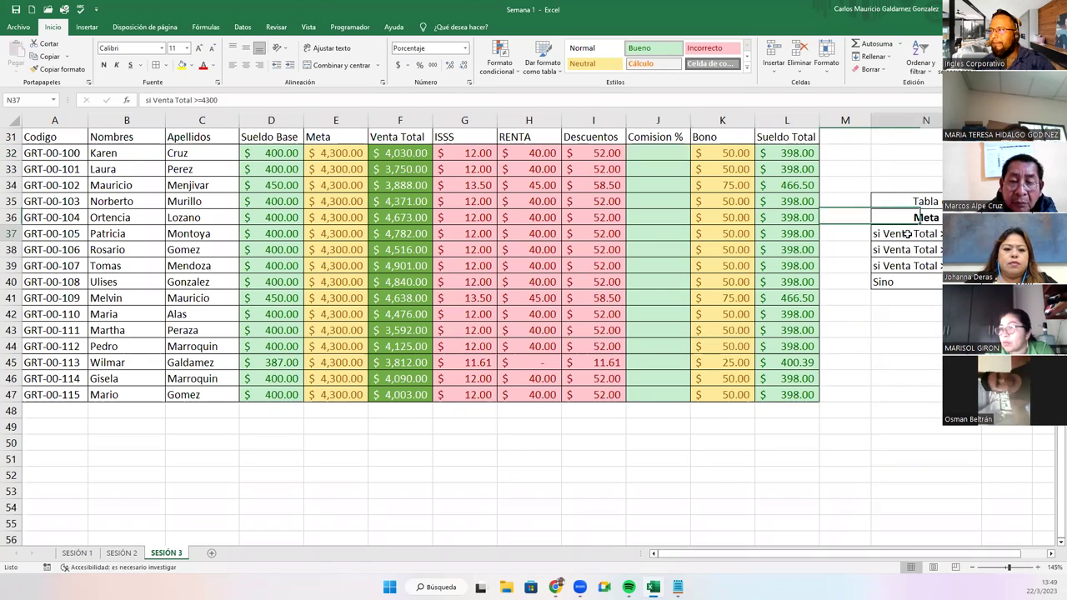
double_click(925, 217)
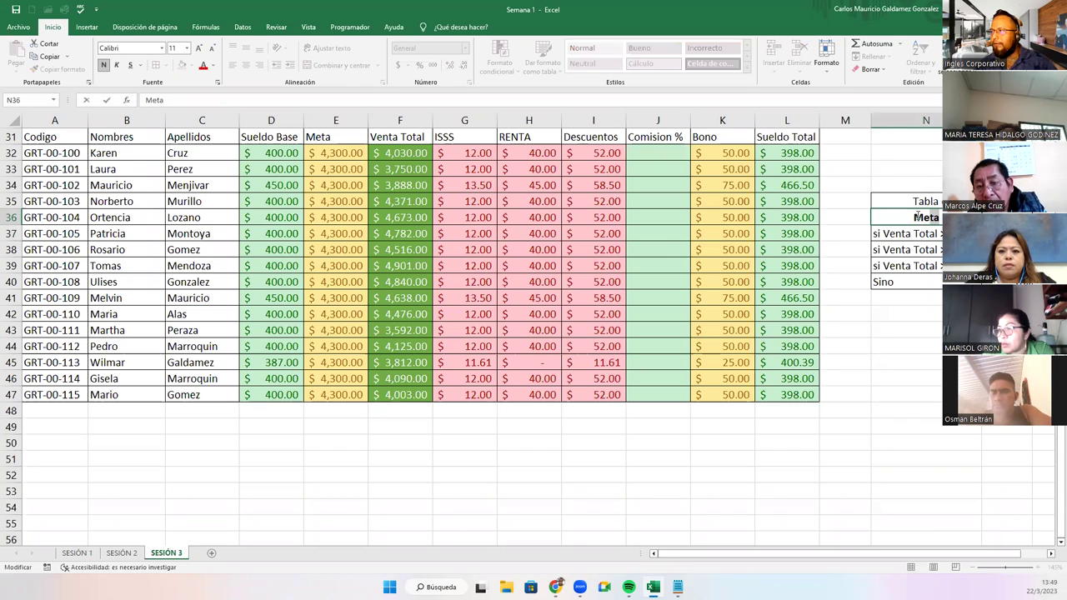
double_click(917, 217)
text(Venta Total)
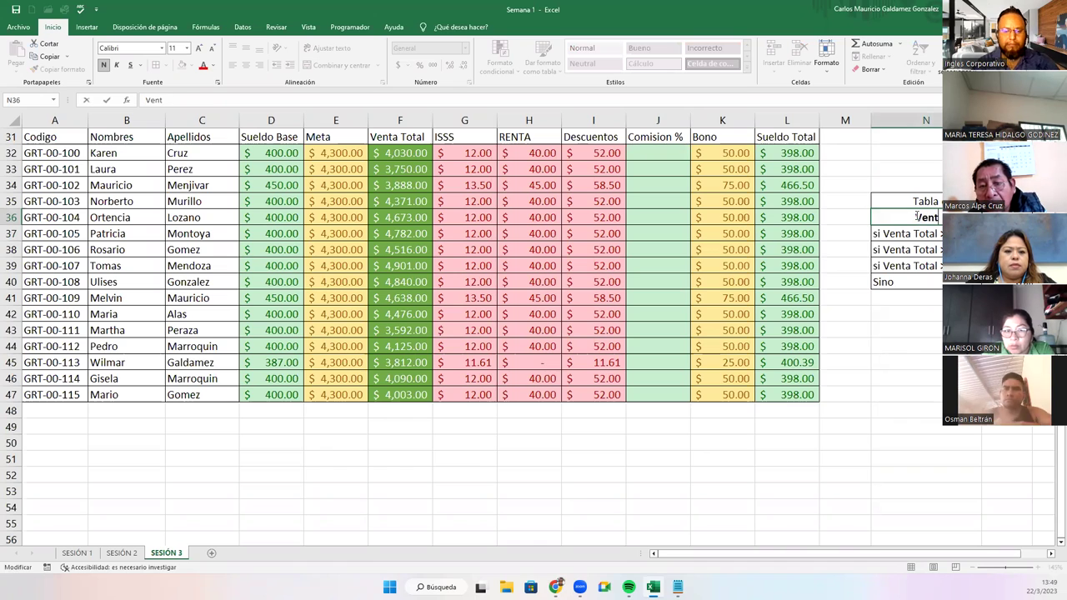
key(Return)
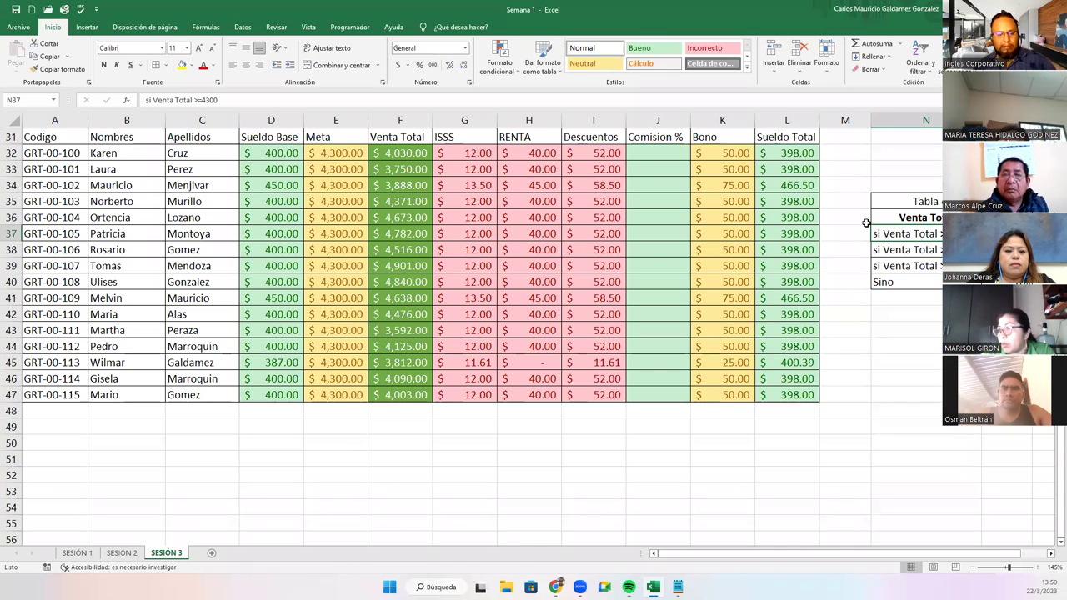
key(super+shift+s)
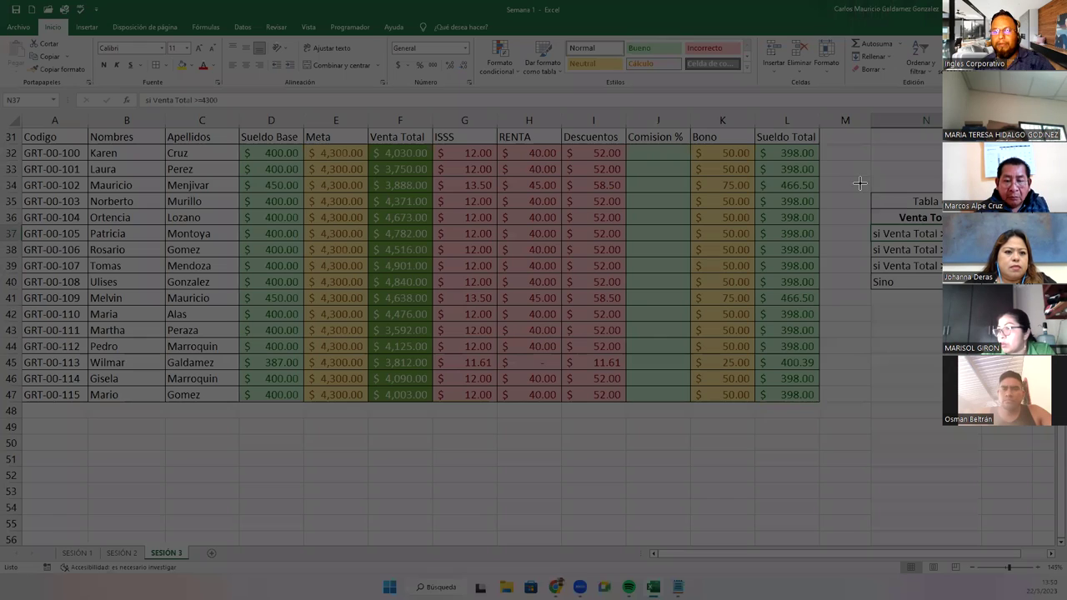
mouse_move(860, 178)
mouse_down()
mouse_move(985, 316)
mouse_move(986, 304)
mouse_up()
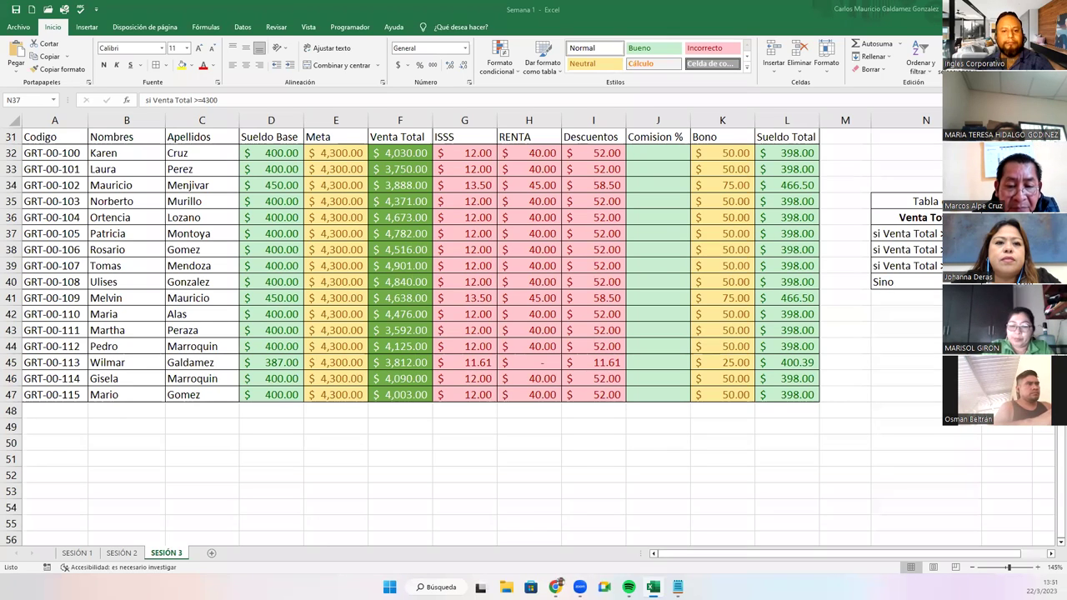
click(667, 266)
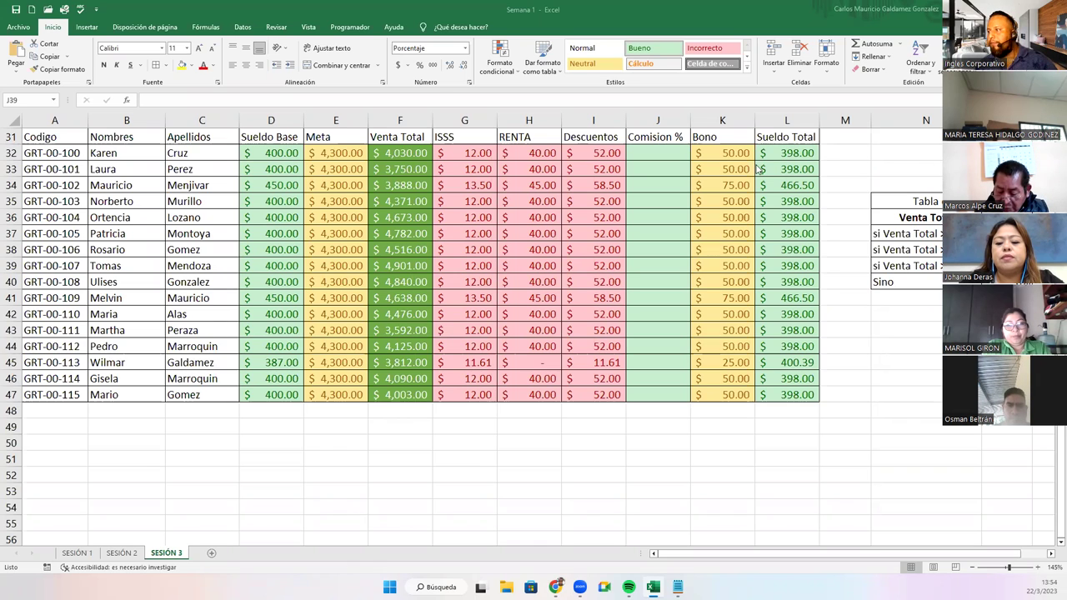
click(667, 155)
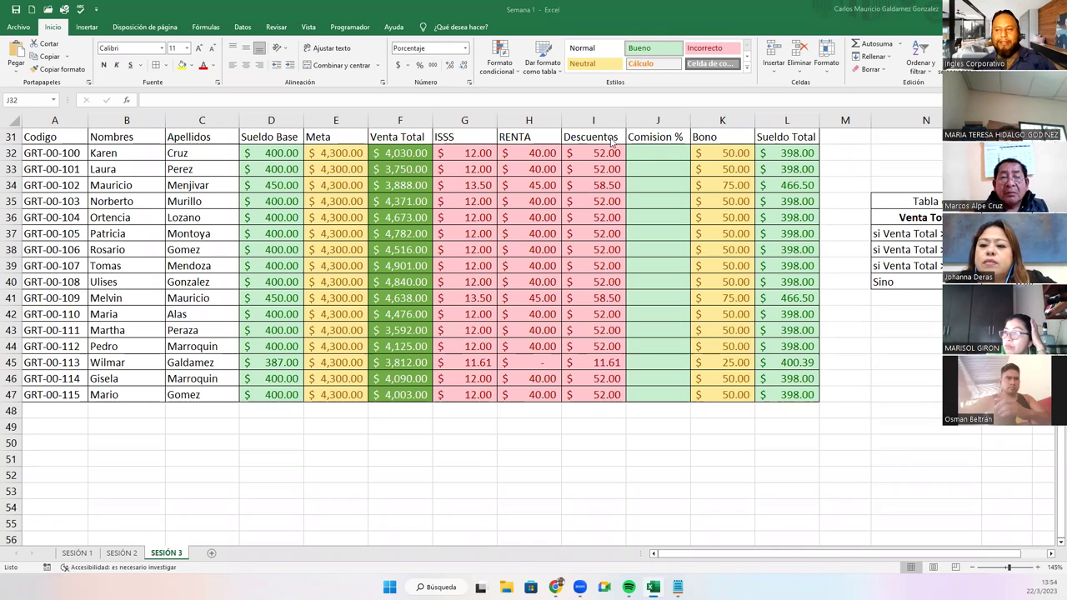
Step: In J32, start the commission formula =SI(F32>=4300;15%;SI( for the nested condition
click(660, 152)
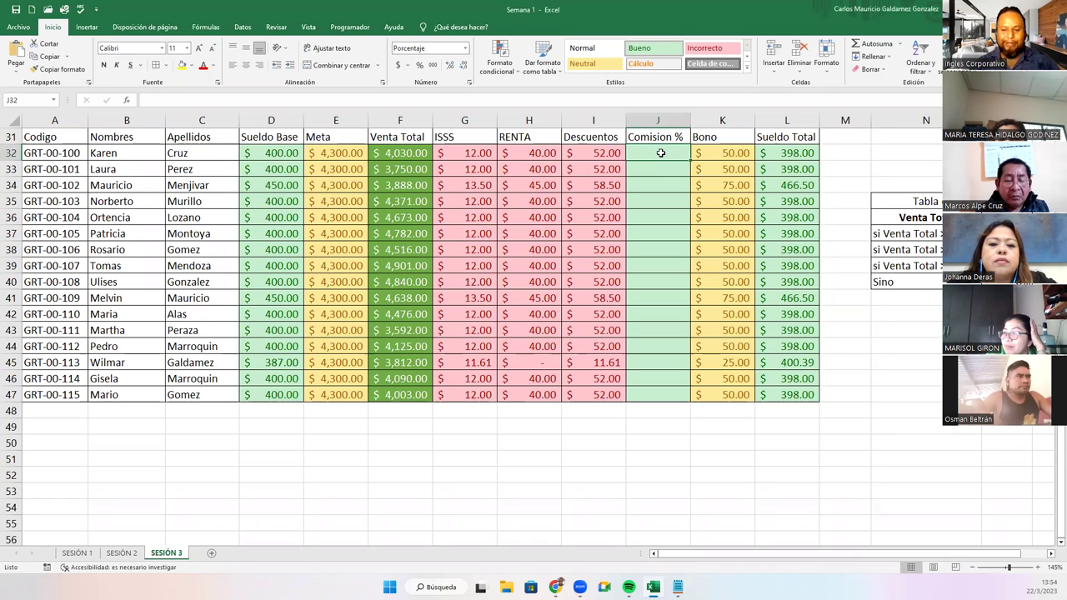
text(=SI()
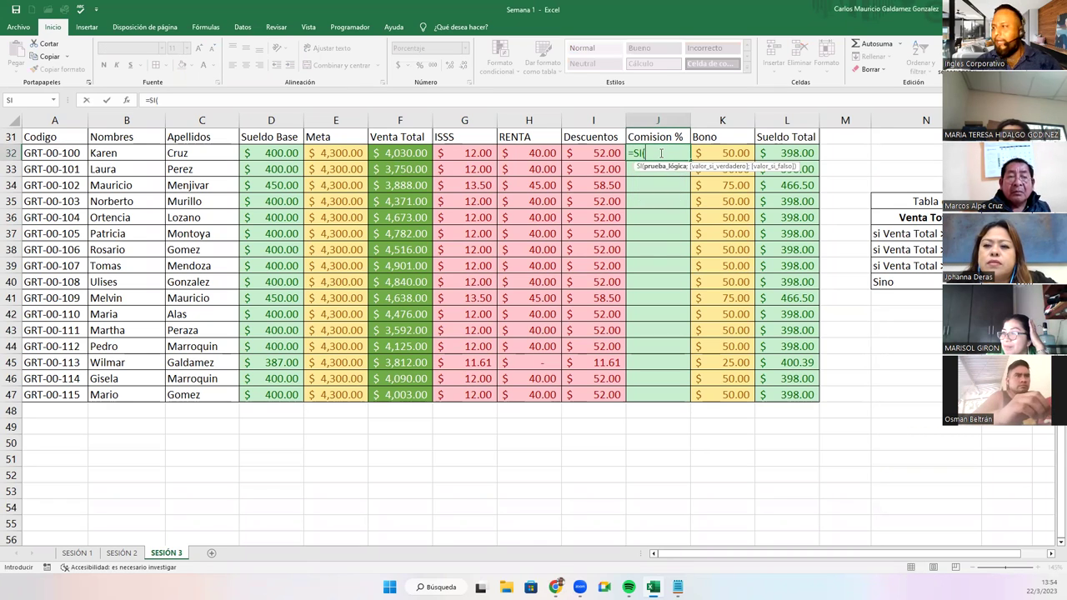
click(401, 152)
text(>=)
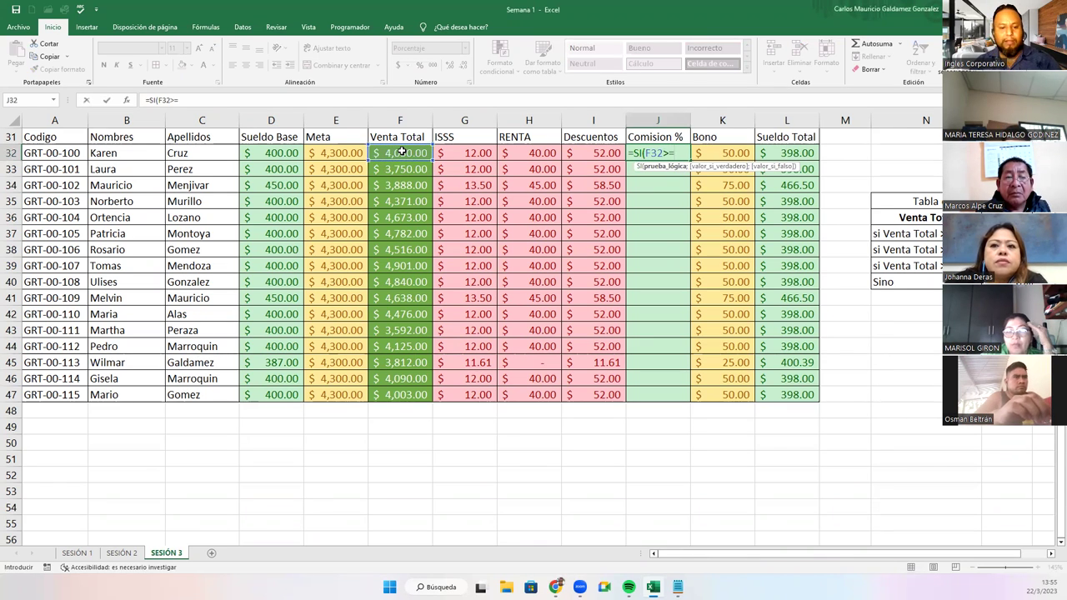
text(4300;15)
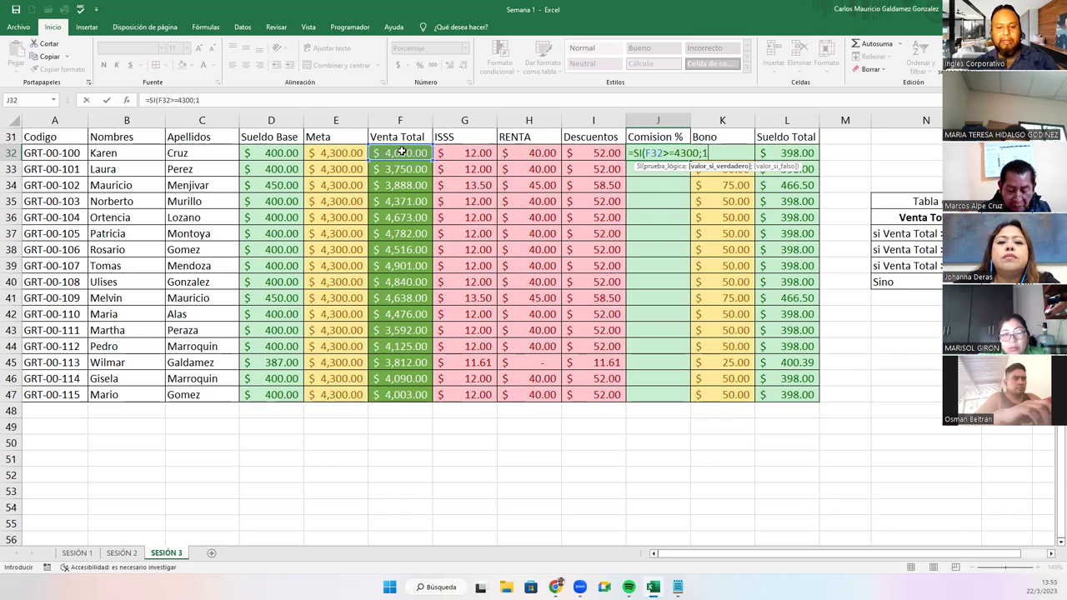
text(%;)
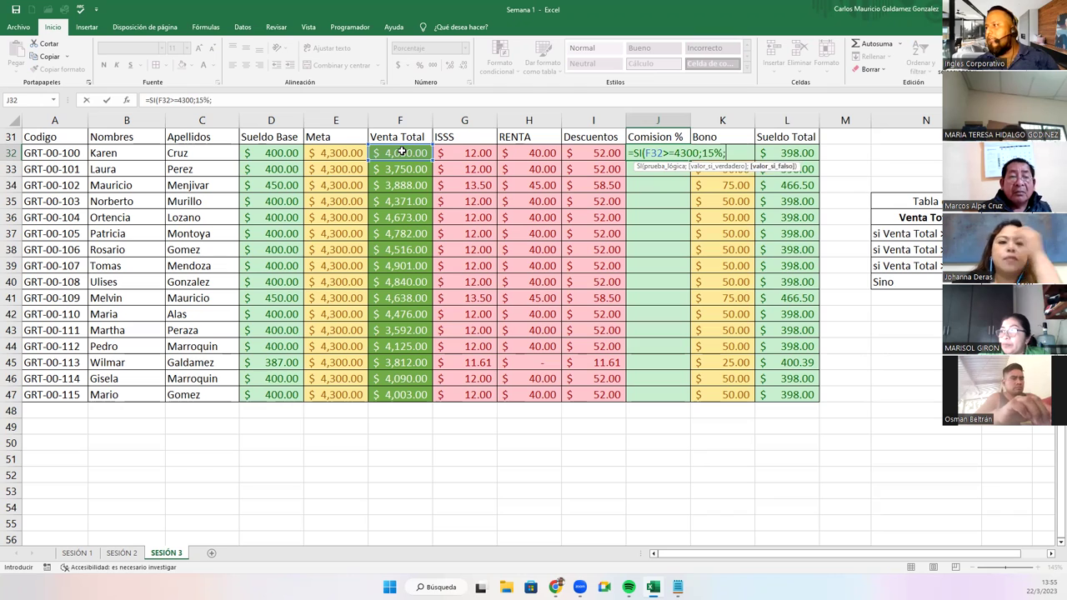
text(SI()
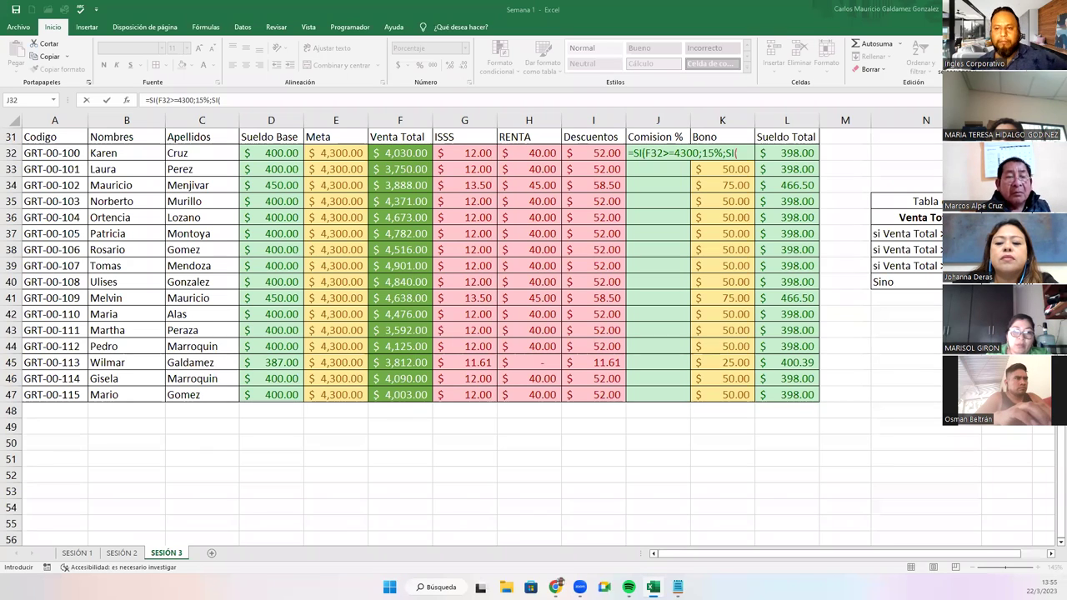
click(745, 154)
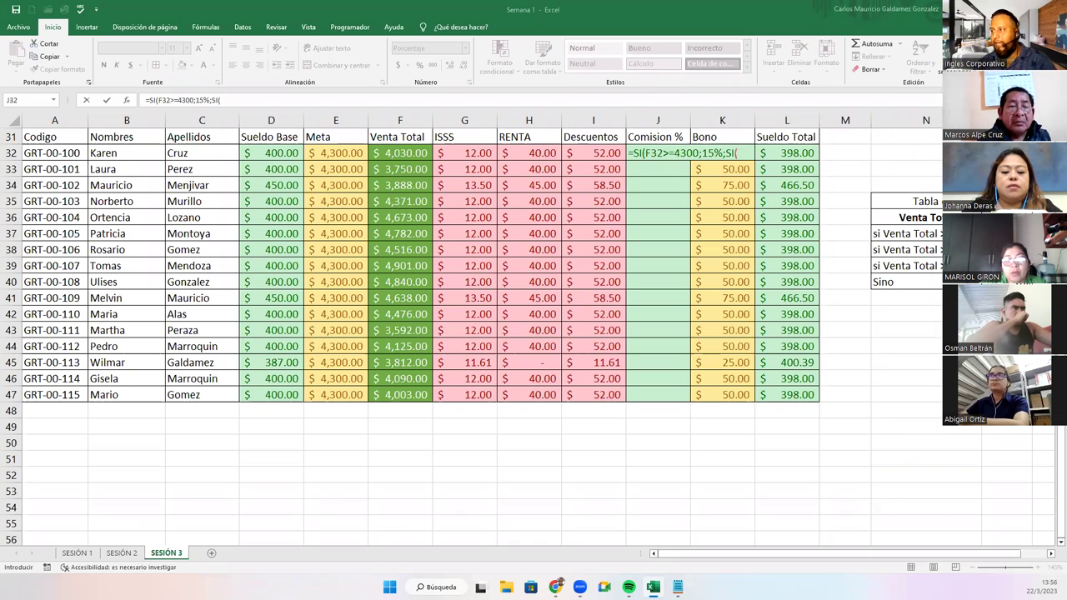
text(()
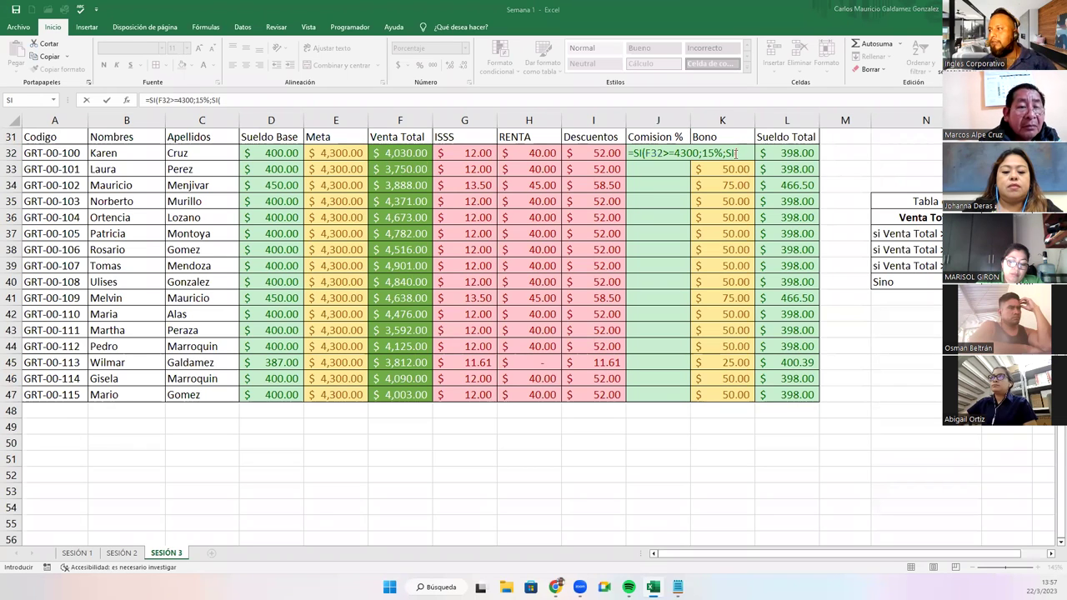
Step: Extend the nested SI: 10% when F32>4000, 5% when F32>3800, otherwise 0%
text(()
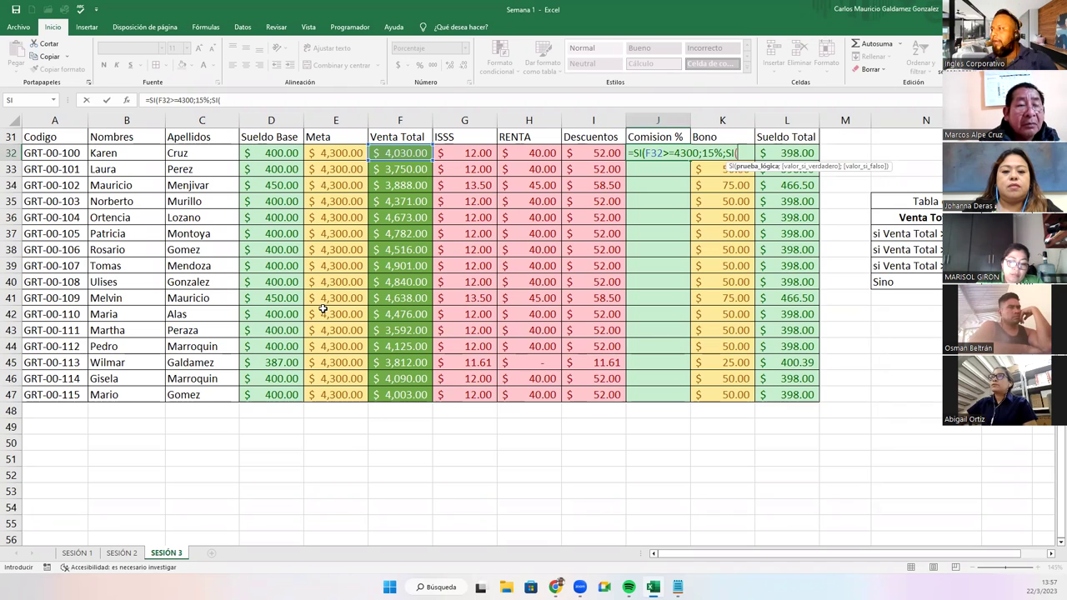
text(F32)
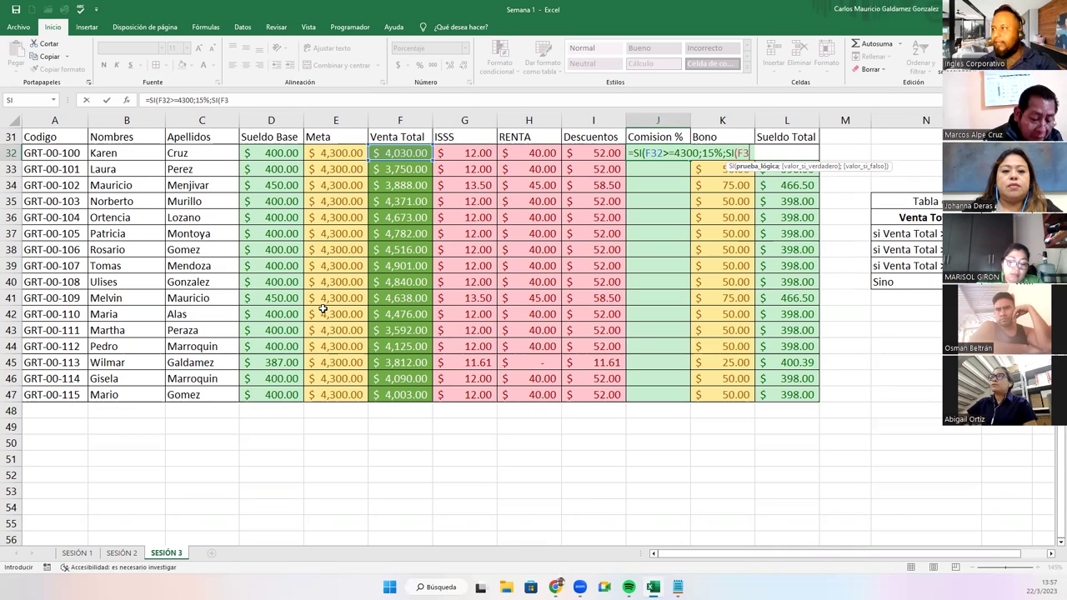
text(>)
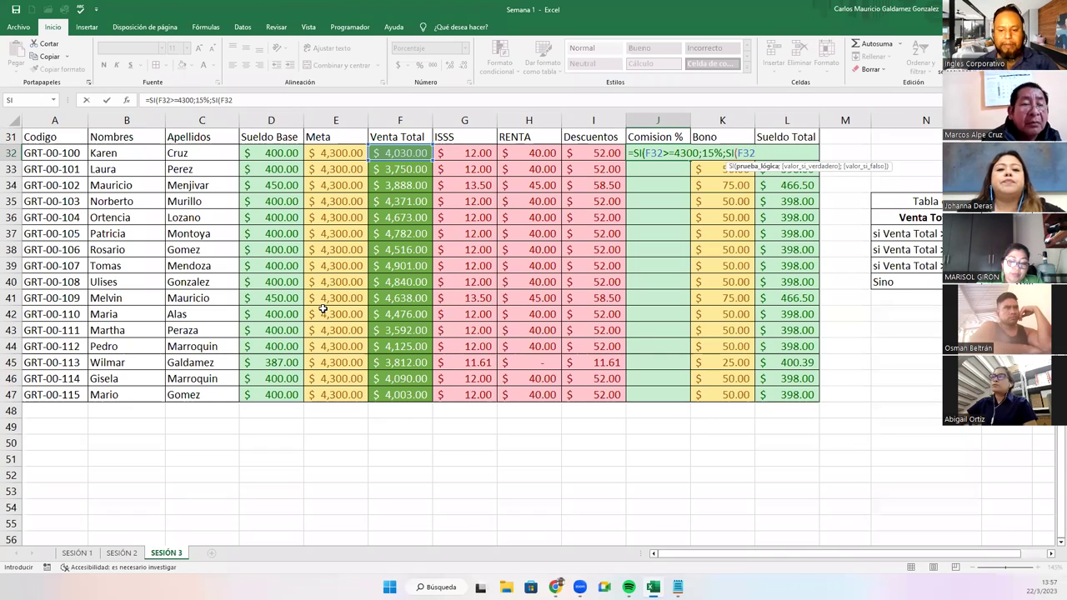
text(4000;)
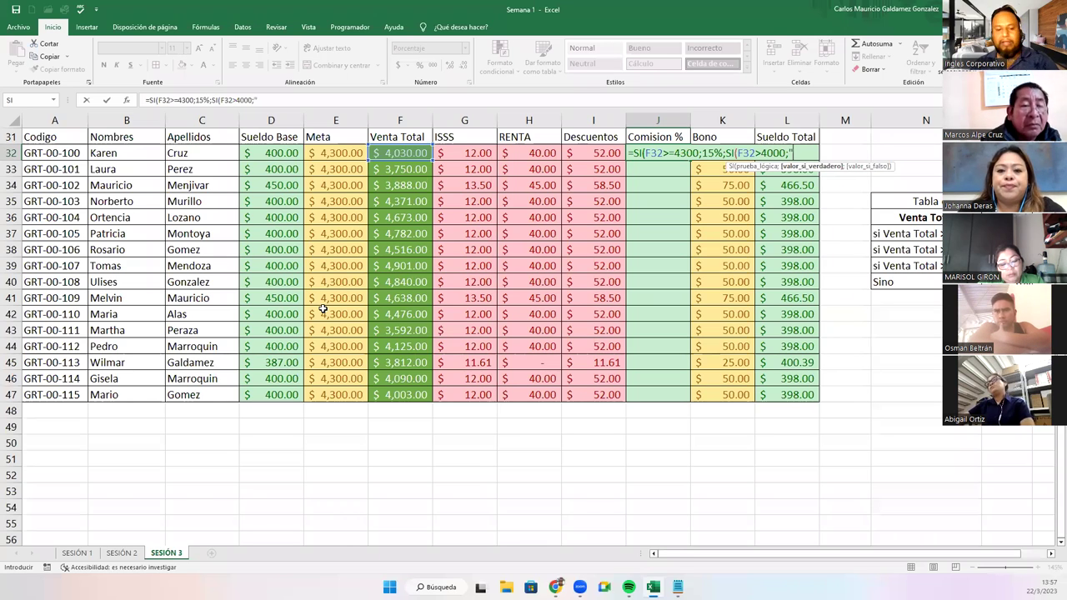
text(10)
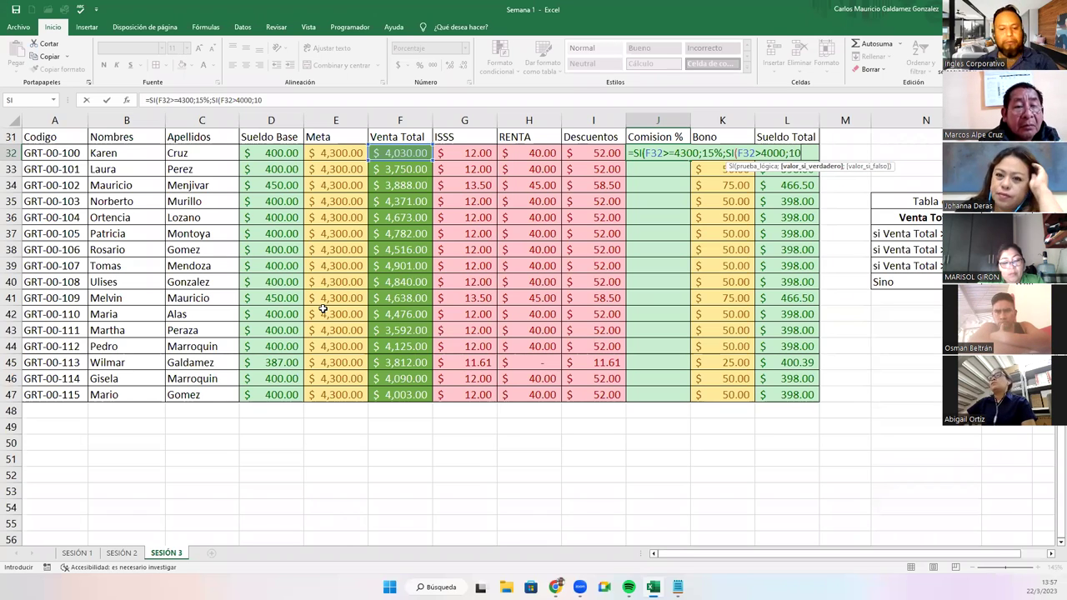
text(#;)
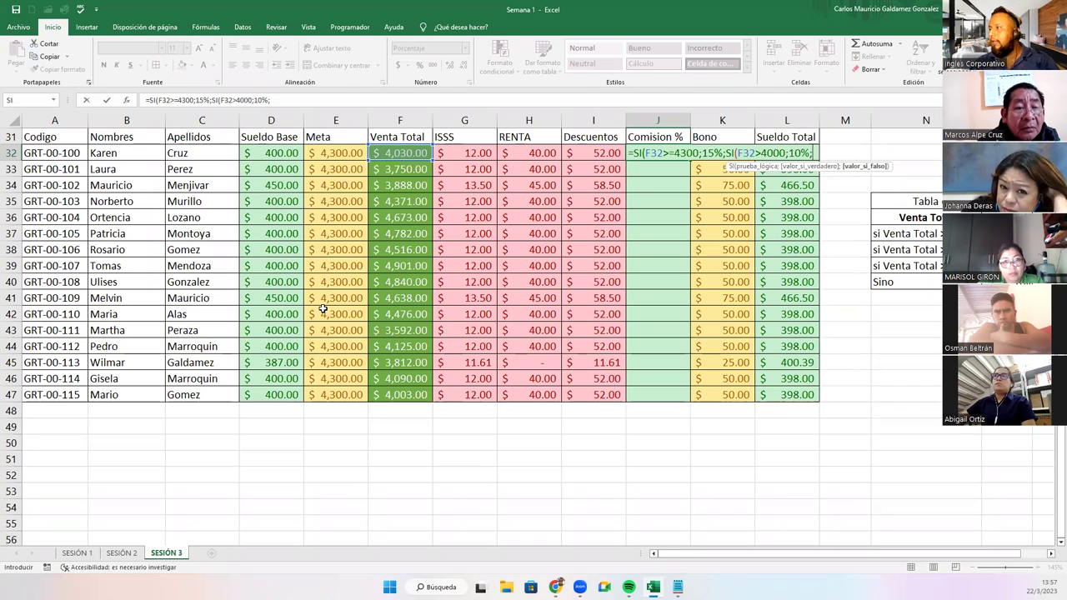
text(SI()
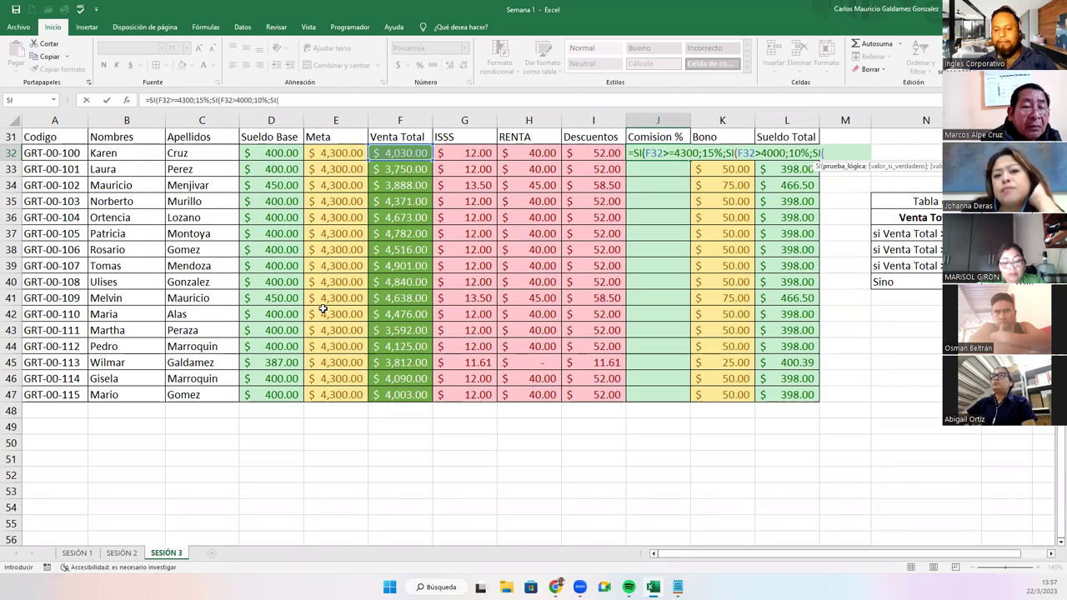
text(F)
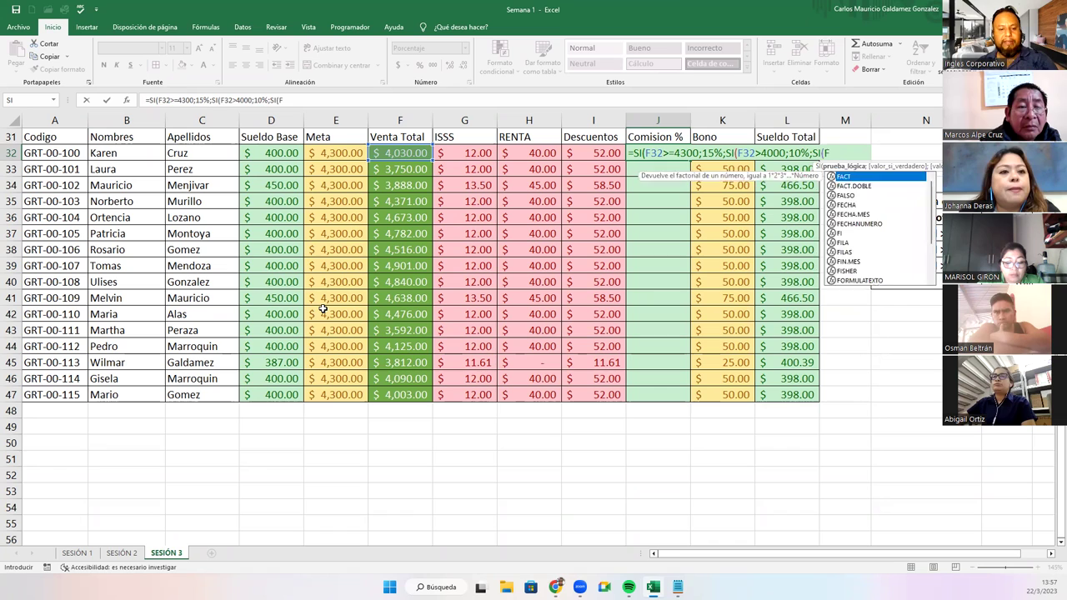
text(32>)
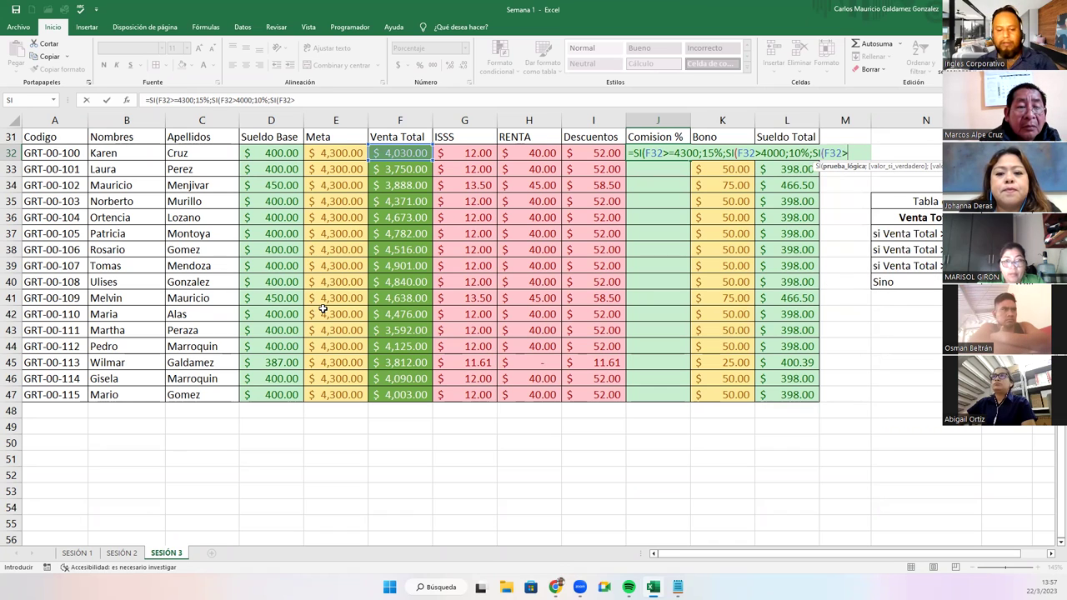
text(3800)
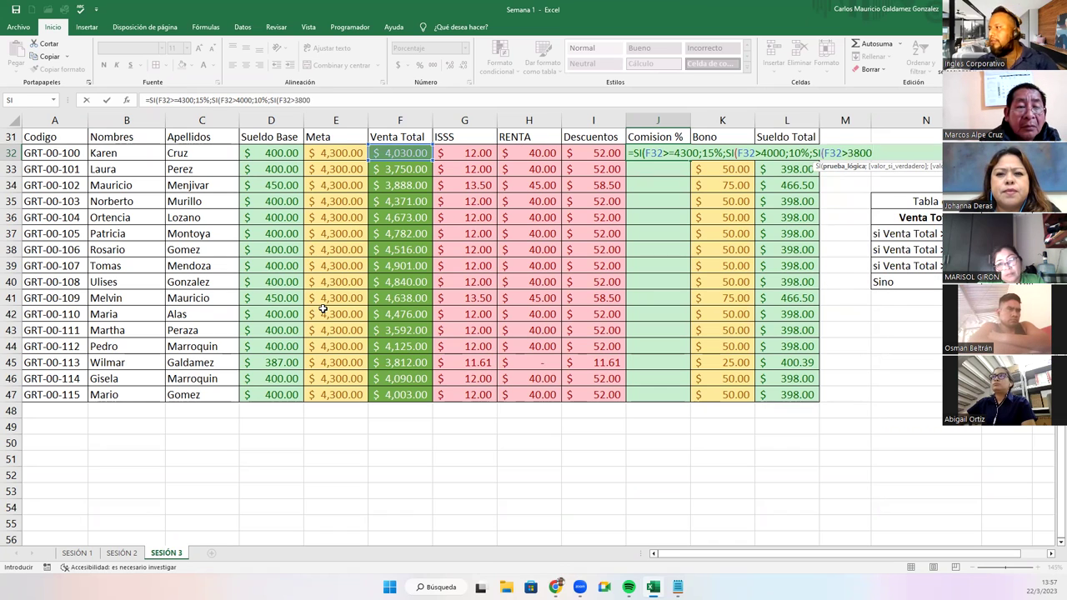
text(;)
text(5)
text(;5%;0)
text(%;0%)
text(=)
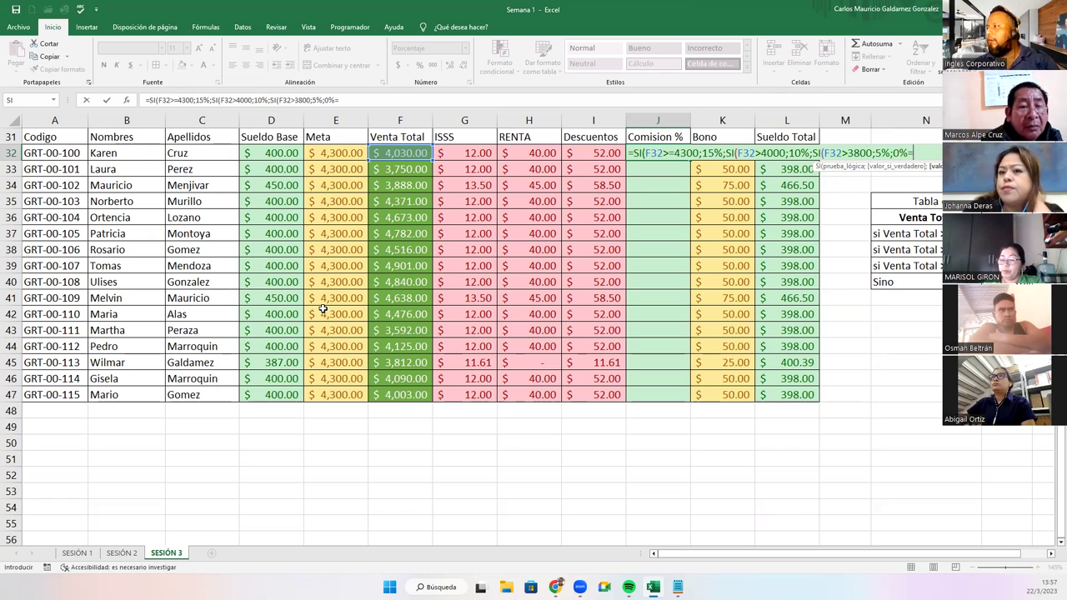
text())
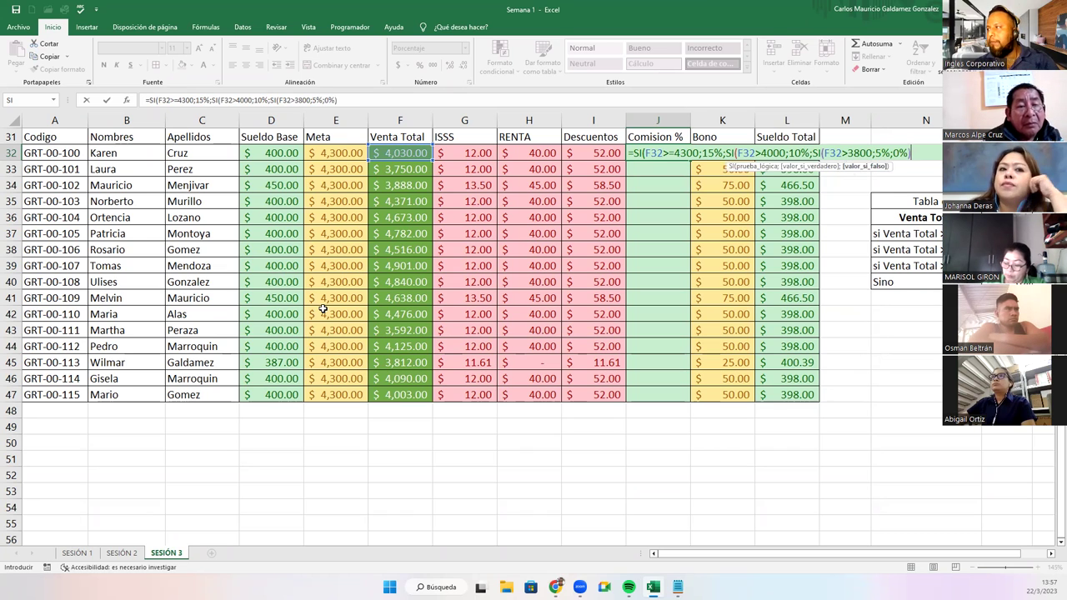
text()))
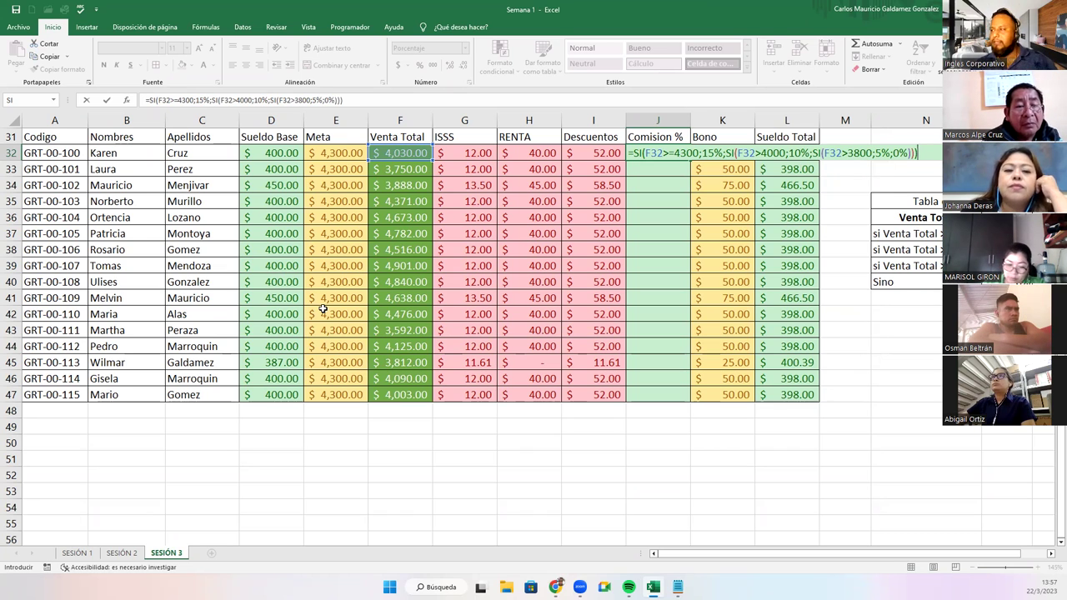
Step: Confirm the J32 formula, fill it down to J47, and verify the copies in J33 and J43
key(ctrl+Return)
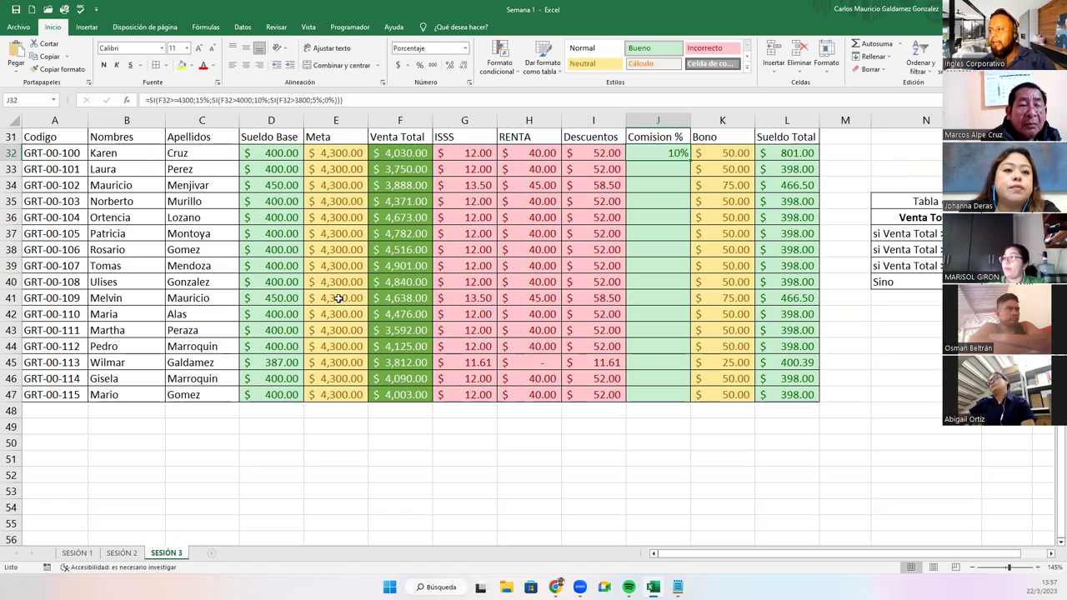
double_click(690, 160)
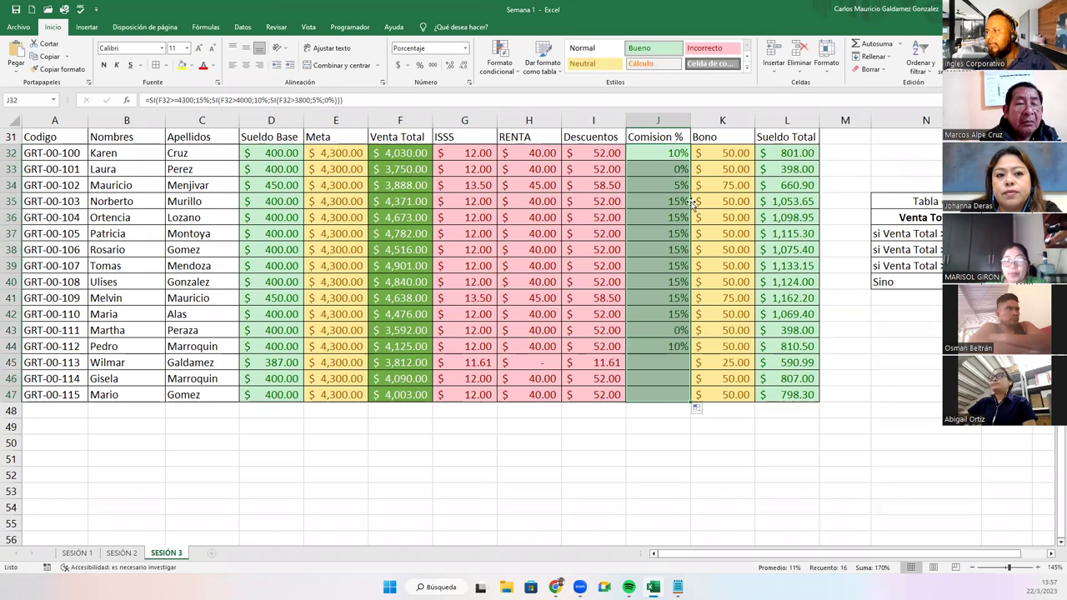
click(658, 170)
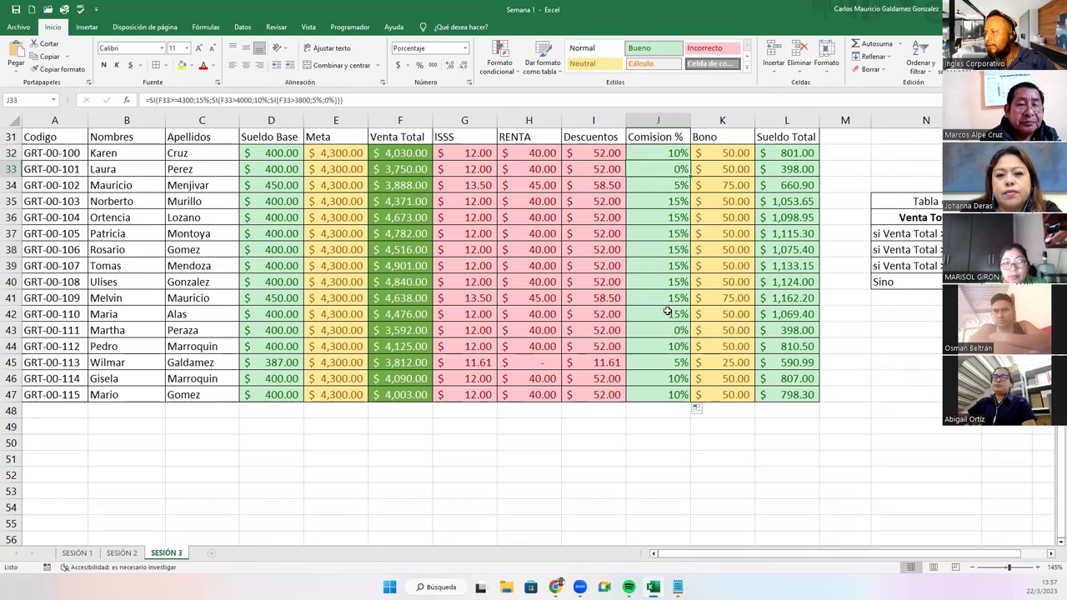
click(659, 330)
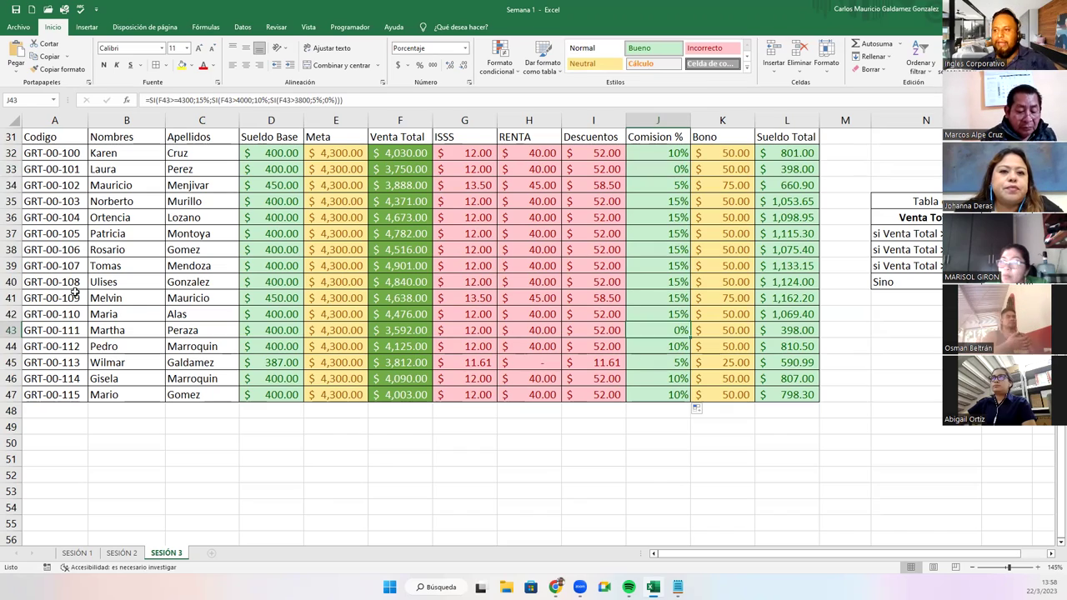
click(148, 313)
scroll(215, 328, up, 10)
scroll(215, 328, down, 4)
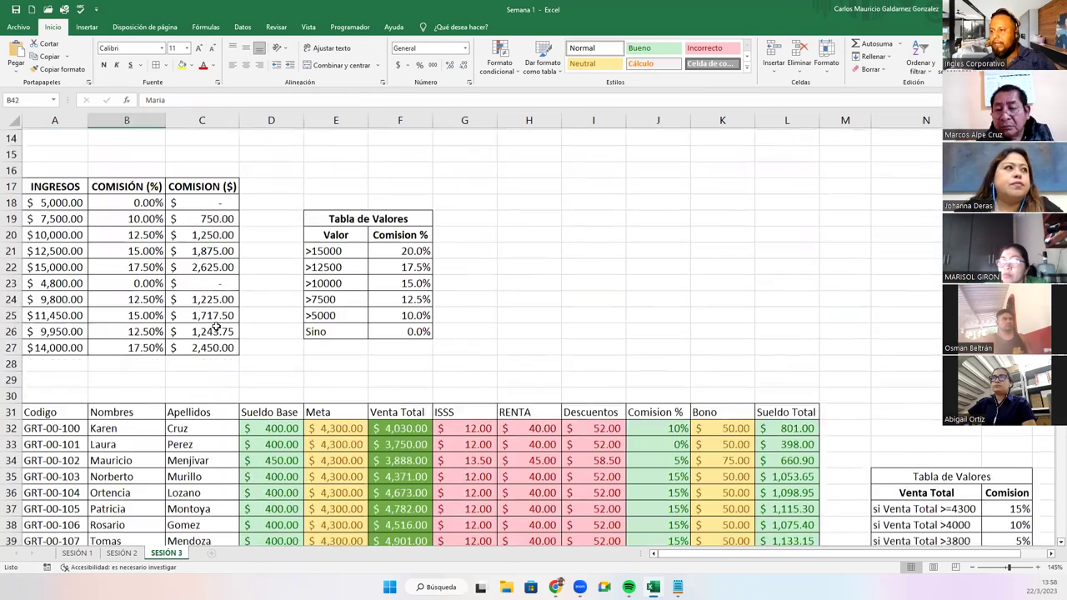
scroll(215, 327, down, 1)
scroll(215, 327, down, 4)
scroll(216, 325, down, 1)
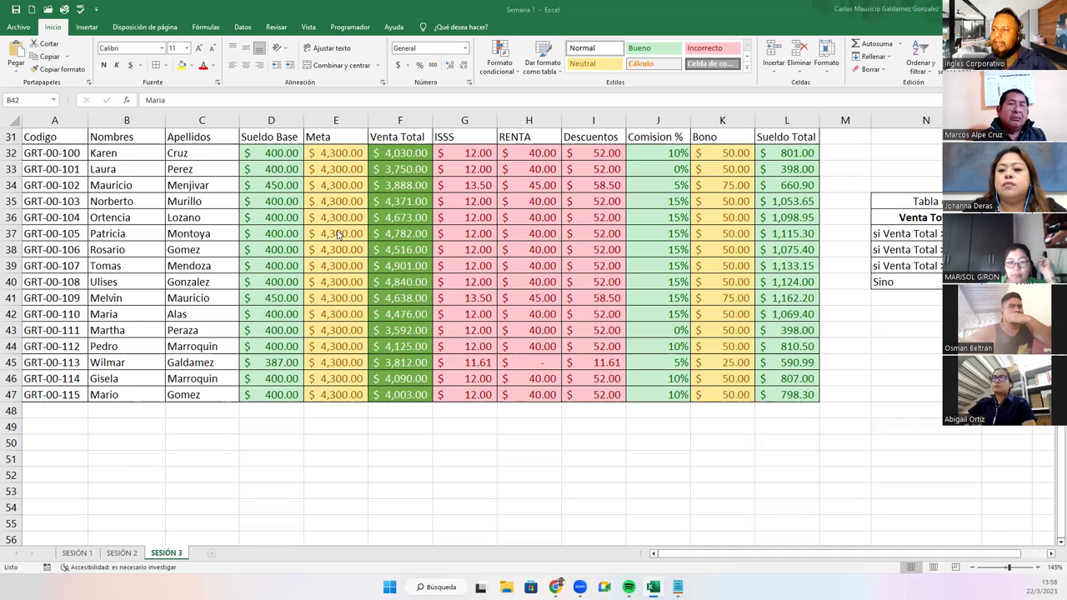
Step: Select the Venta Total figures F32:F47, checking the values along the column
drag(399, 151, 411, 397)
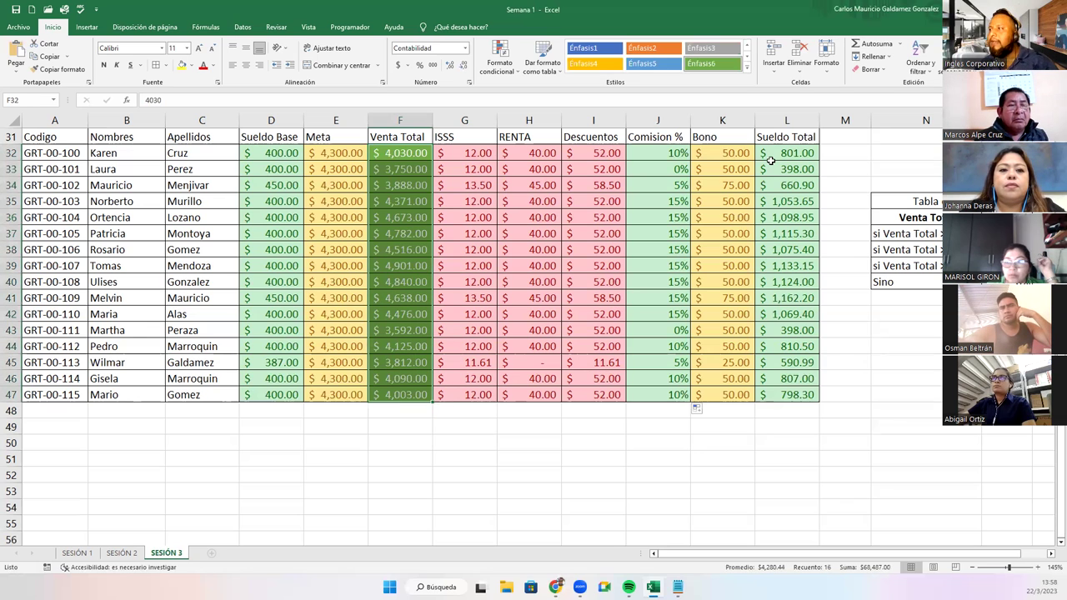
drag(771, 160, 786, 395)
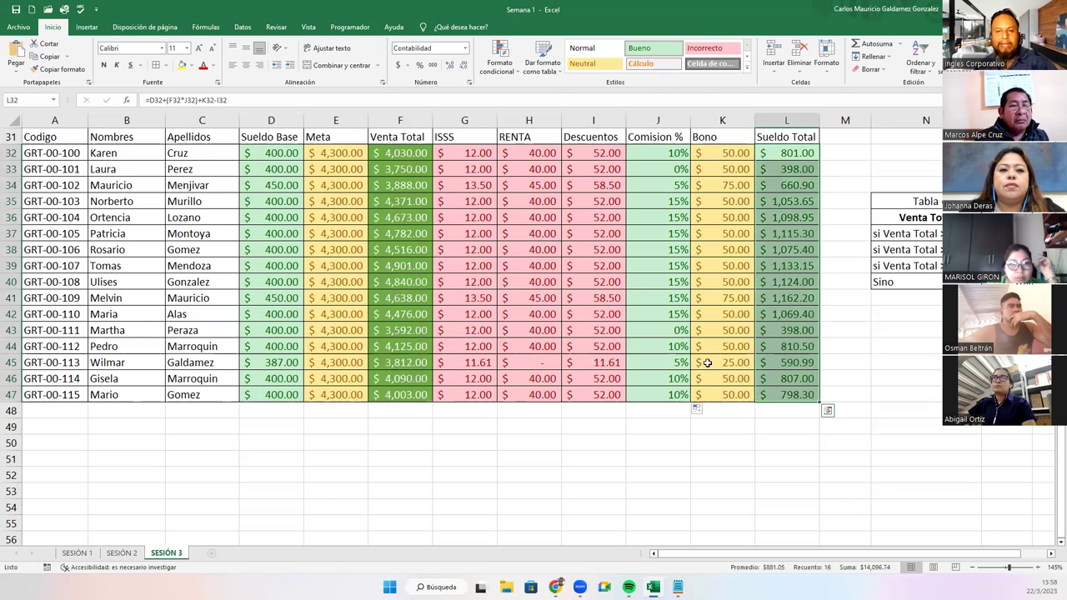
click(399, 151)
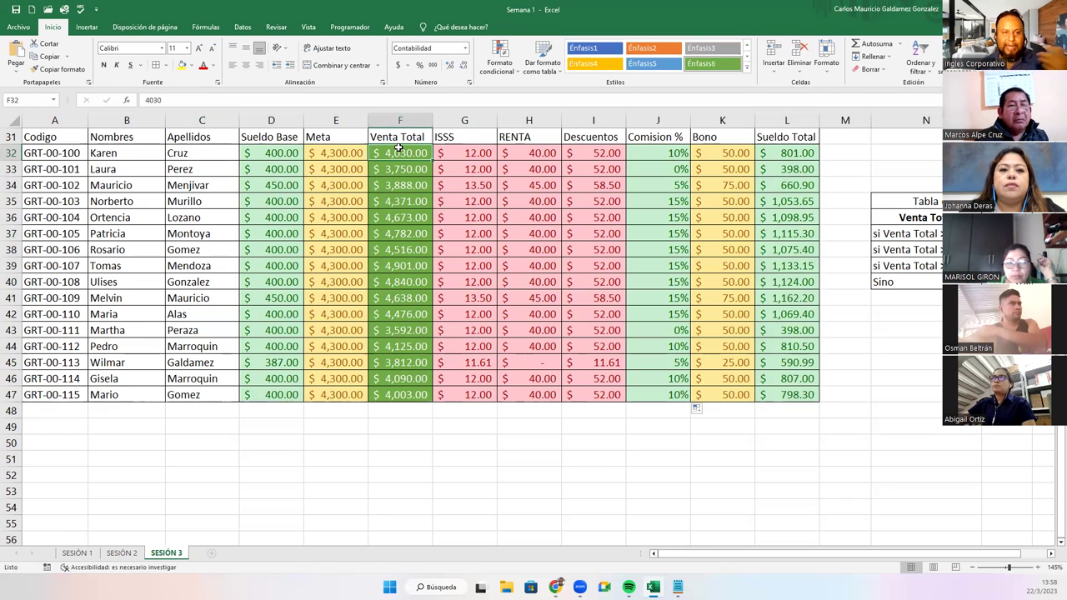
drag(398, 148, 393, 400)
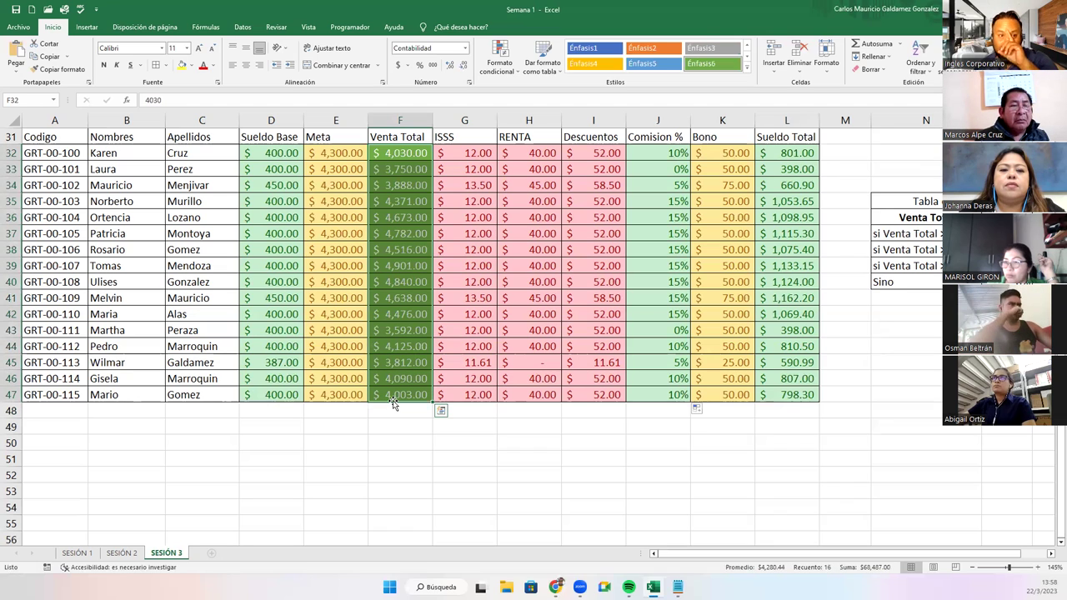
click(389, 371)
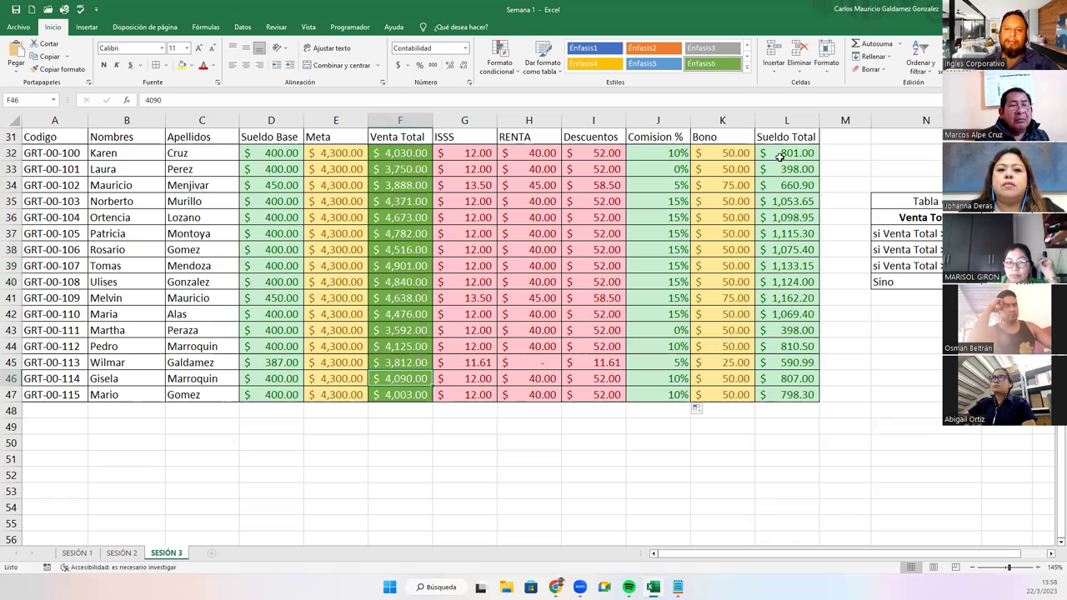
click(385, 154)
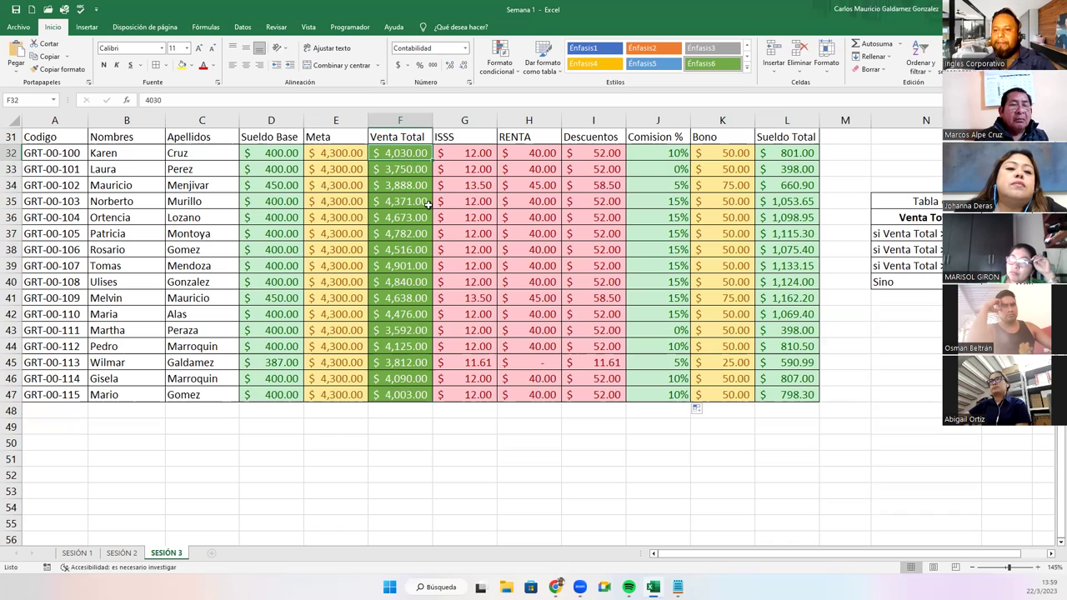
drag(395, 154, 394, 396)
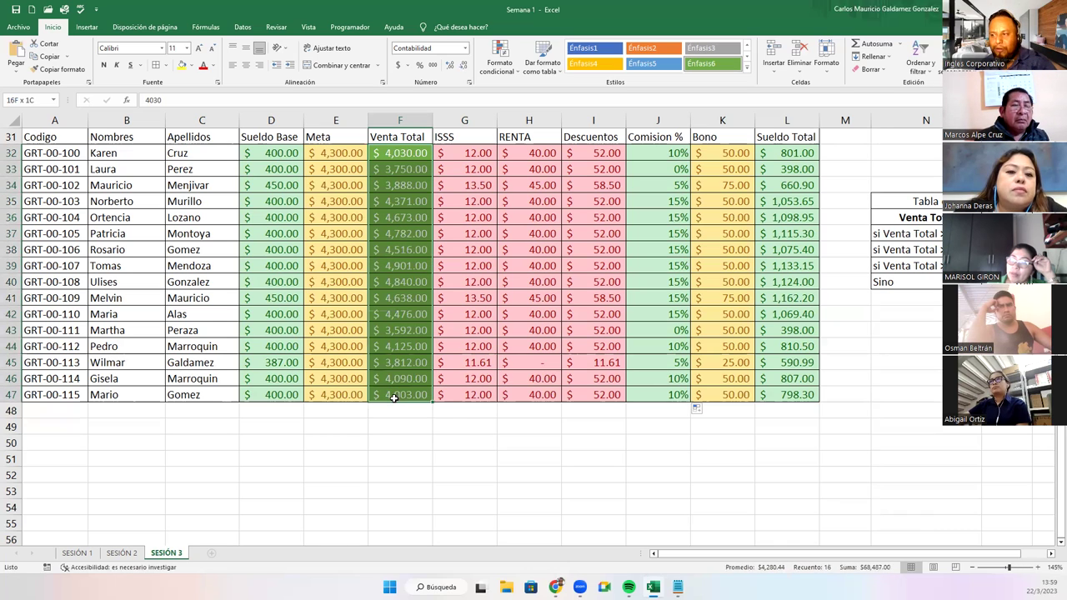
Step: Copy F32:F47 and paste it back onto itself as values only
right_click(399, 158)
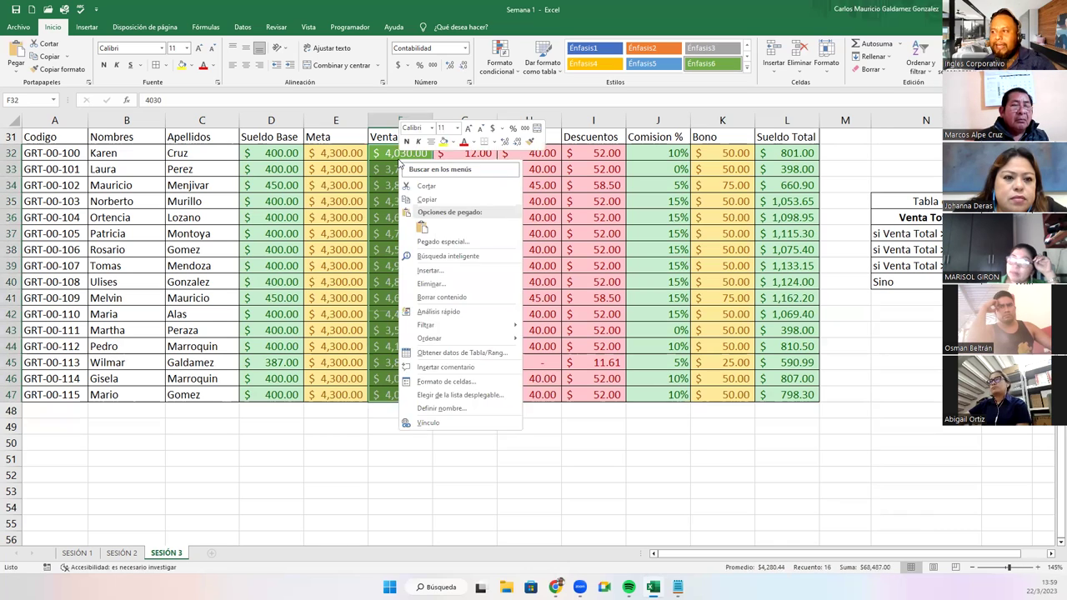
click(424, 202)
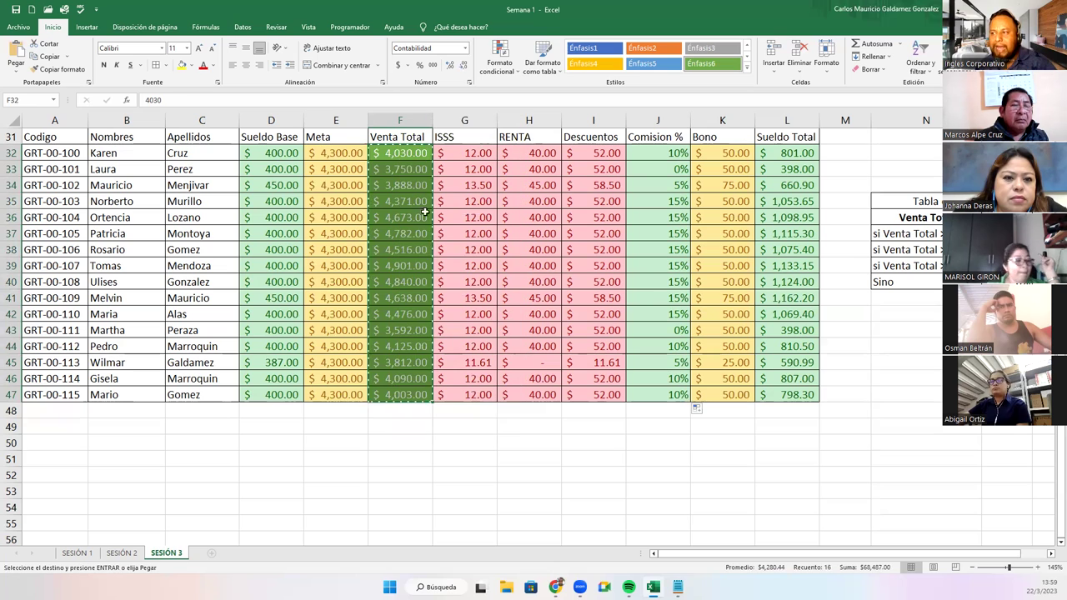
click(398, 153)
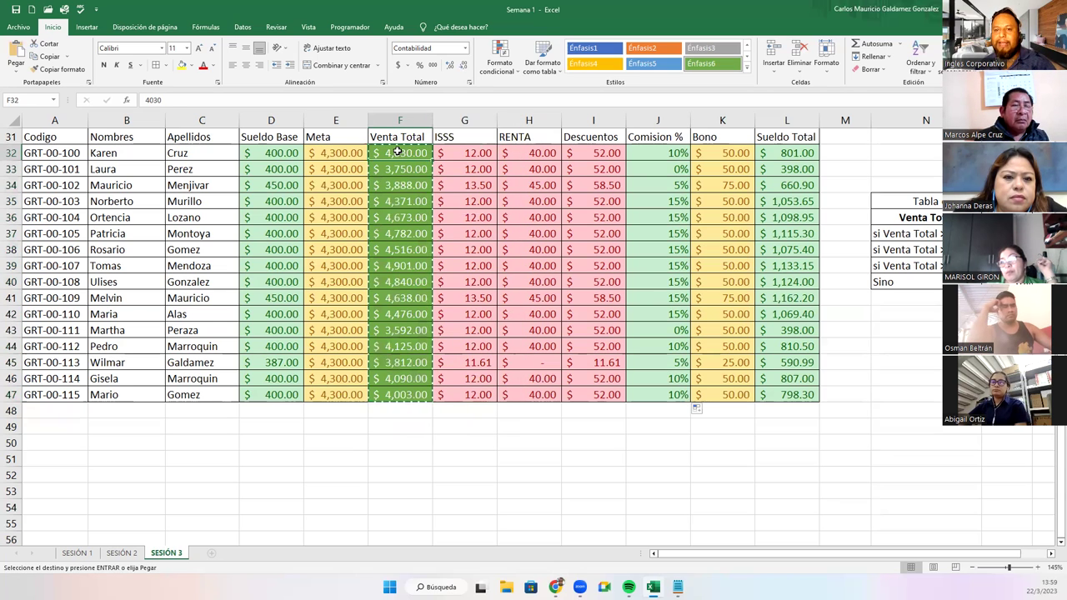
right_click(400, 154)
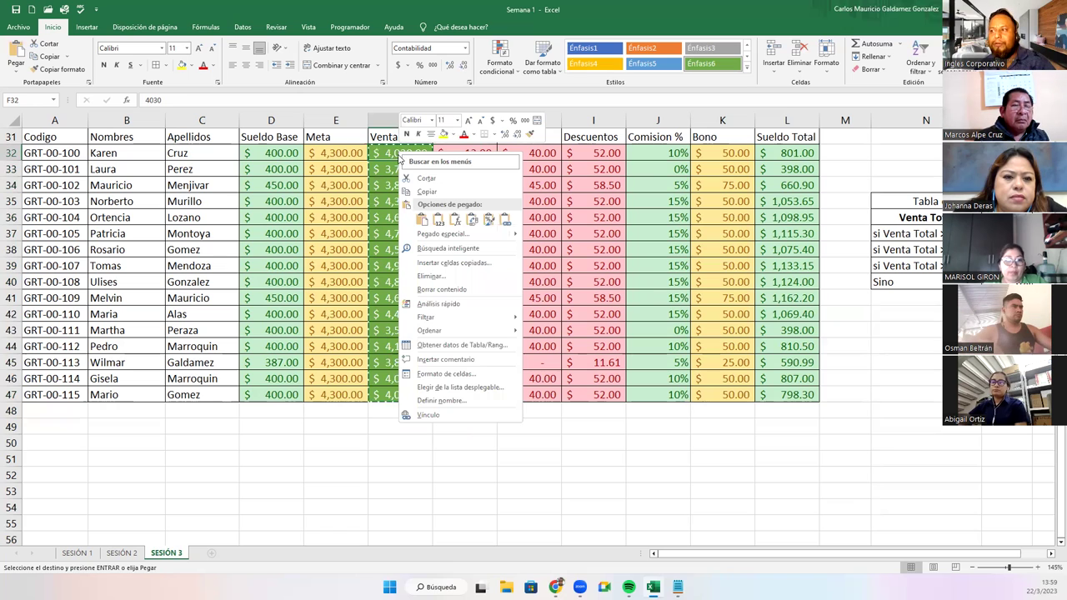
click(435, 221)
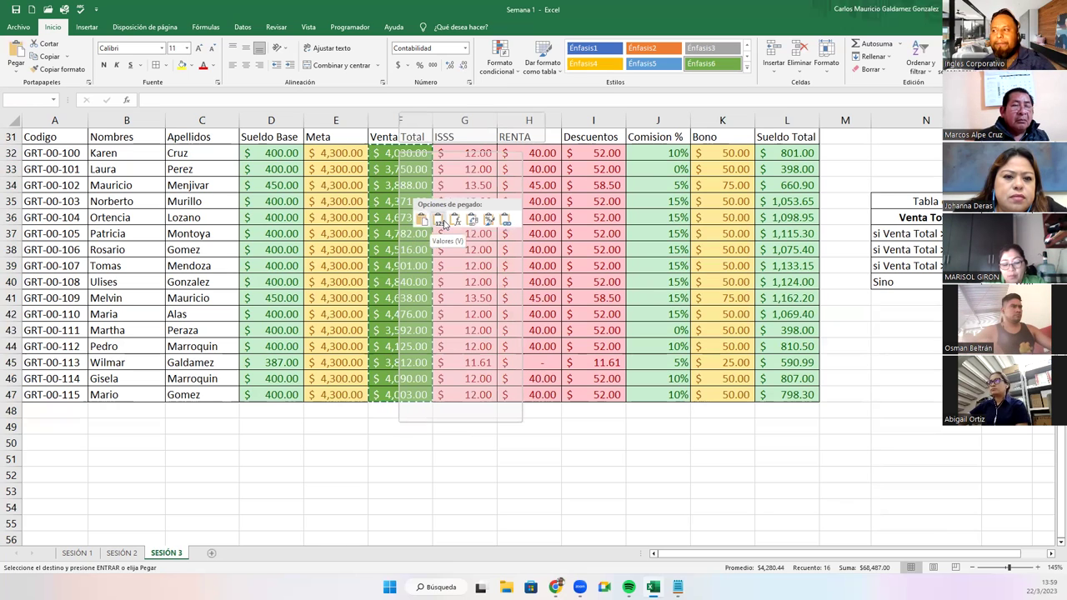
click(401, 154)
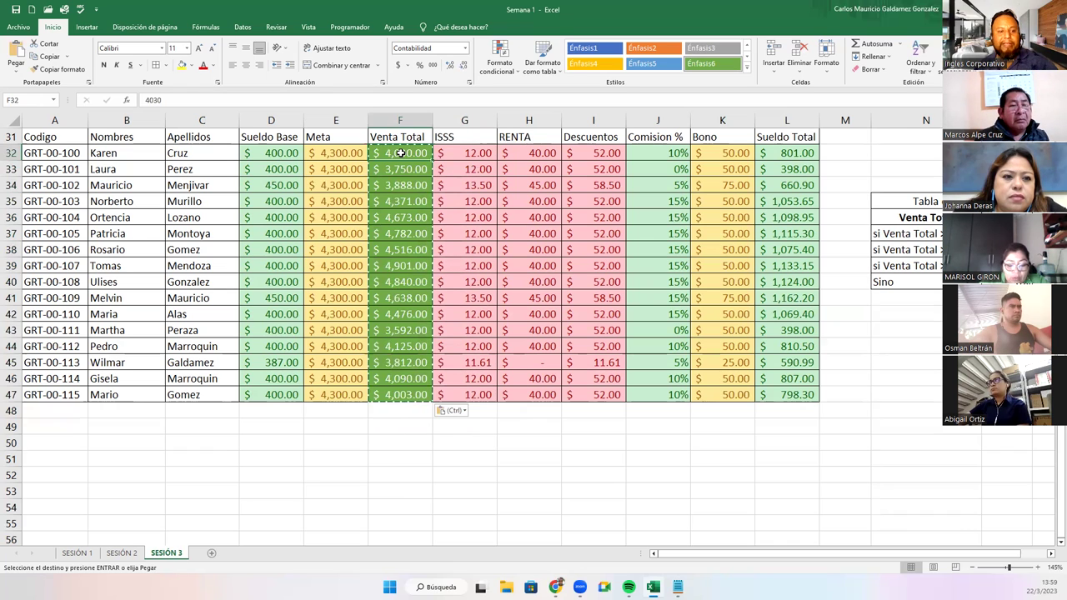
key(Escape)
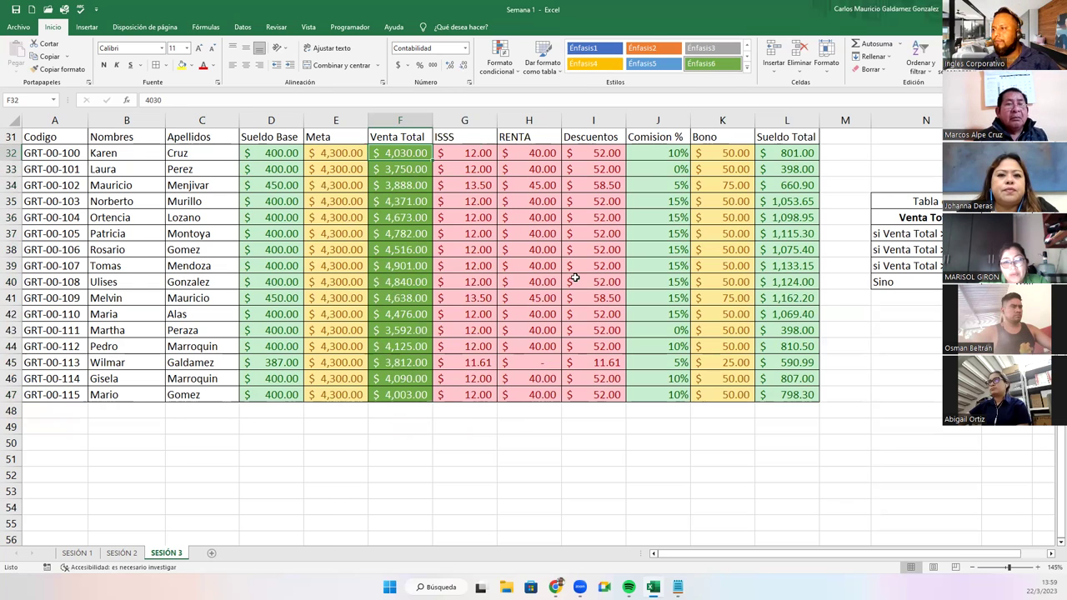
key(ctrl+Page_Up)
Step: Return to the full-screen slideshow and advance two slides to DUDAS Y CONSULTAS
key(alt+Tab)
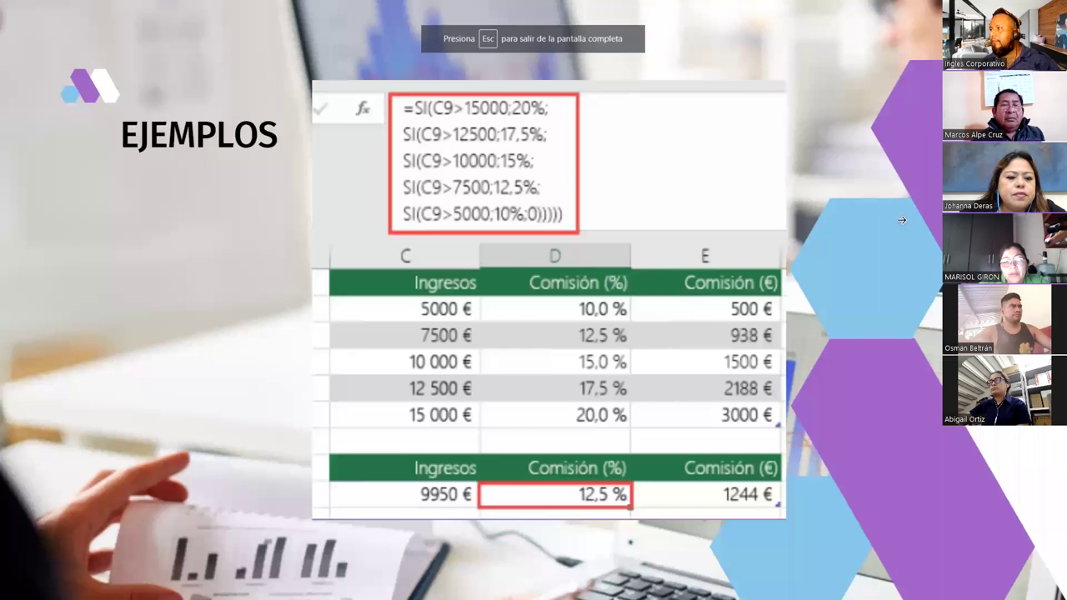
key(Right)
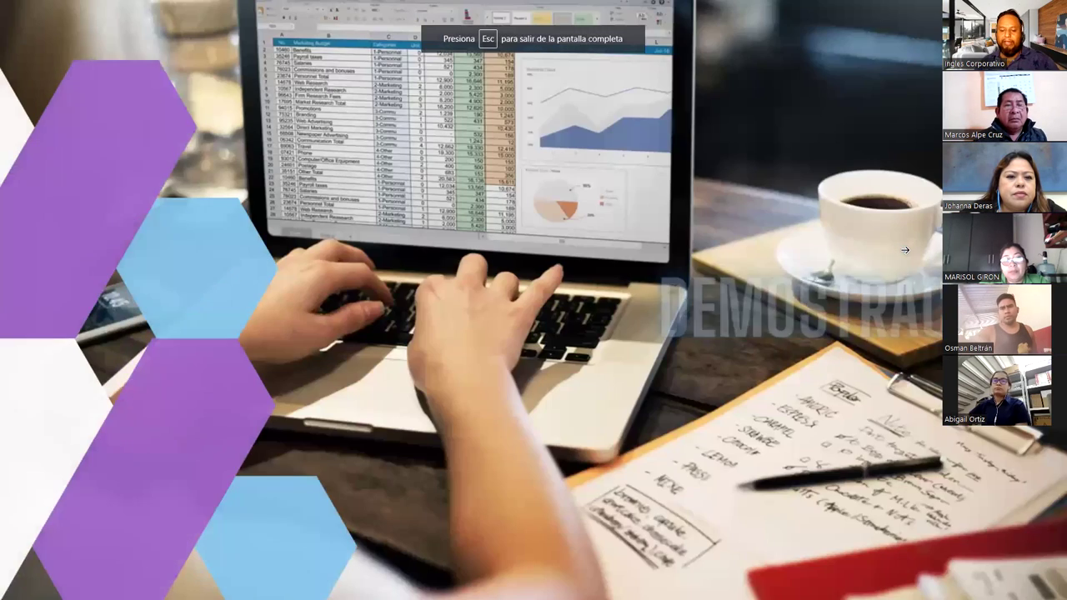
key(Right)
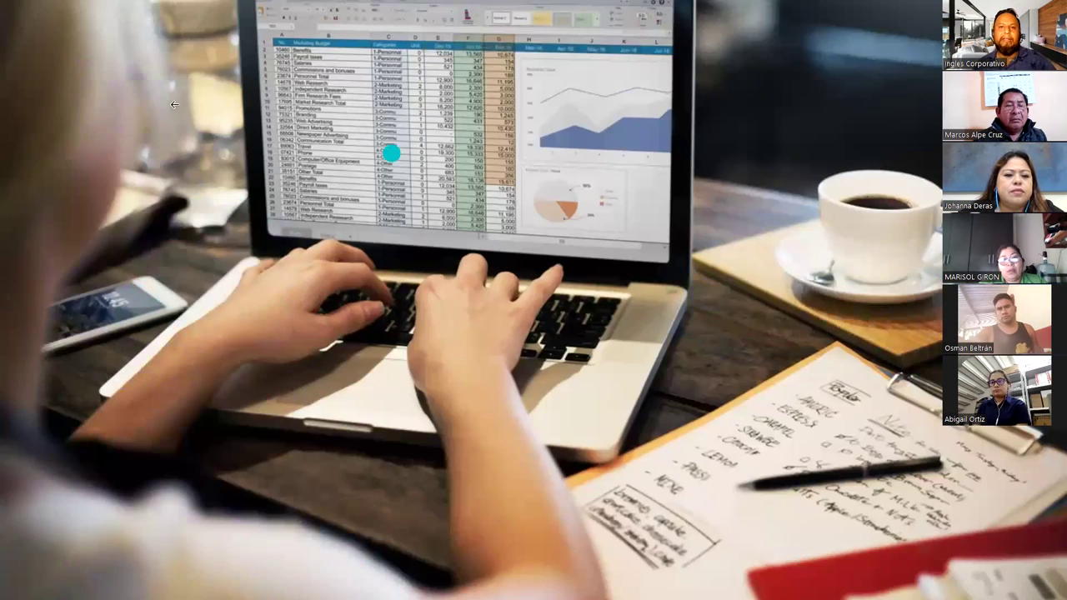